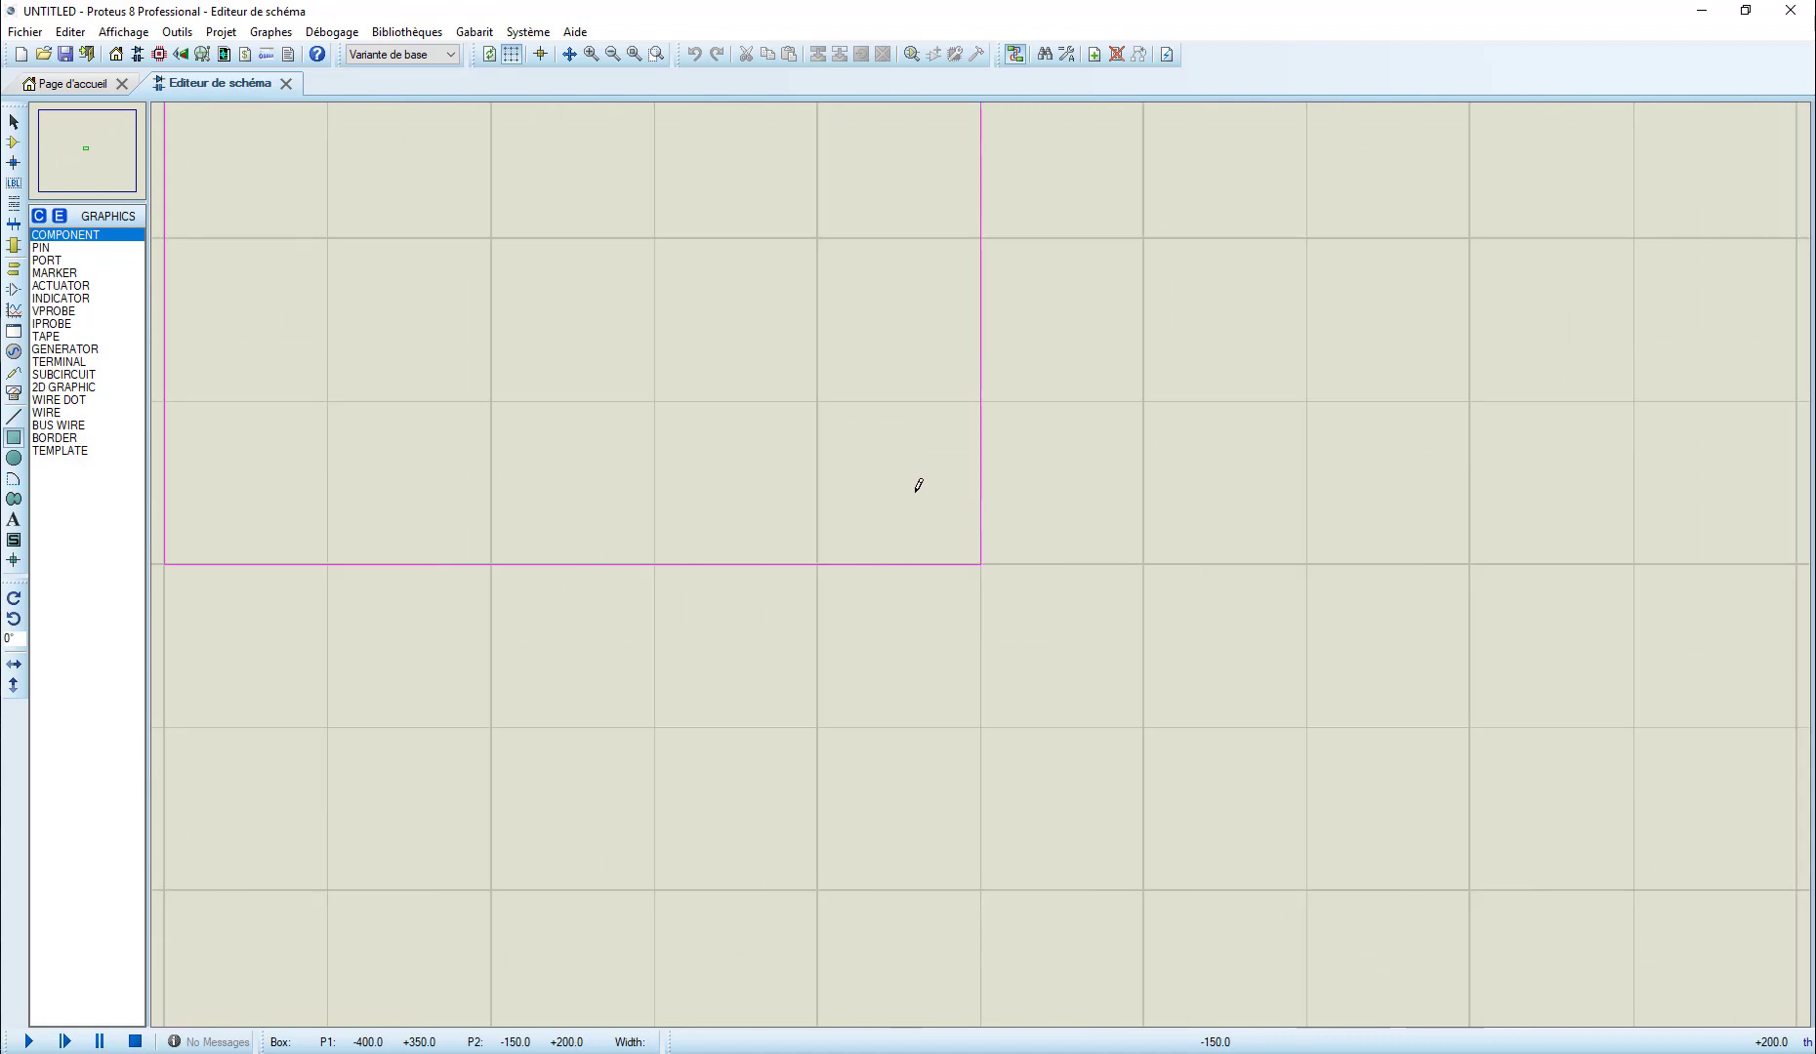
# Complete the component body as a rectangle about 300 th wide and 100 th high.
pyautogui.scroll(-2, 915, 486)
pyautogui.click(1023, 516)
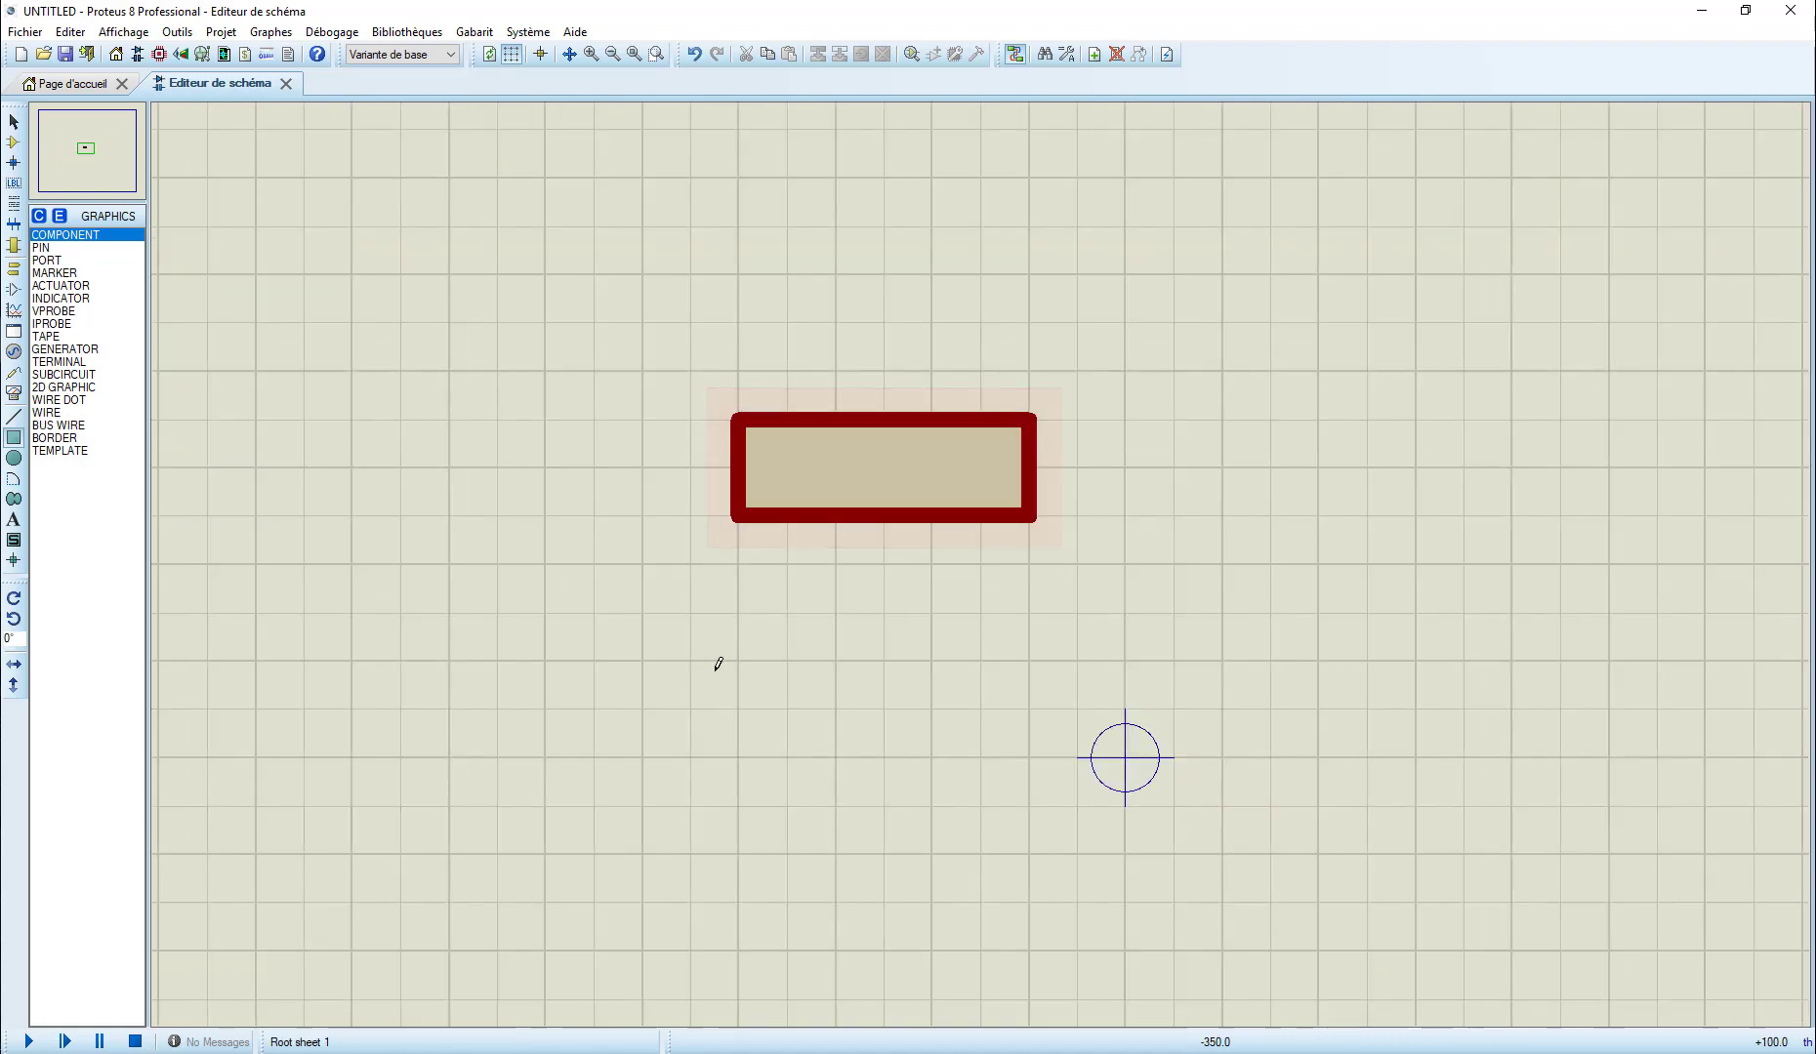
# Place one SHORT pin on each short side of the rectangle, with the right one rotated 180 degrees.
pyautogui.click(14, 289)
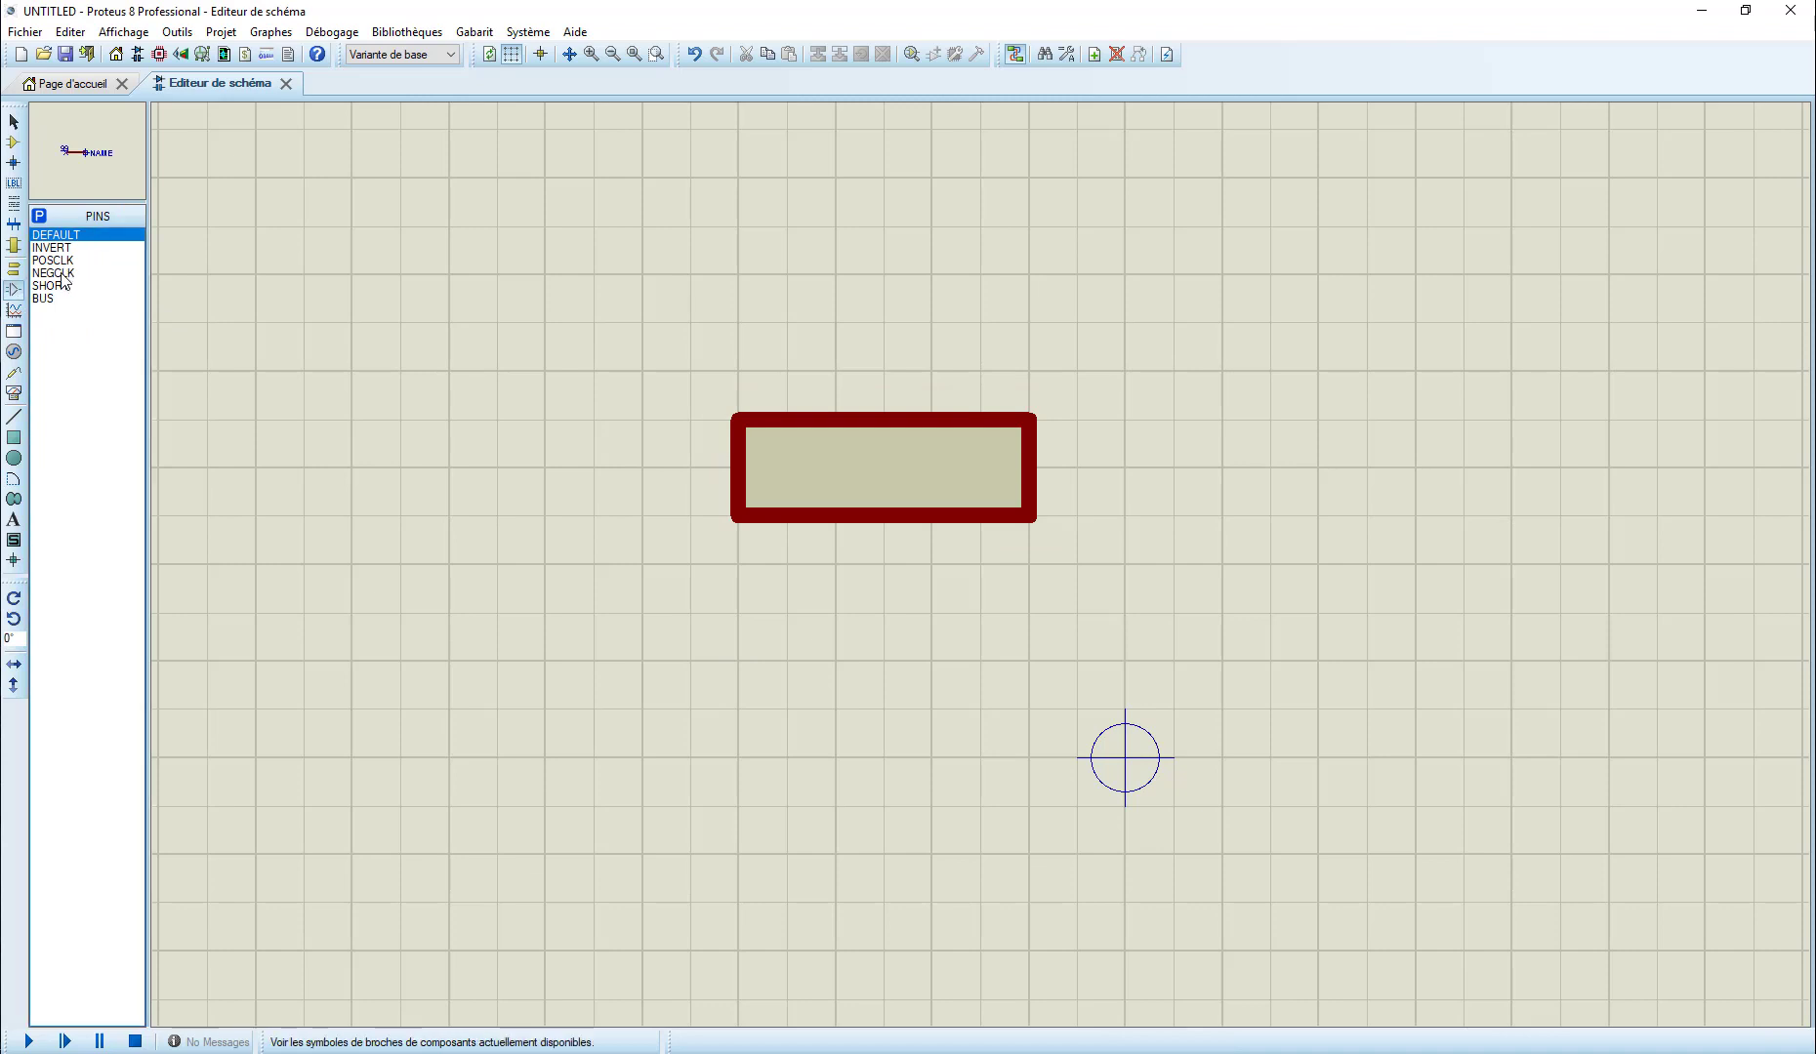
pyautogui.click(57, 297)
pyautogui.click(53, 285)
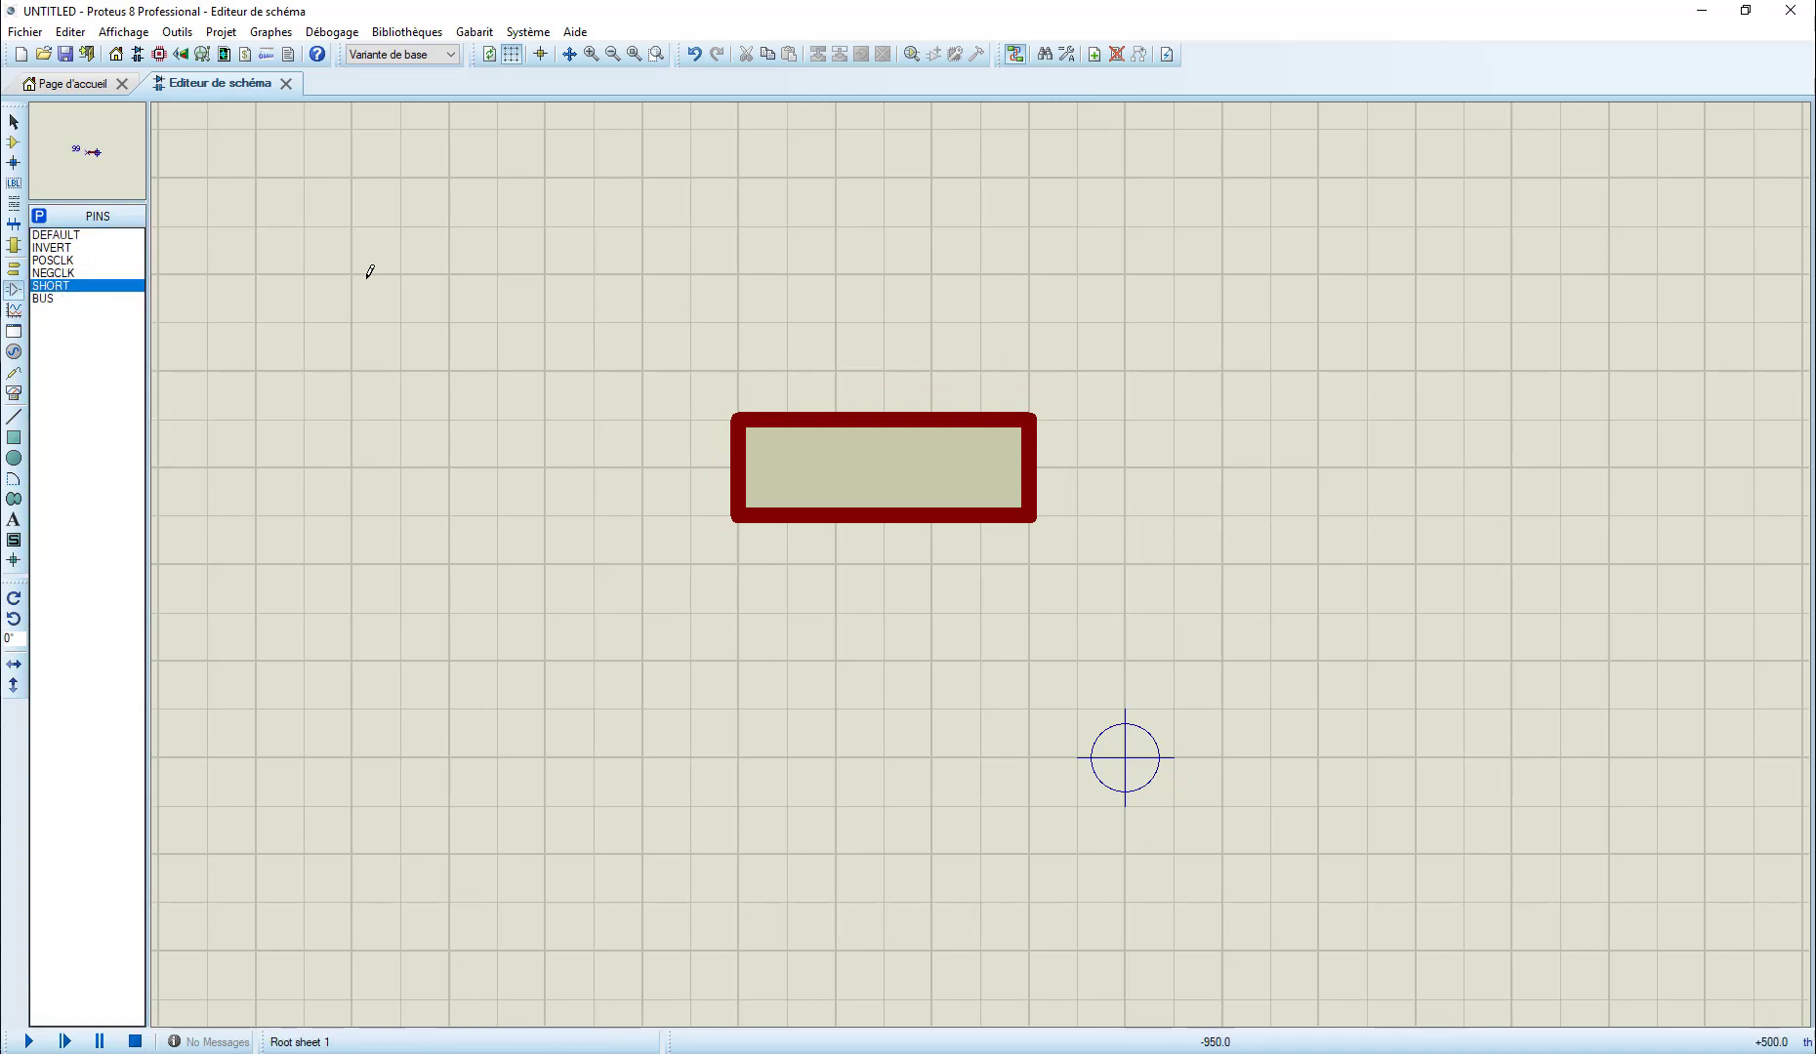
pyautogui.click(642, 468)
pyautogui.press('KP_Add')
pyautogui.press('KP_Add')
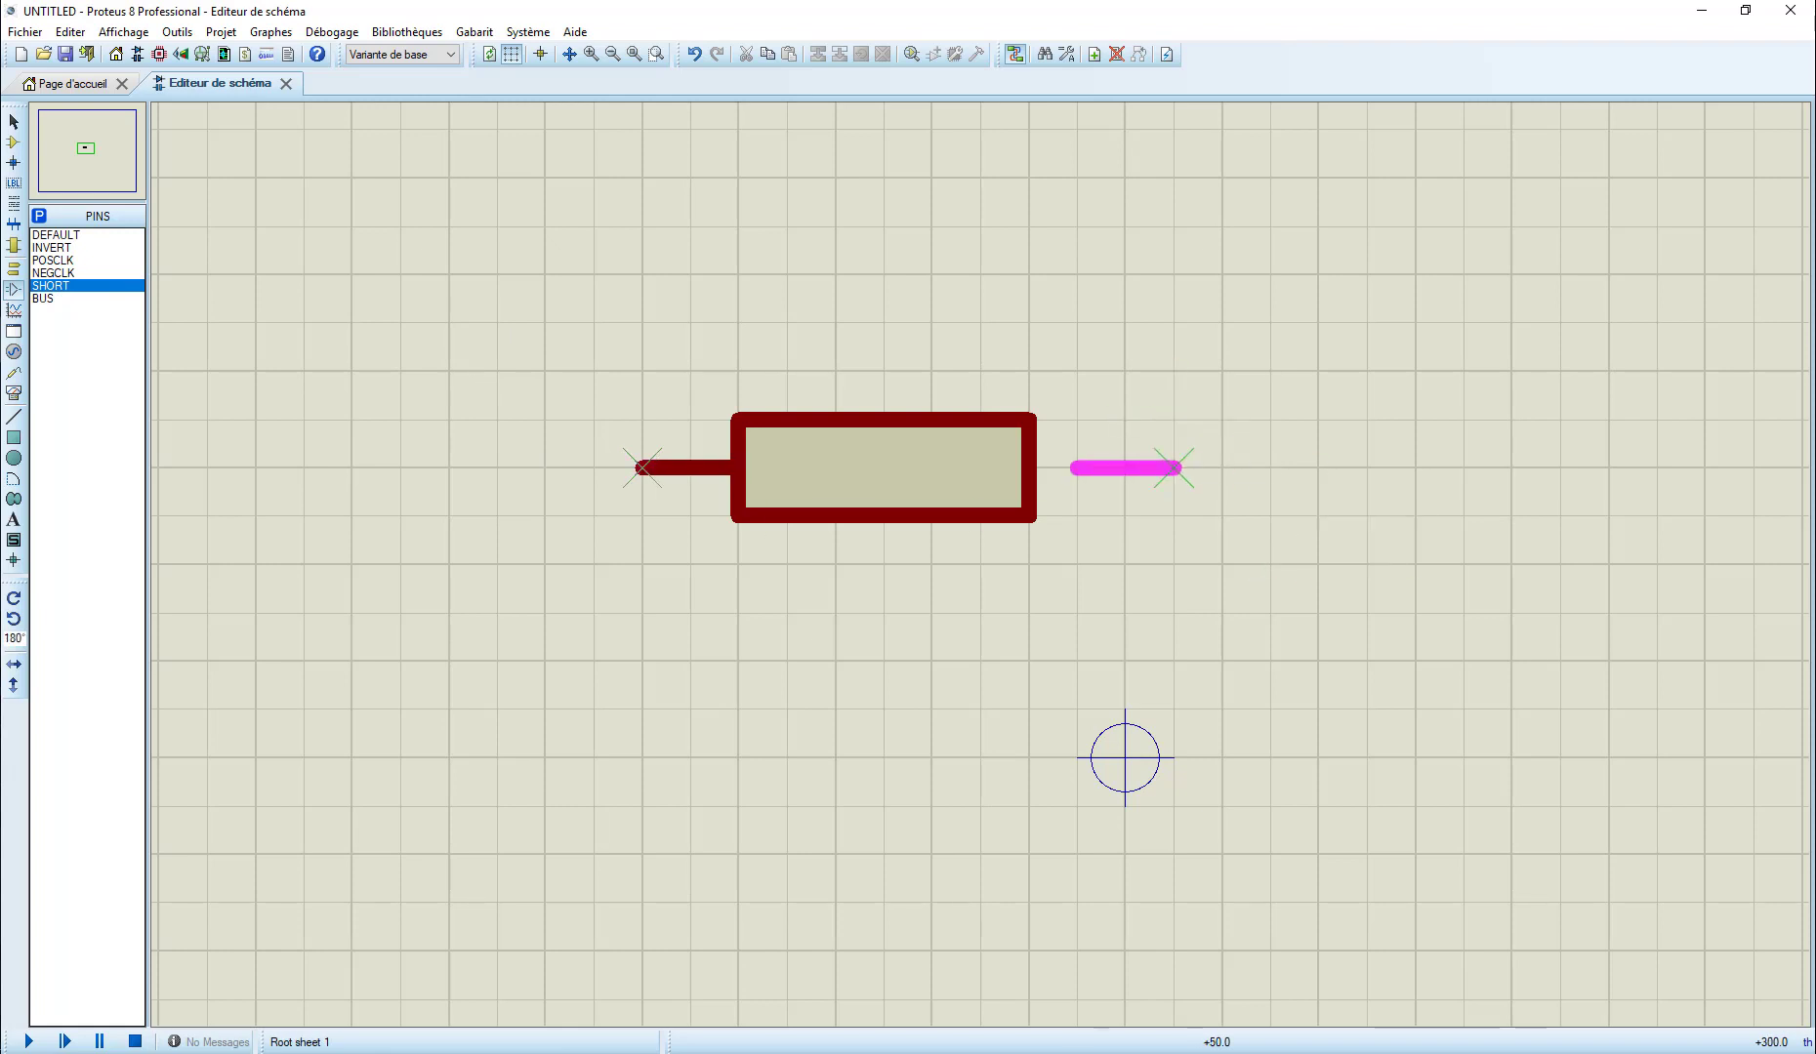
pyautogui.click(1125, 468)
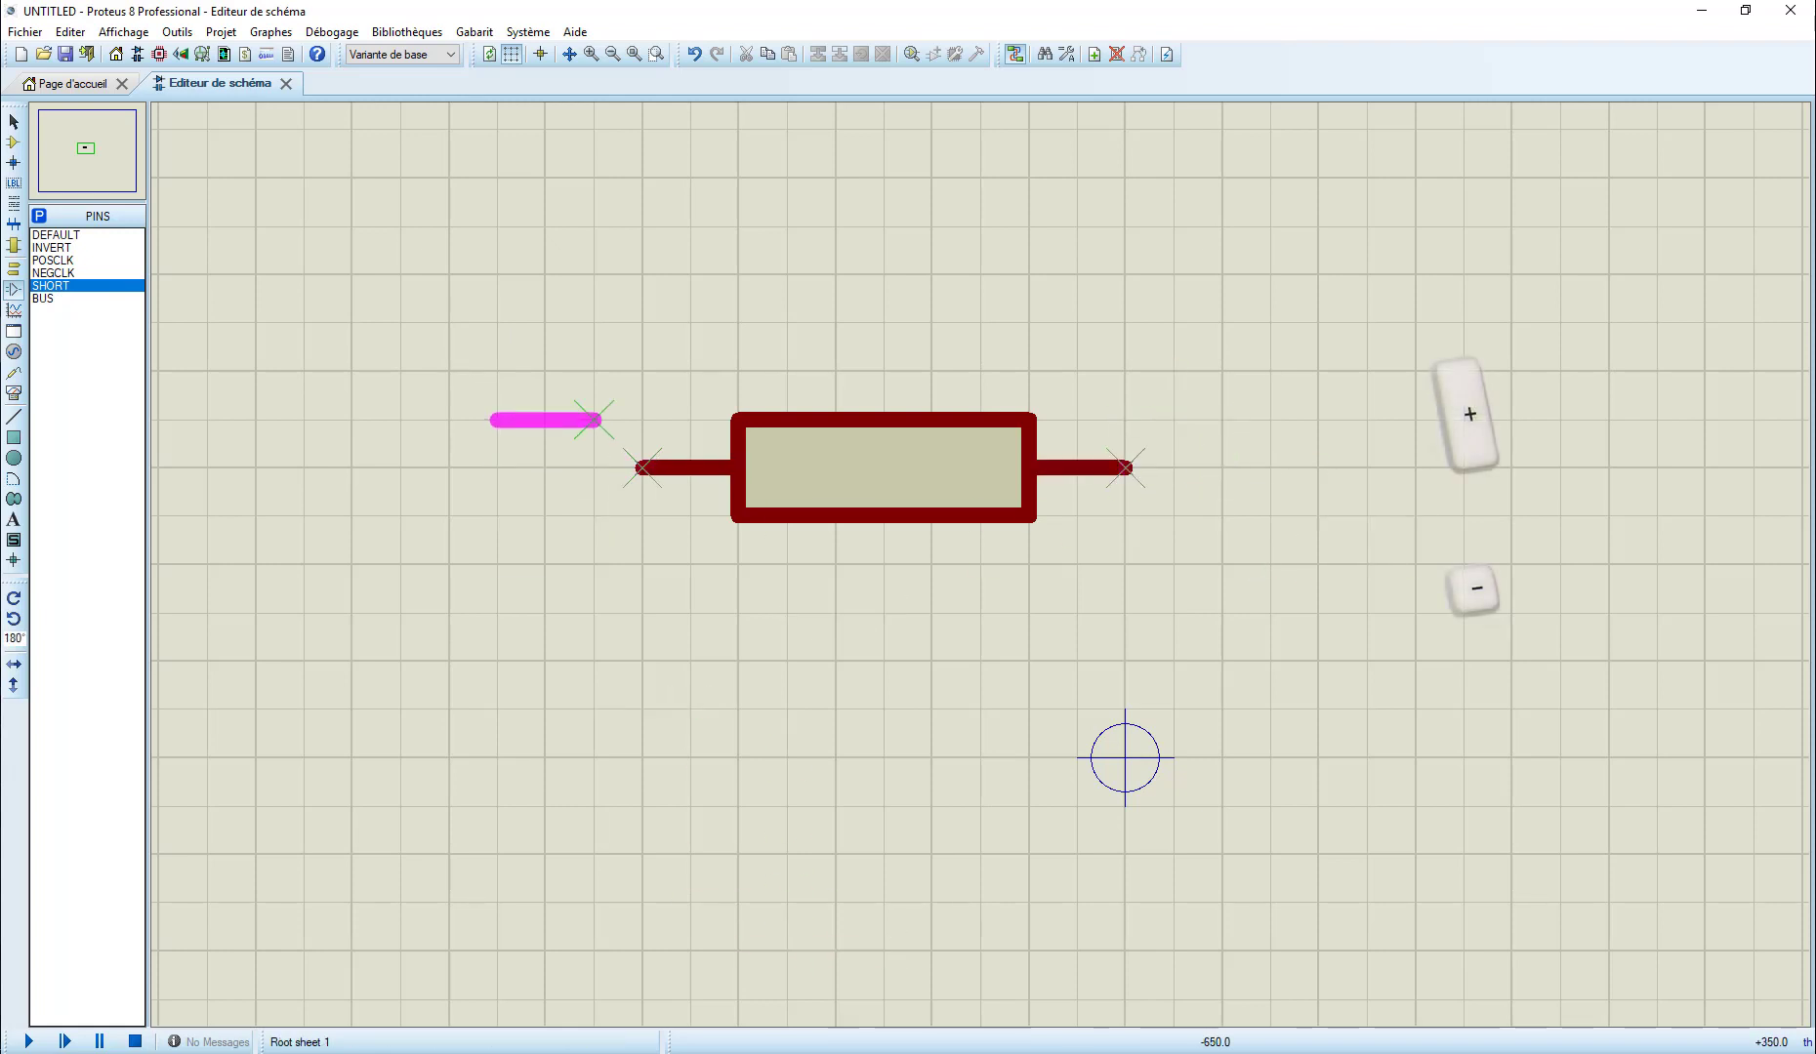
pyautogui.press('Escape')
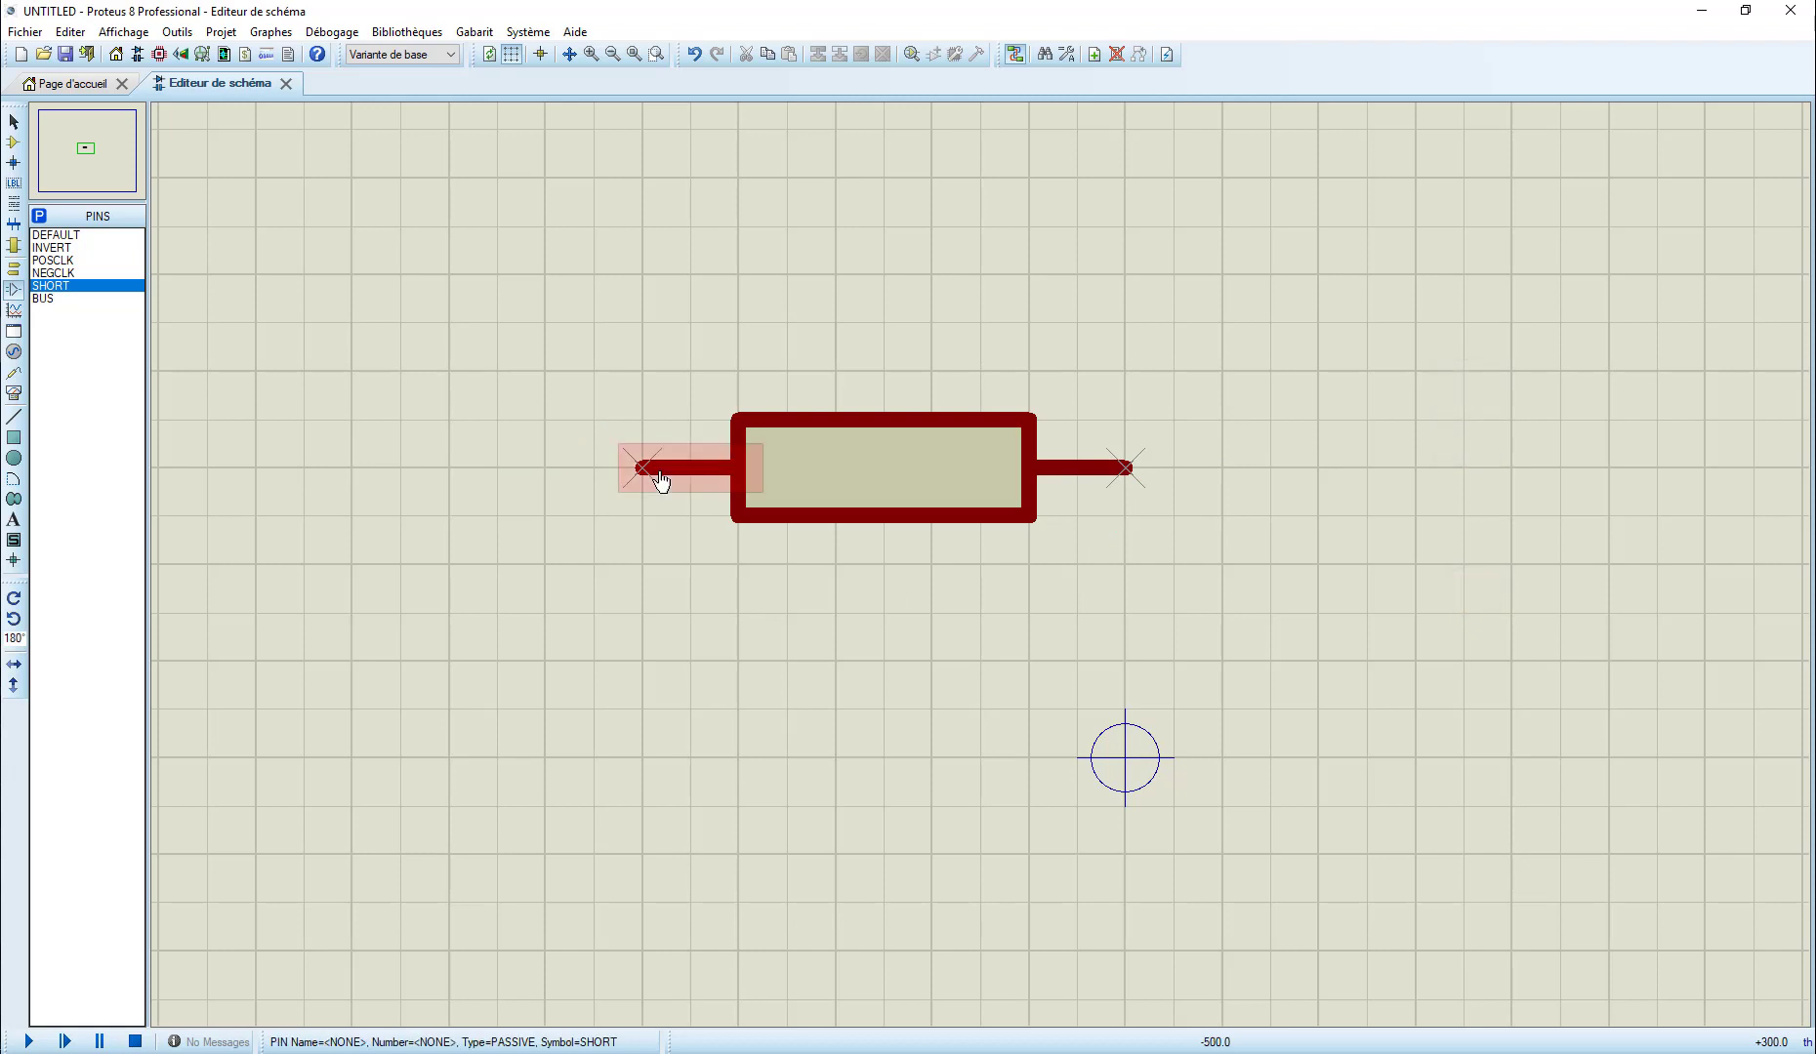
# Give the left pin the name 1 and default number 1, and hide its number.
pyautogui.rightClick(680, 464)
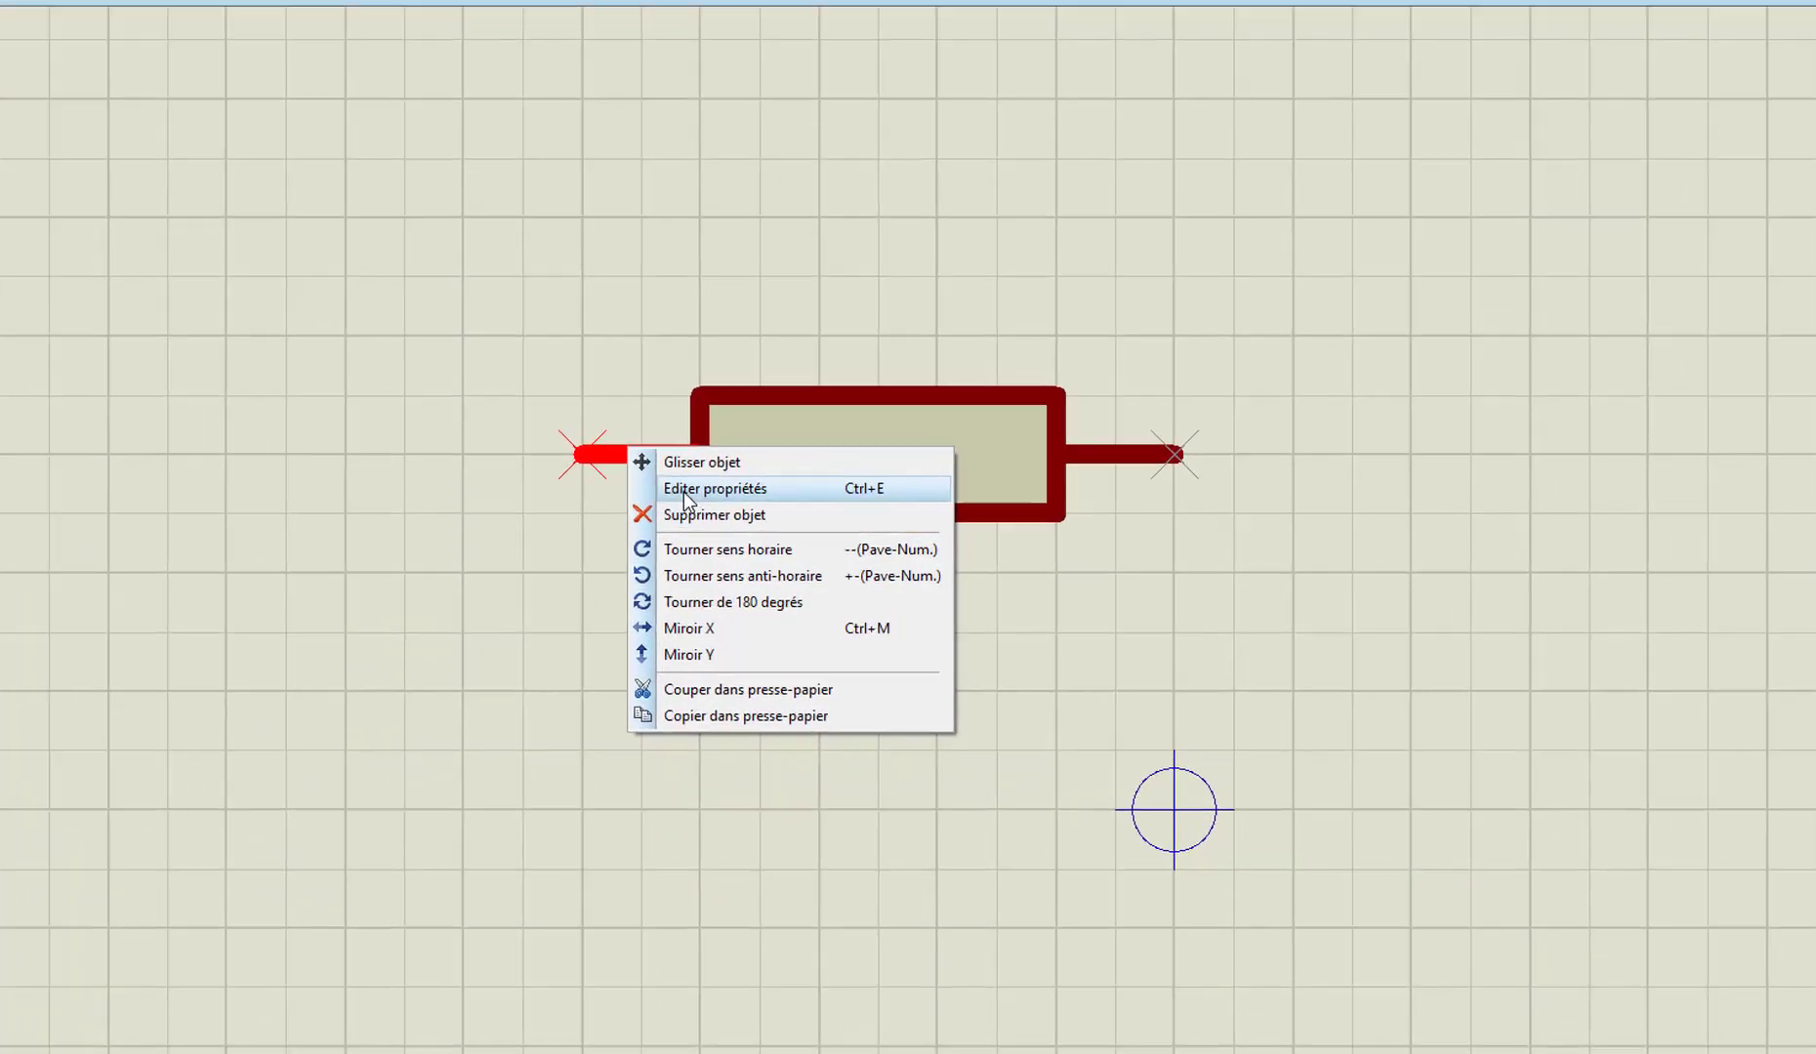
pyautogui.click(751, 495)
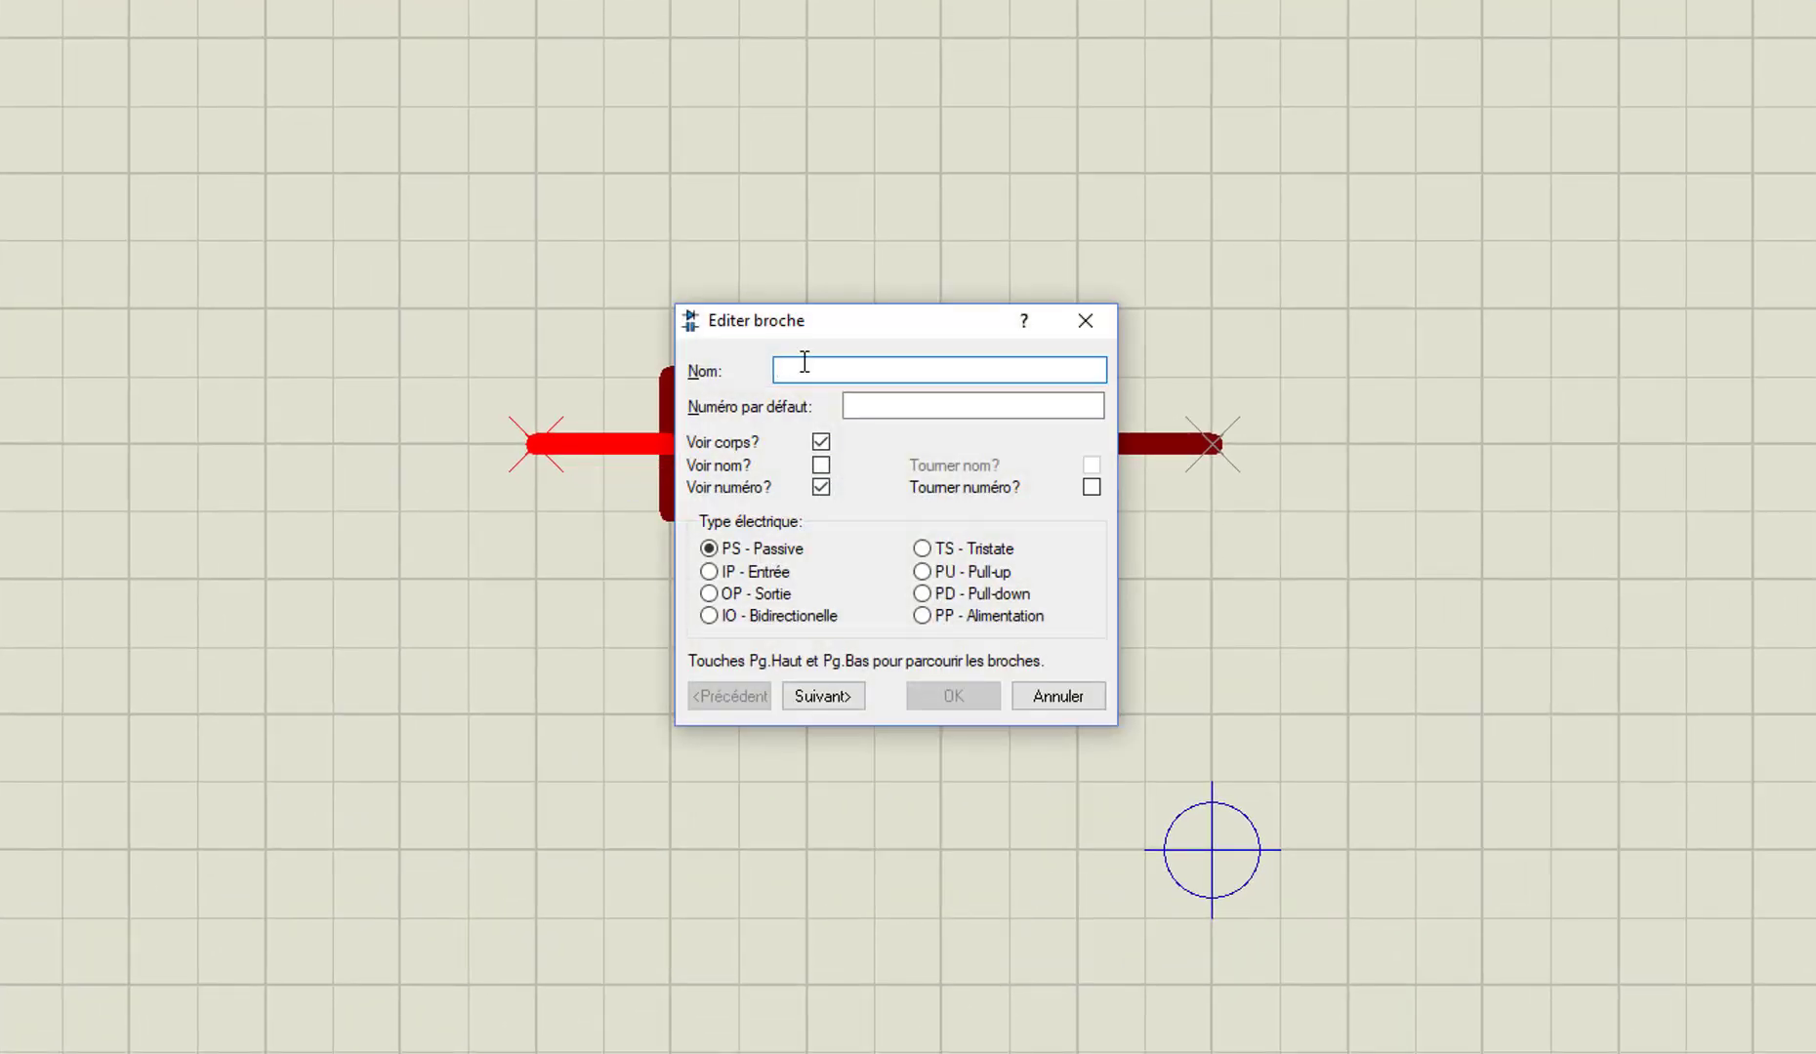
pyautogui.write('1')
pyautogui.click(883, 402)
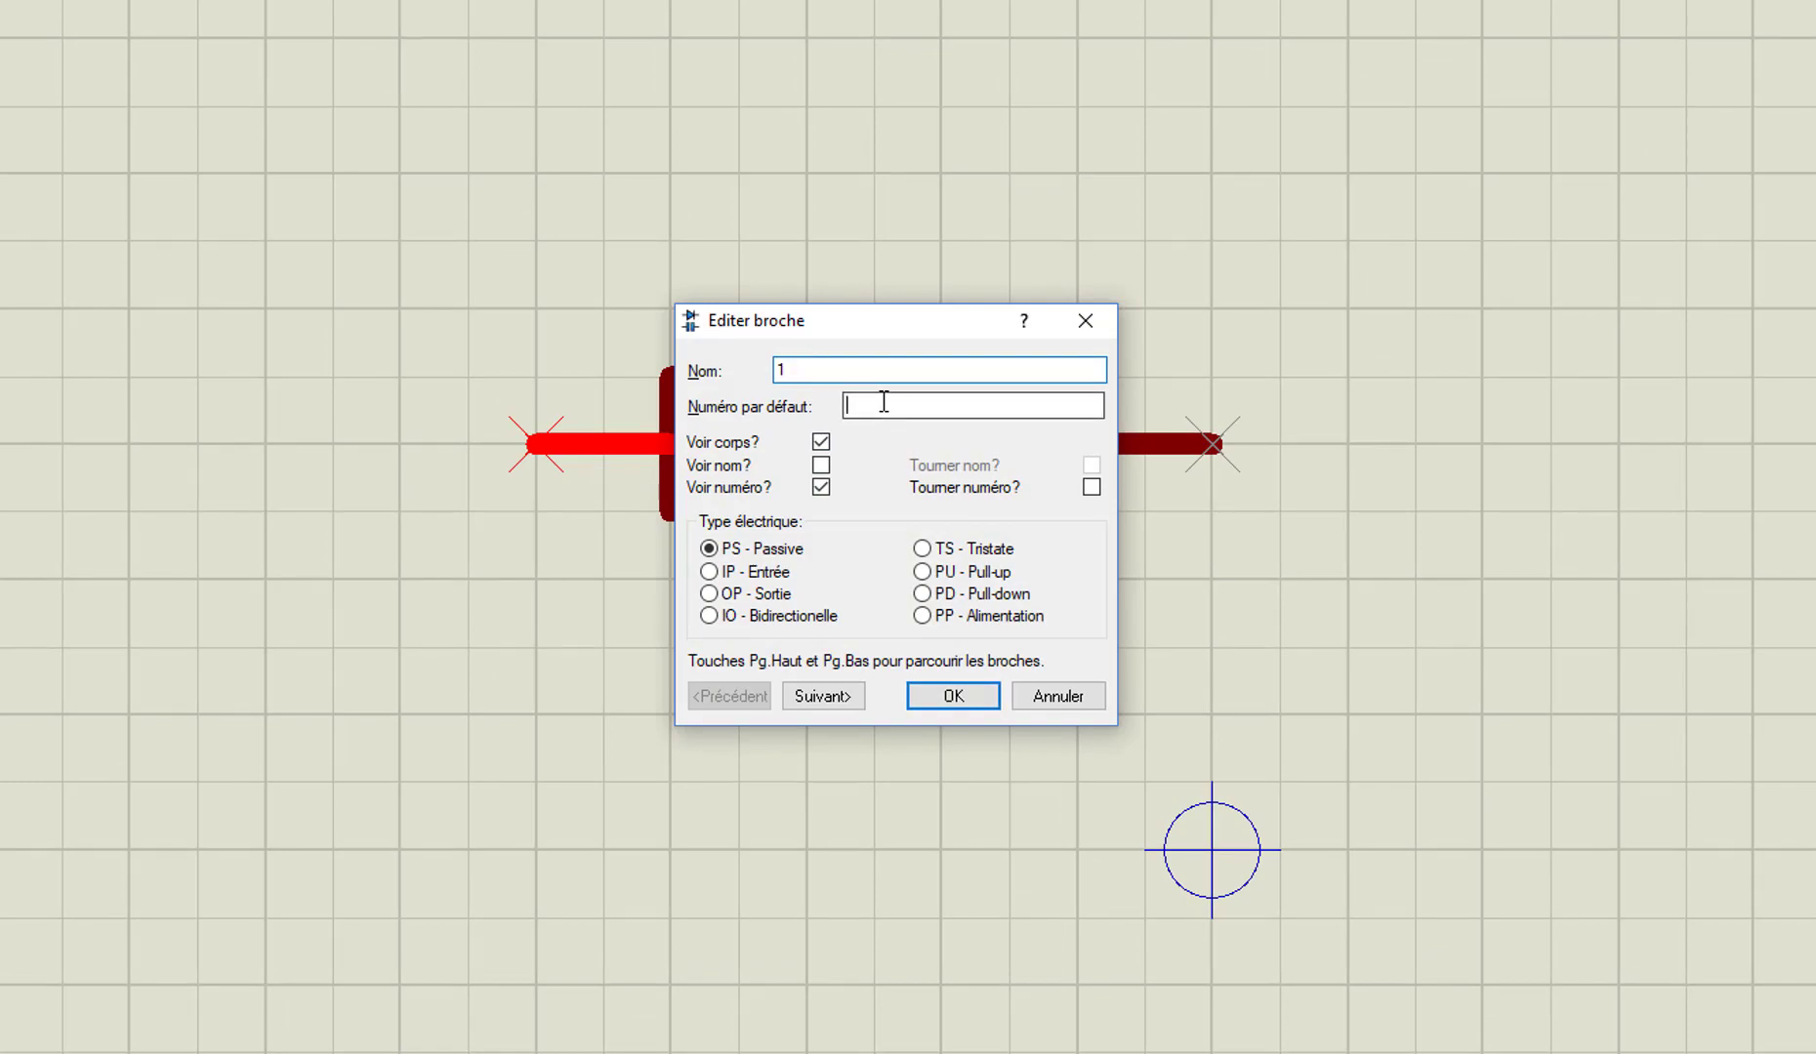
pyautogui.write('1')
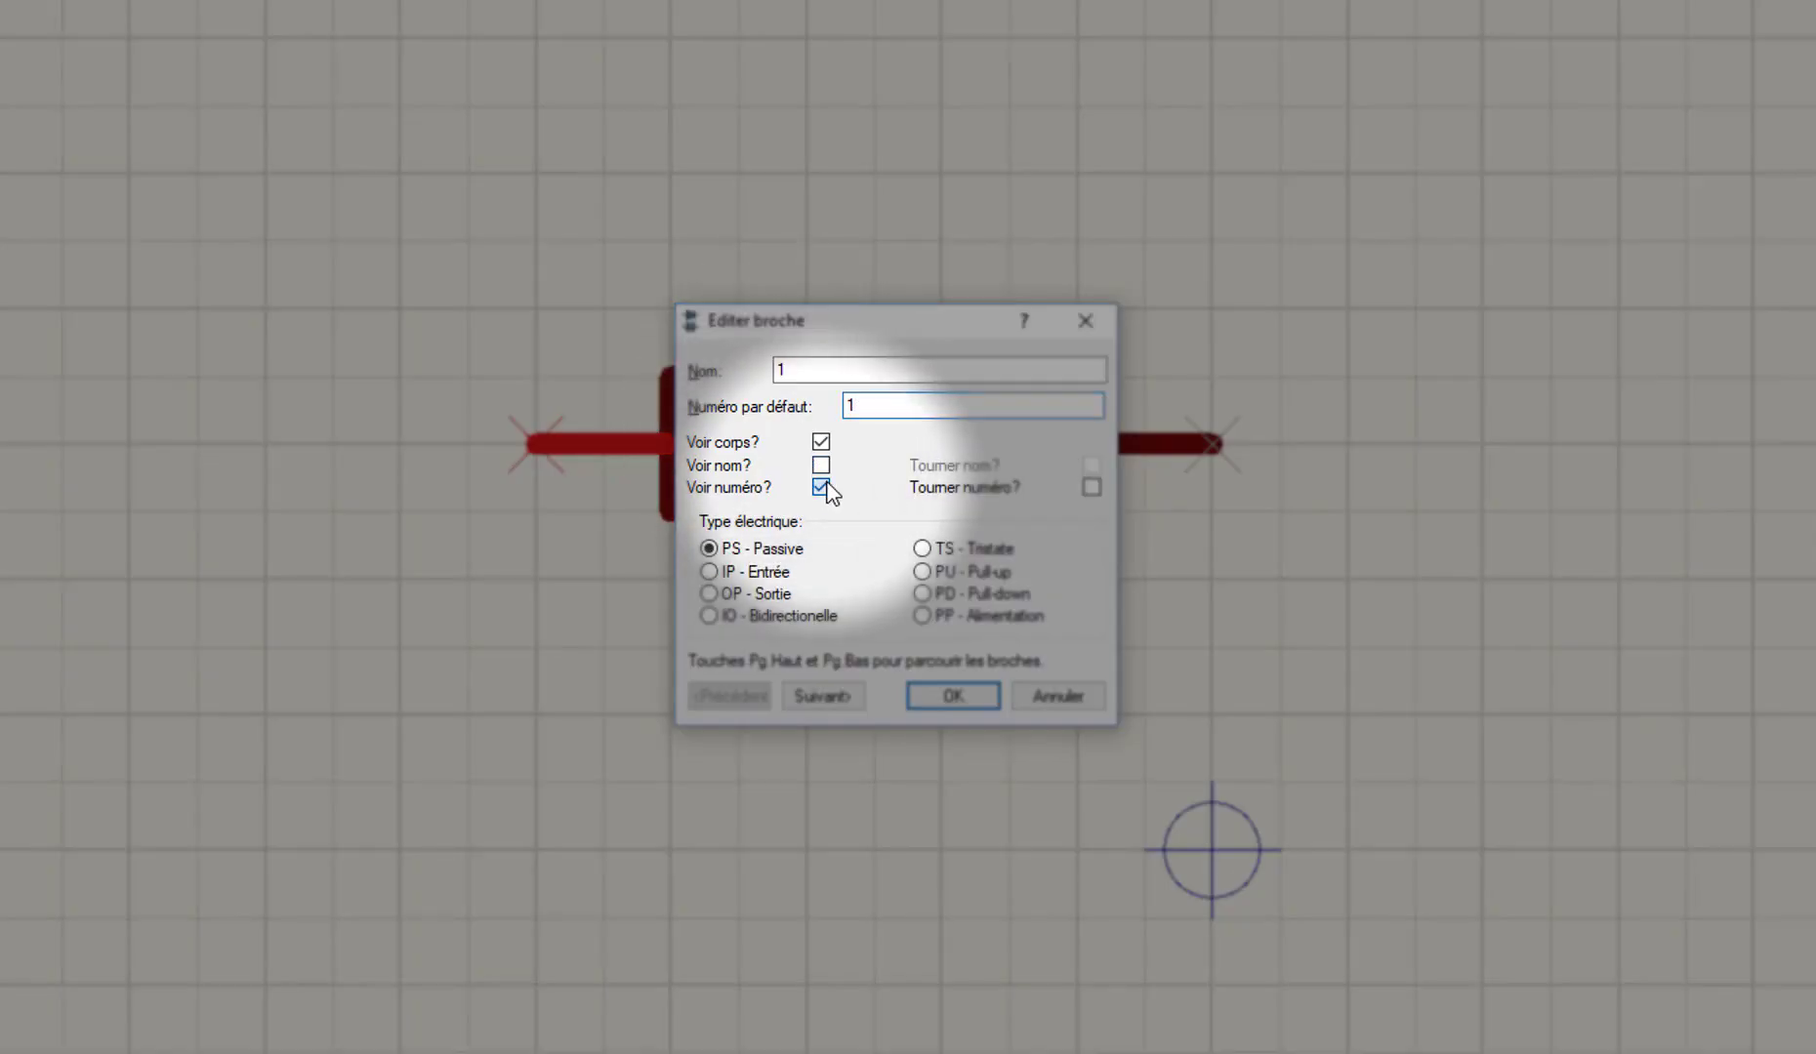
pyautogui.click(821, 486)
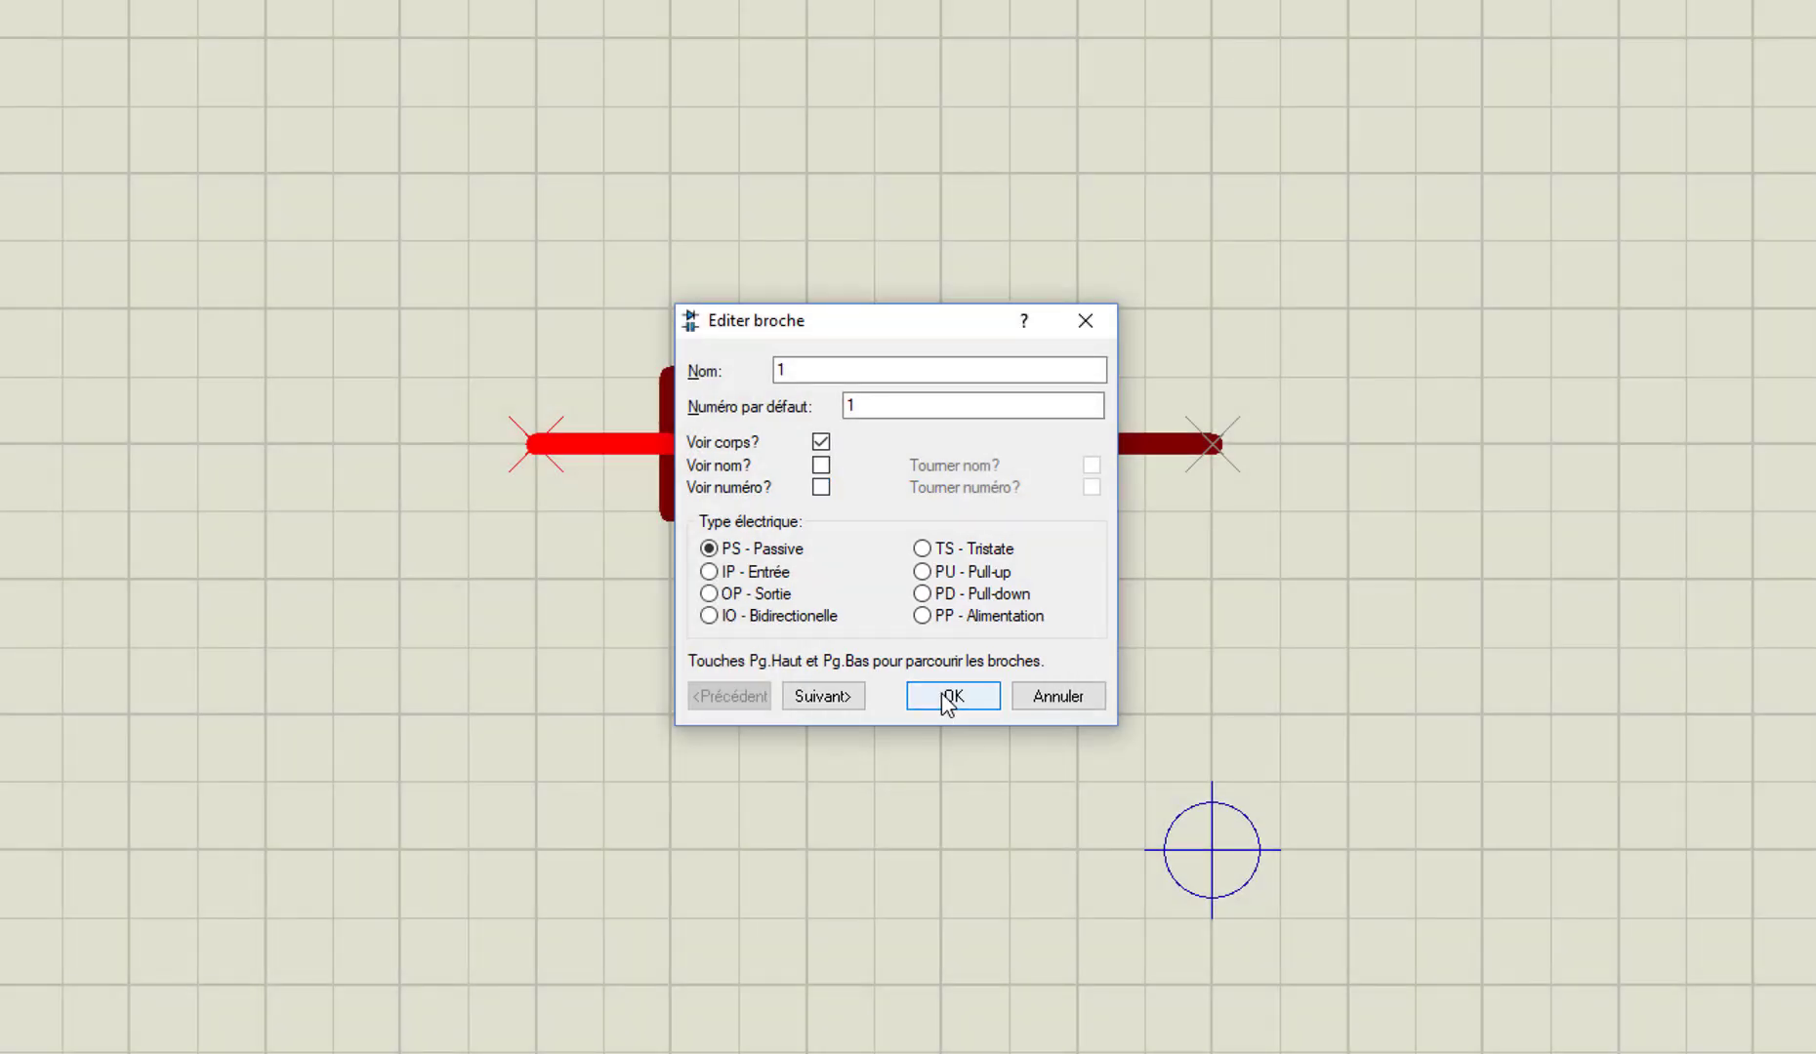
pyautogui.click(947, 696)
# Give the right pin the name 2 and default number 2, and hide its number.
pyautogui.rightClick(1184, 446)
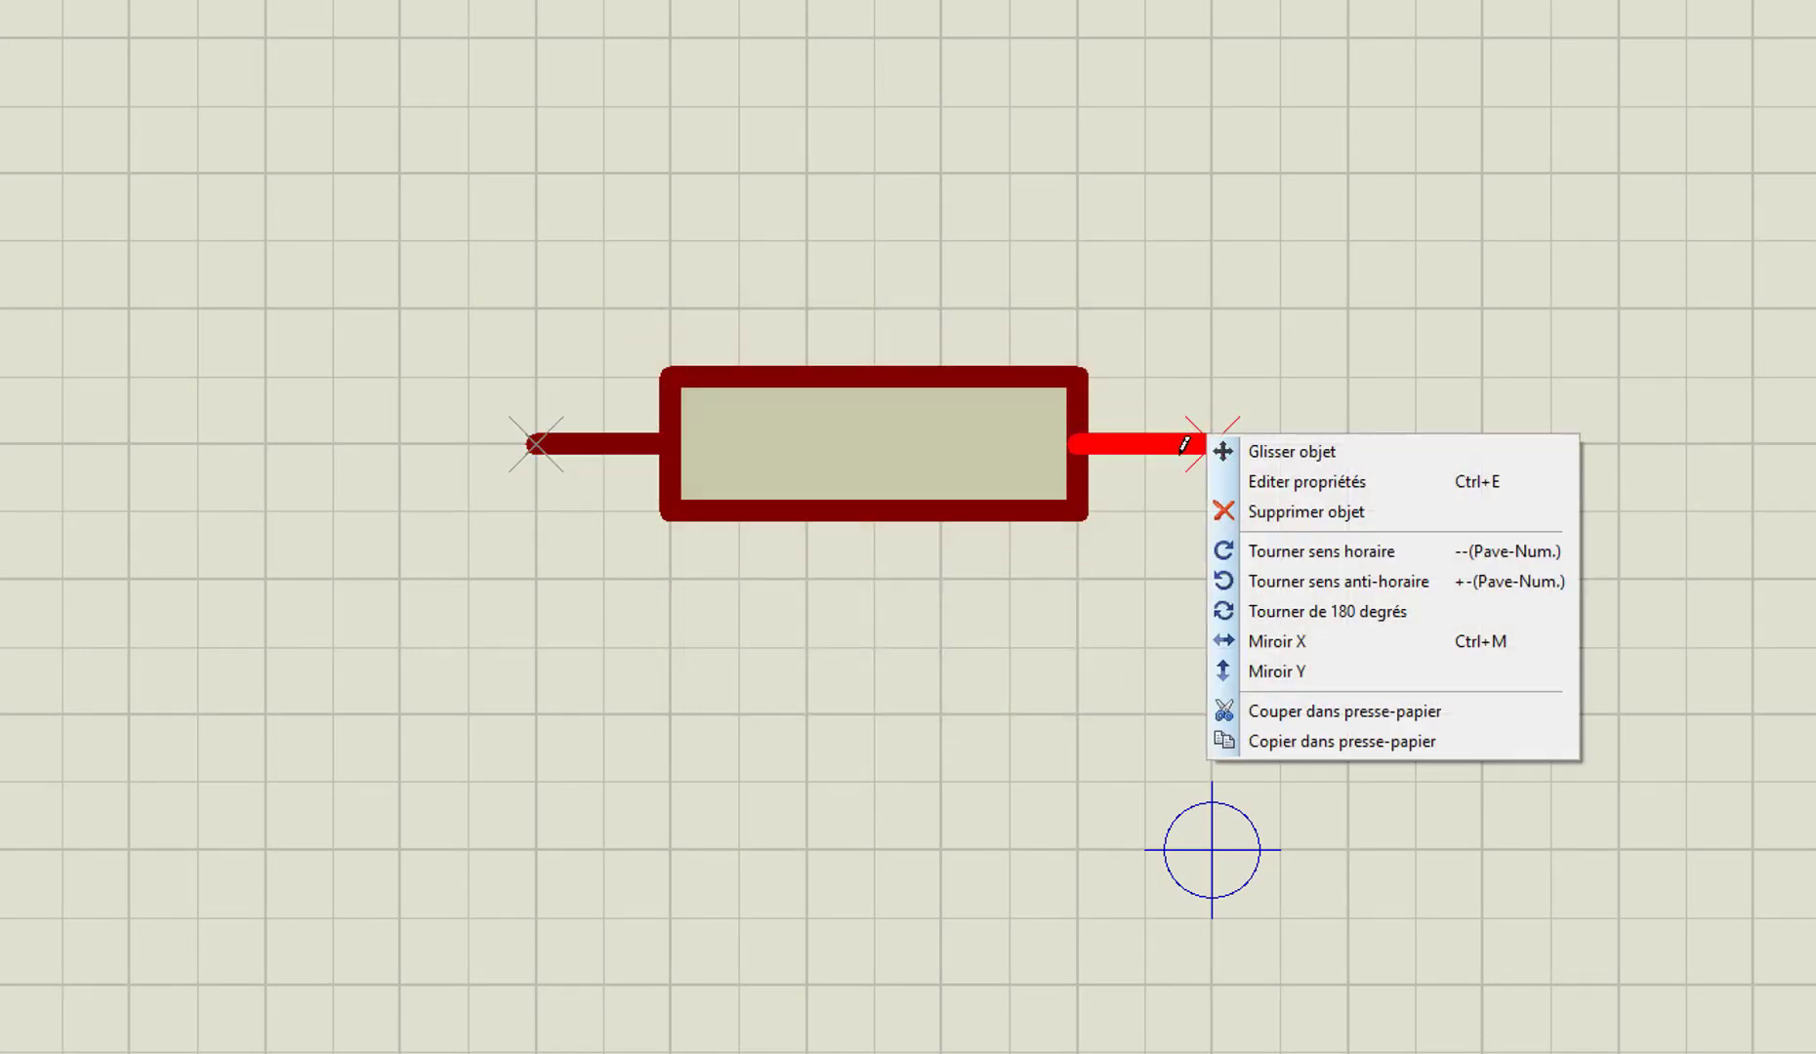
pyautogui.click(1260, 482)
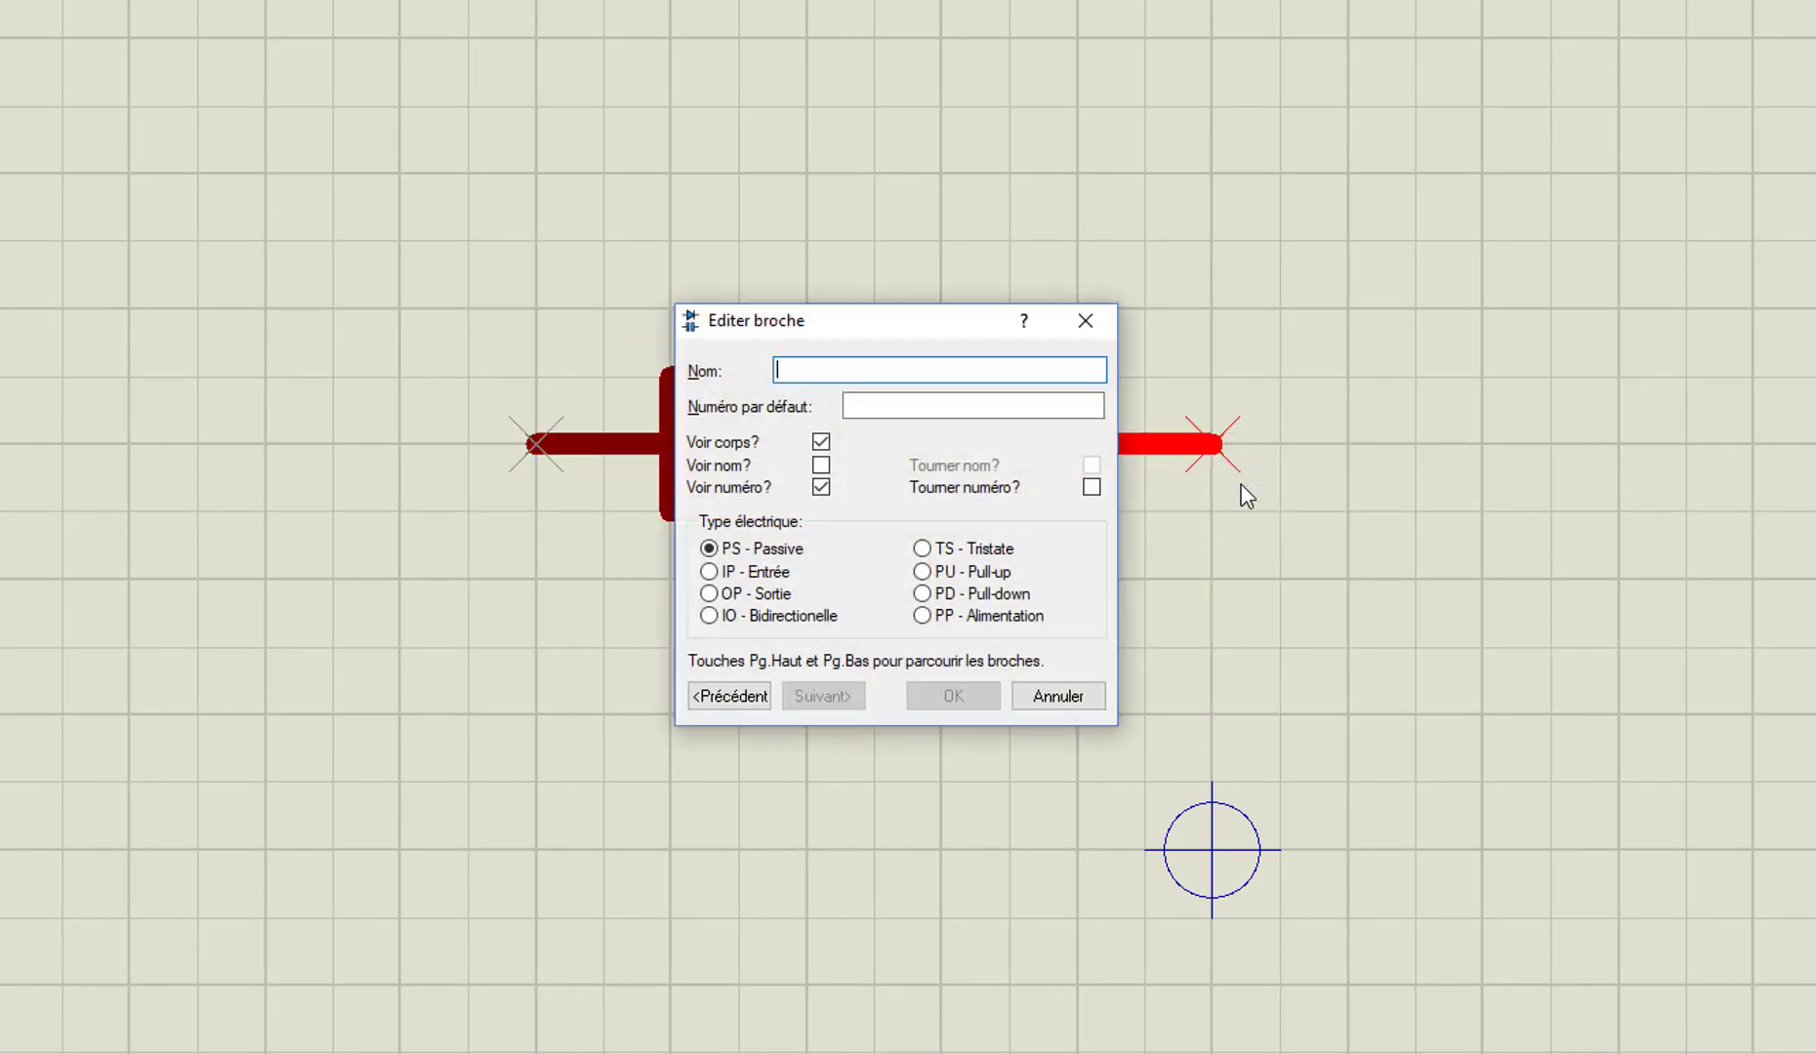
pyautogui.write('2')
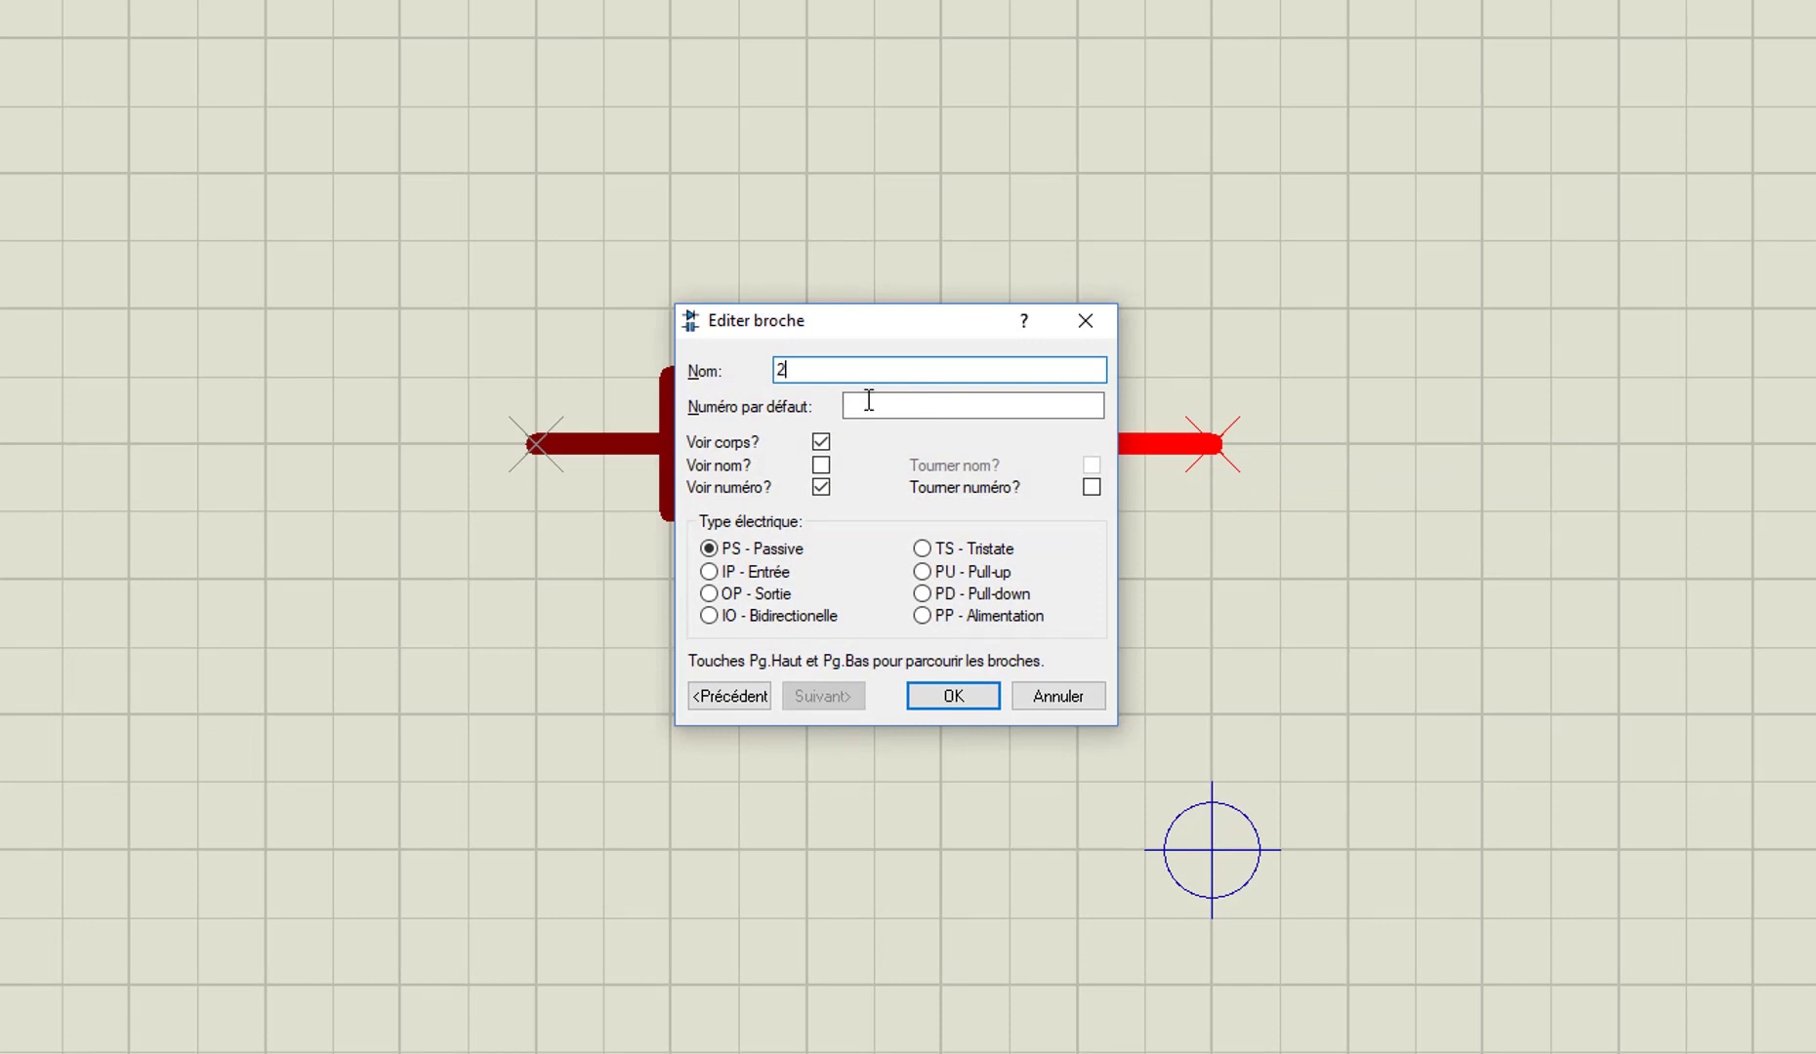
pyautogui.click(869, 400)
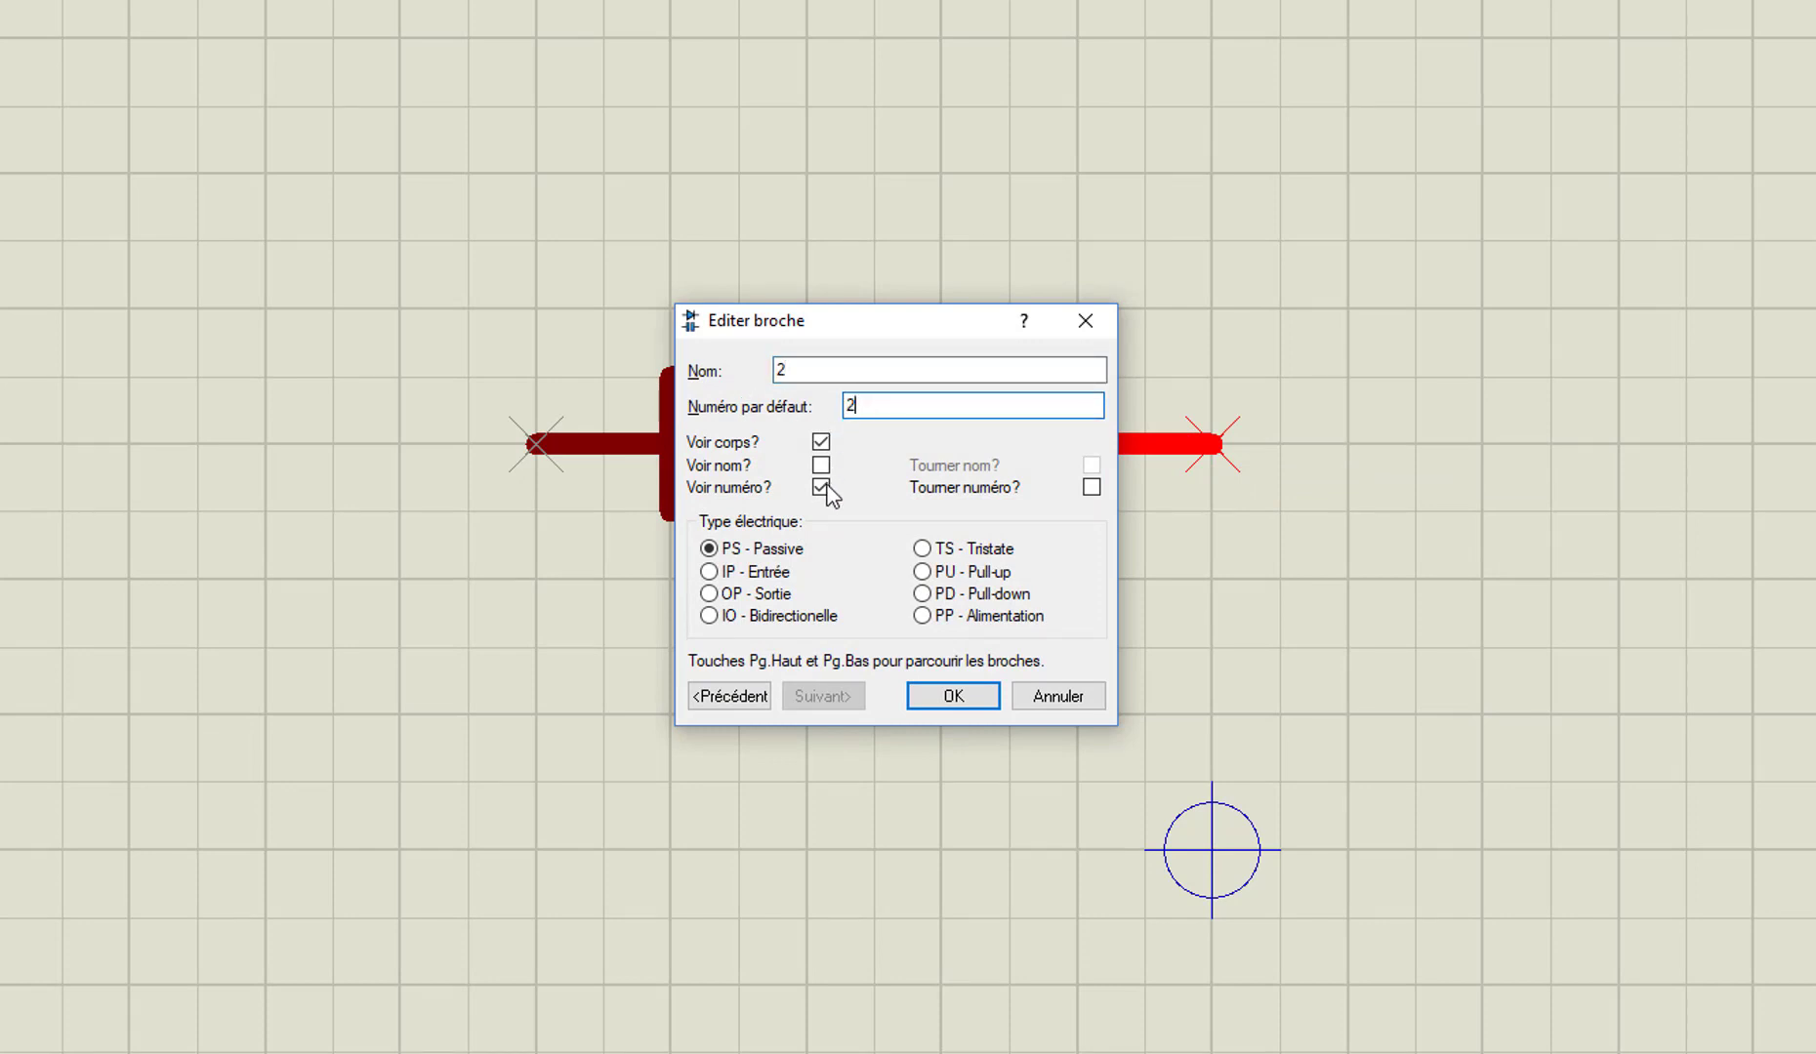
pyautogui.write('2')
pyautogui.click(953, 696)
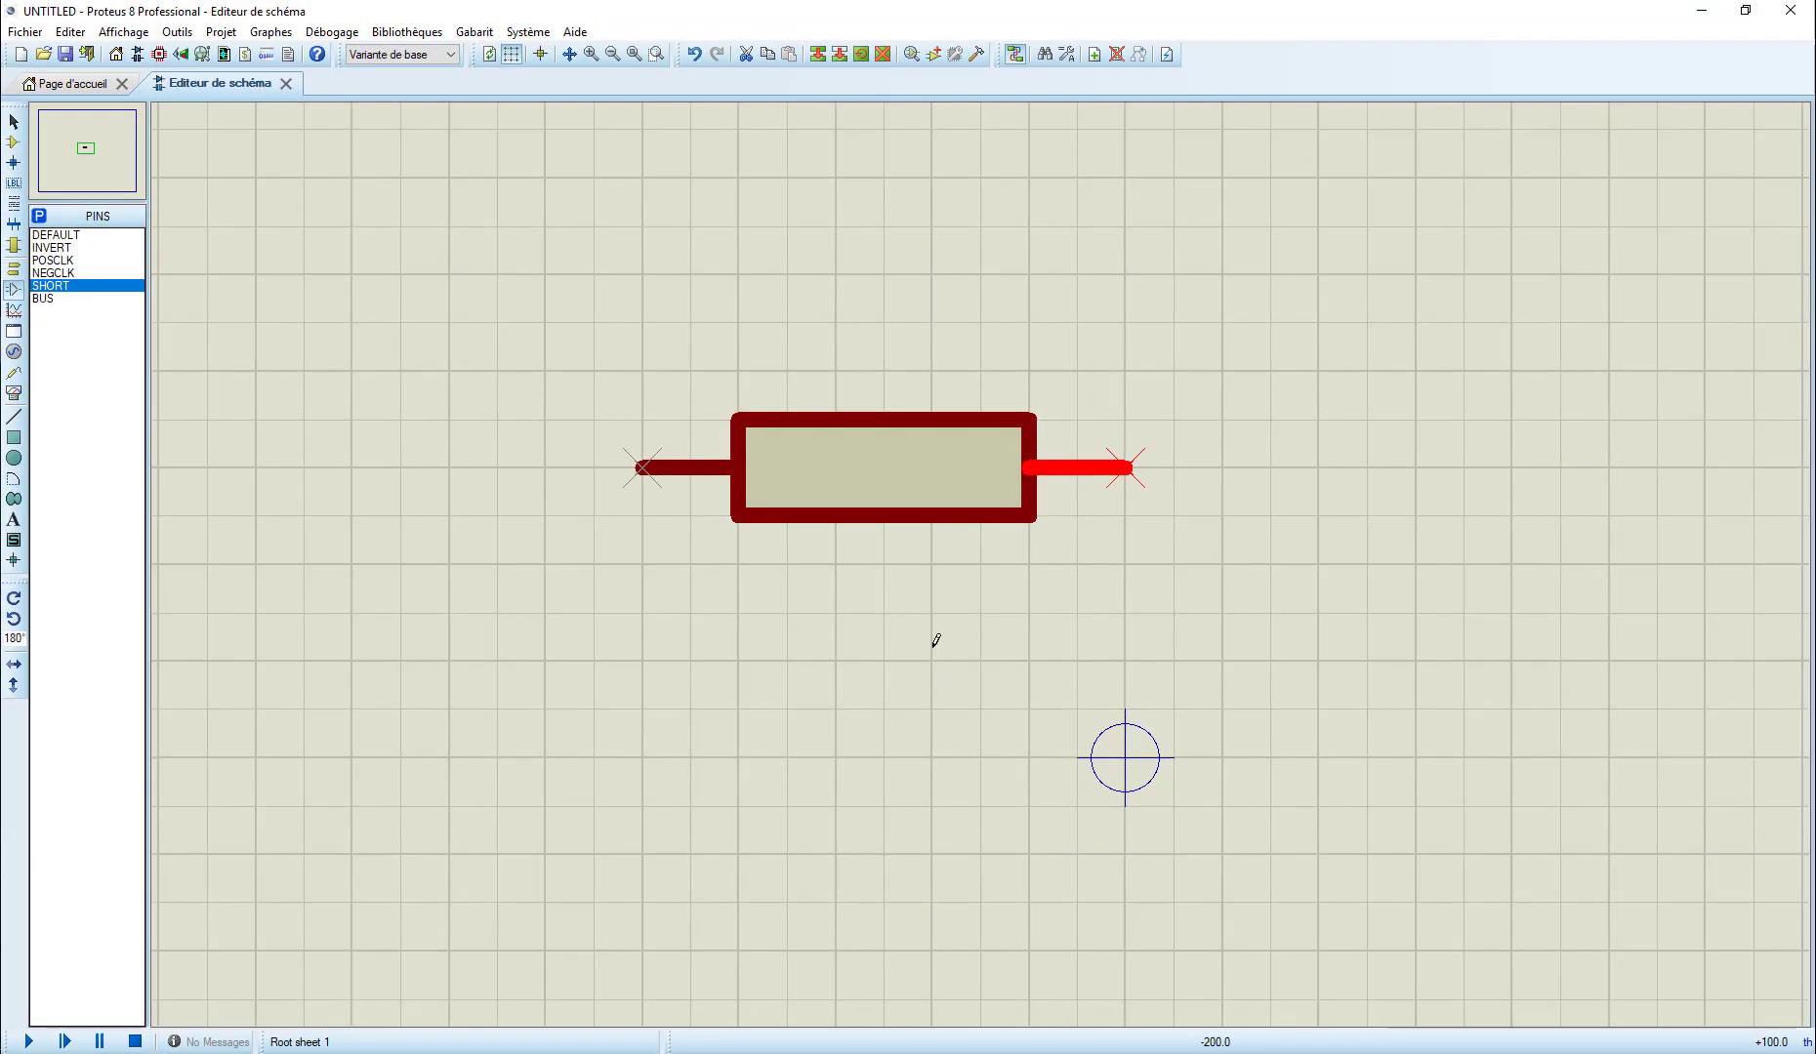
# Start creating a component from the rectangle and both pins, named RESISTANCE with the reference prefix R.
pyautogui.scroll(-2, 928, 490)
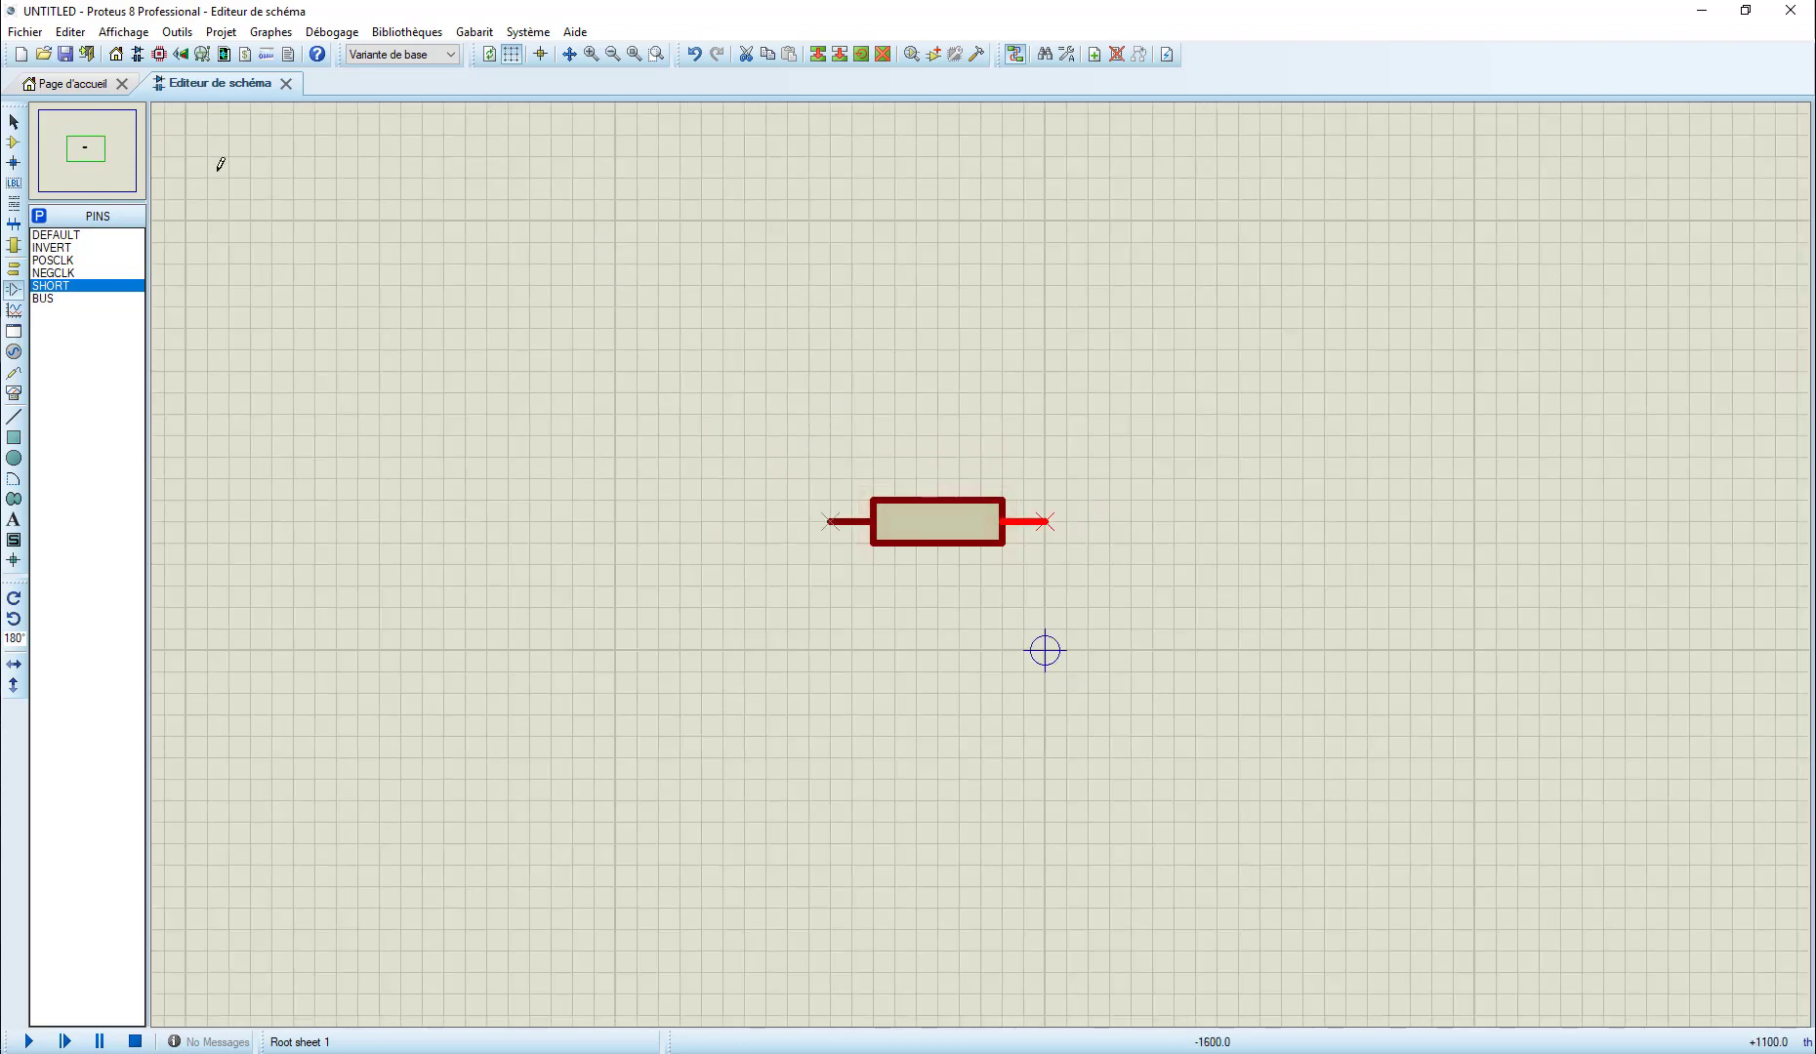
pyautogui.click(14, 121)
pyautogui.moveTo(769, 438); pyautogui.dragTo(1106, 622)
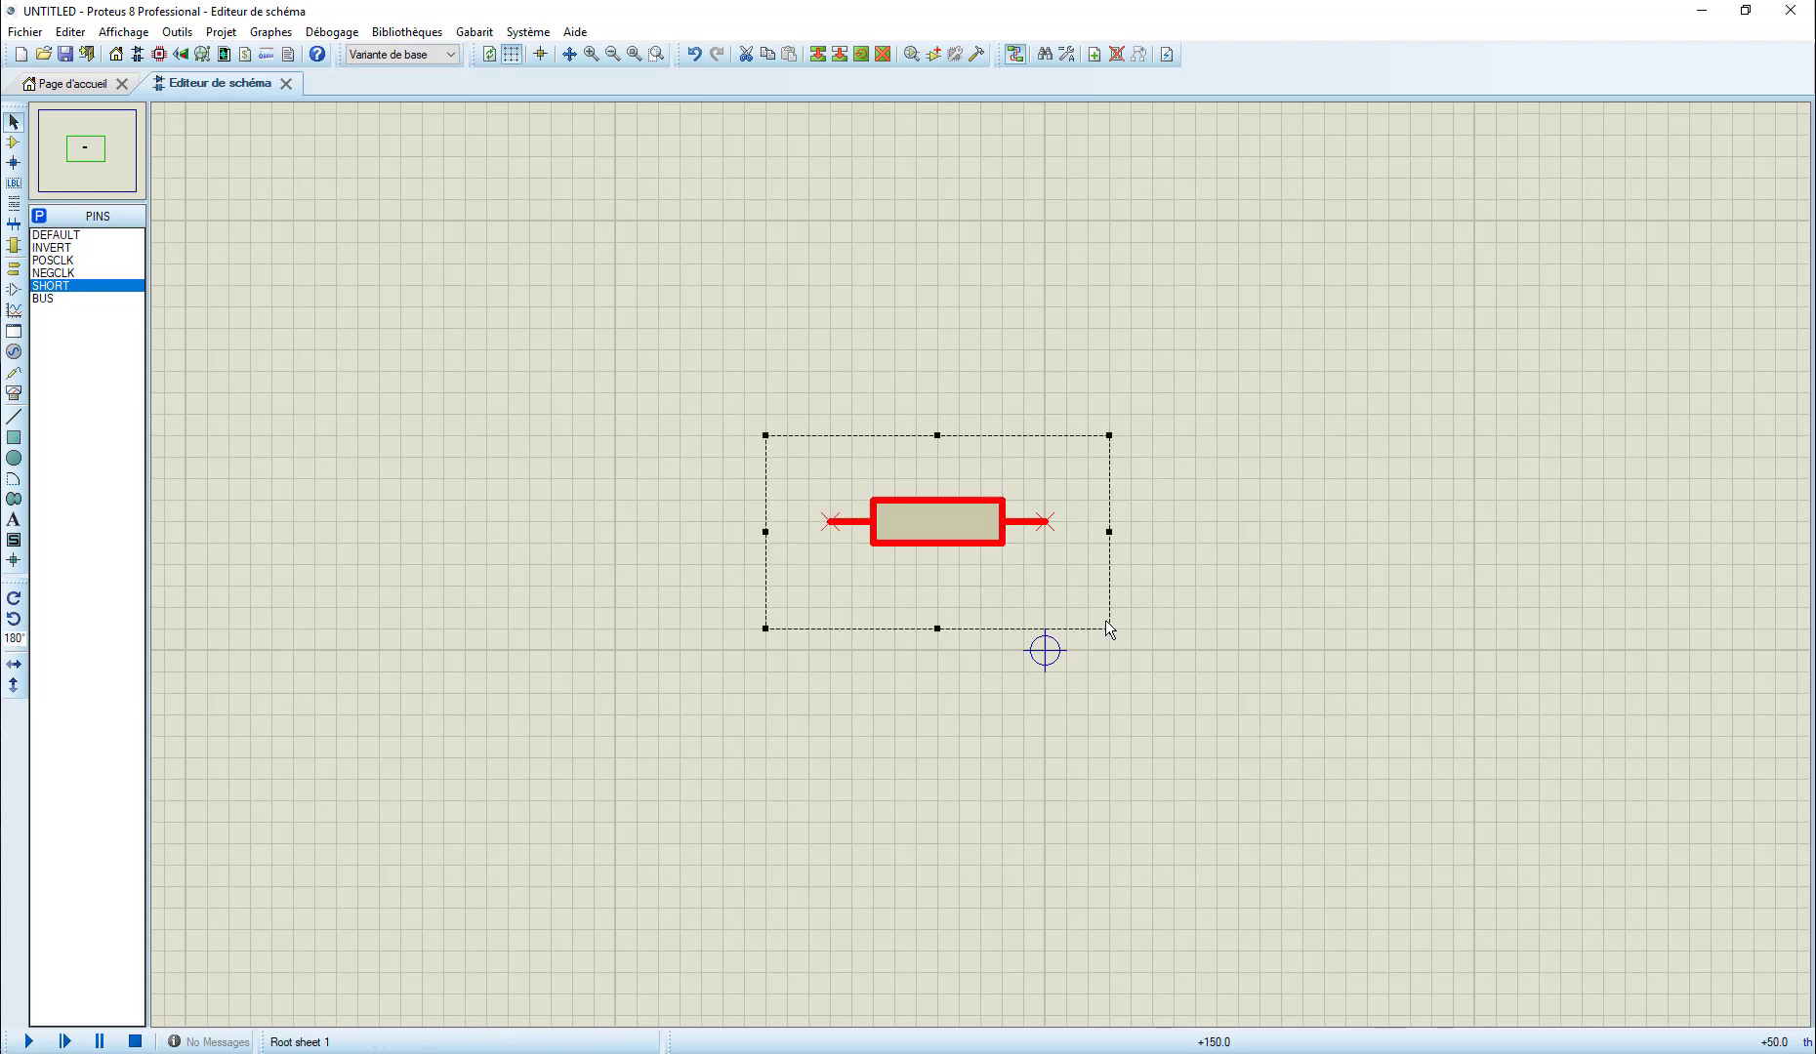
pyautogui.rightClick(996, 509)
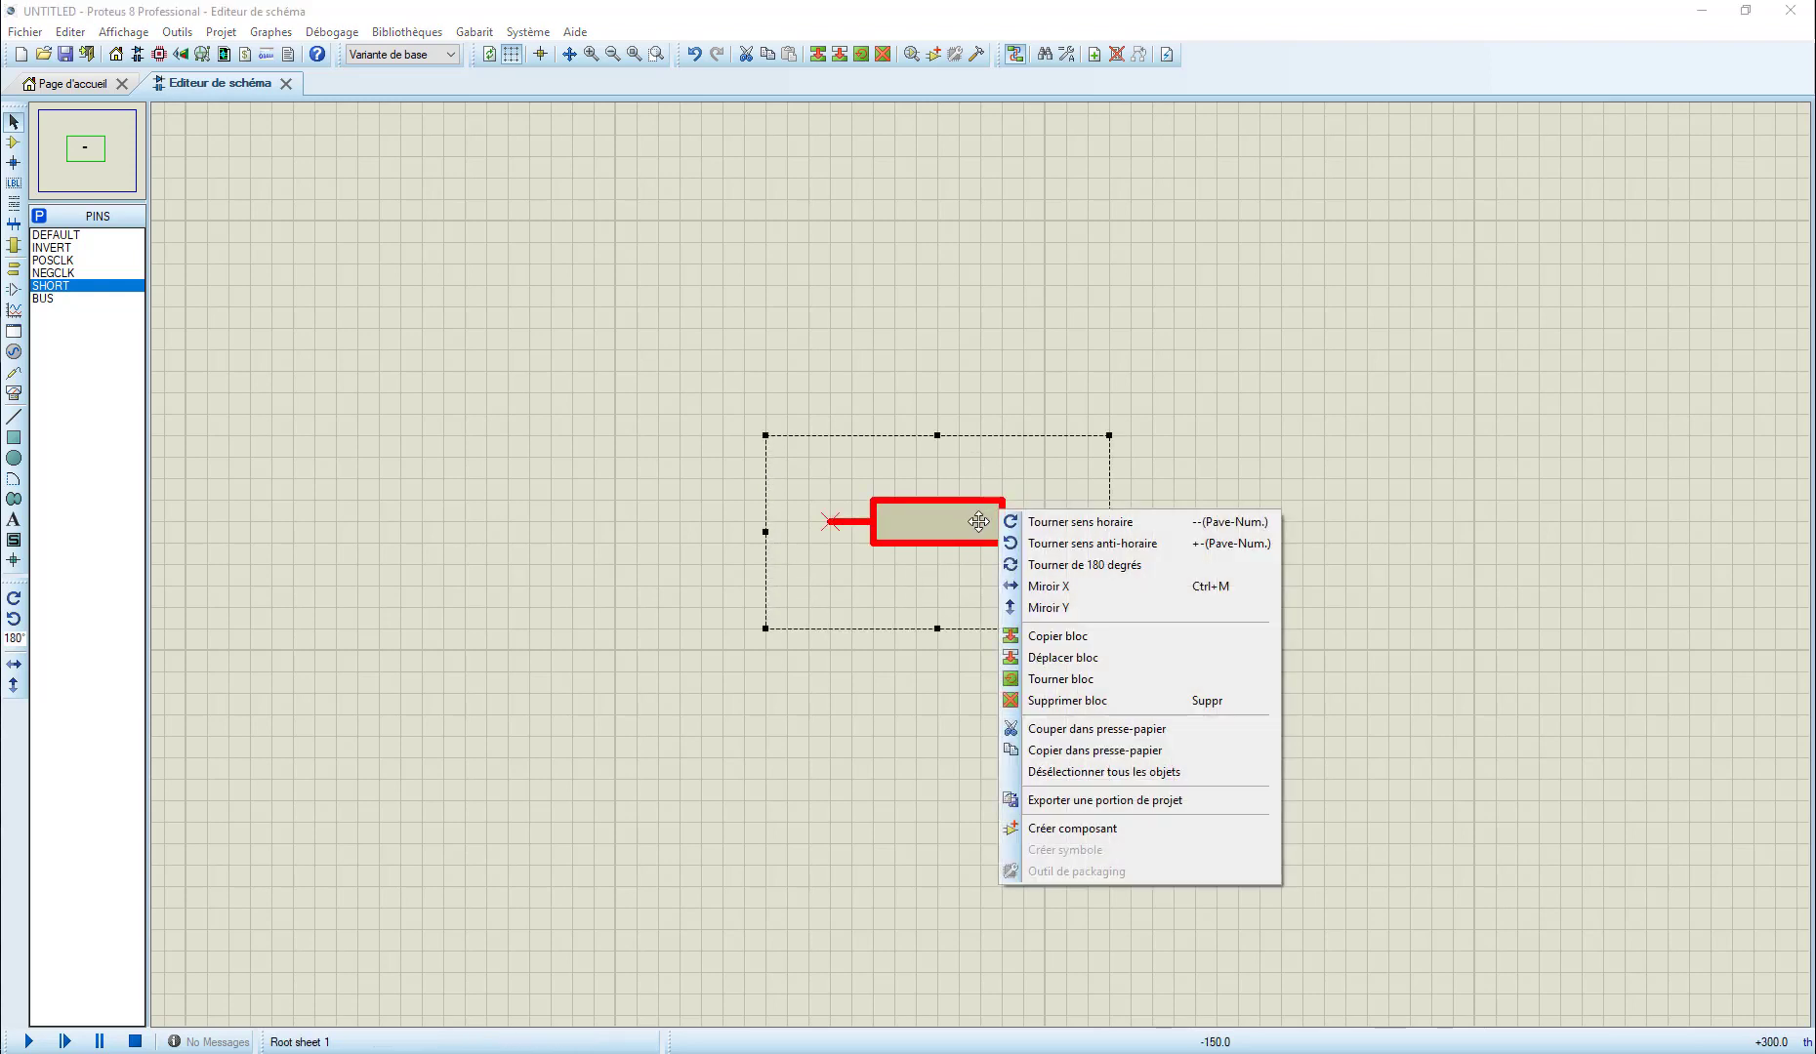
pyautogui.click(1086, 829)
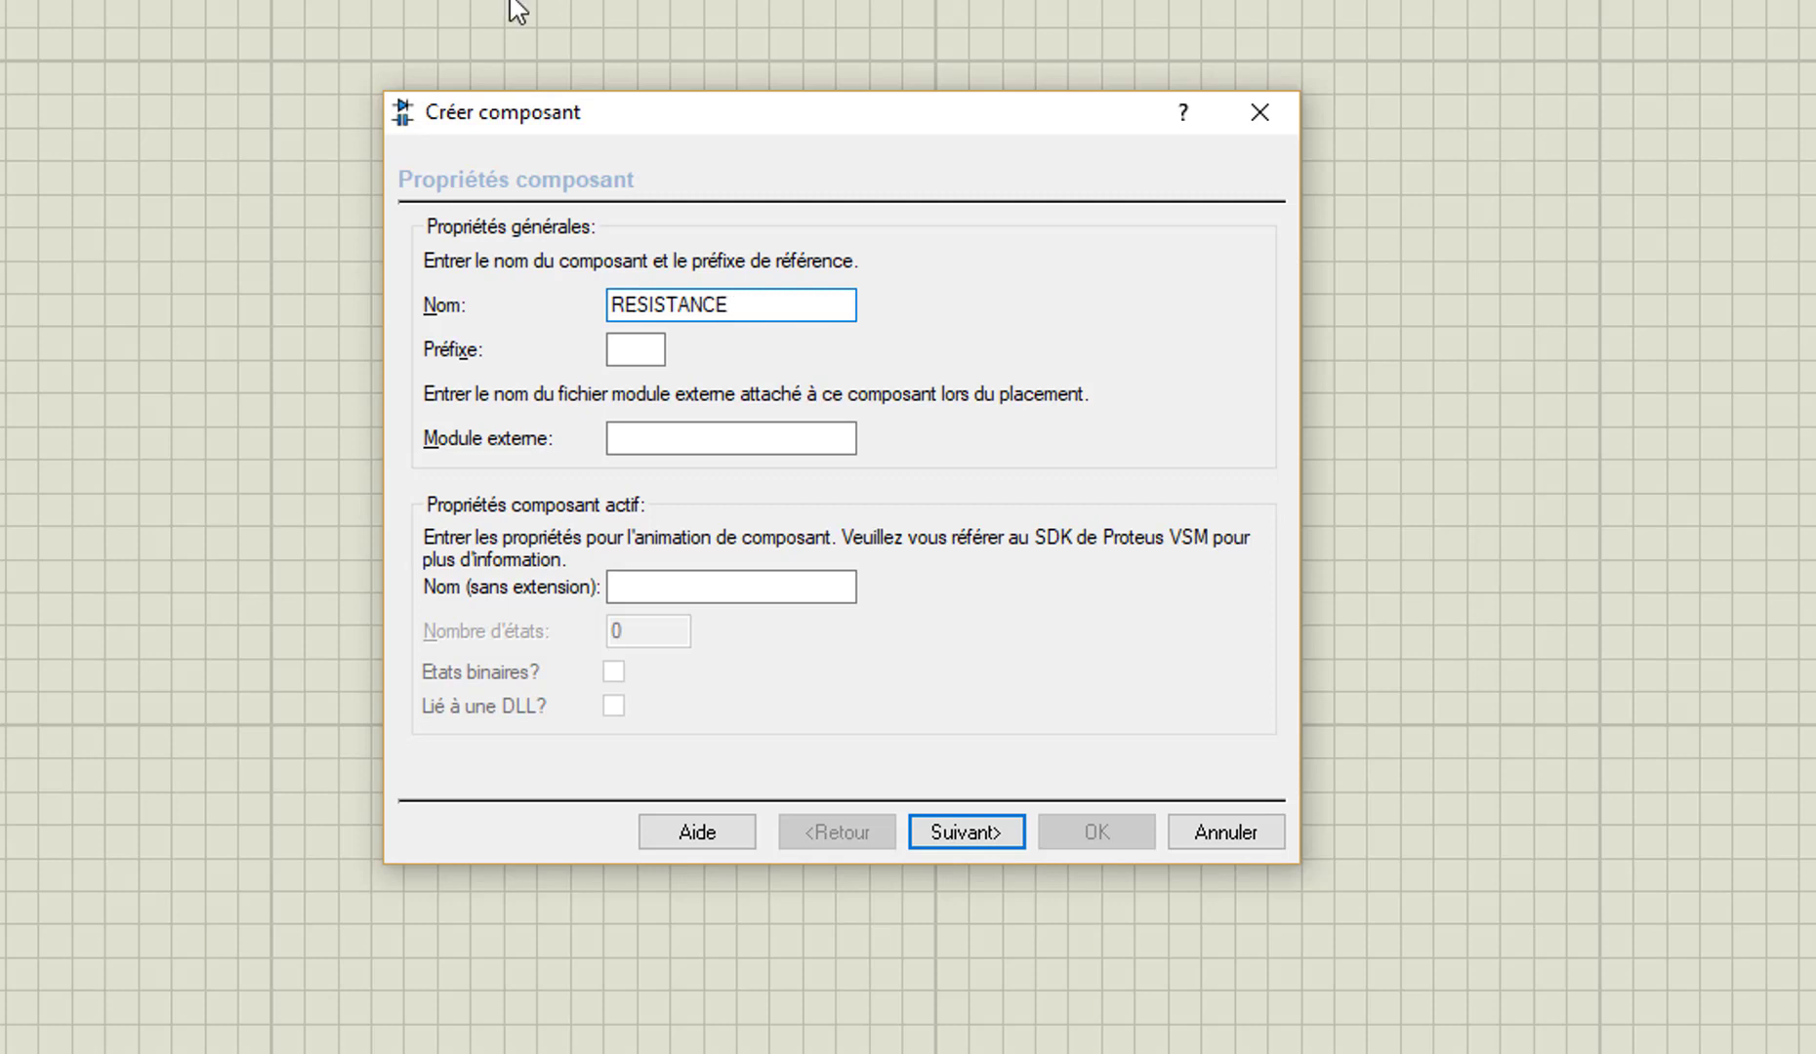
pyautogui.click(651, 353)
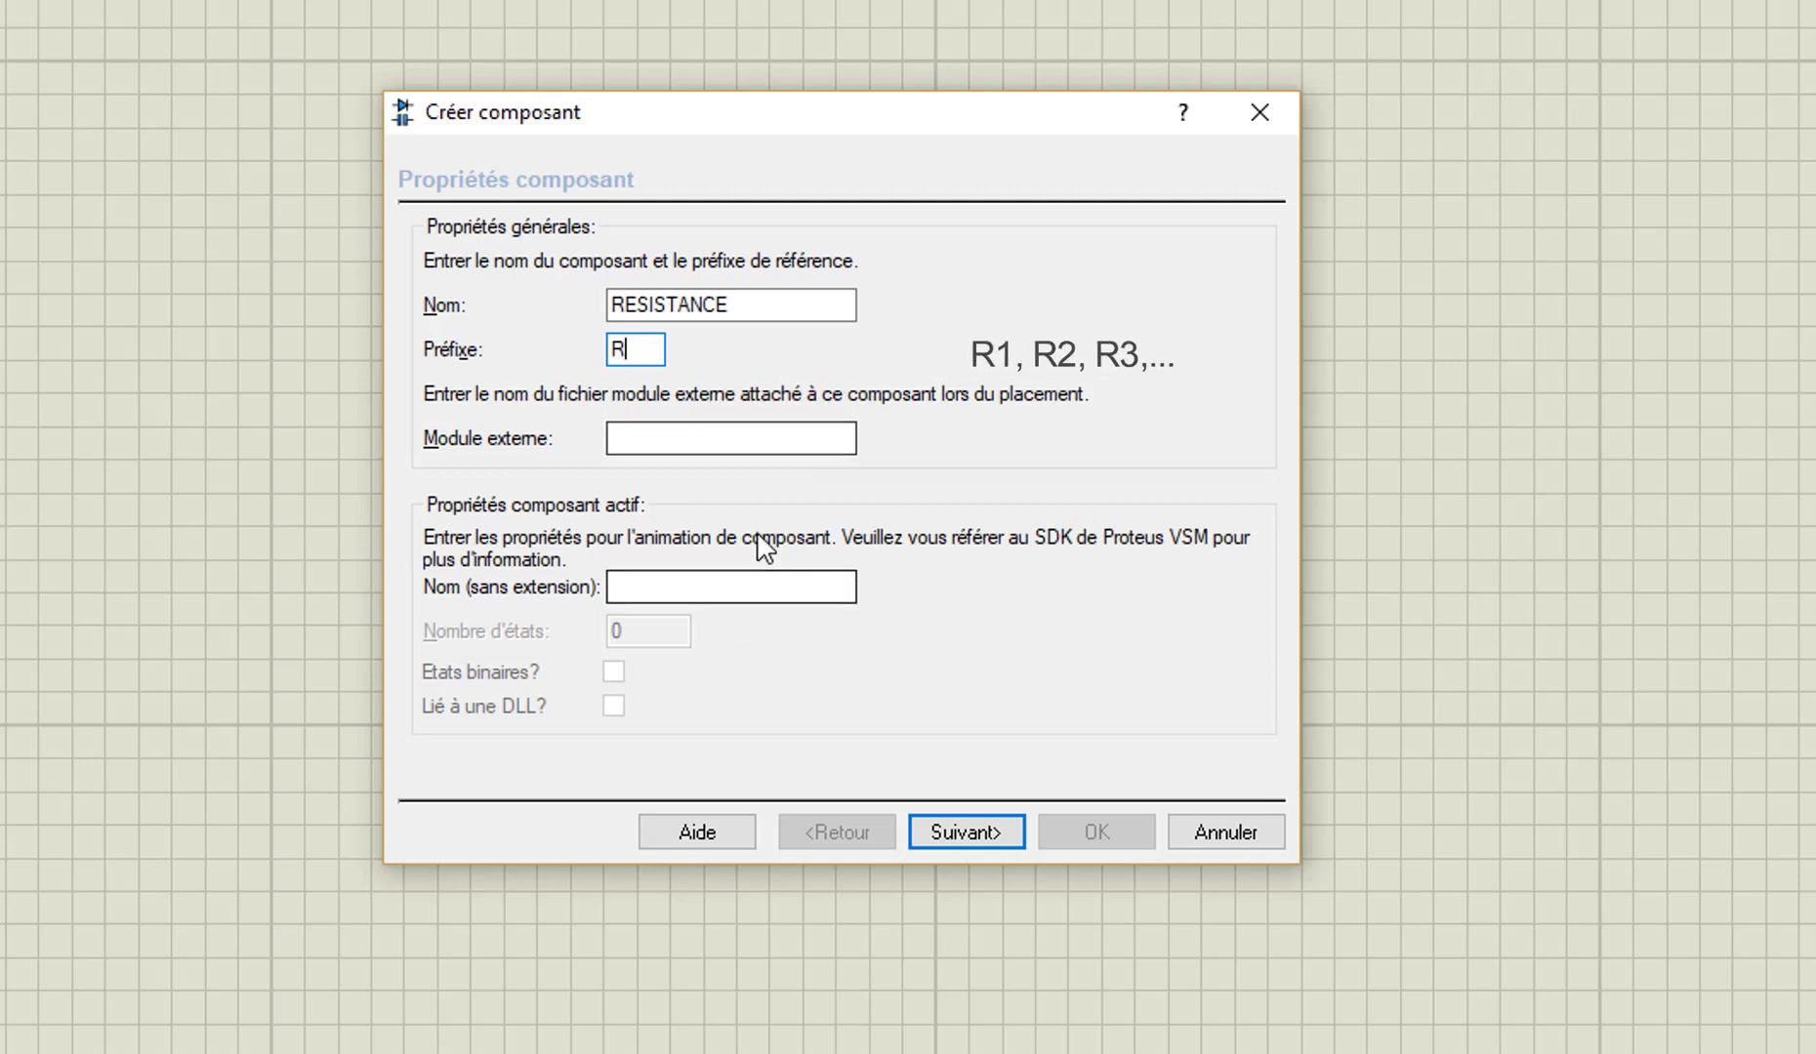
pyautogui.click(971, 843)
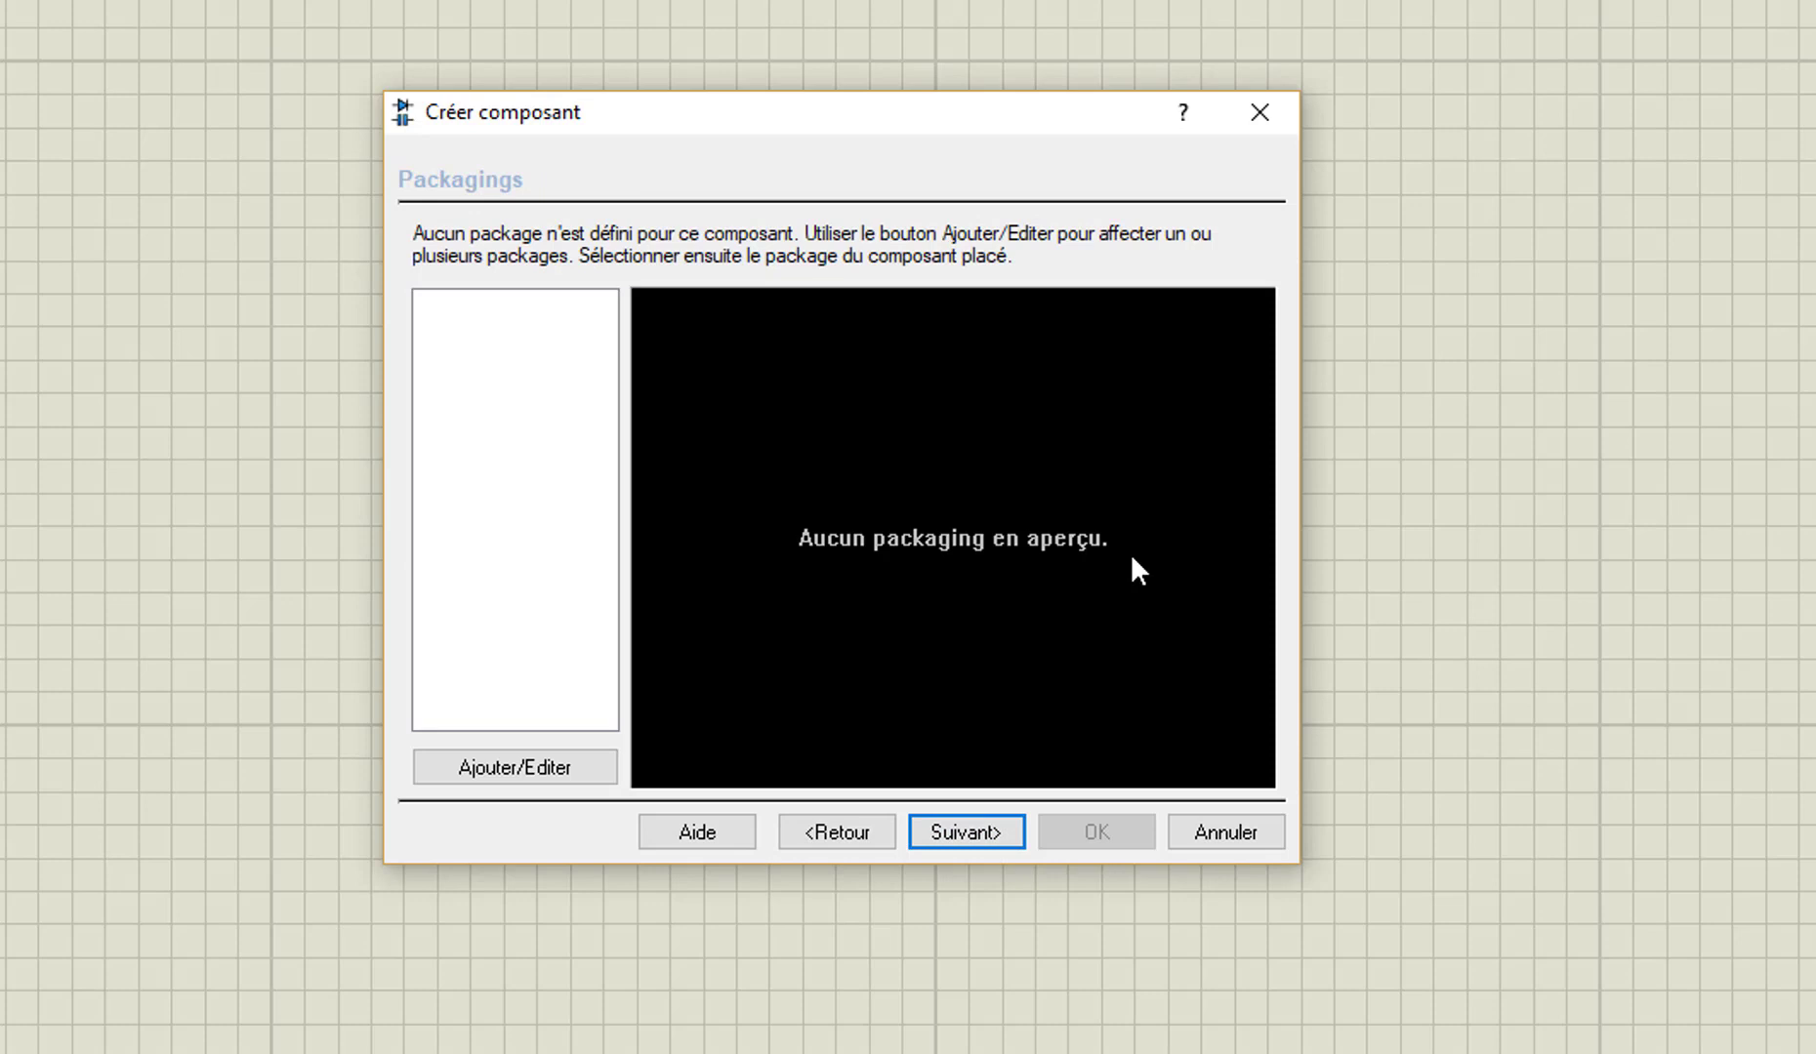
# Leave the component without a package and add a VALUE property with the default value 5k.
pyautogui.click(972, 843)
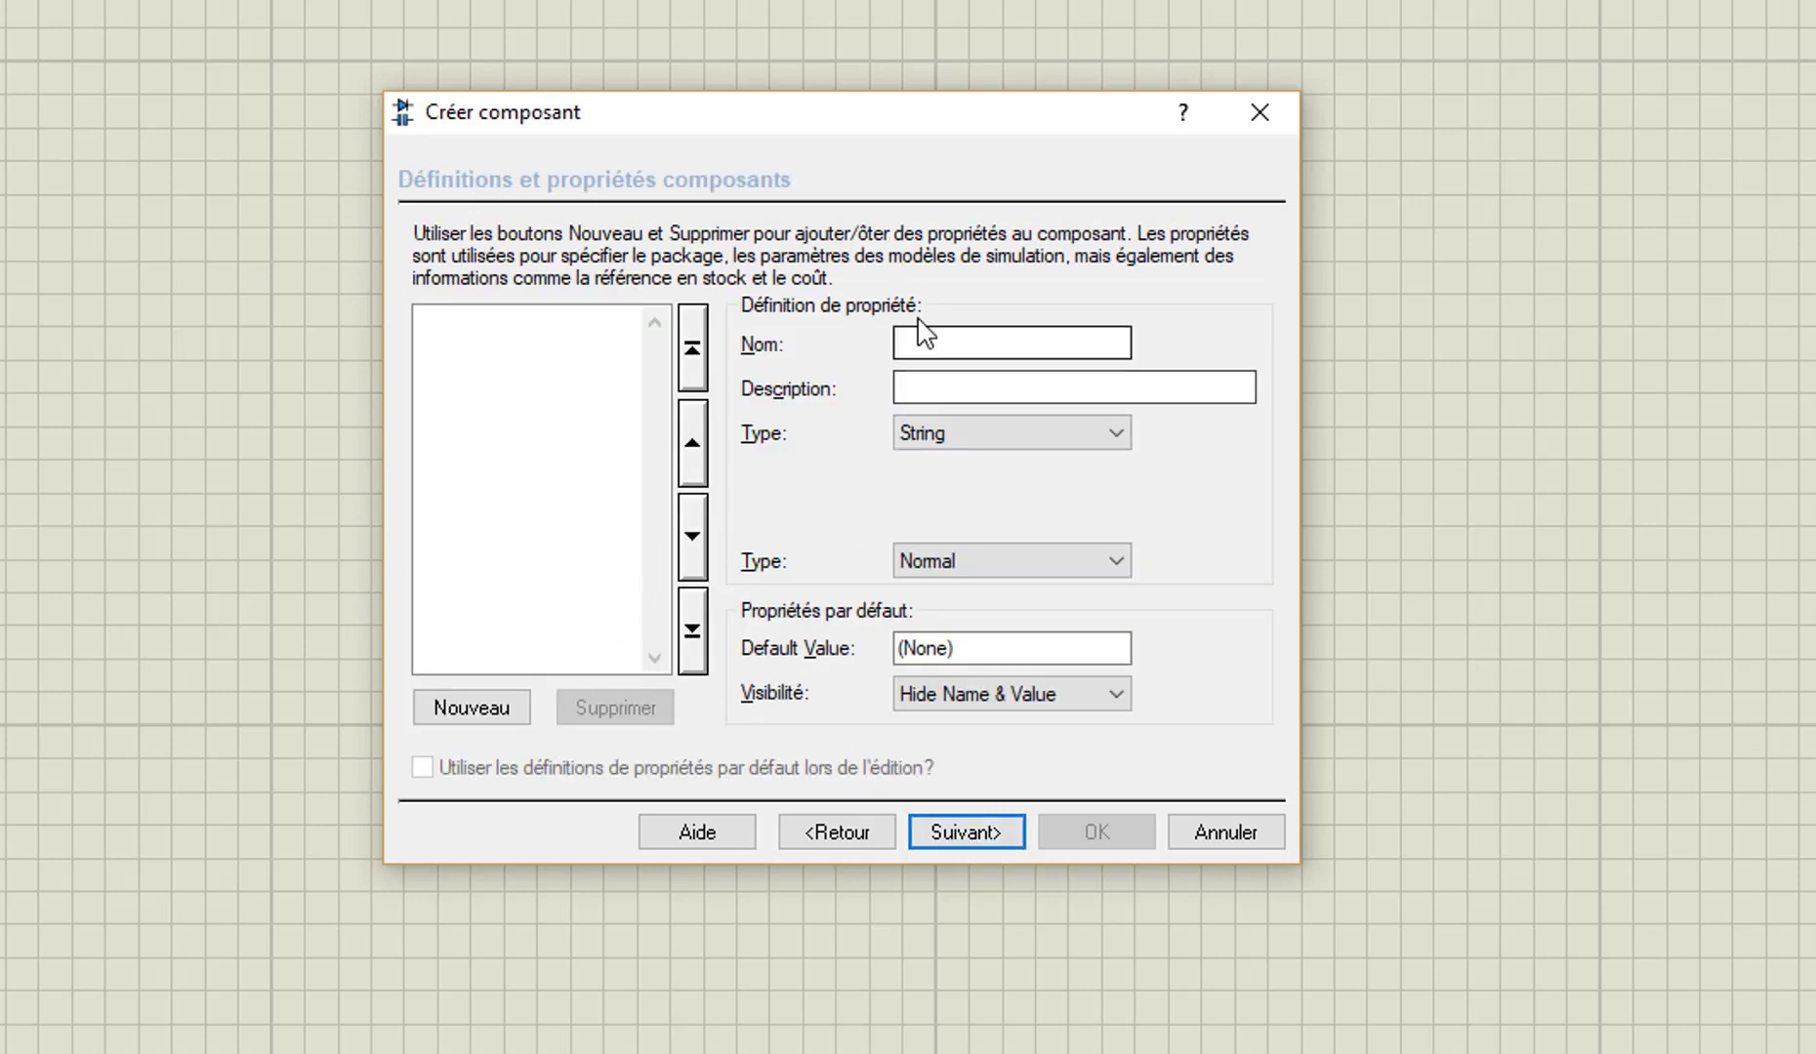
pyautogui.click(493, 719)
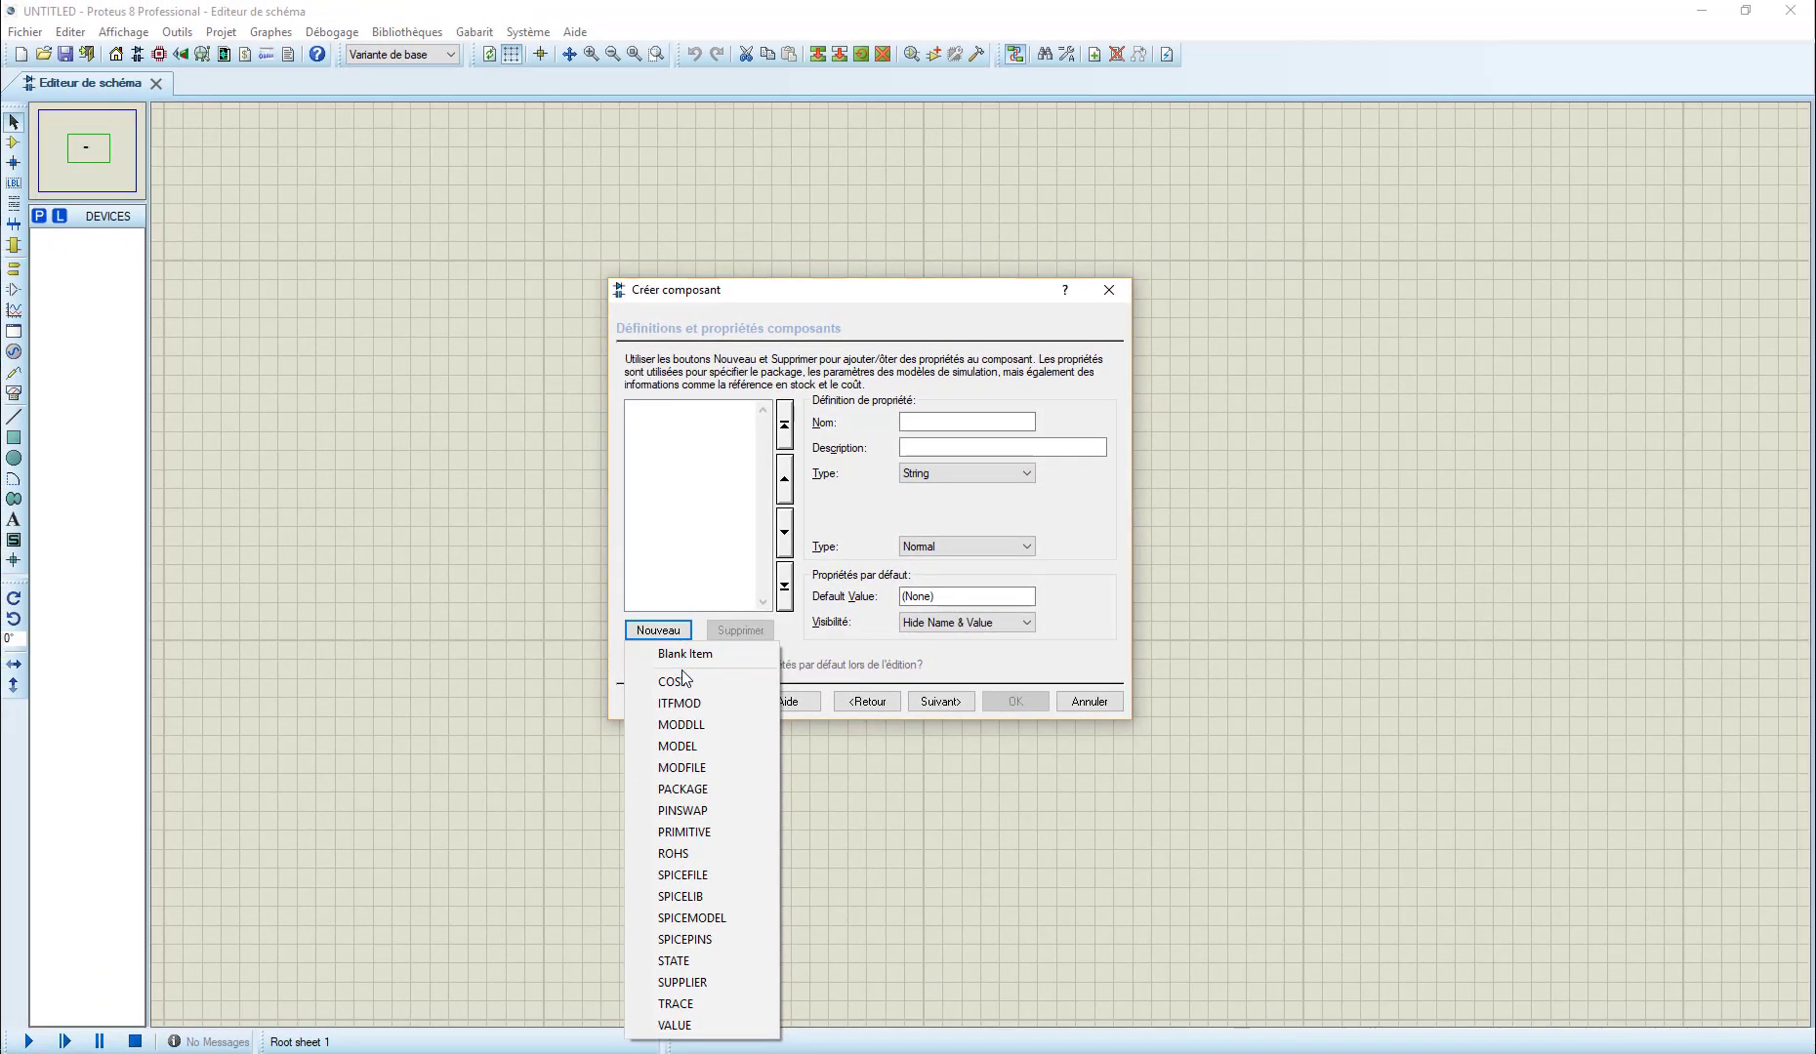
pyautogui.click(674, 1025)
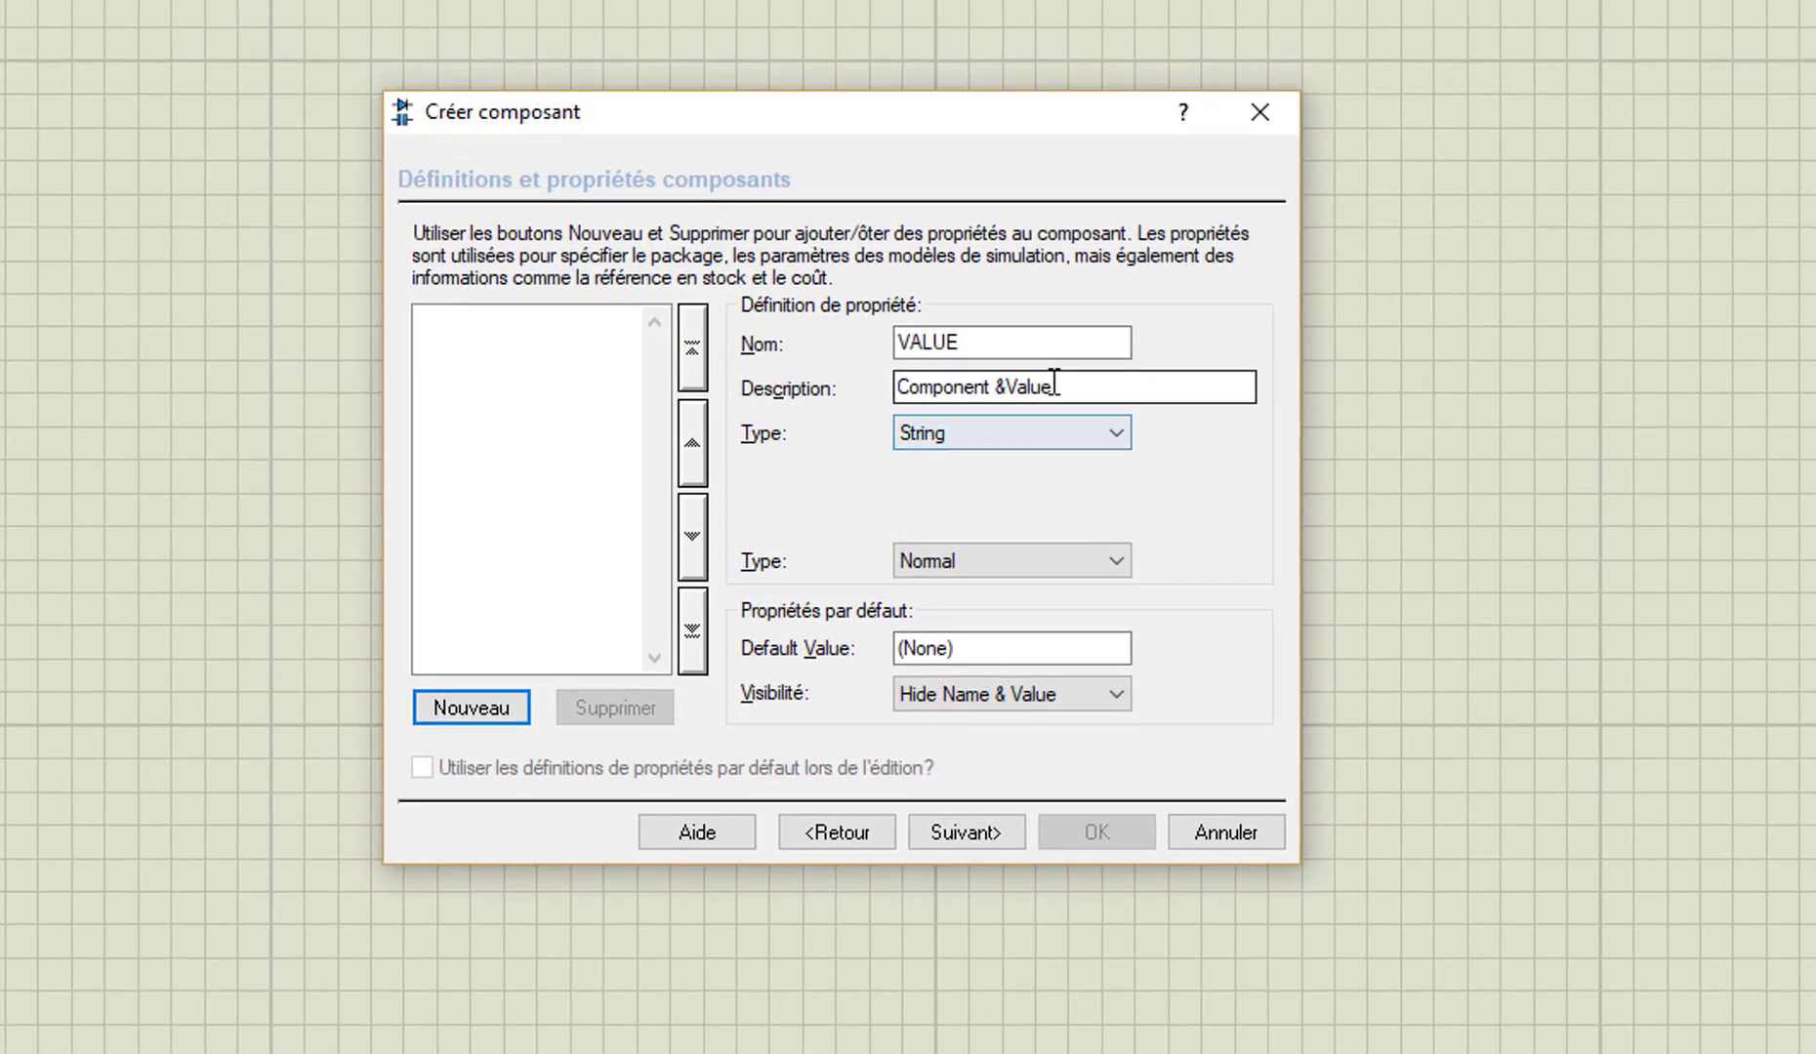
pyautogui.click(961, 650)
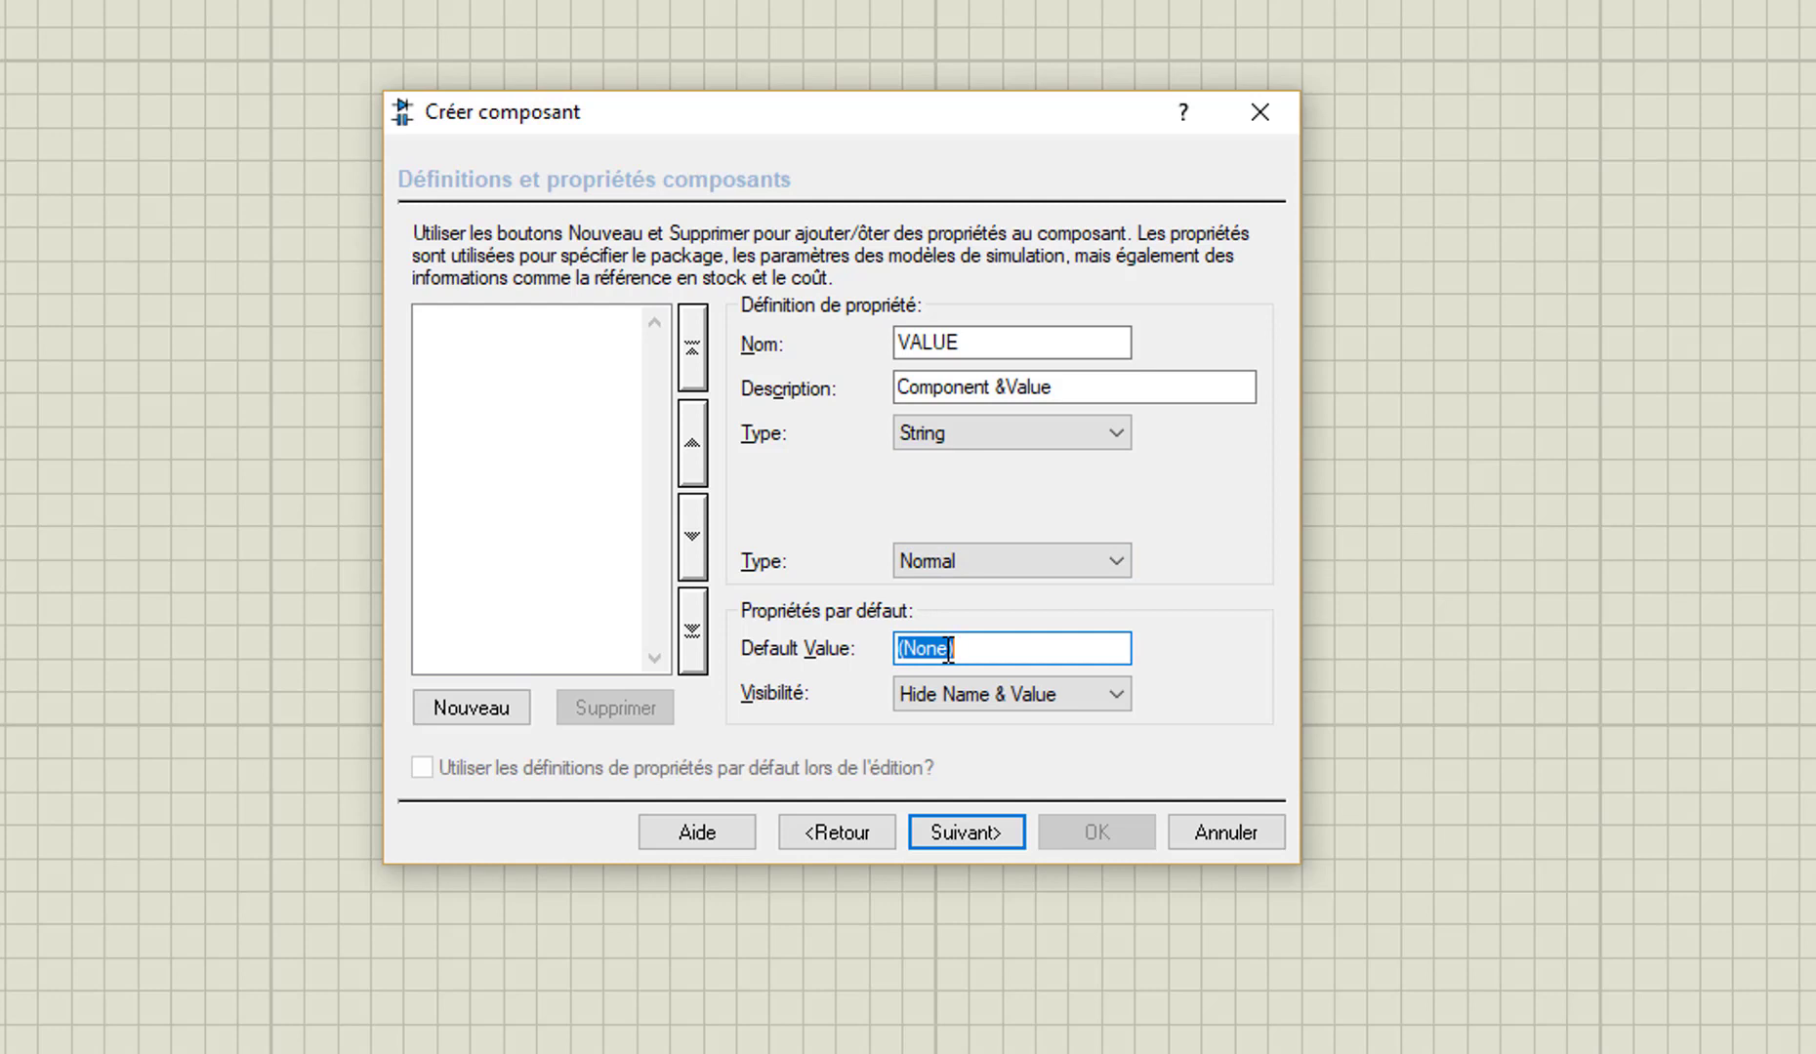
pyautogui.write('5k')
pyautogui.click(974, 834)
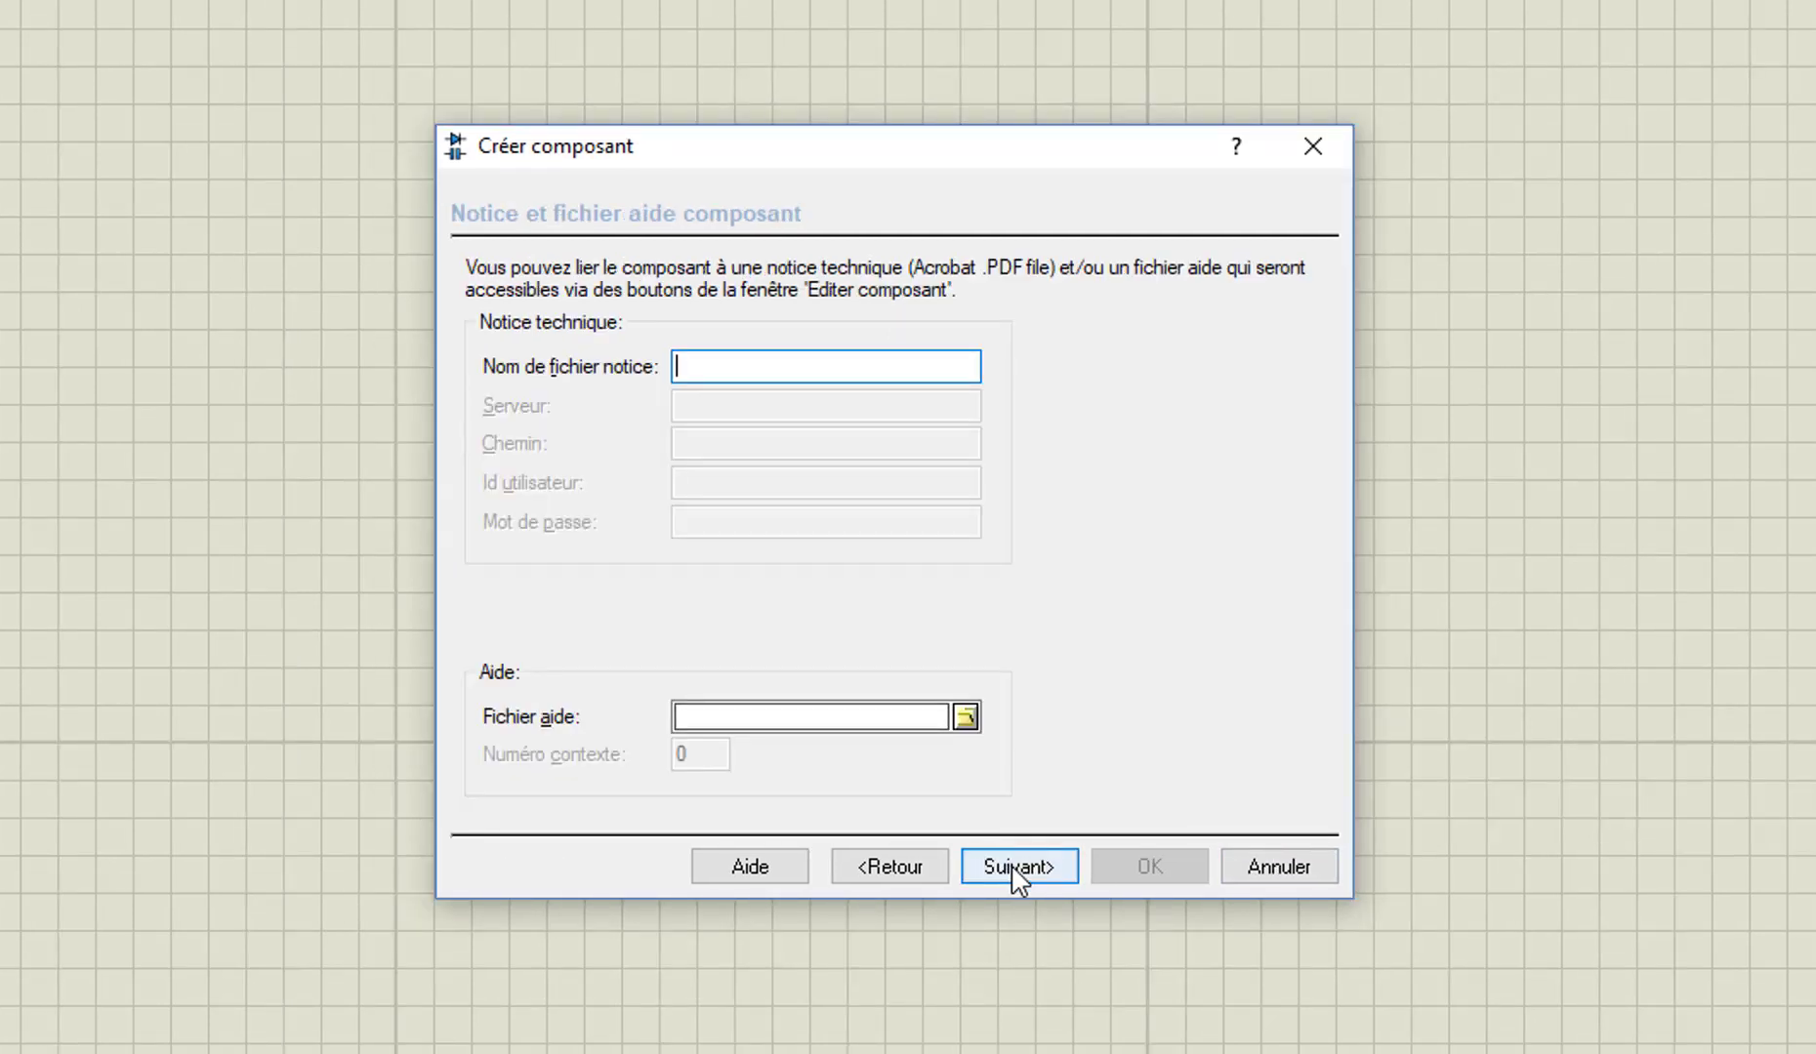
# Leave the datasheet and help file empty and index the component under category Resistors, sub-category Generic.
pyautogui.click(1015, 869)
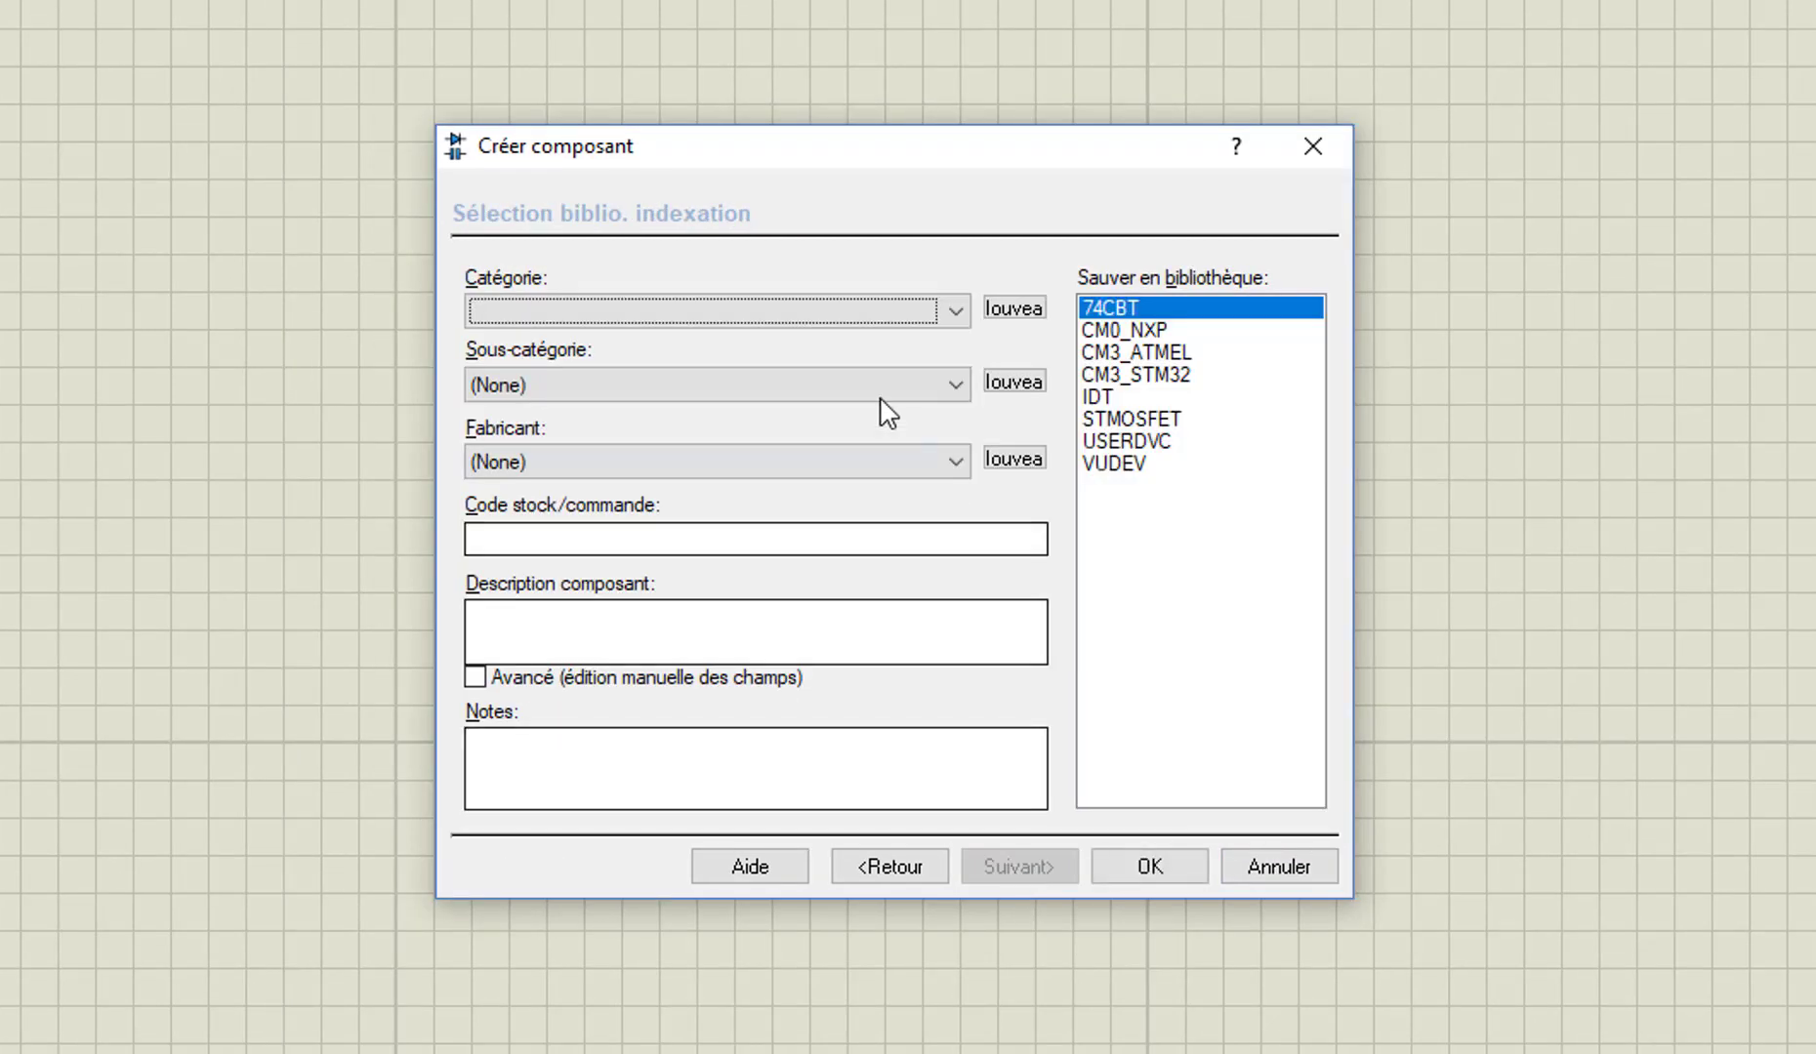
pyautogui.click(646, 313)
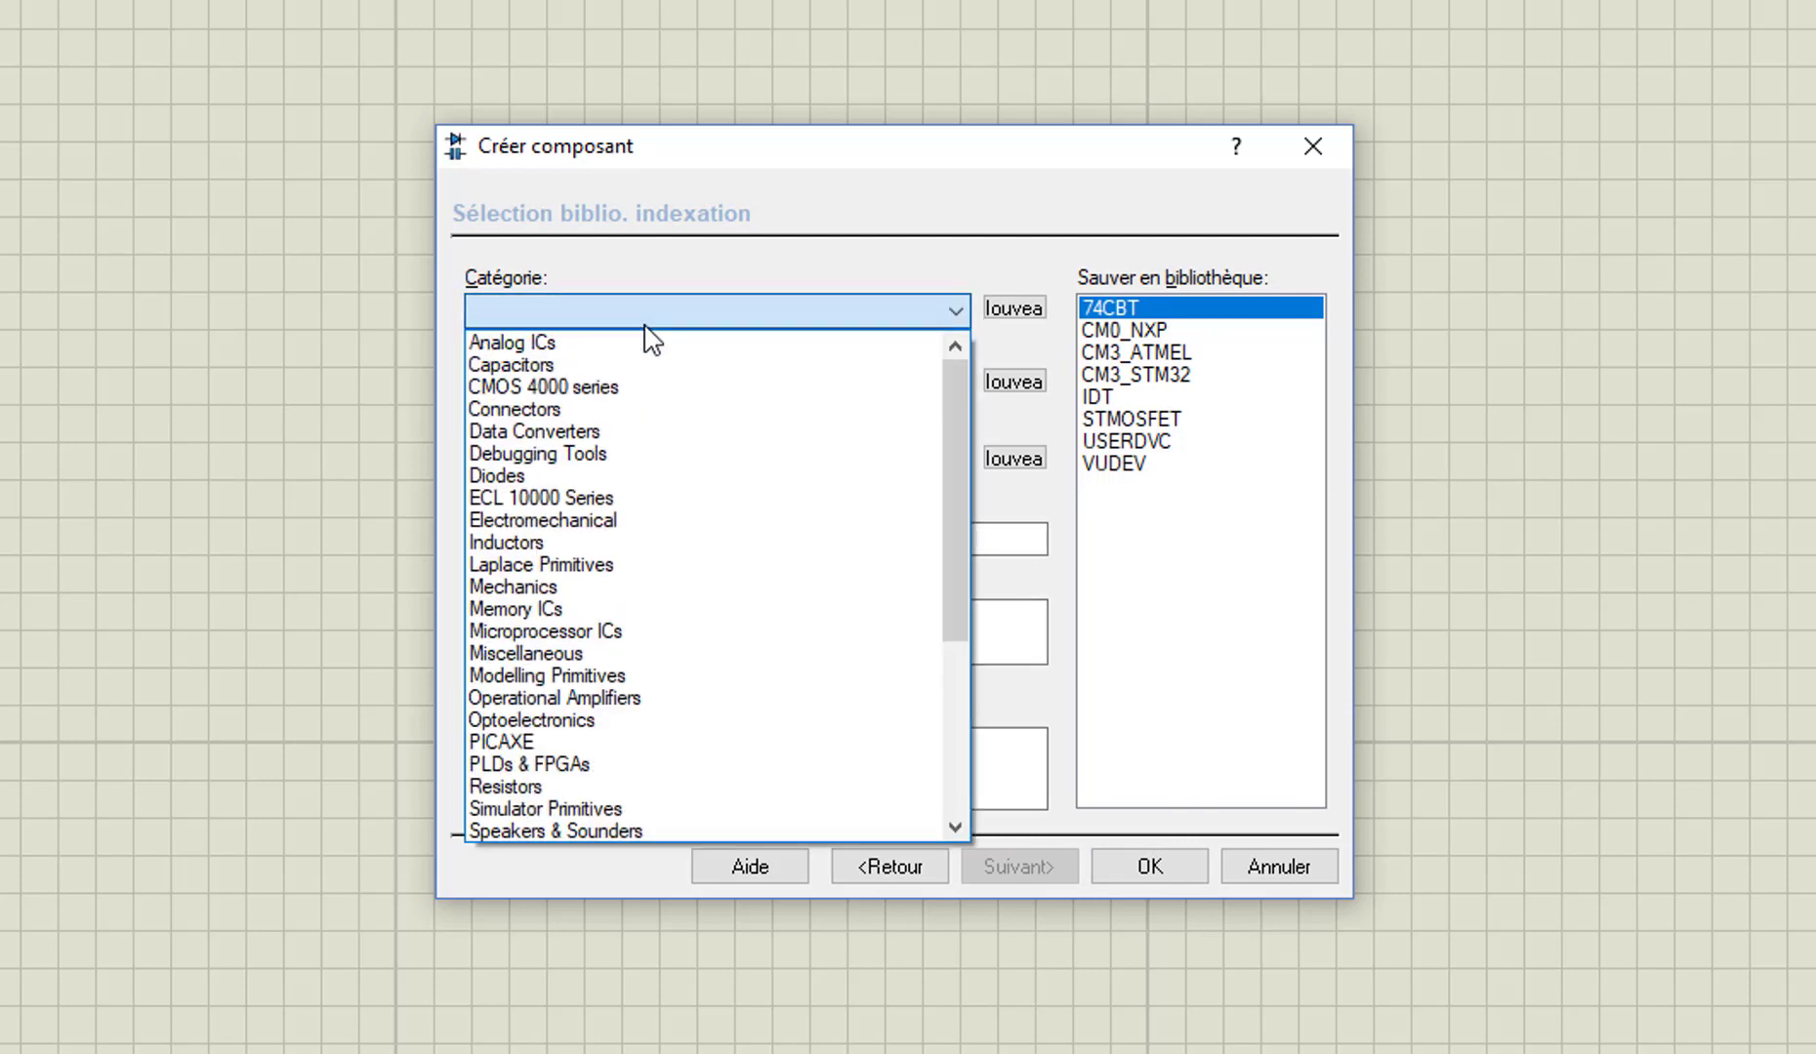
pyautogui.press('r')
pyautogui.press('e')
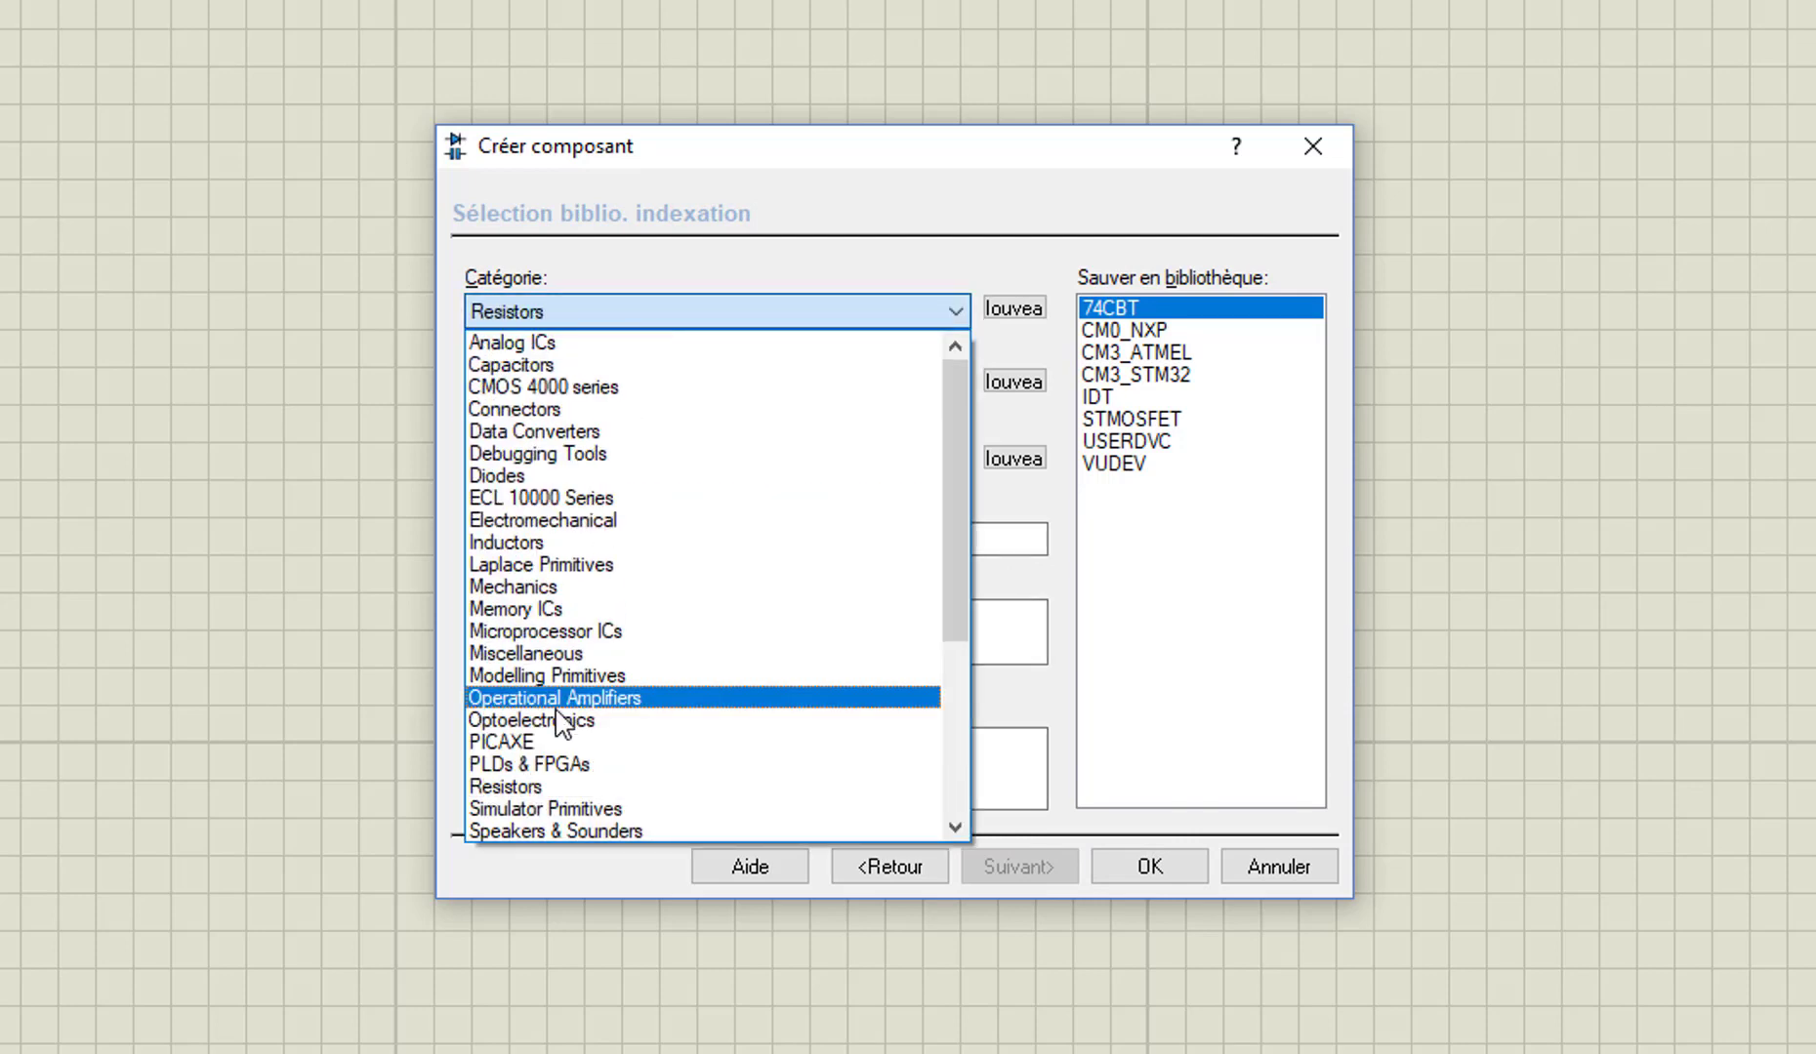
pyautogui.click(509, 787)
pyautogui.click(542, 385)
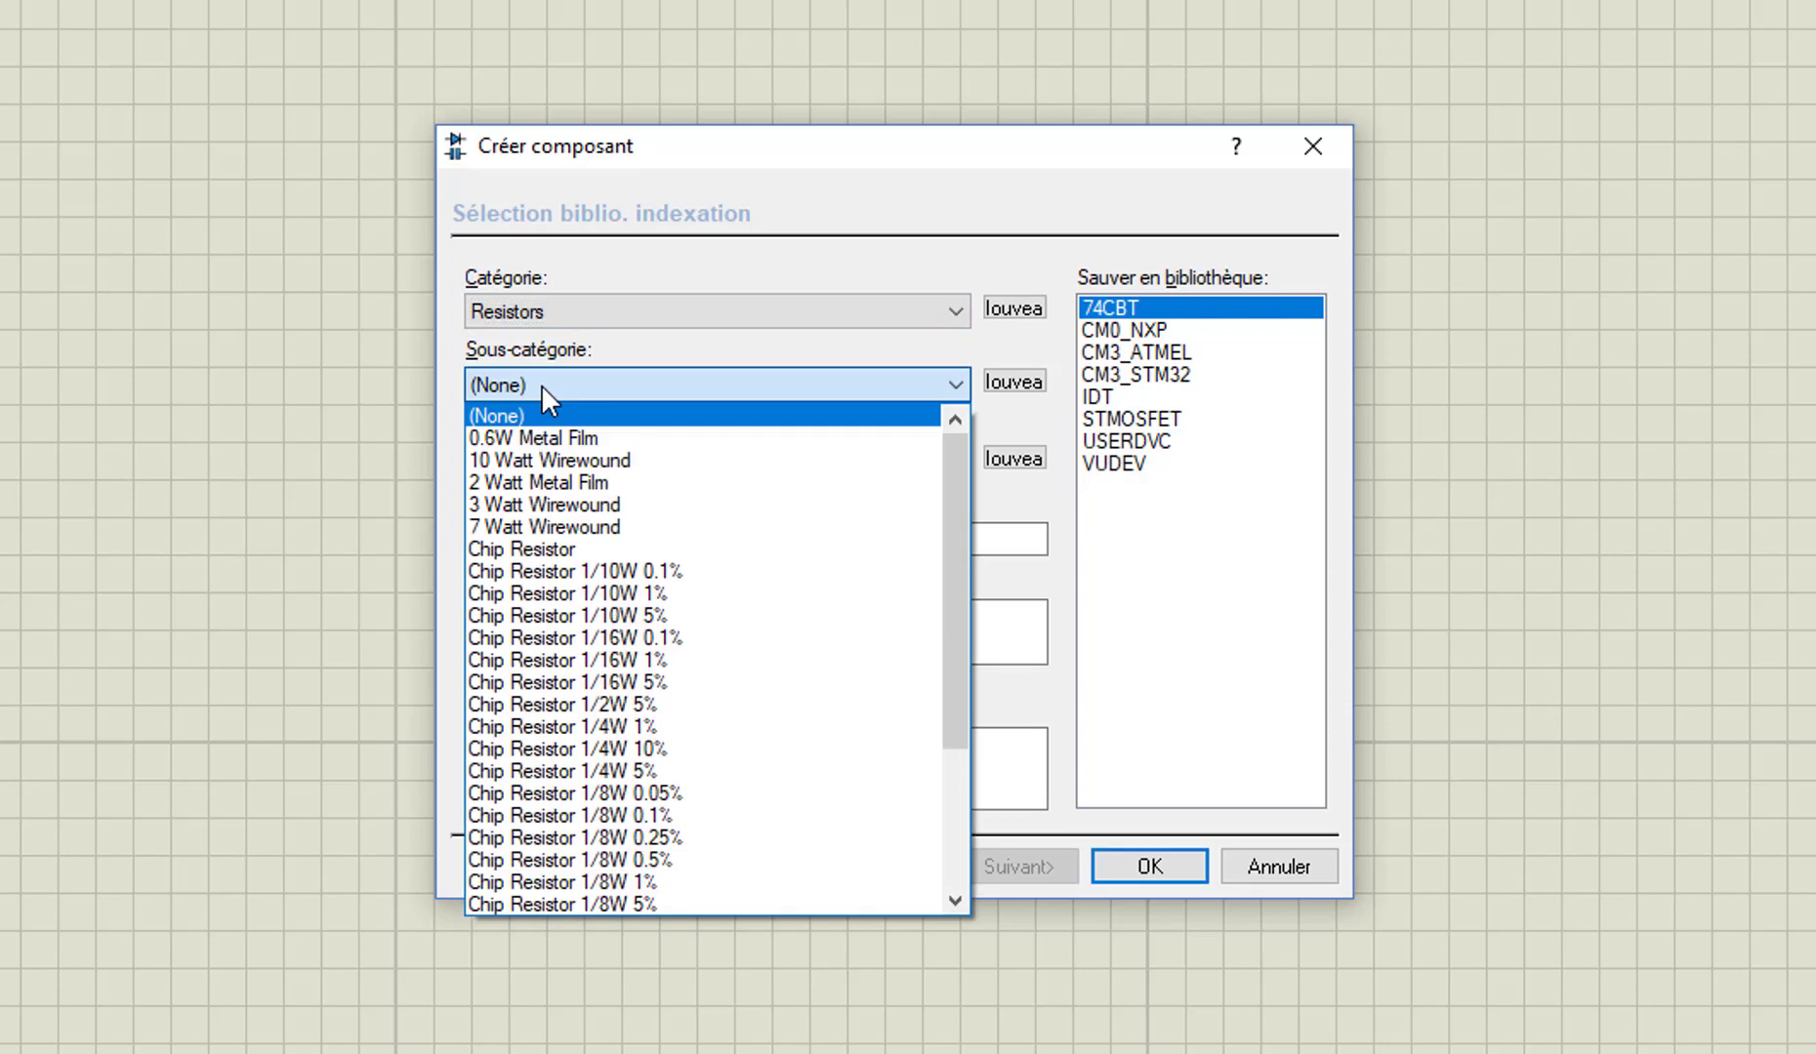
pyautogui.scroll(-4, 757, 640)
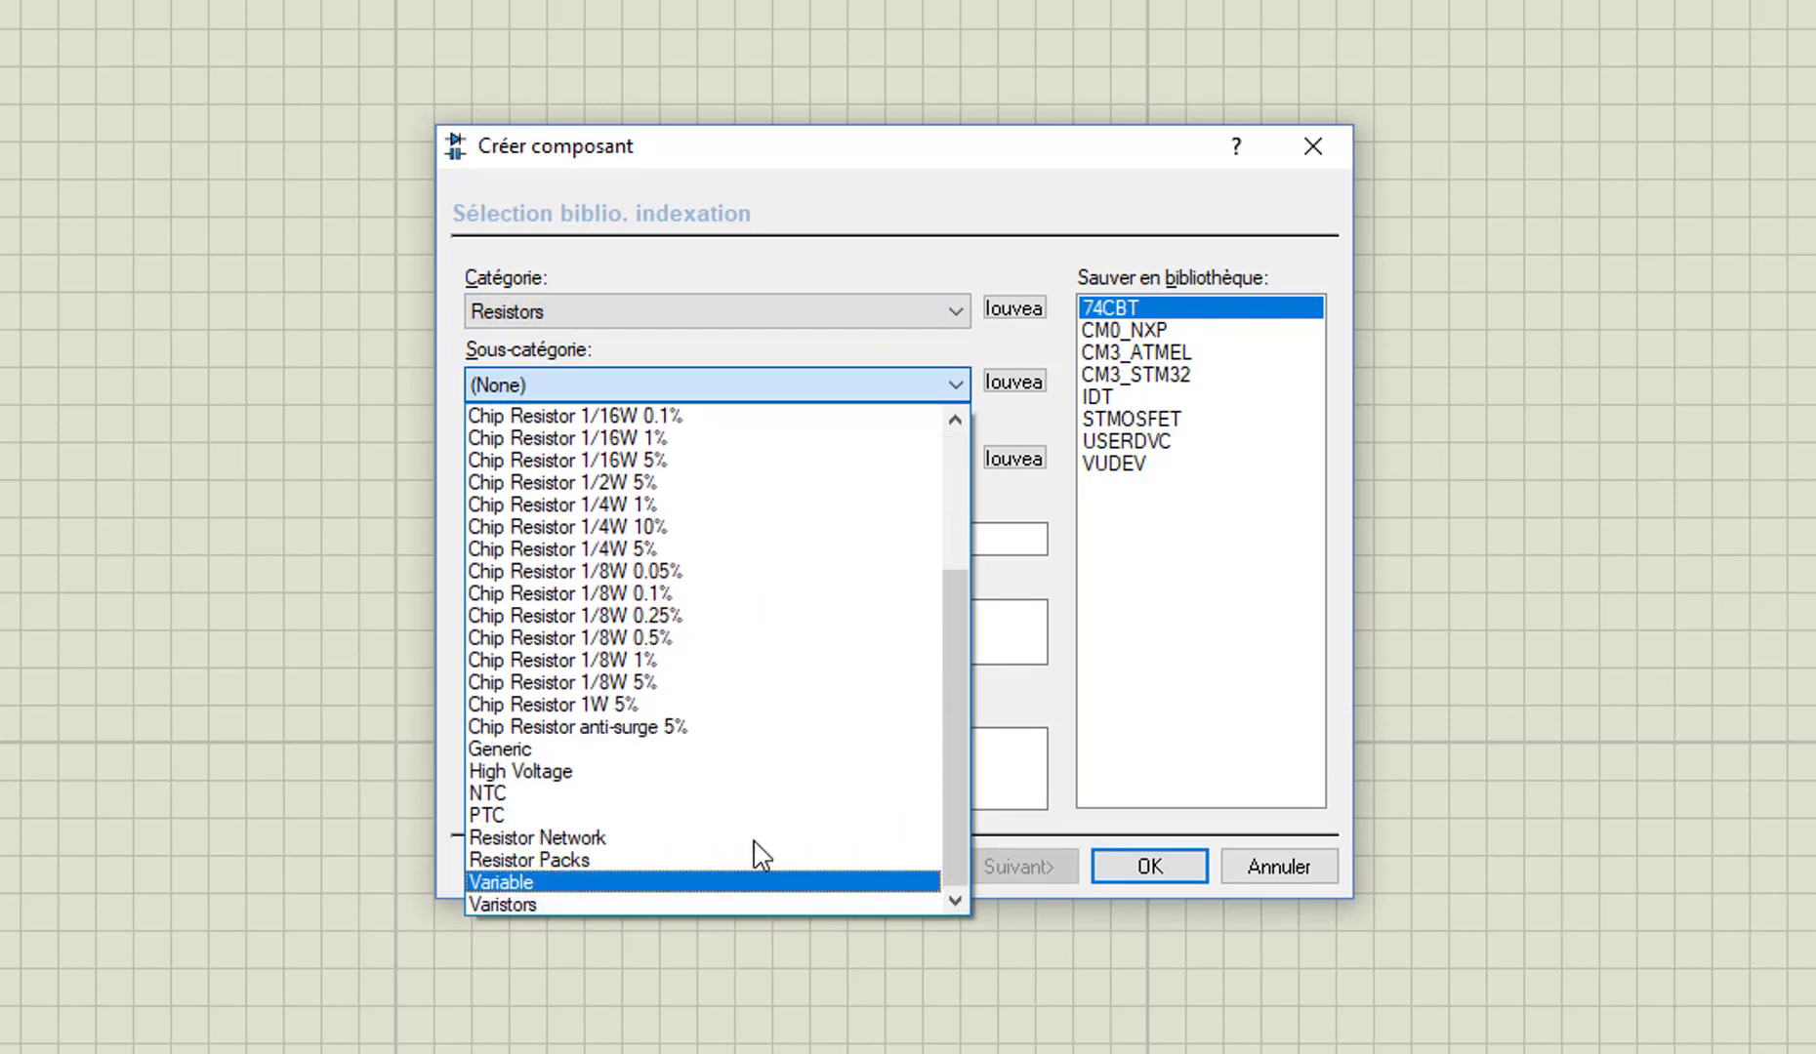
pyautogui.click(683, 750)
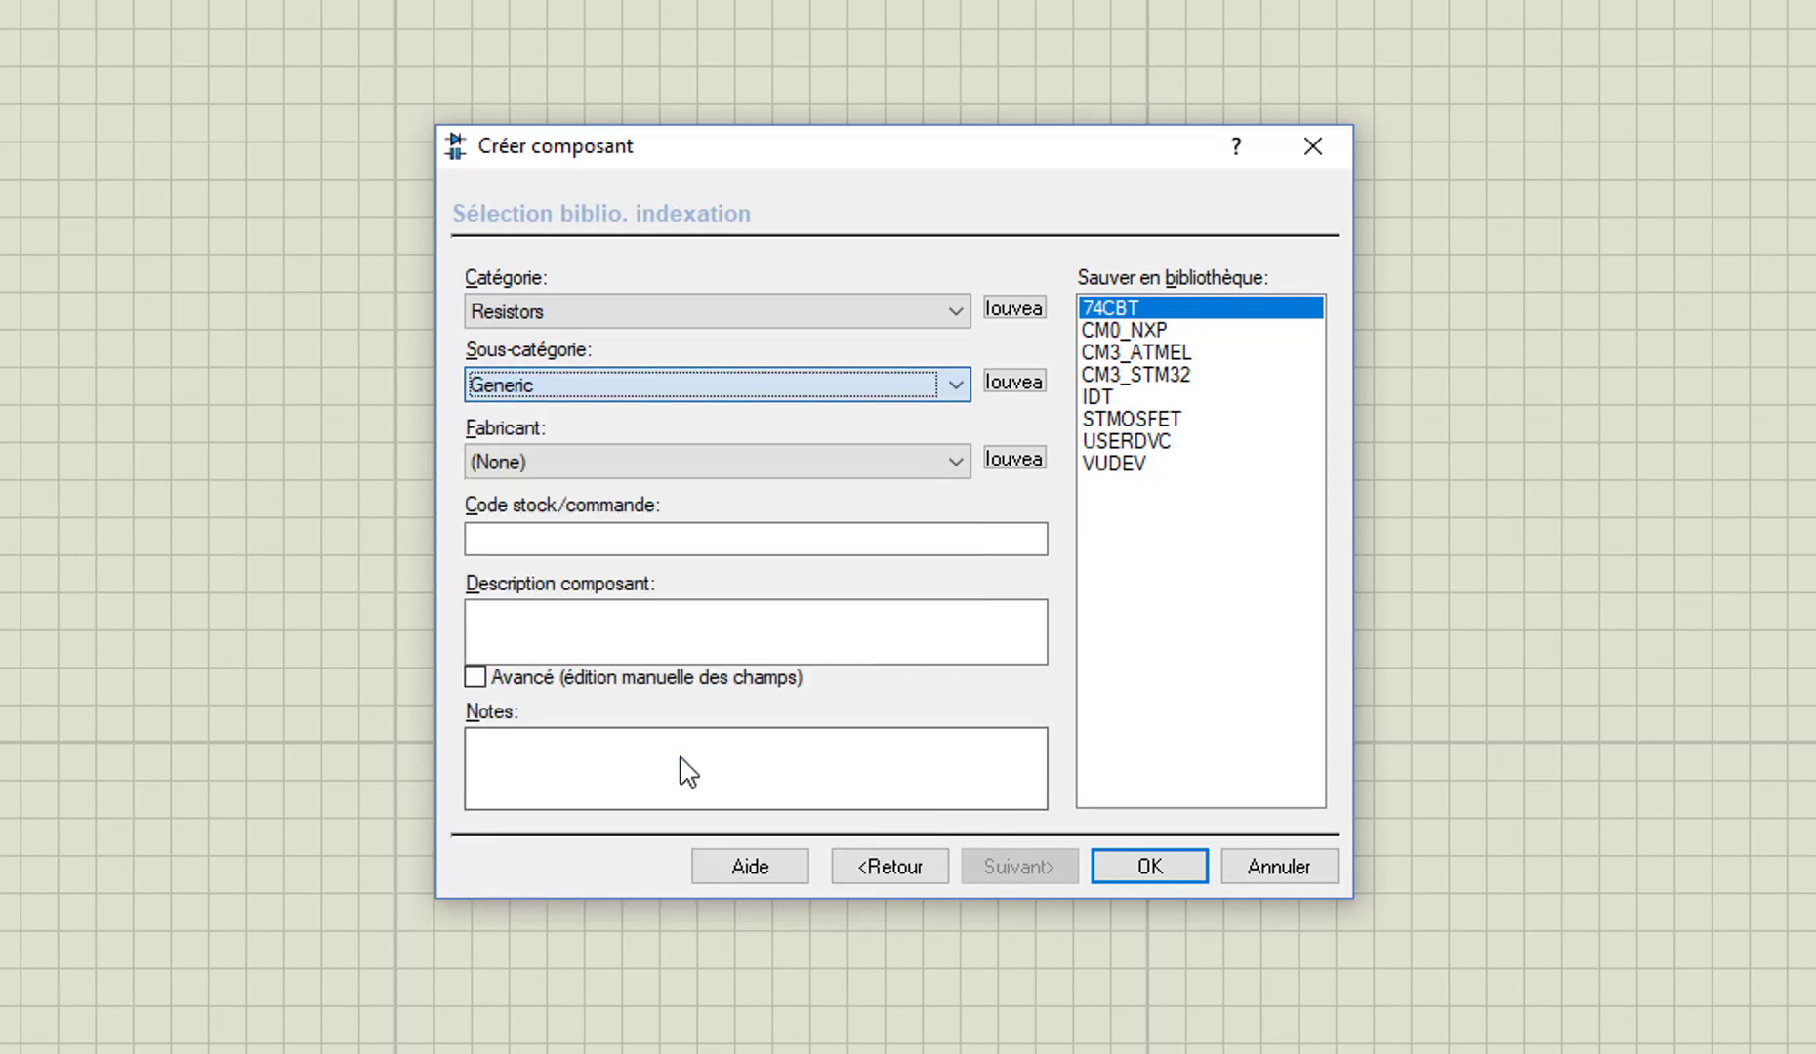
# Keep the manufacturer as (None) and choose USERDVC as the library to save the component in.
pyautogui.click(596, 466)
pyautogui.click(1269, 563)
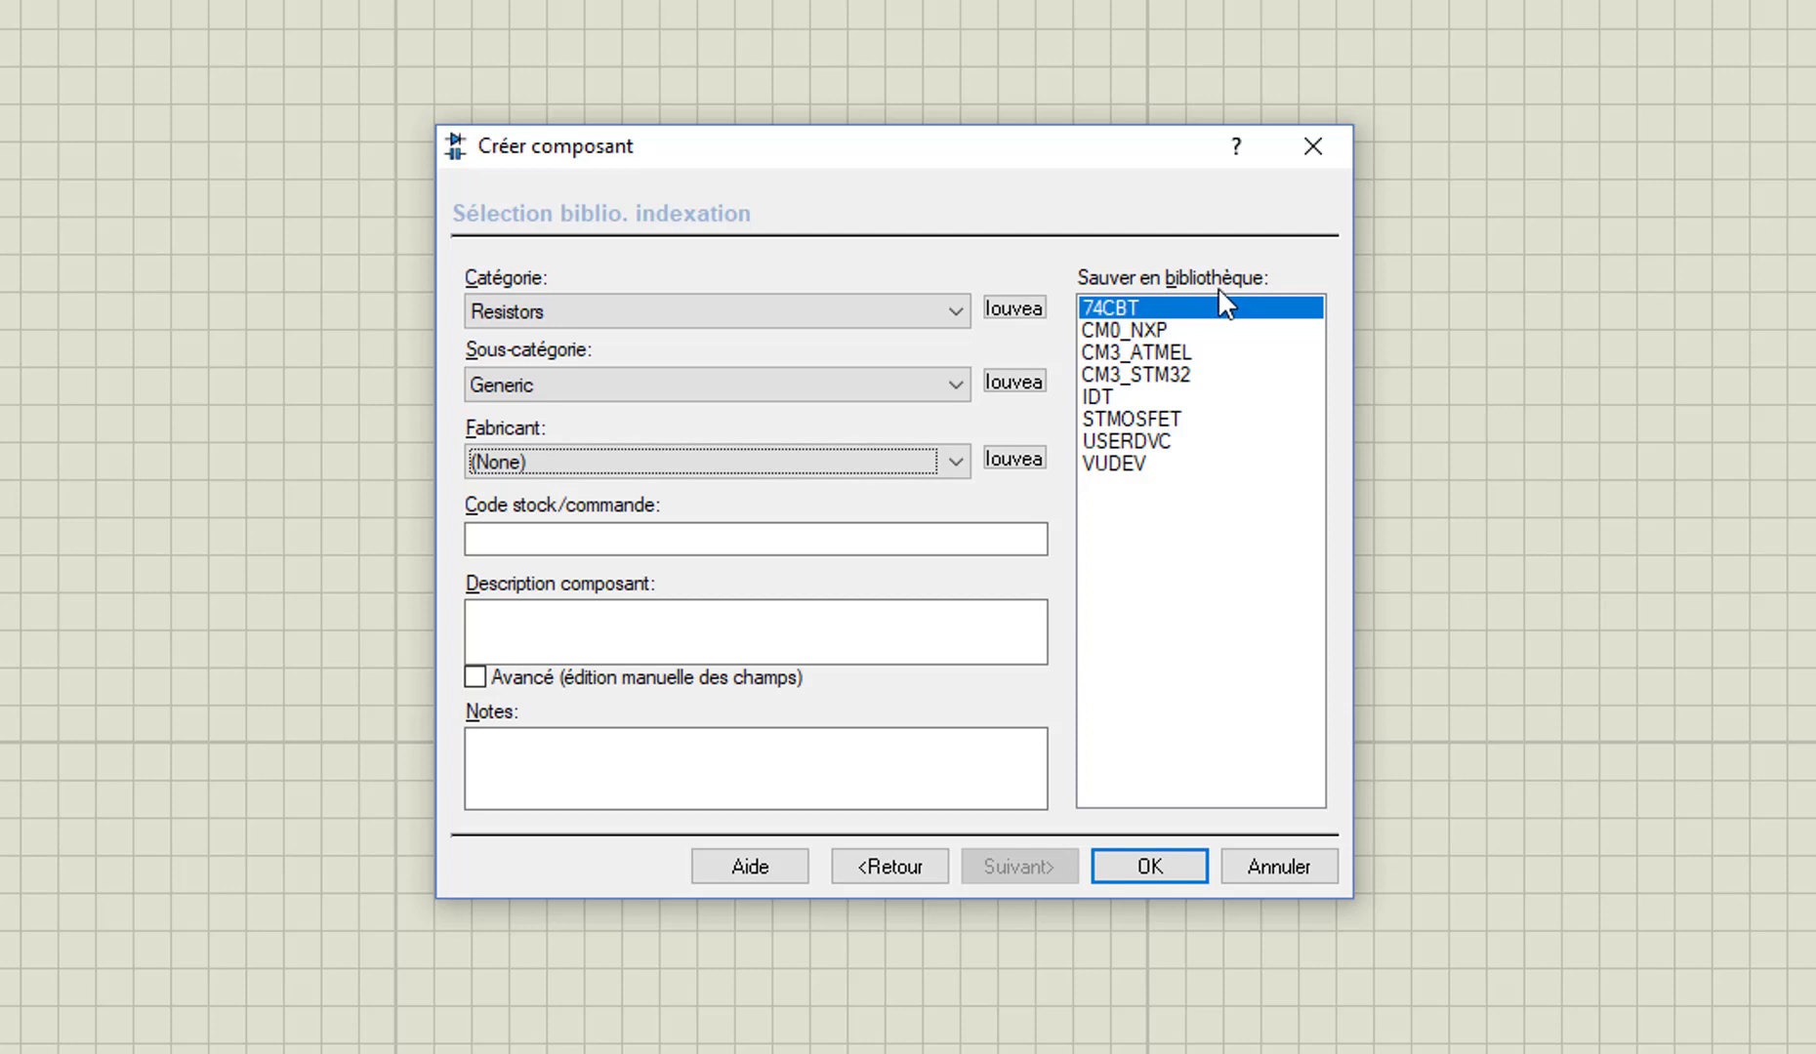
pyautogui.click(1135, 443)
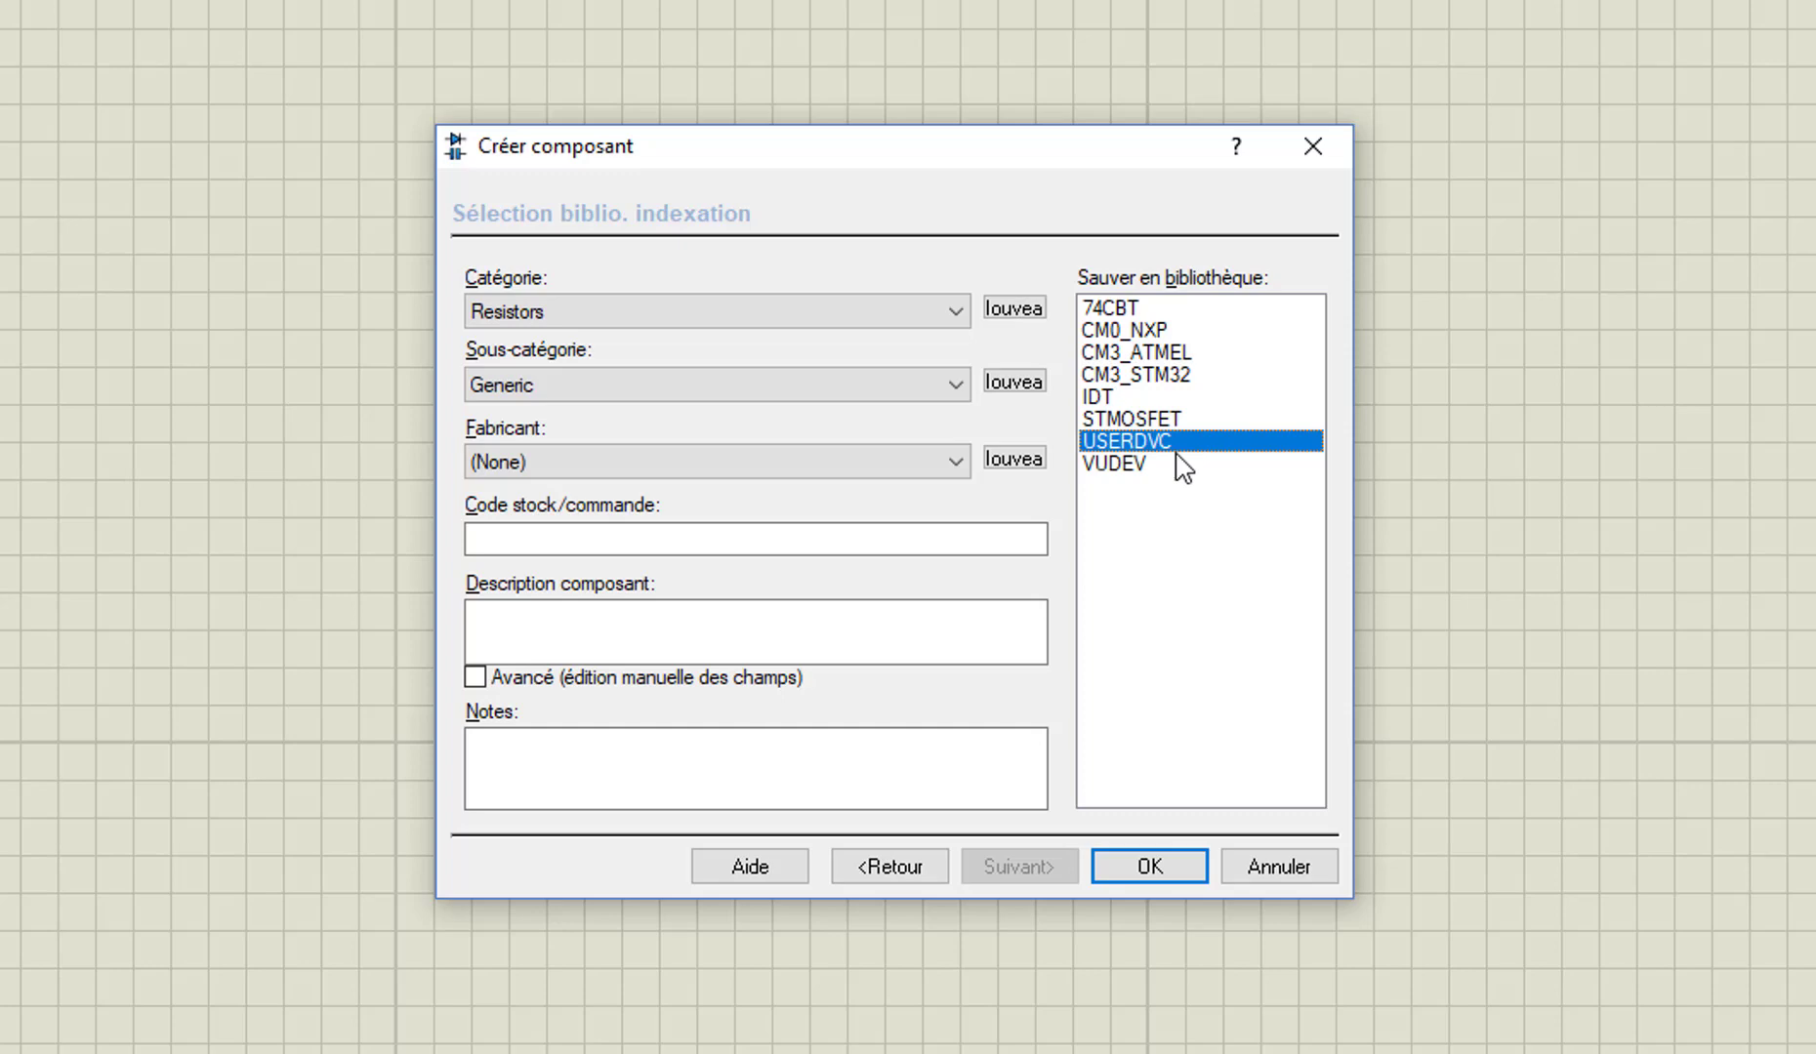
# Finish creating the RESISTANCE component, save it in the USERDVC library and deselect its drawing.
pyautogui.click(1149, 874)
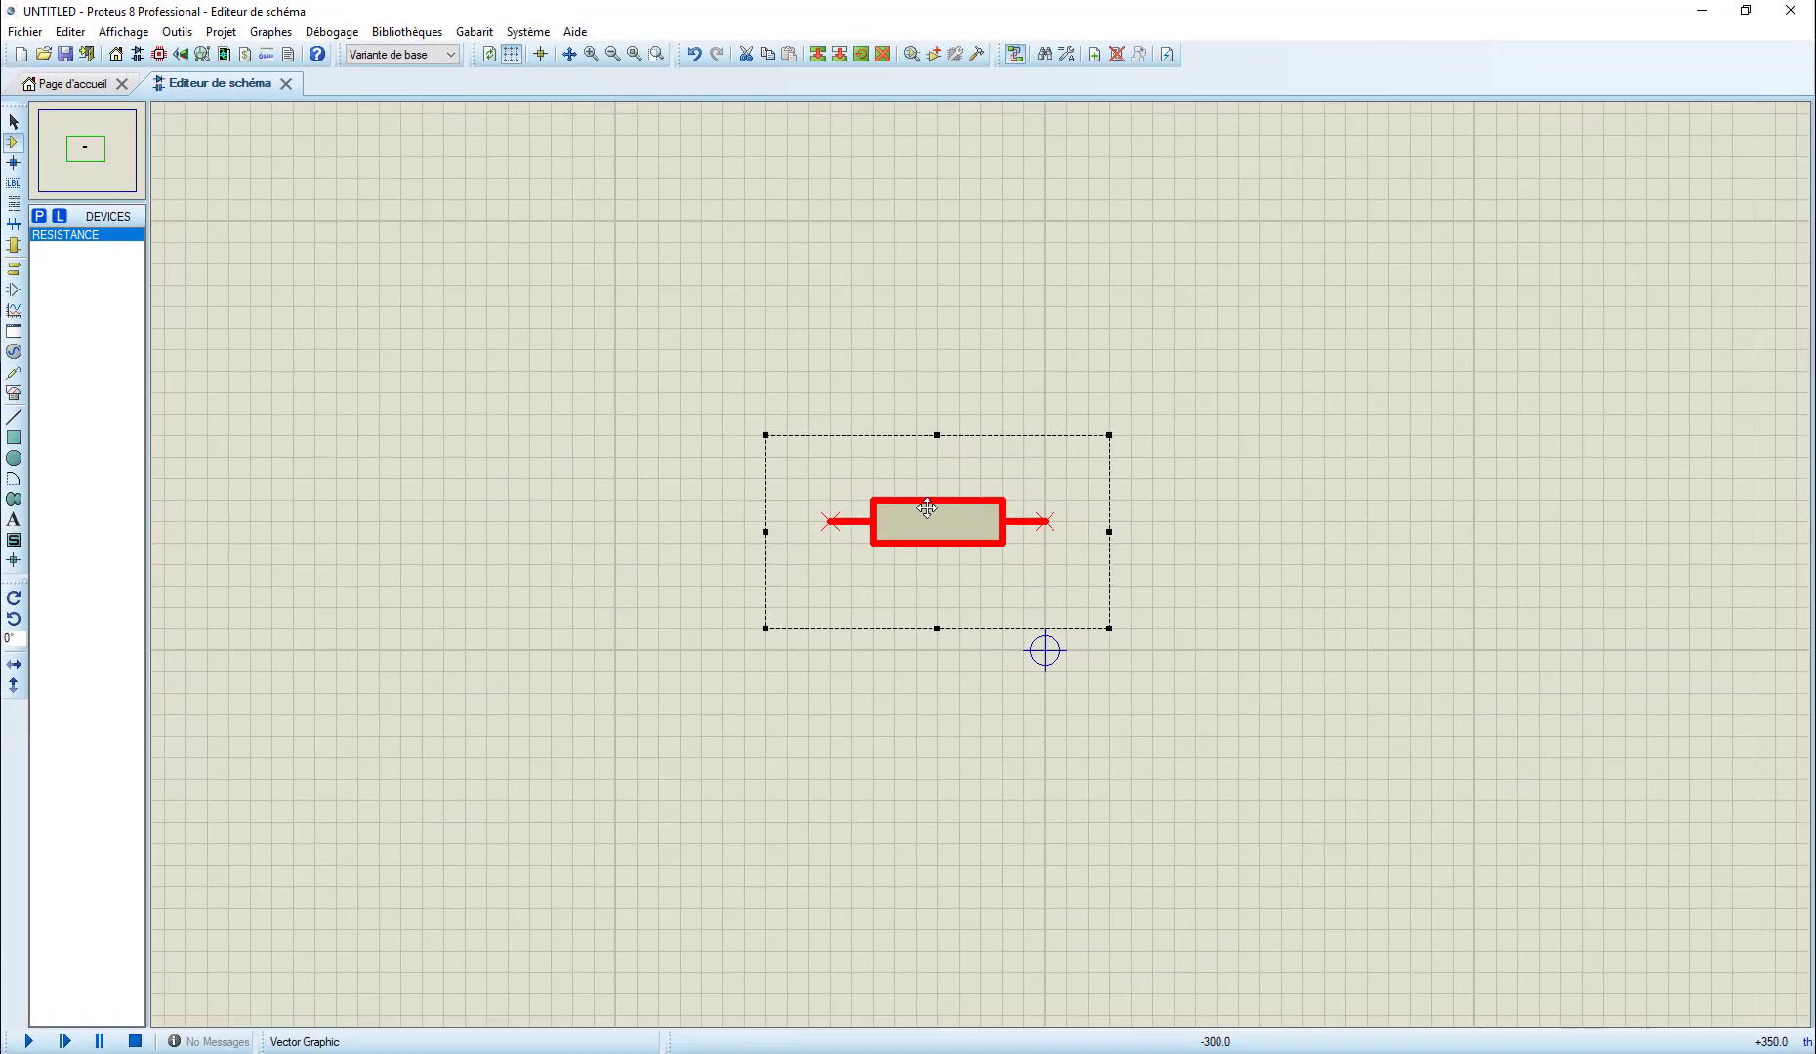
pyautogui.scroll(-1, 939, 511)
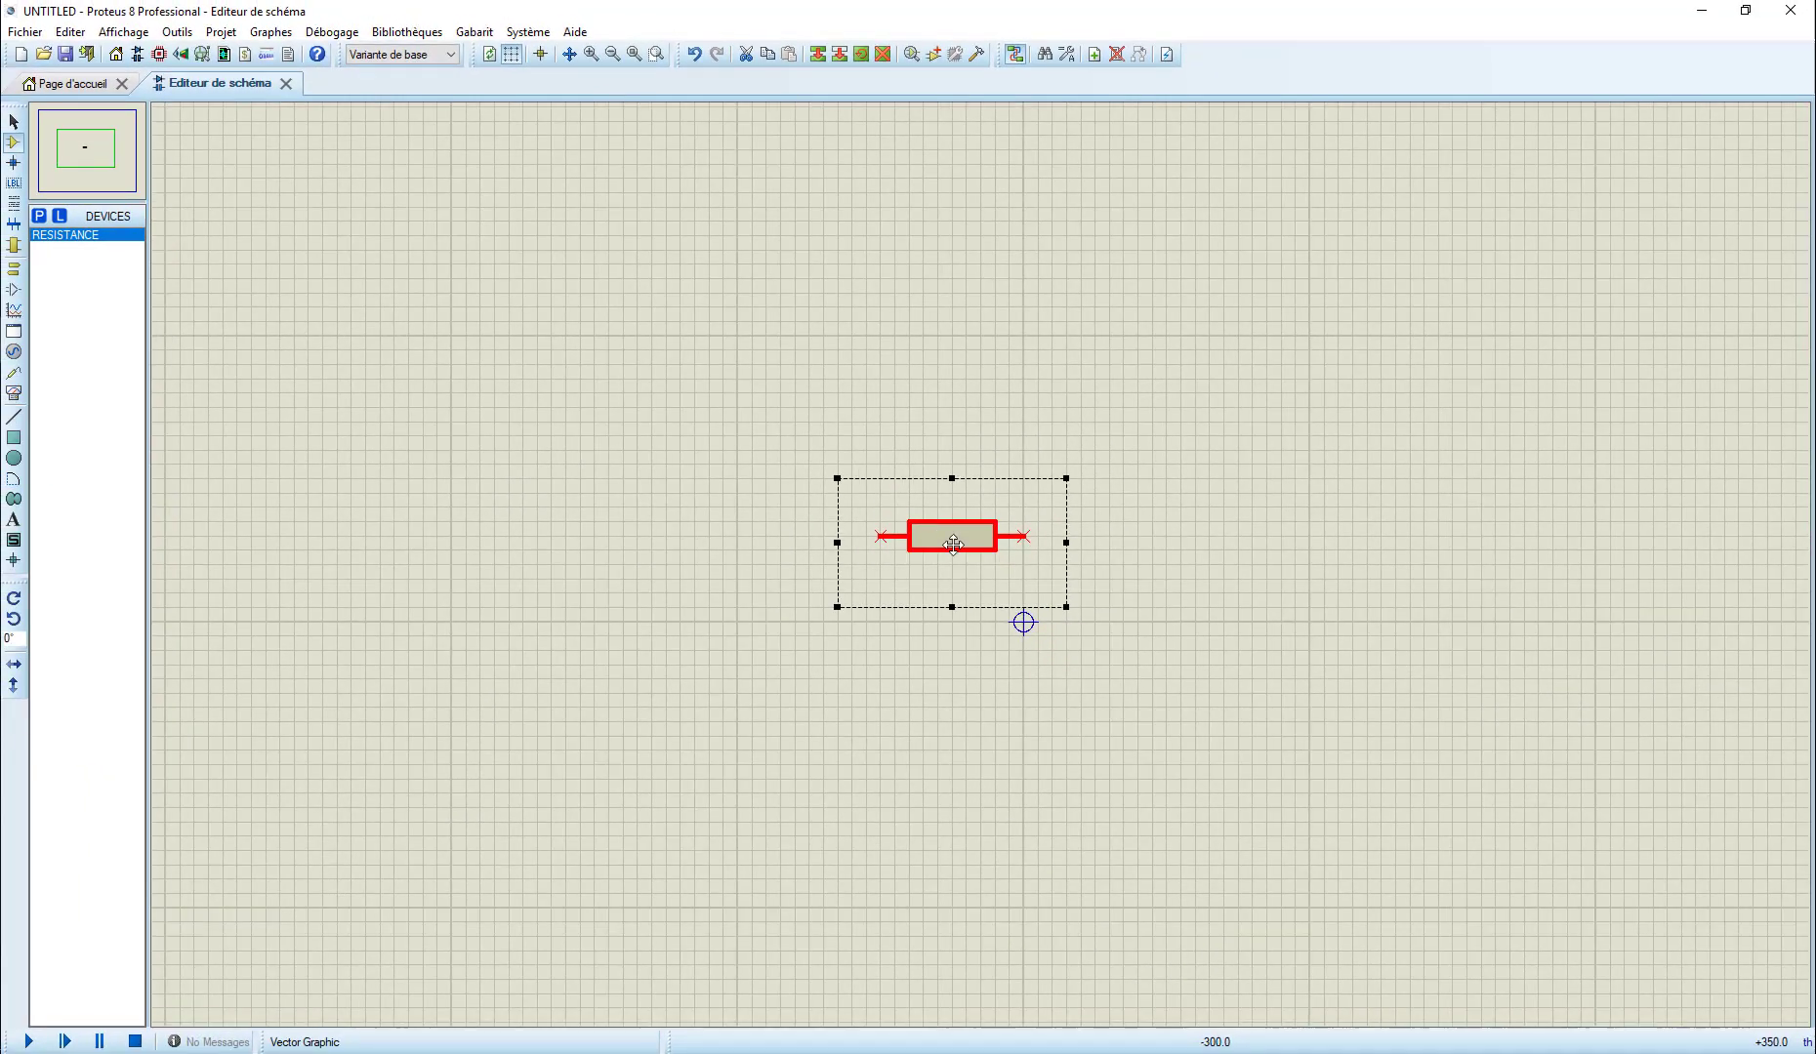
pyautogui.click(1282, 629)
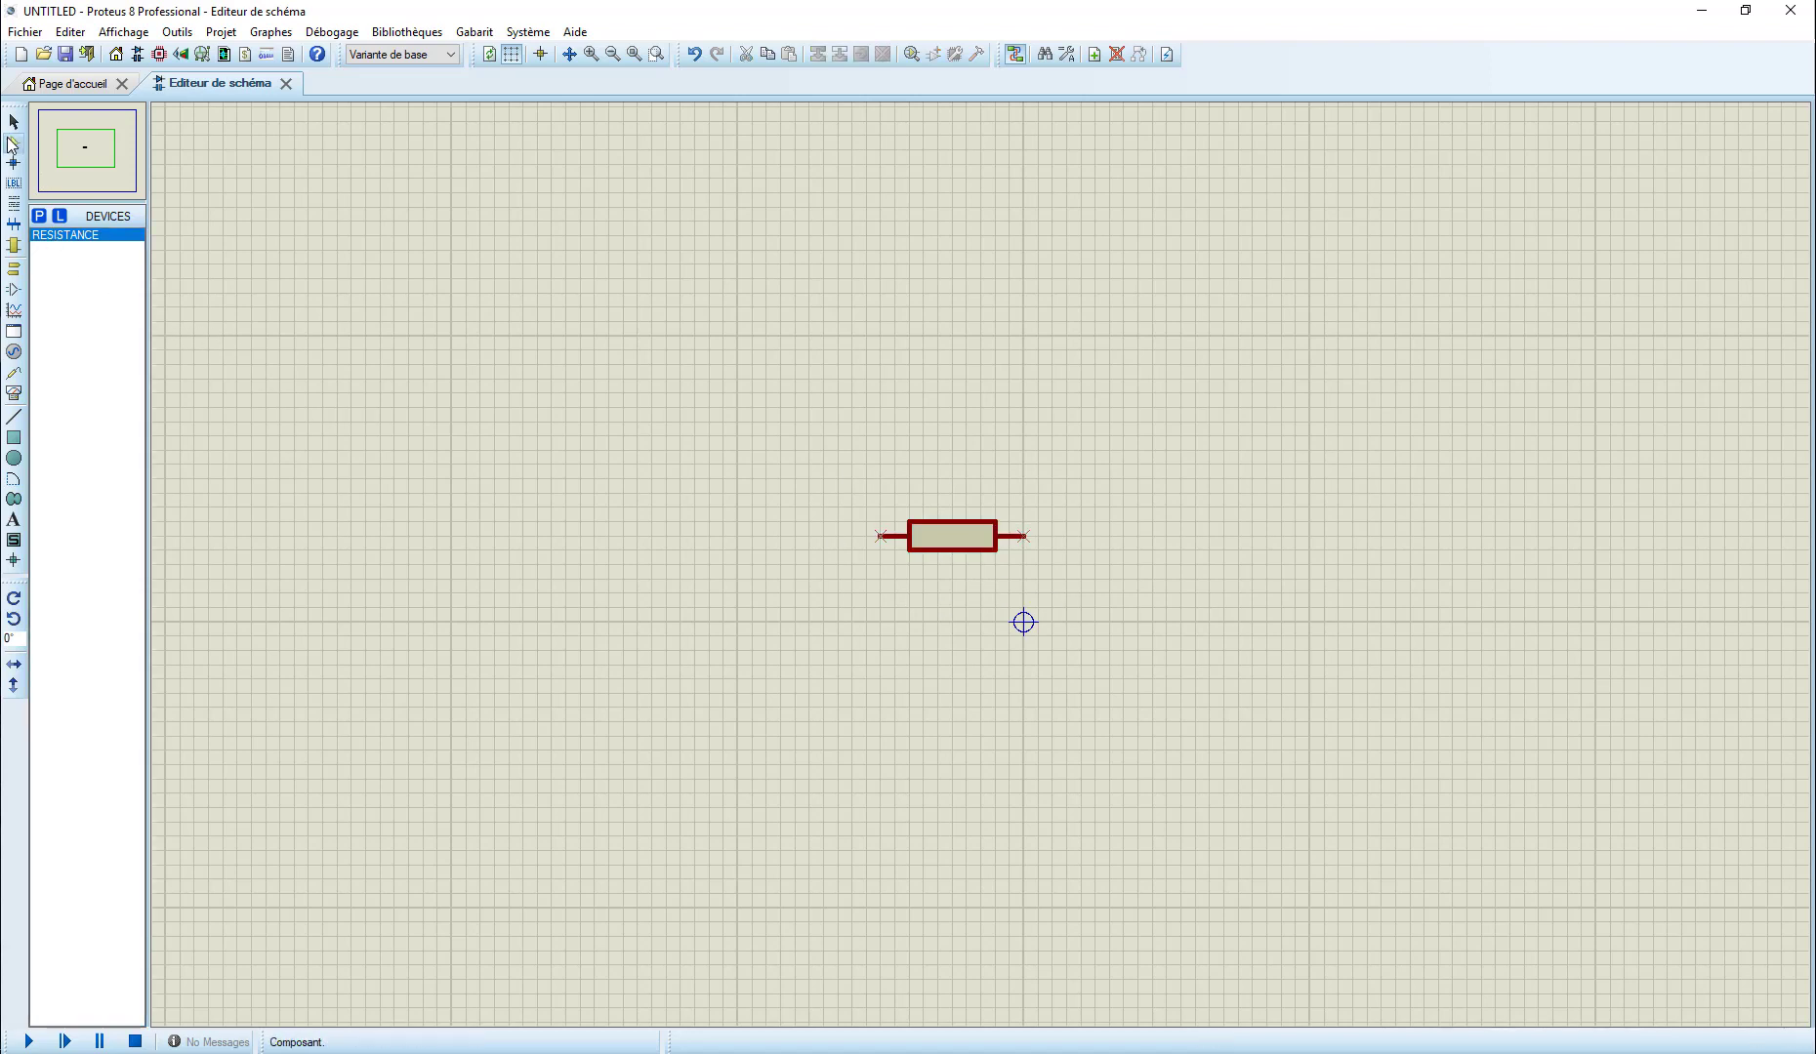
# Place one RESISTANCE component in the schematic, above and to the left of the original resistor drawing.
pyautogui.click(64, 237)
pyautogui.click(728, 513)
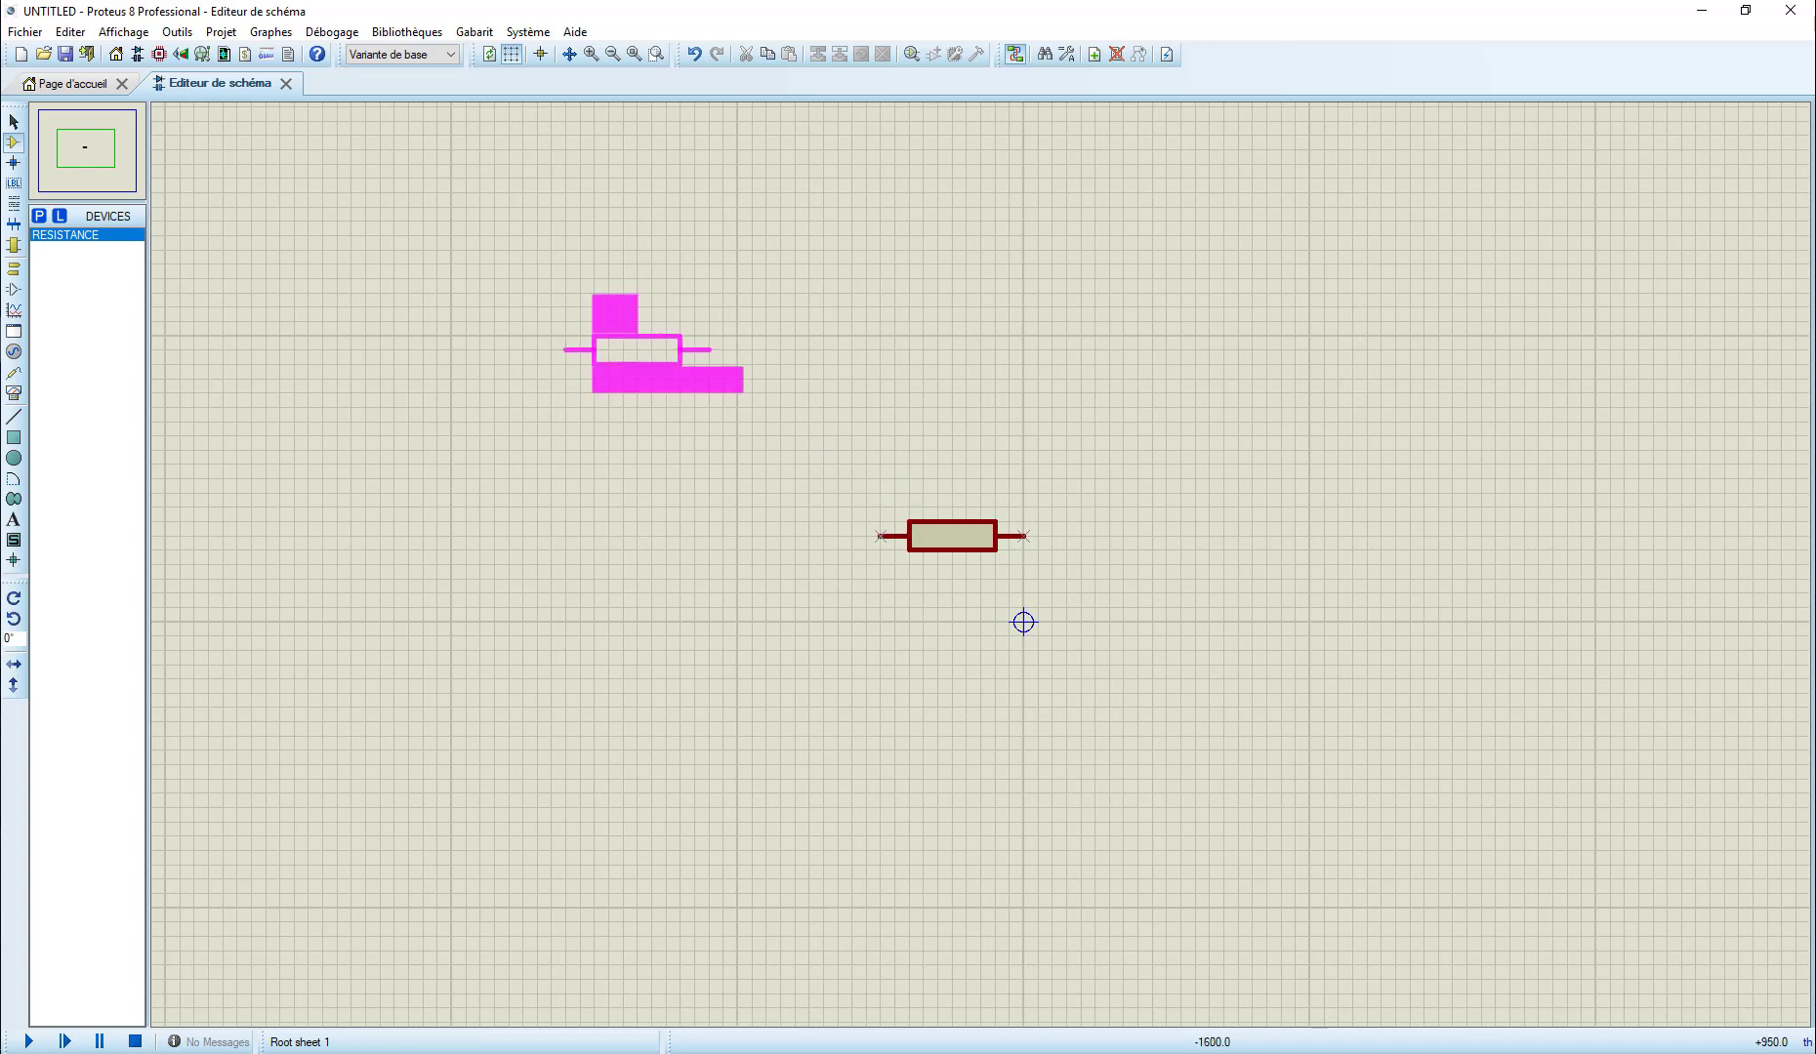
pyautogui.click(556, 339)
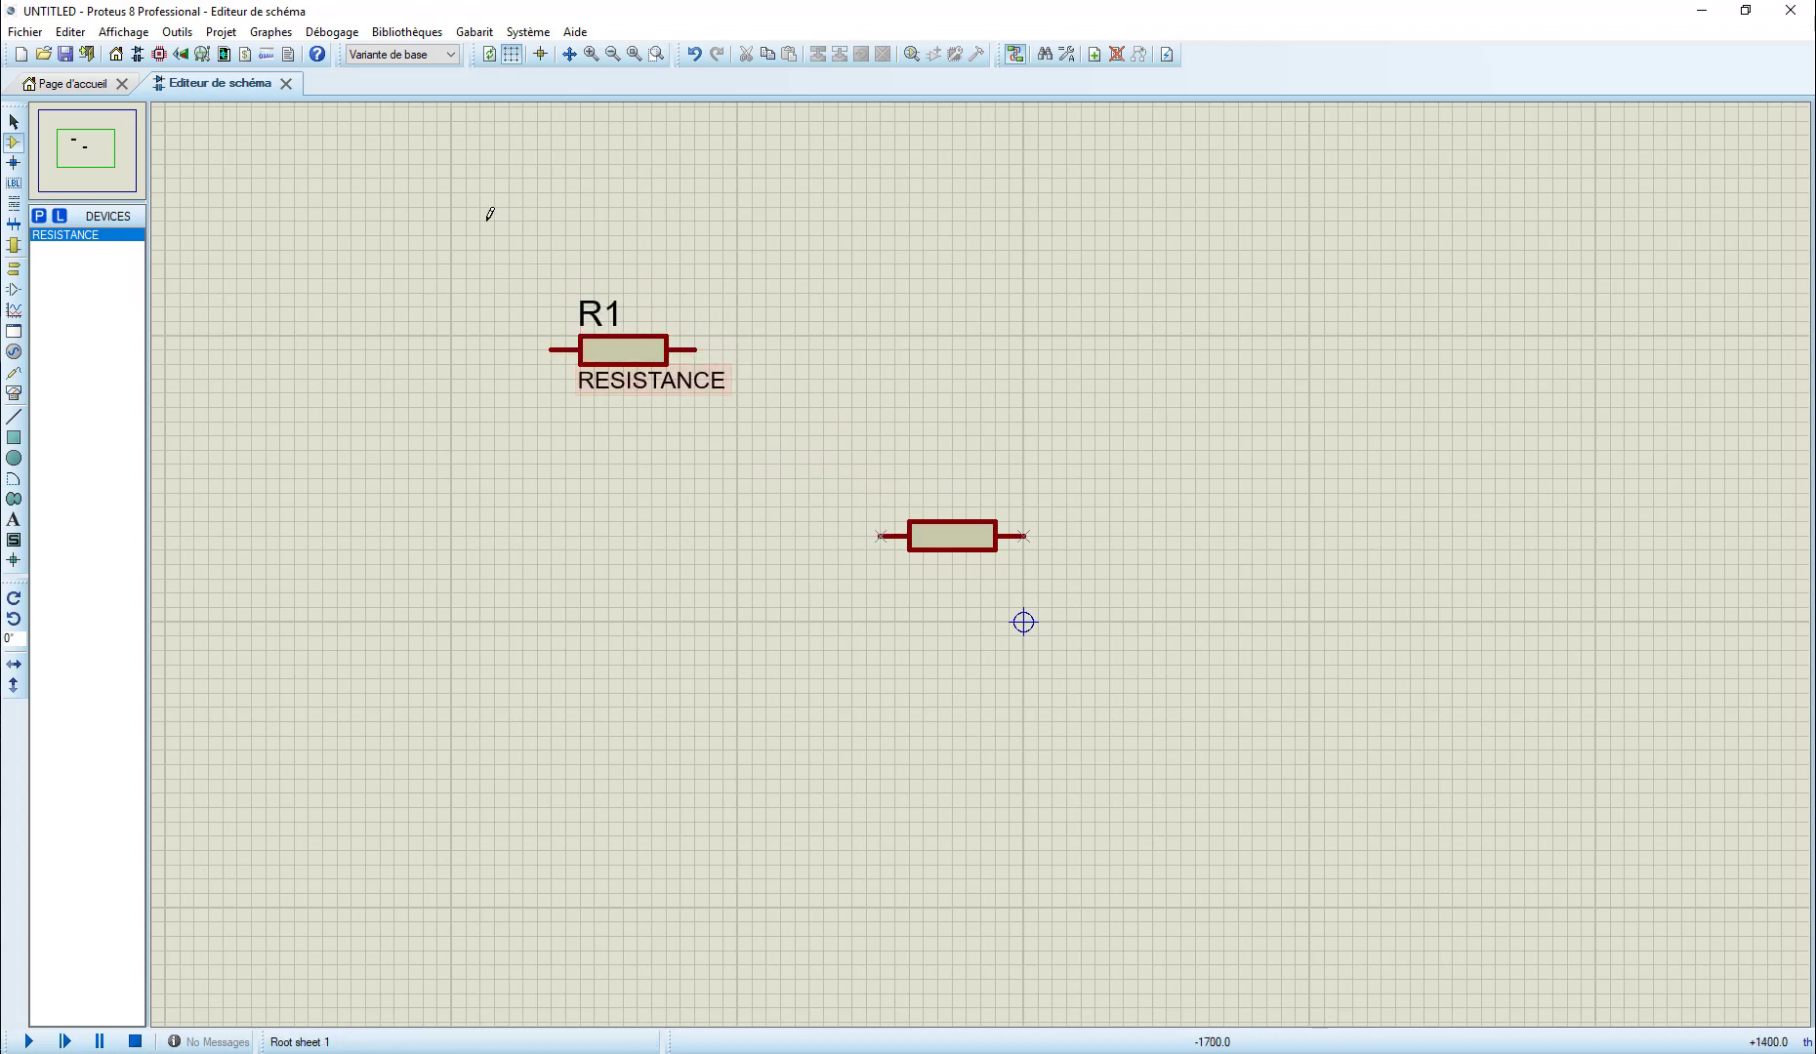
pyautogui.moveTo(479, 221); pyautogui.dragTo(823, 478)
pyautogui.click(775, 585)
# Open the PCB layout and draw a box about 3 mm by 1 mm on the Top Silk layer, just above the origin.
pyautogui.click(158, 58)
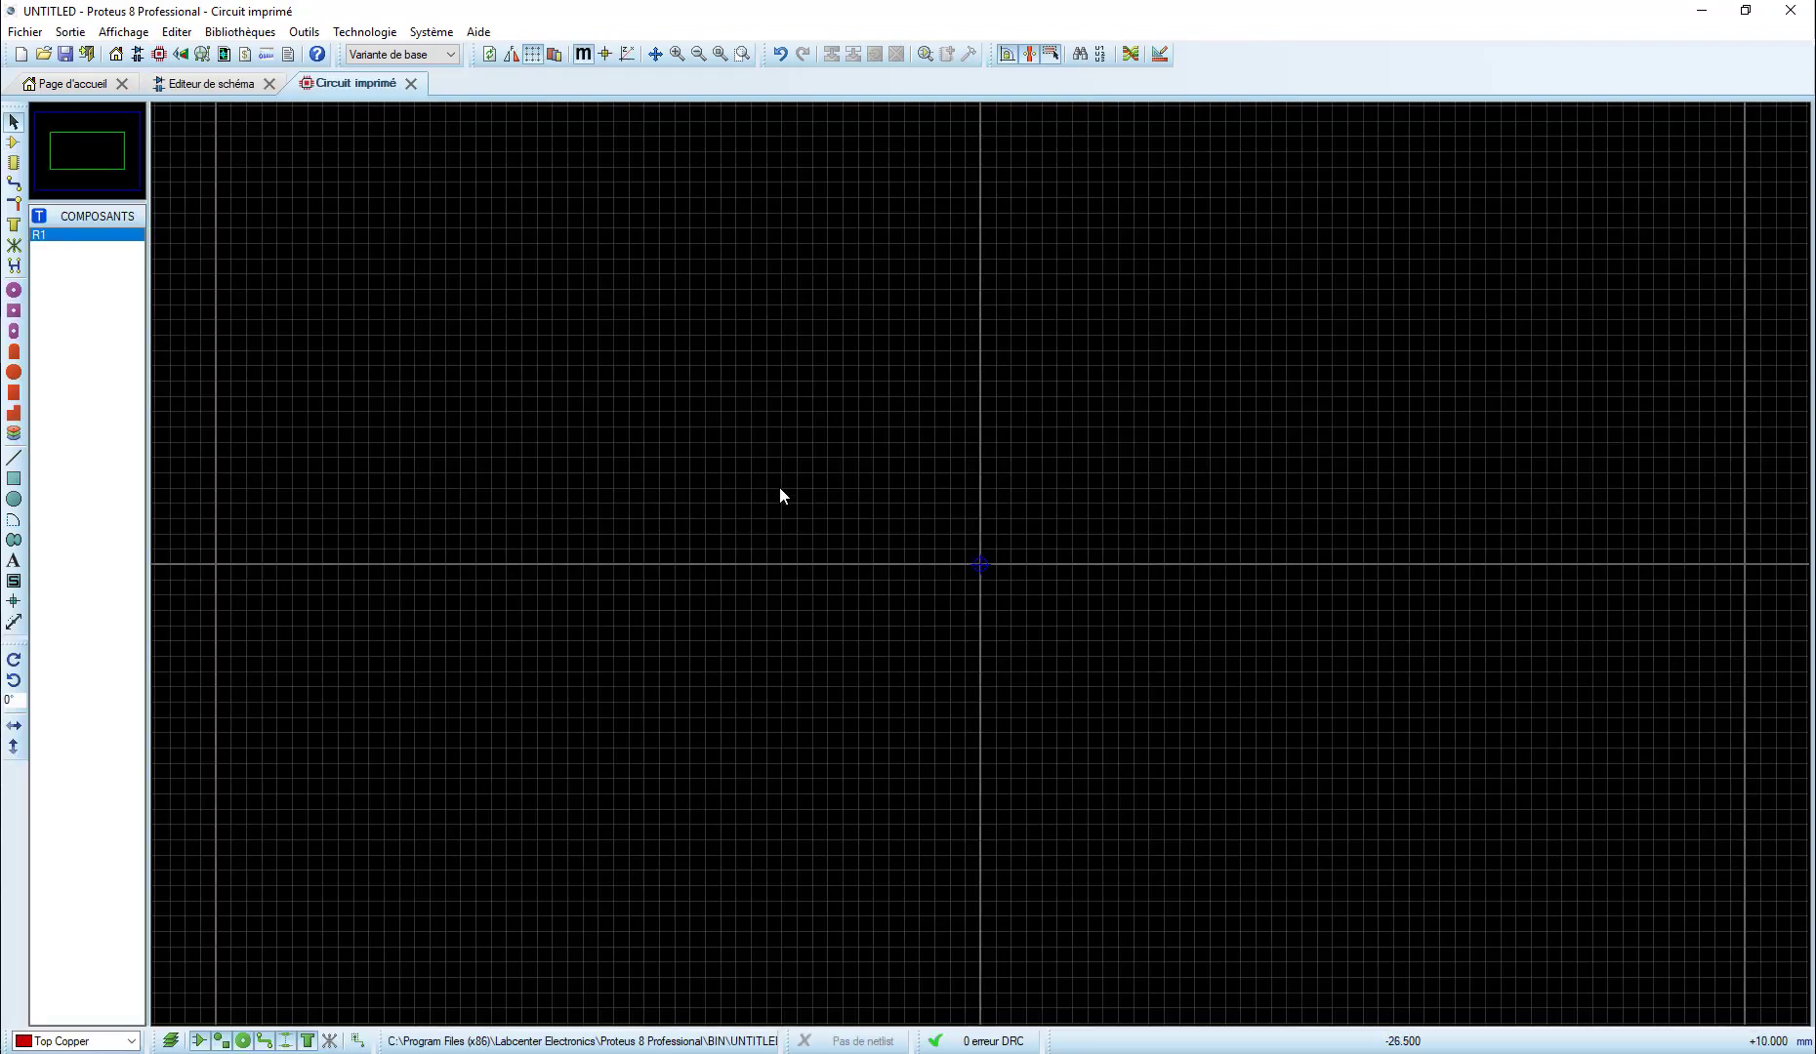
pyautogui.click(14, 142)
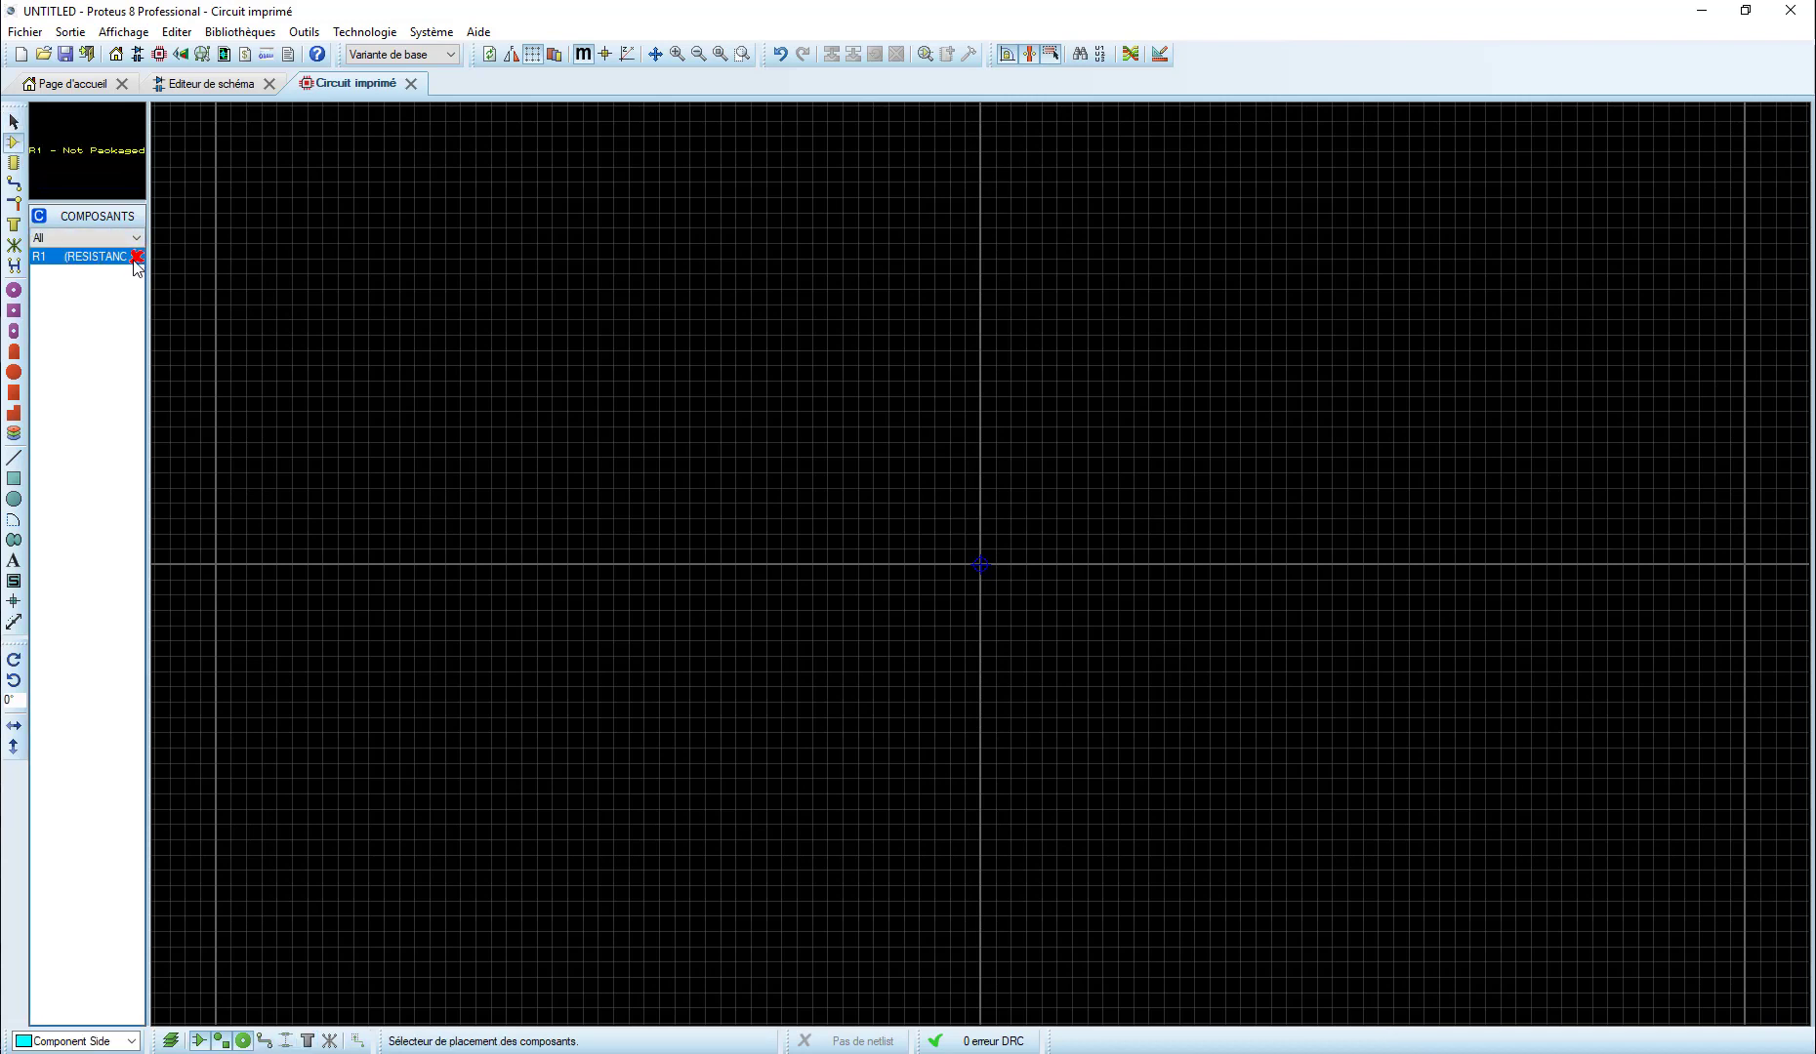
pyautogui.click(13, 479)
pyautogui.scroll(1, 980, 537)
pyautogui.click(980, 396)
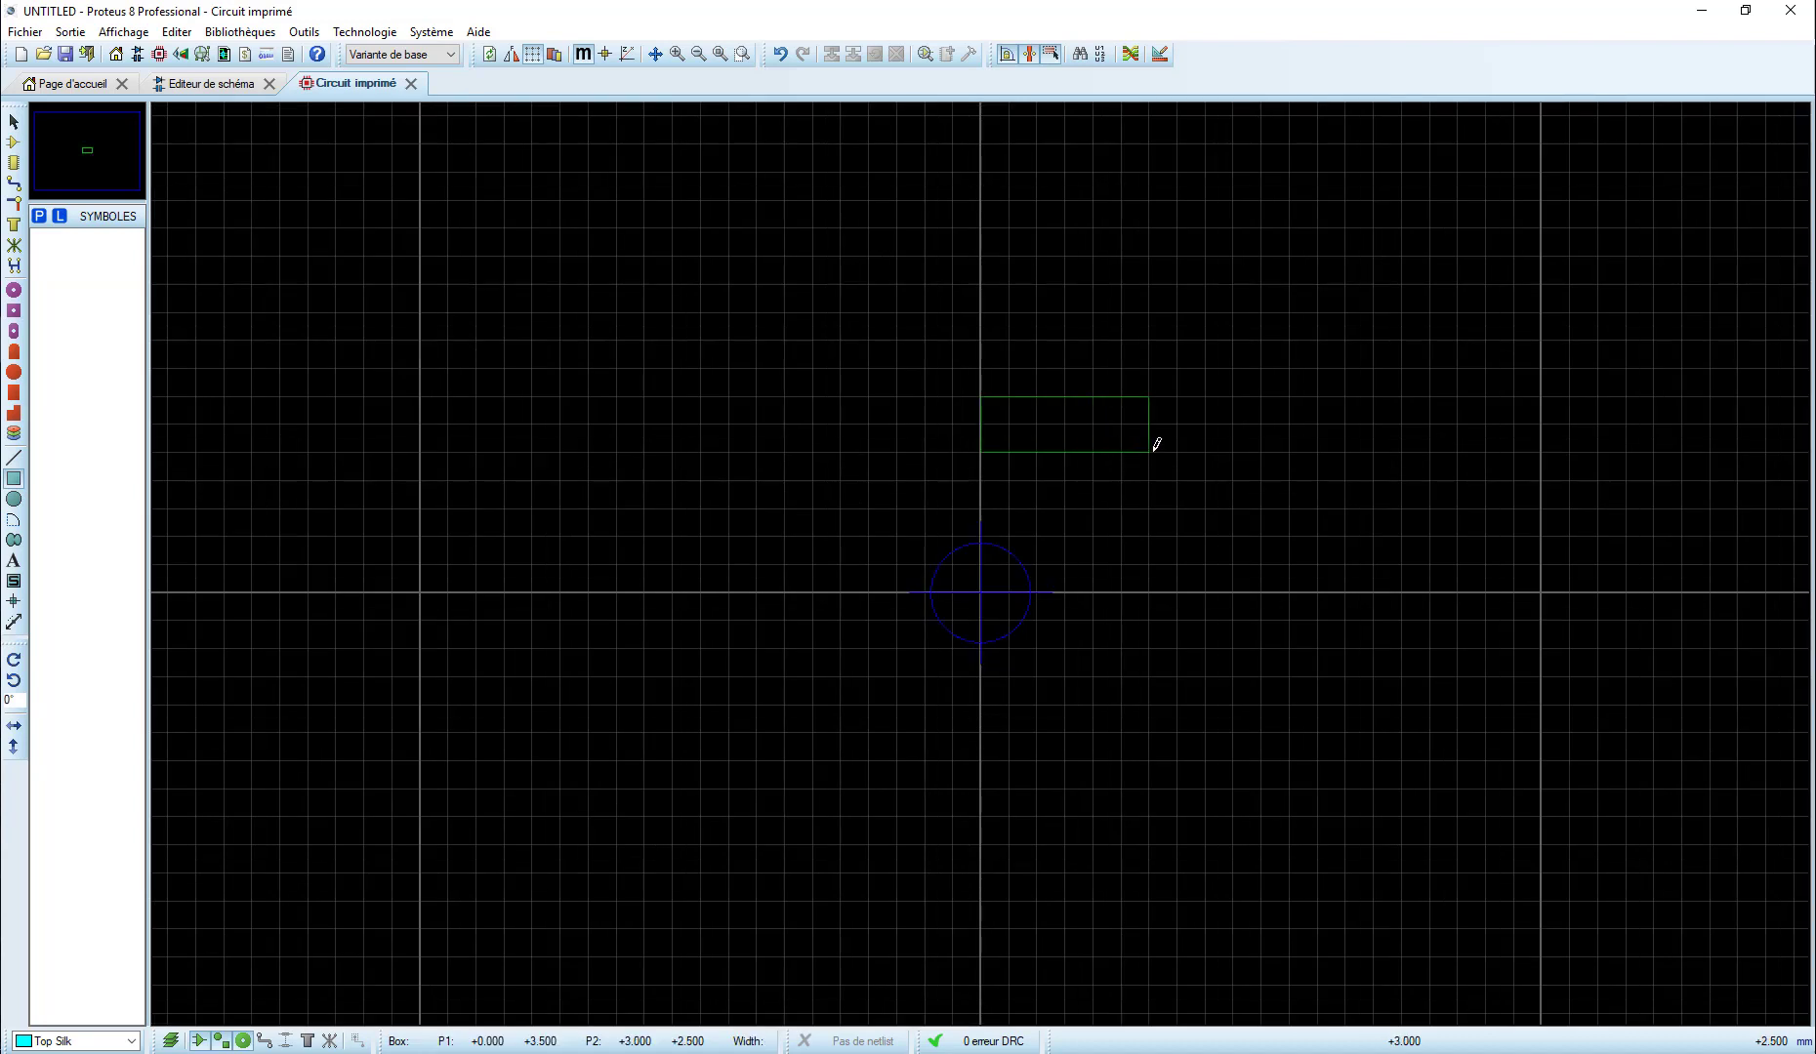
pyautogui.click(1152, 450)
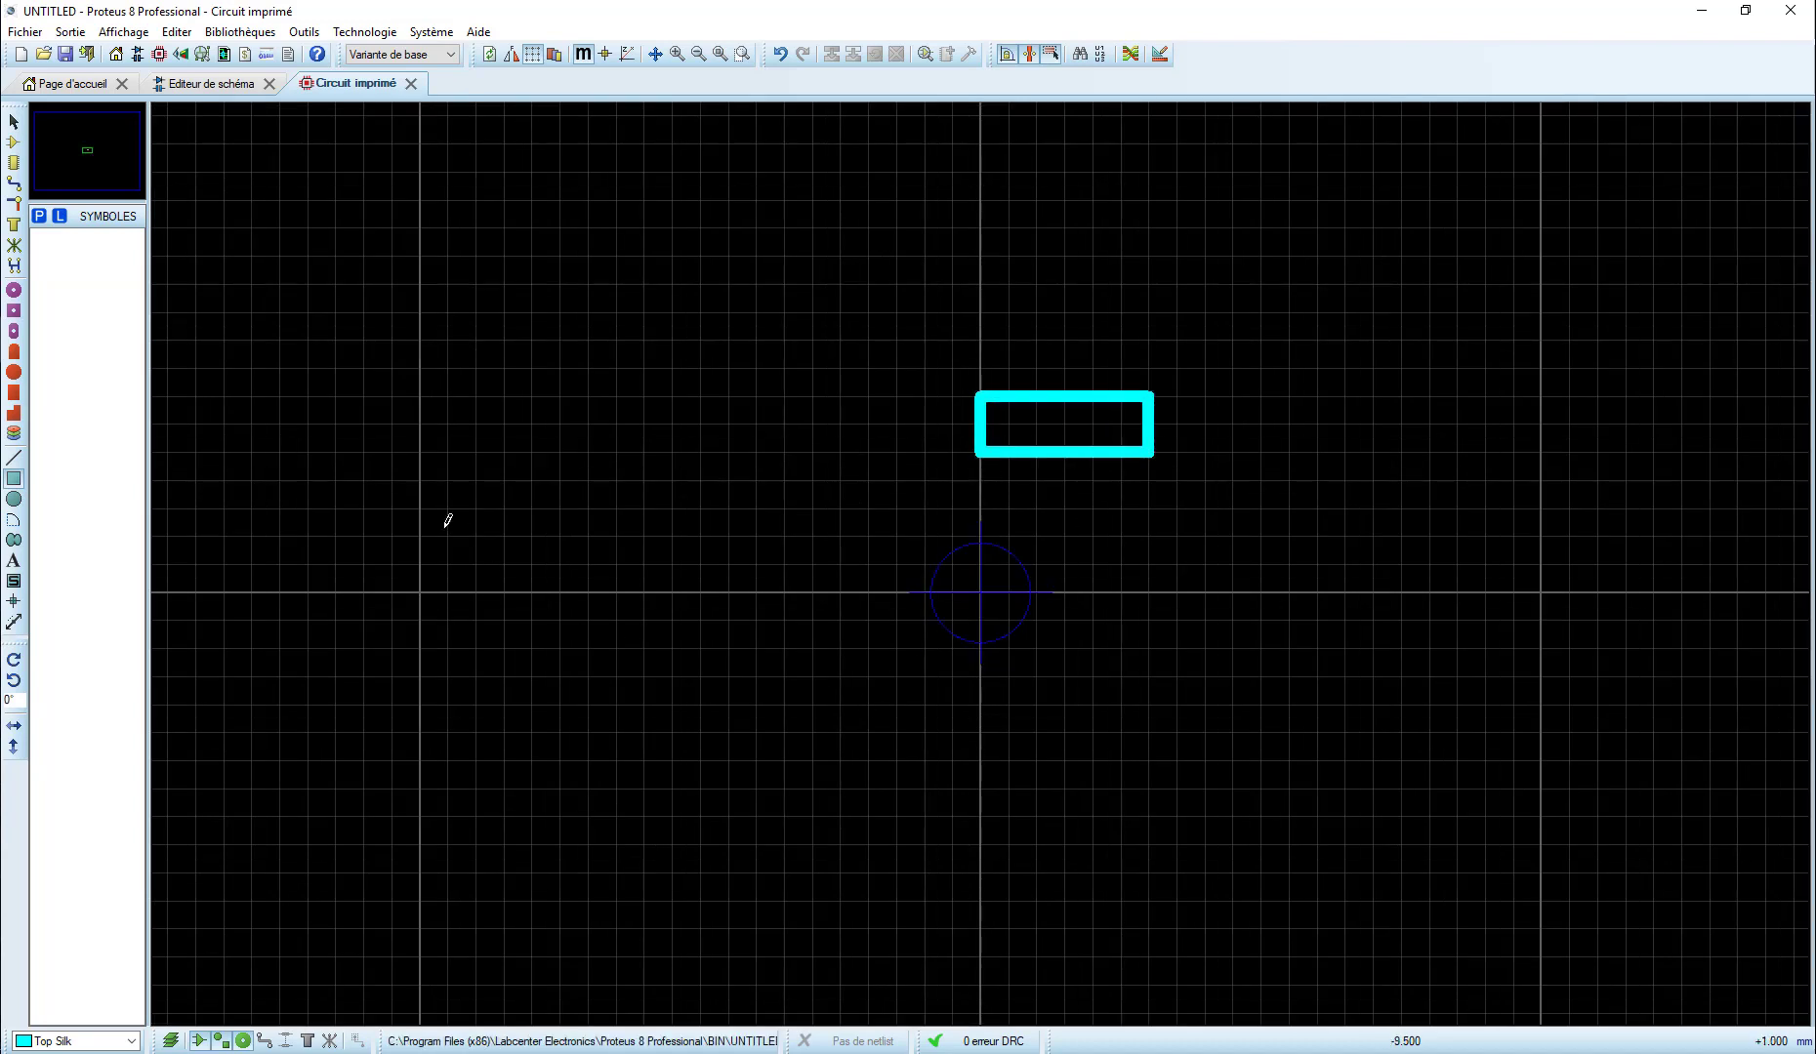
# Draw a horizontal Top Silk line about 1.5 mm long outward from the middle of each short side of the box.
pyautogui.click(14, 458)
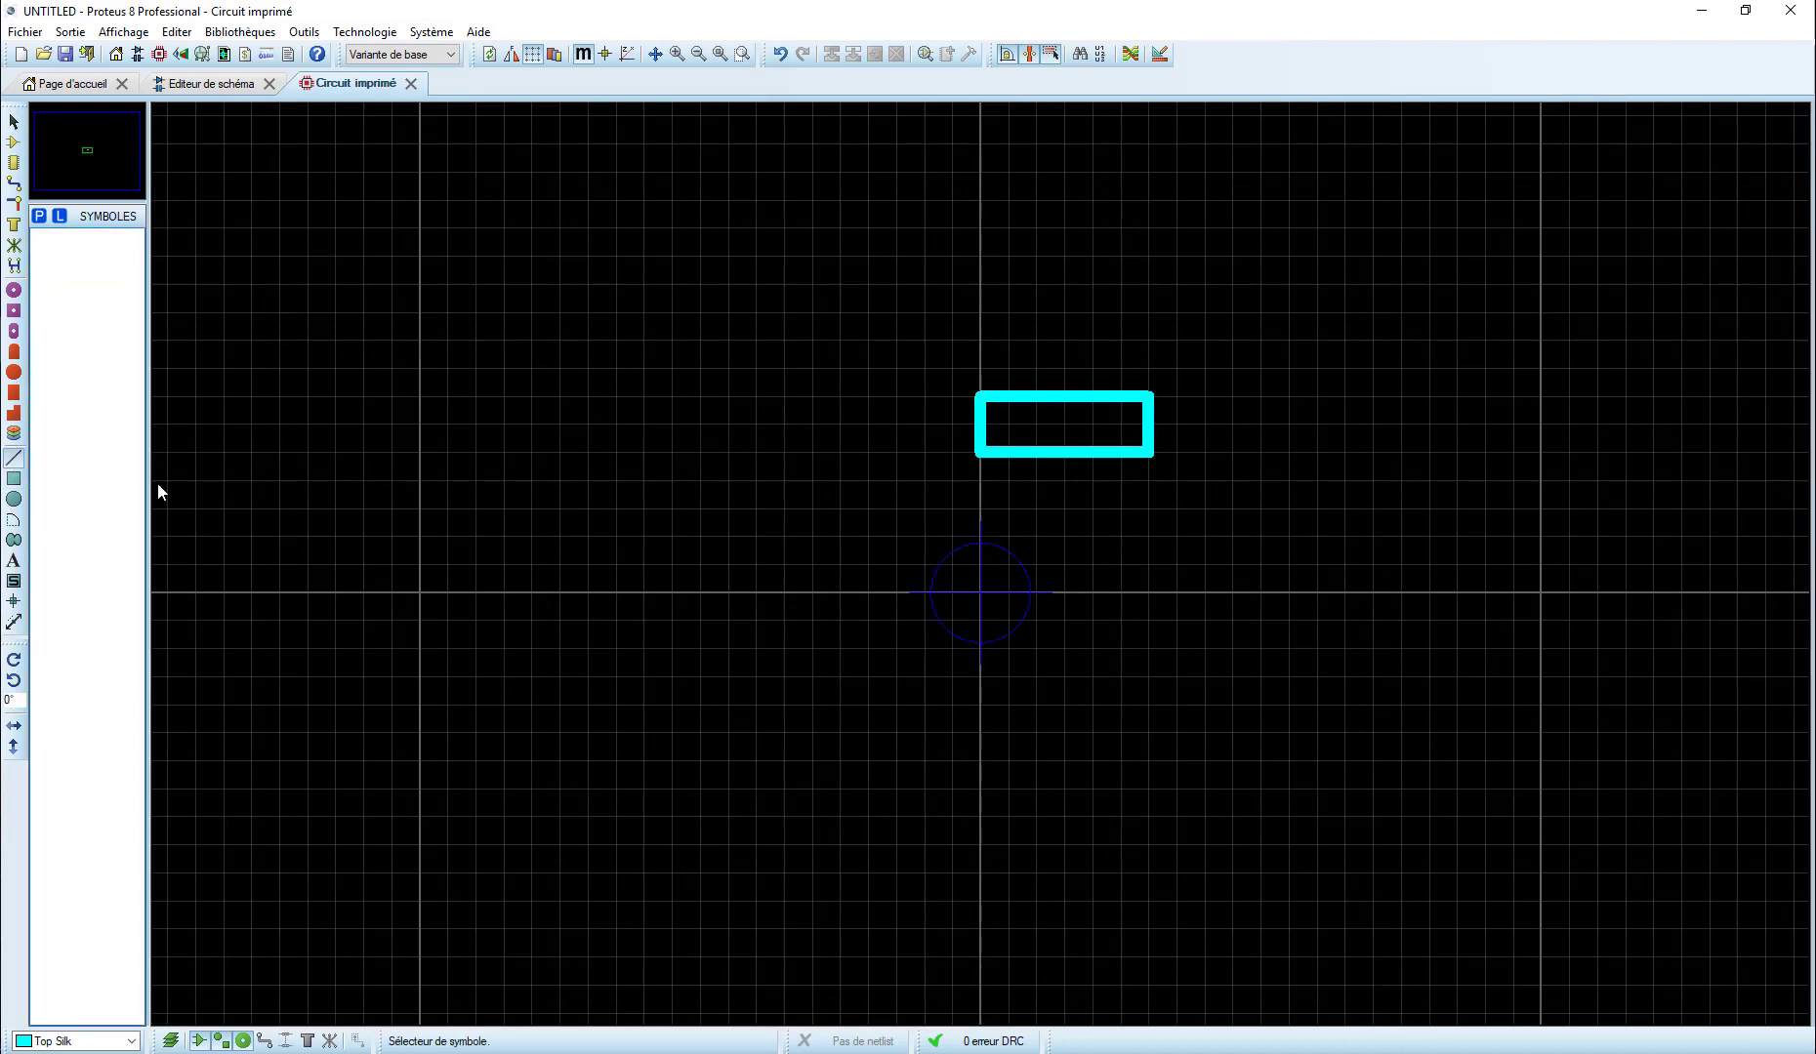
pyautogui.click(980, 420)
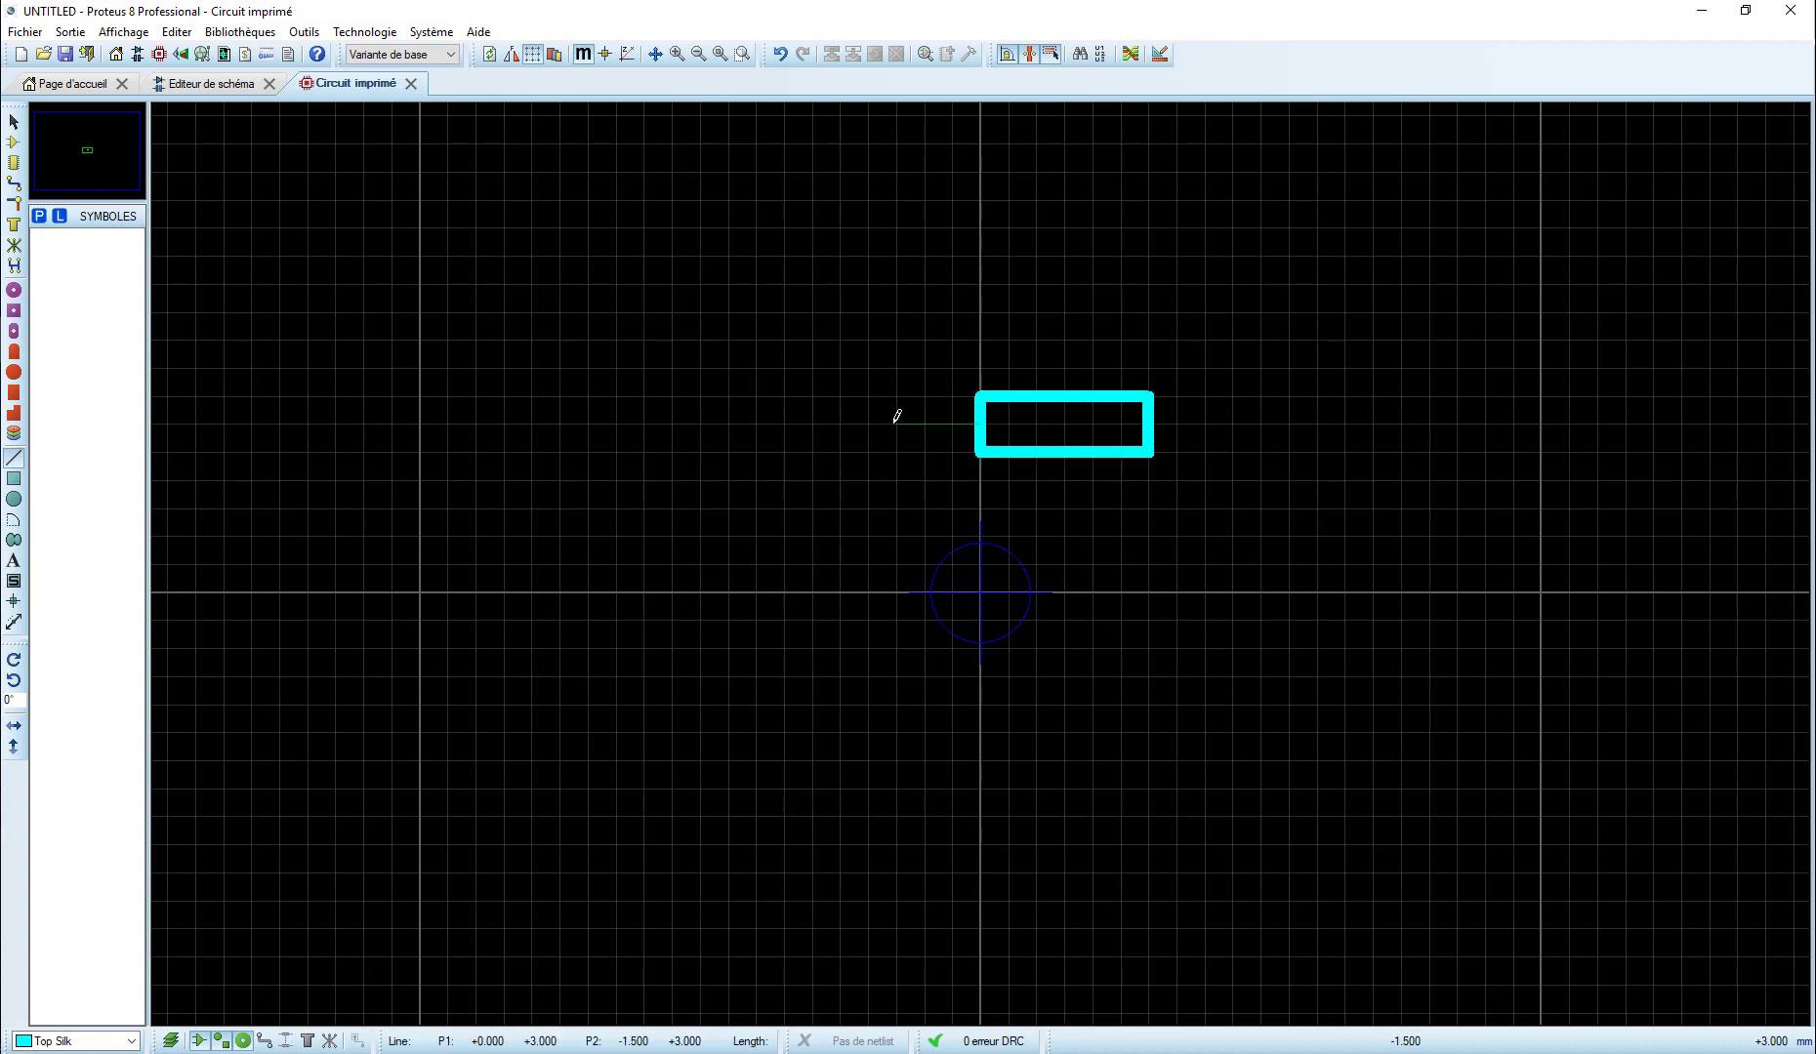
pyautogui.click(894, 423)
pyautogui.click(1155, 422)
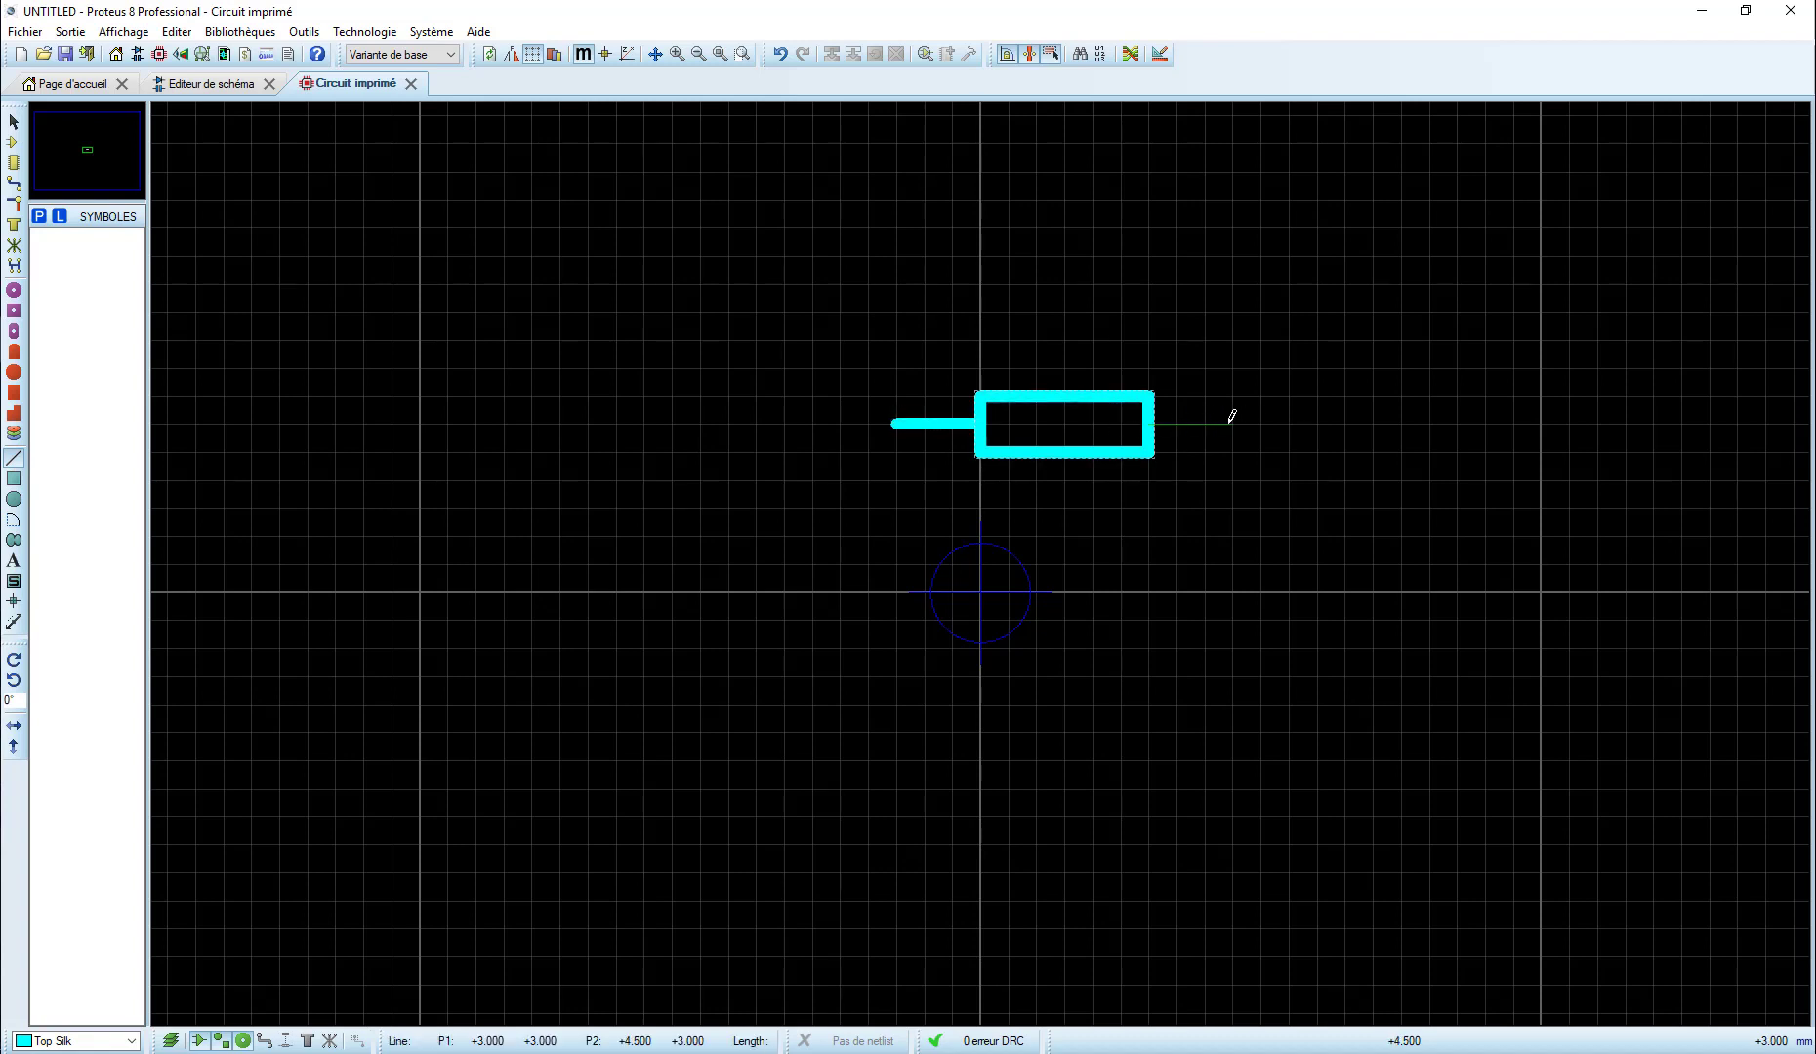
pyautogui.click(1231, 423)
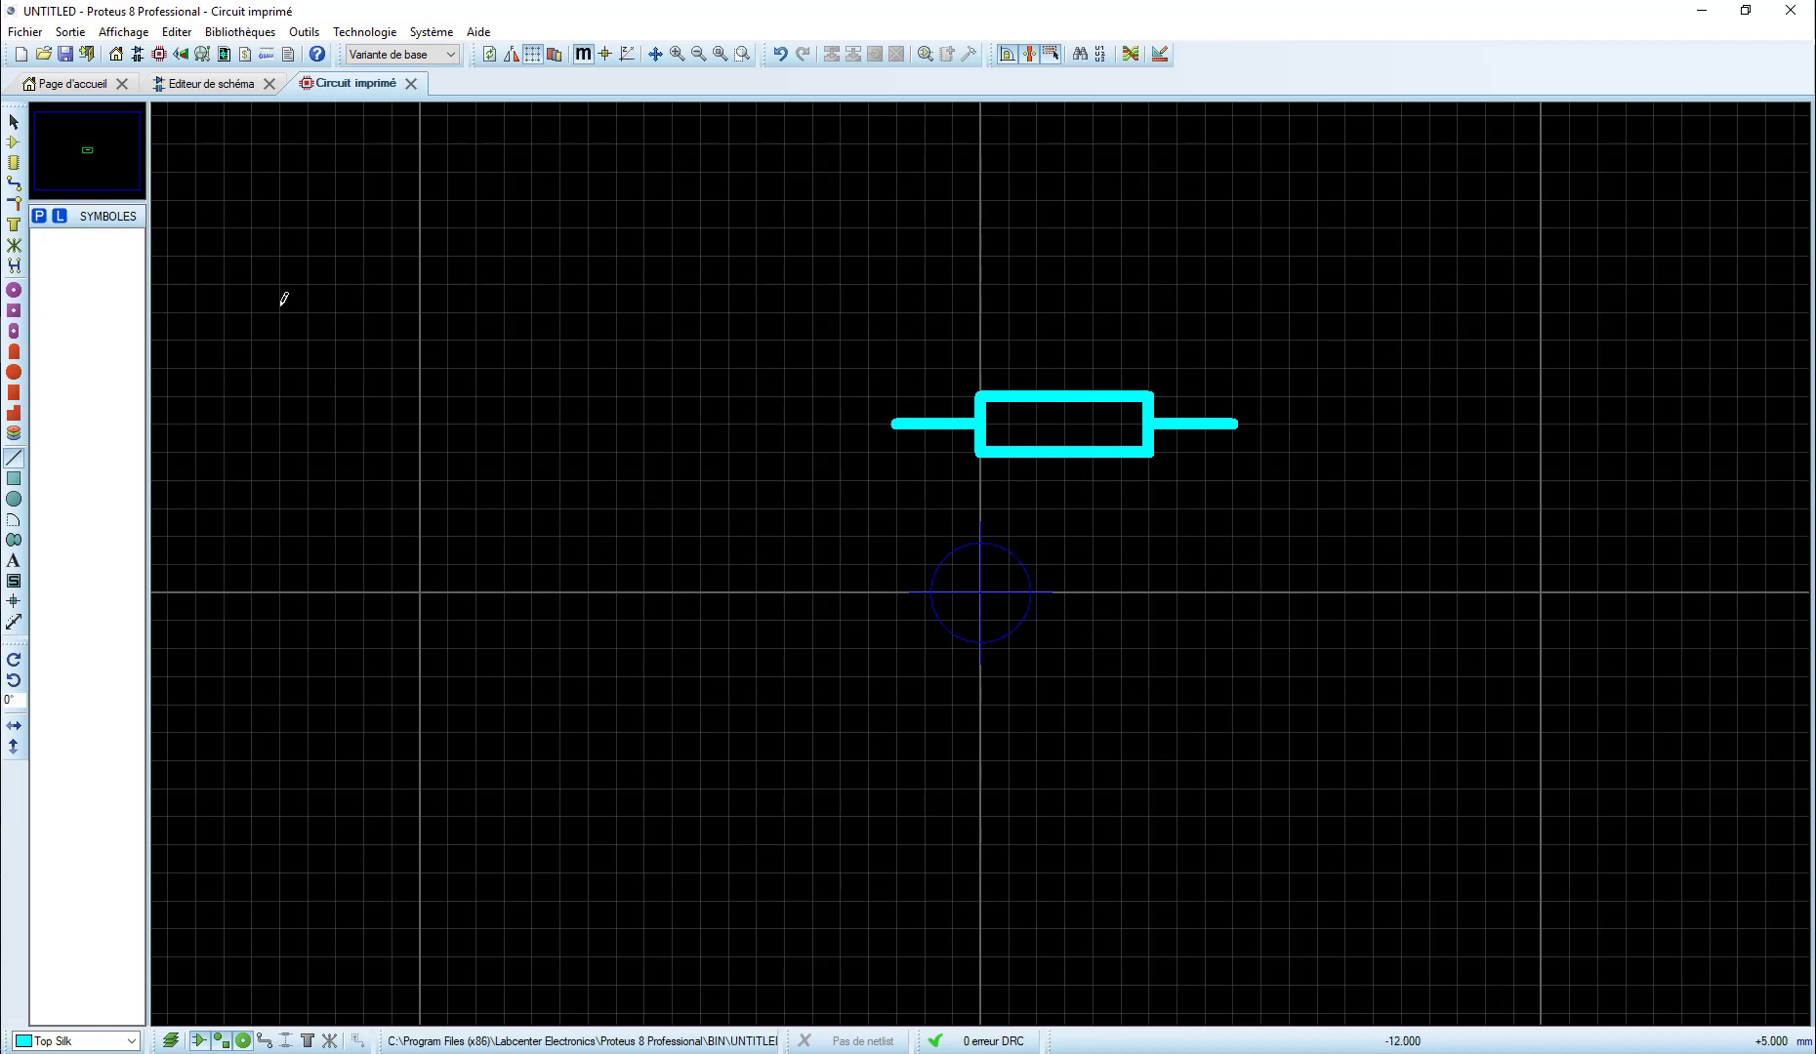
# Place a C-30-15 circular through-hole pad beyond the outer end of each line, with the pads about 7 mm apart.
pyautogui.click(13, 291)
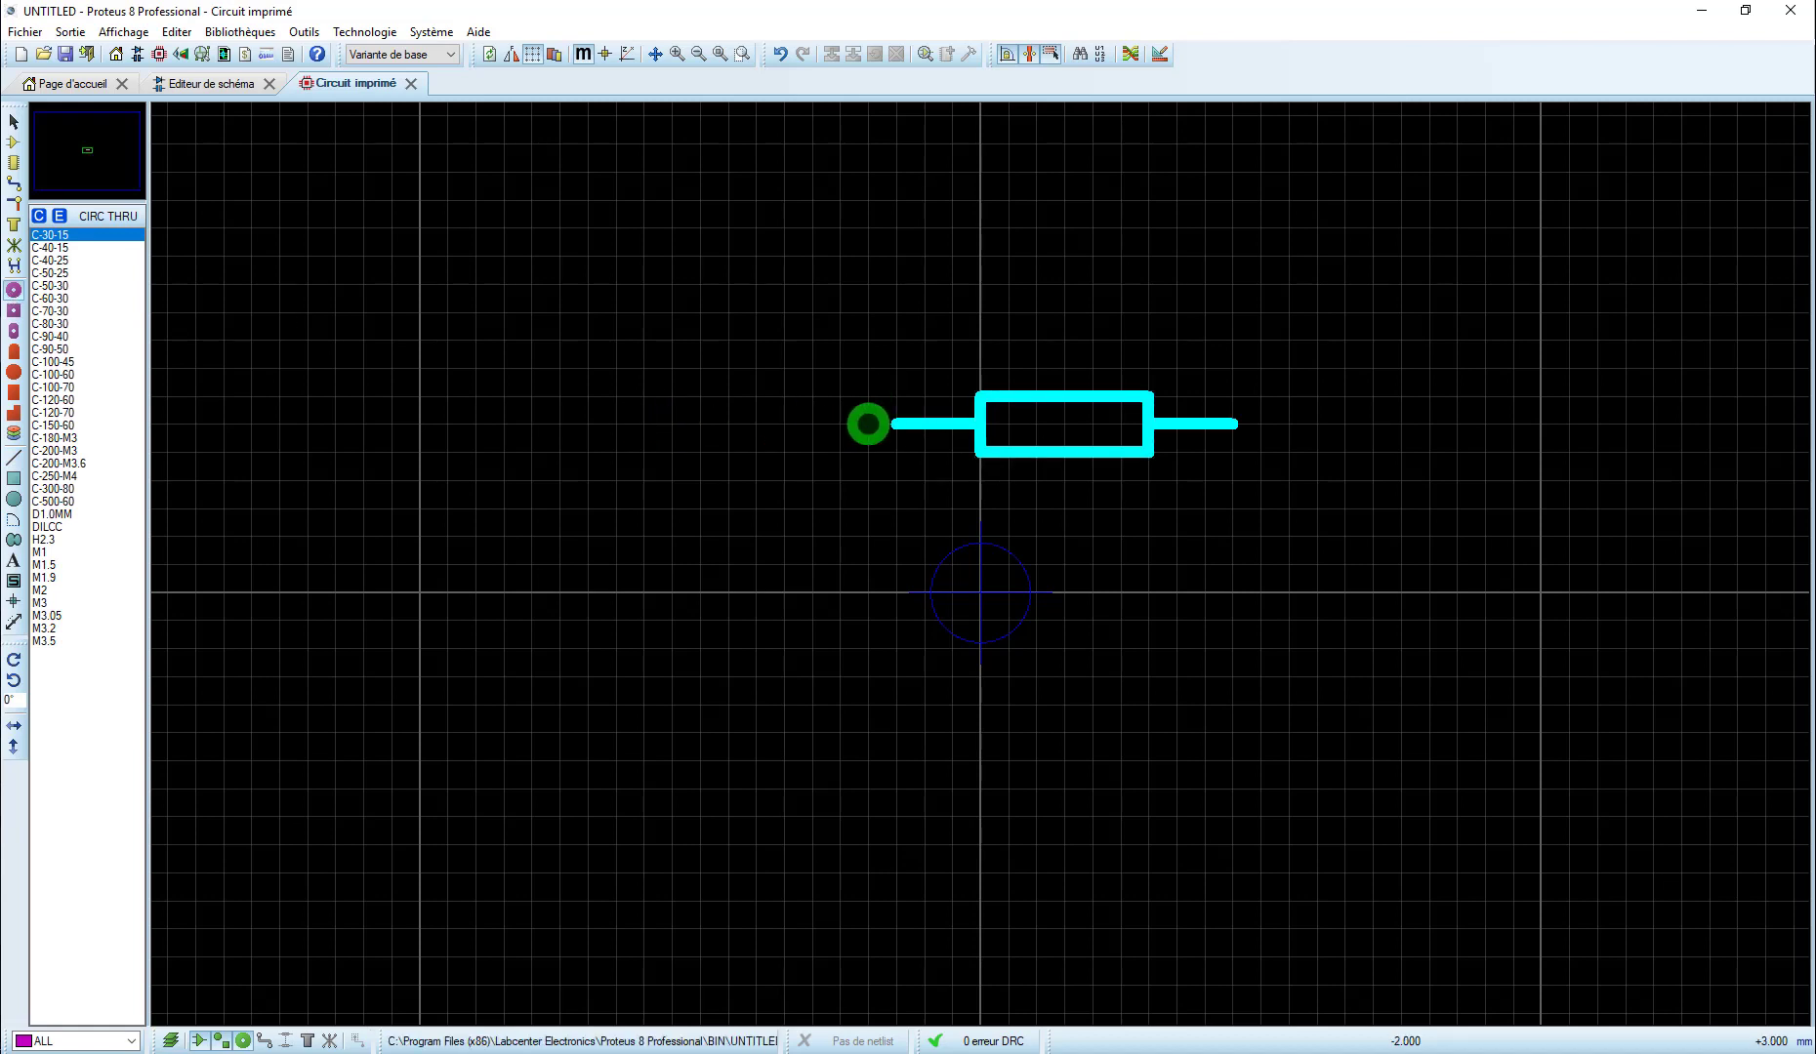
pyautogui.click(868, 424)
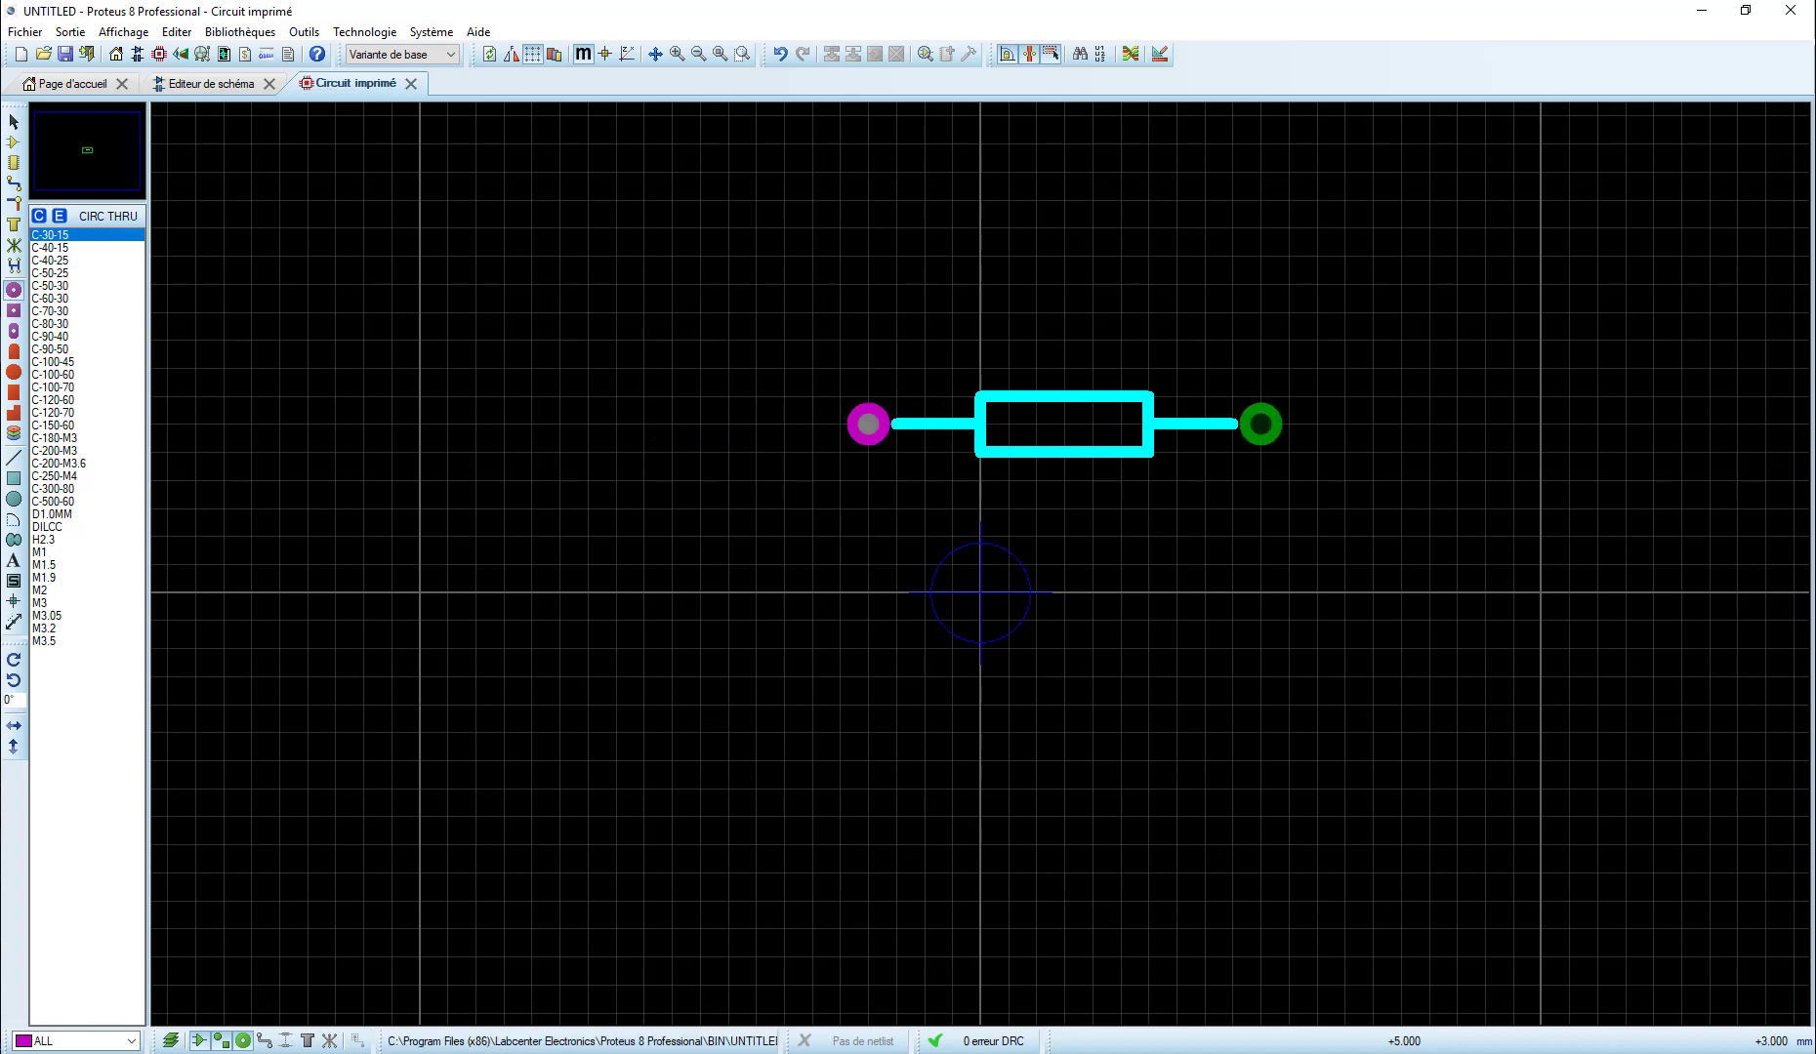
pyautogui.click(1261, 424)
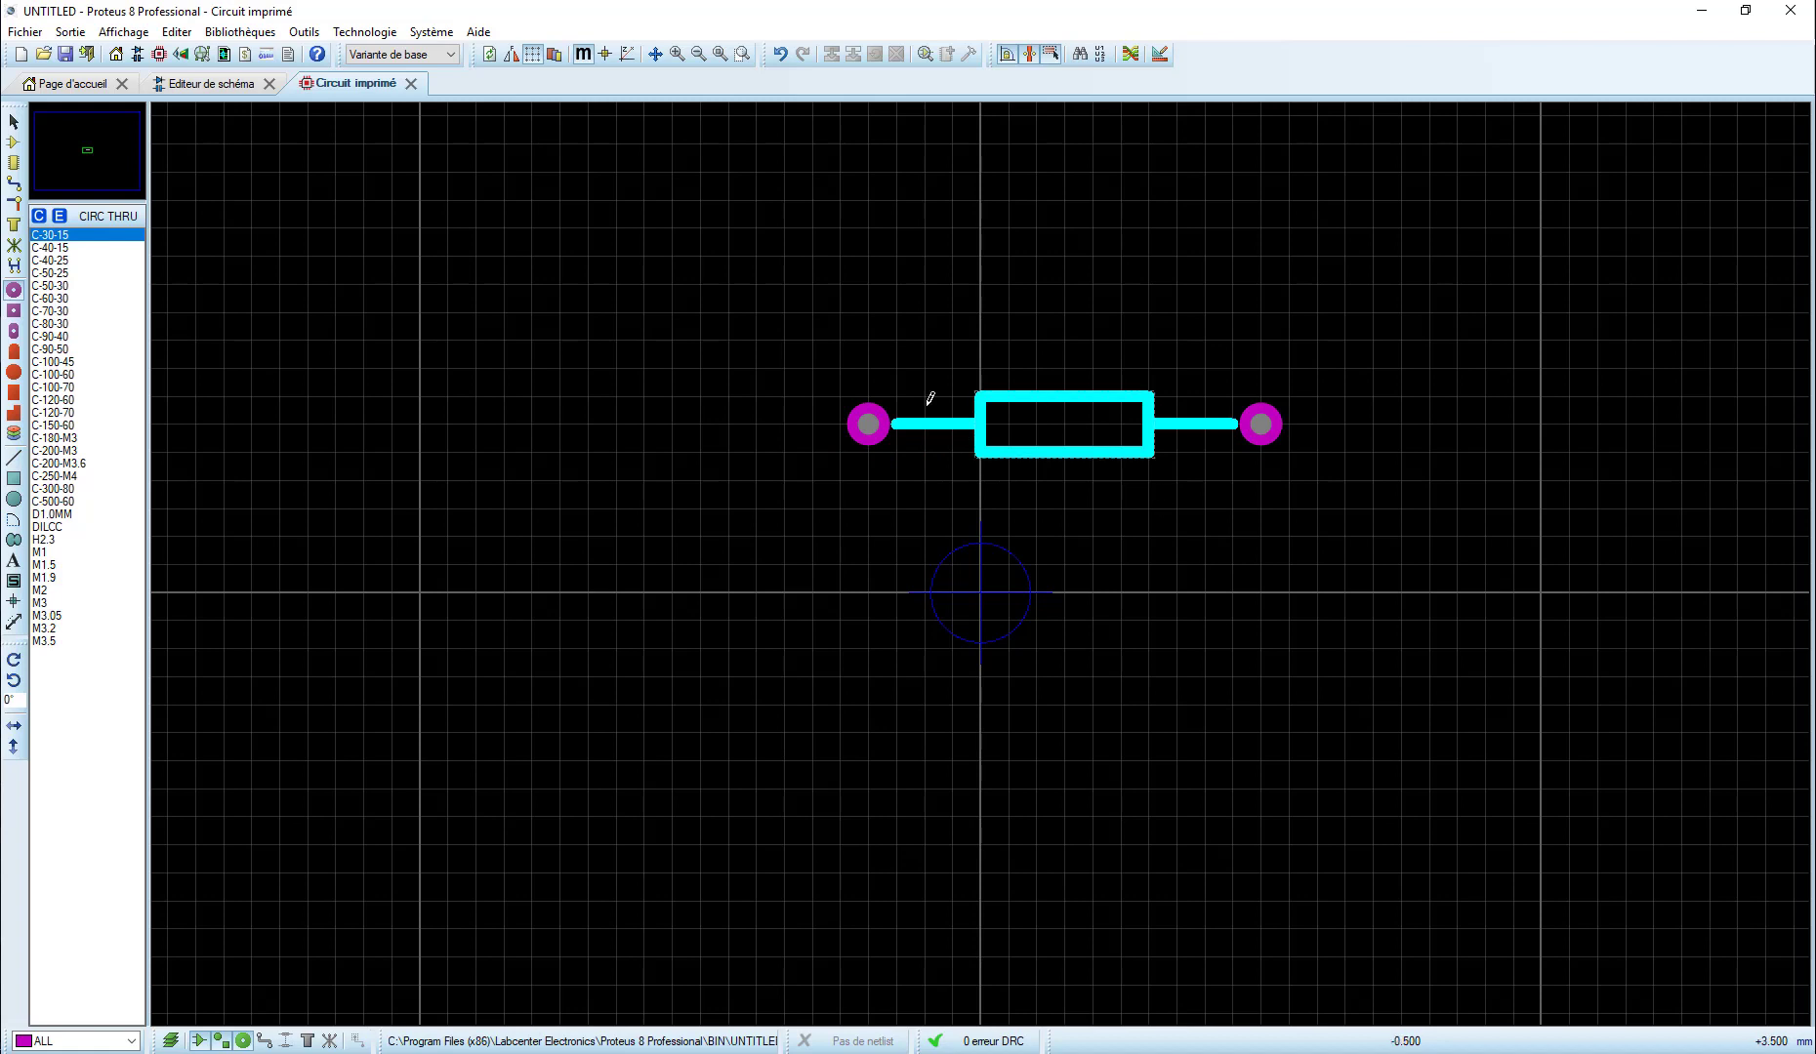
# Dimension the distance between the two pads above the footprint and undo the dimension.
pyautogui.click(13, 622)
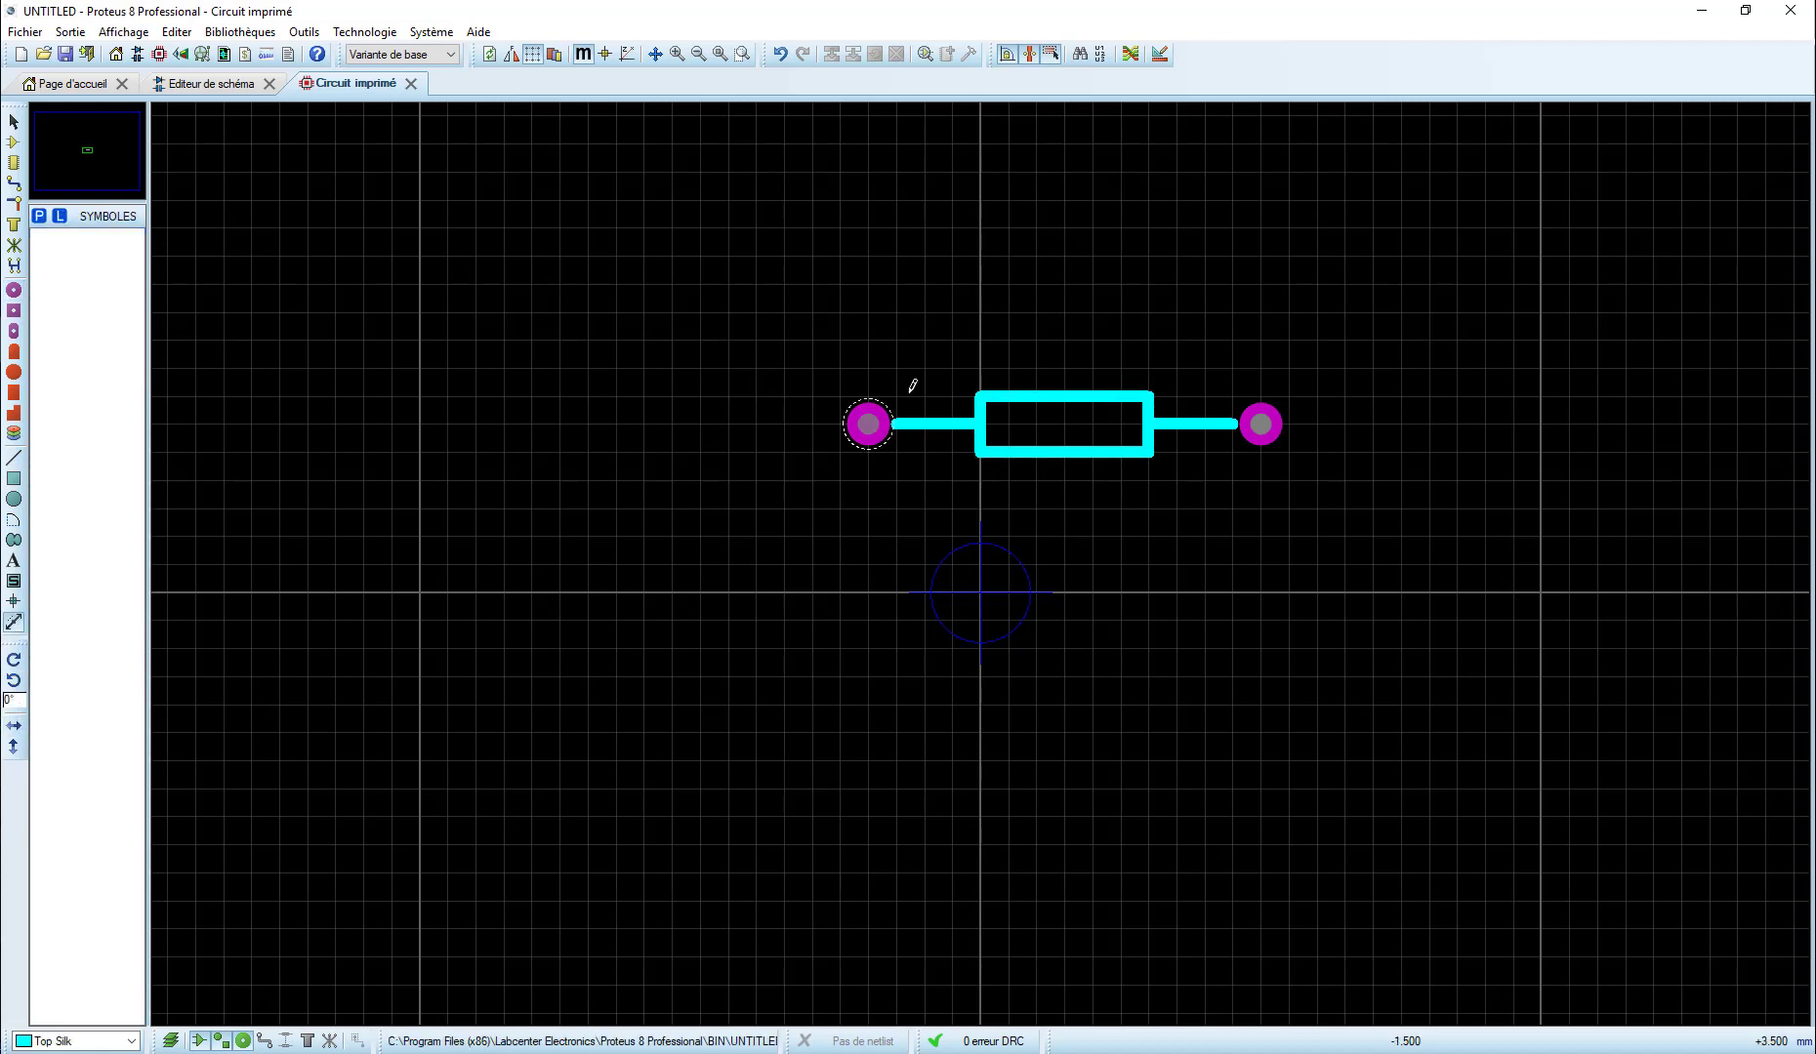
pyautogui.click(868, 340)
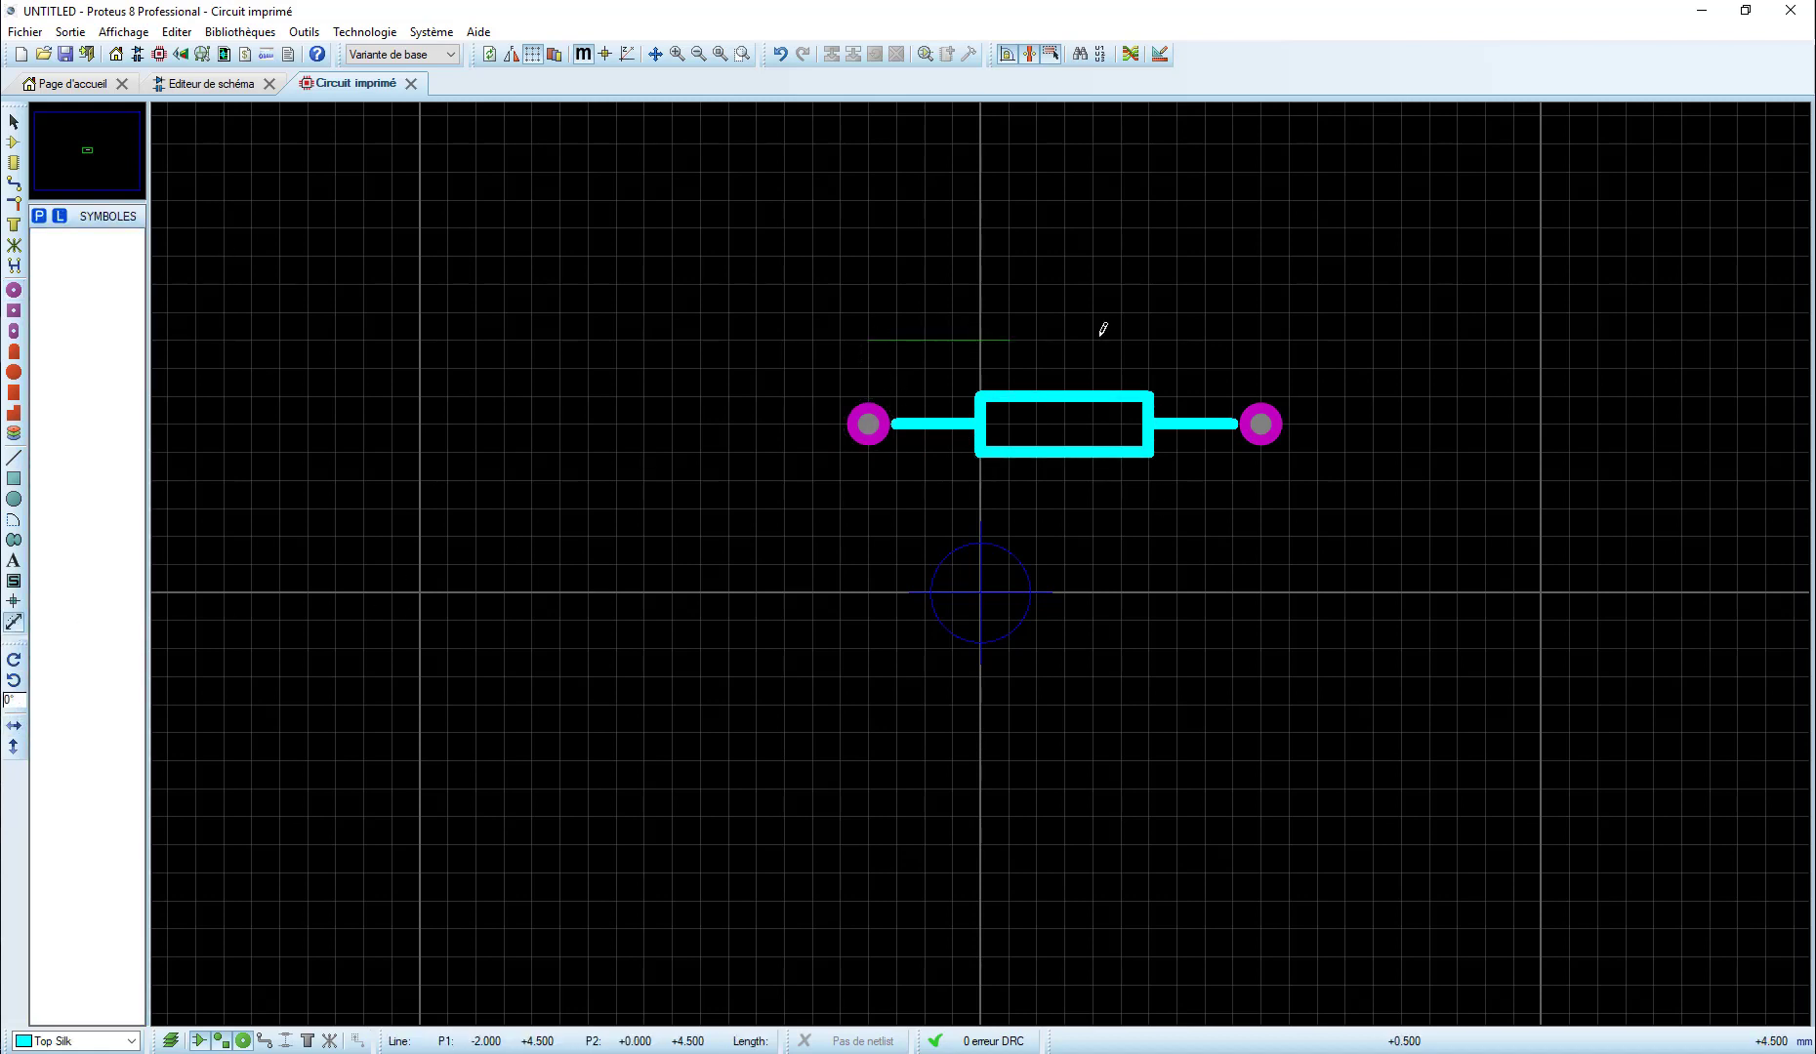
pyautogui.click(1264, 340)
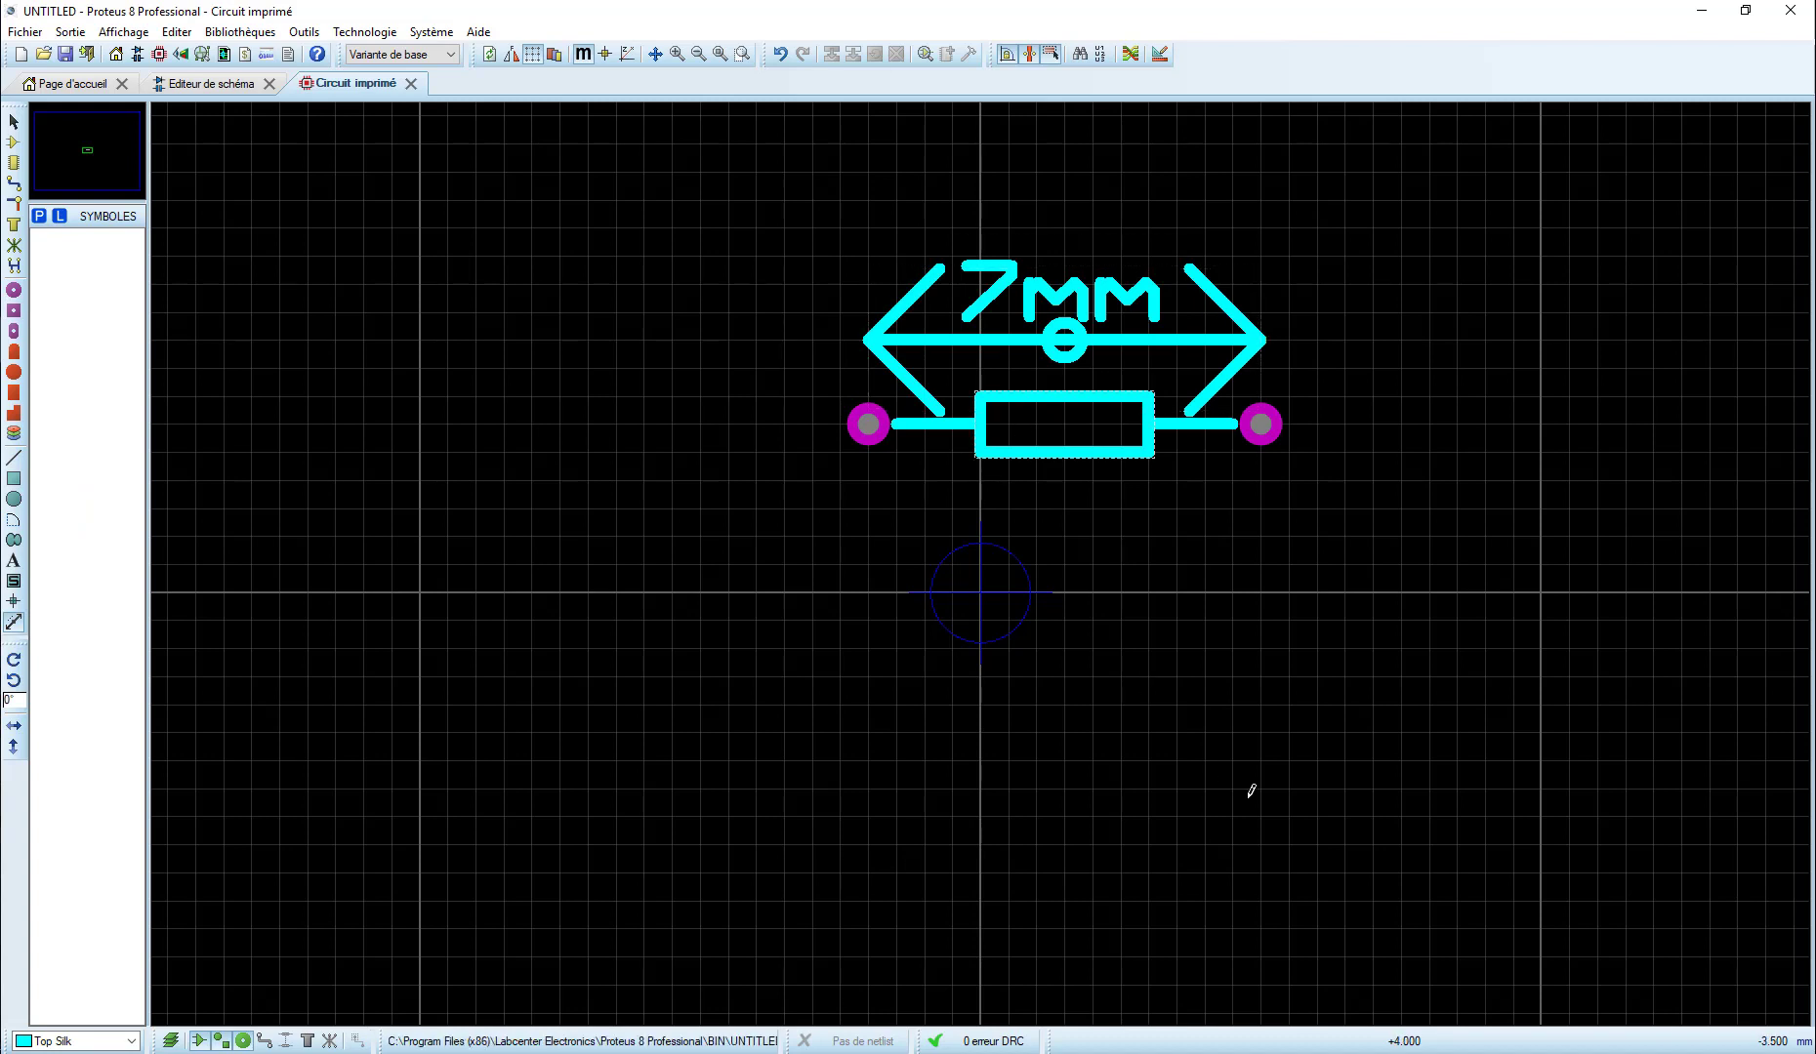
pyautogui.hotkey('ctrl', 'z')
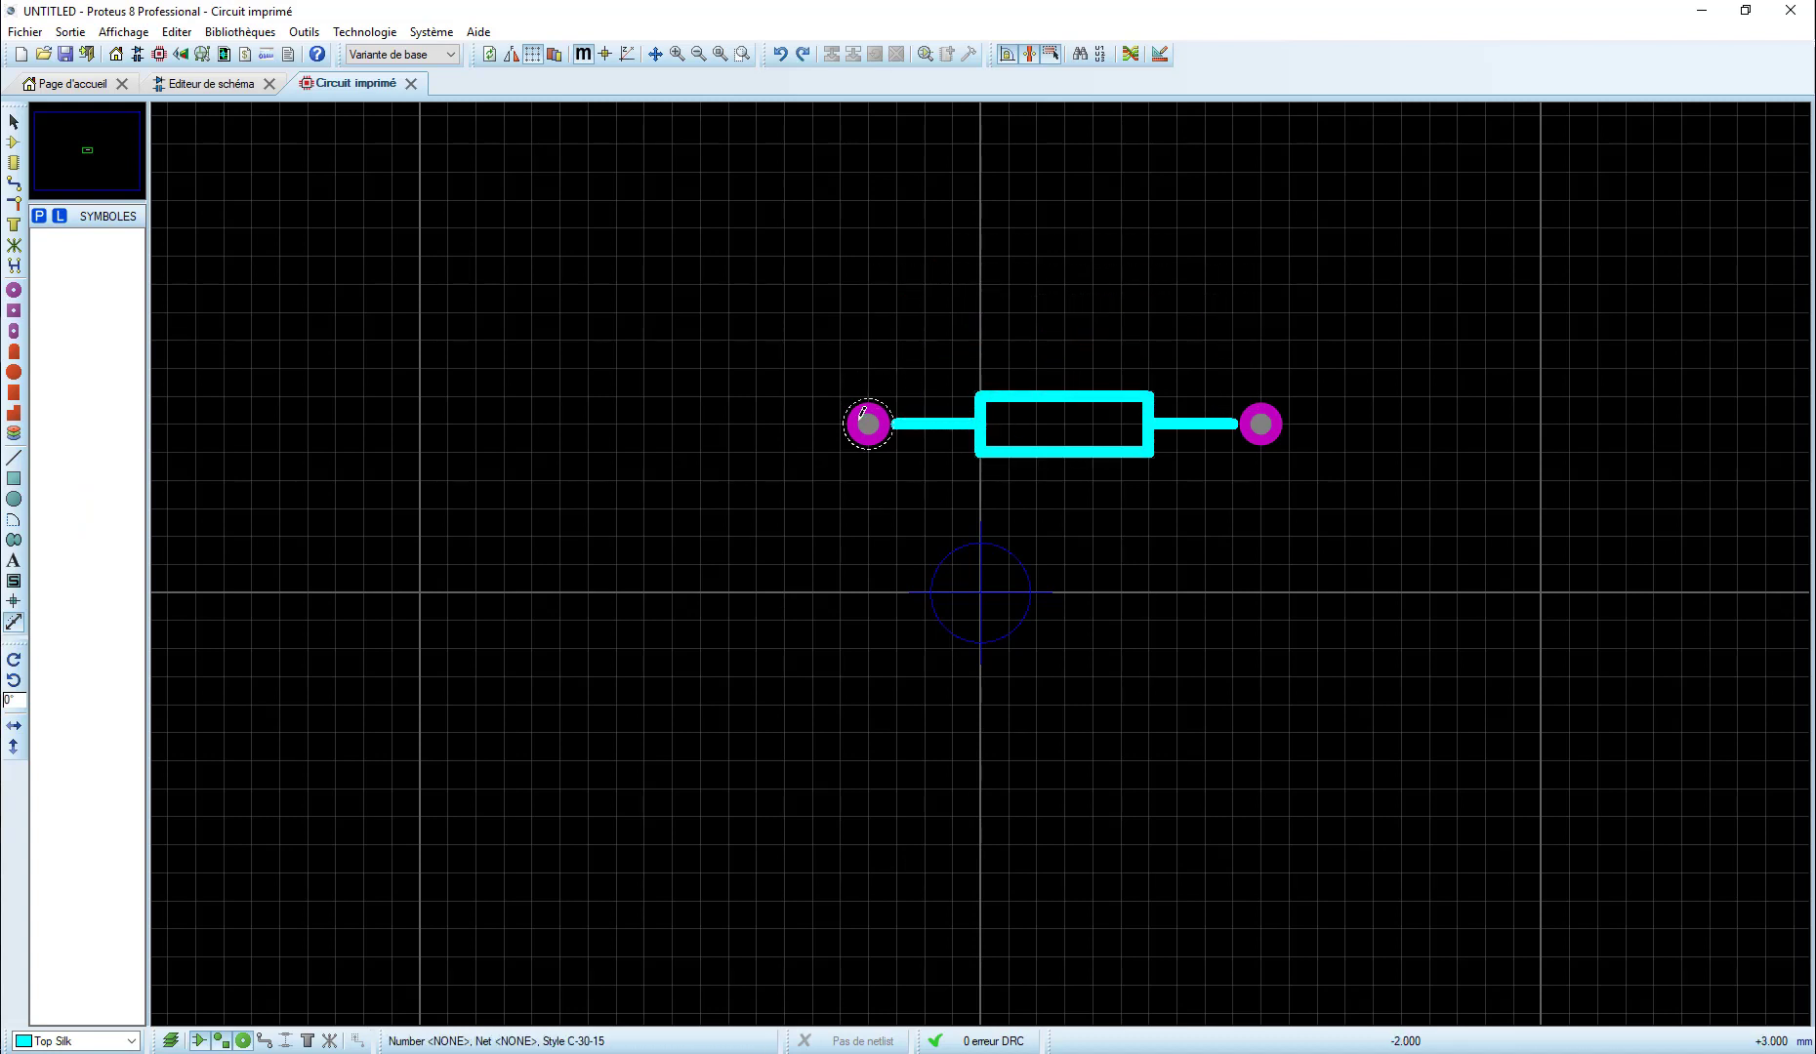
pyautogui.press('Escape')
# Assign number 1 to the left pad of the footprint.
pyautogui.rightClick(869, 423)
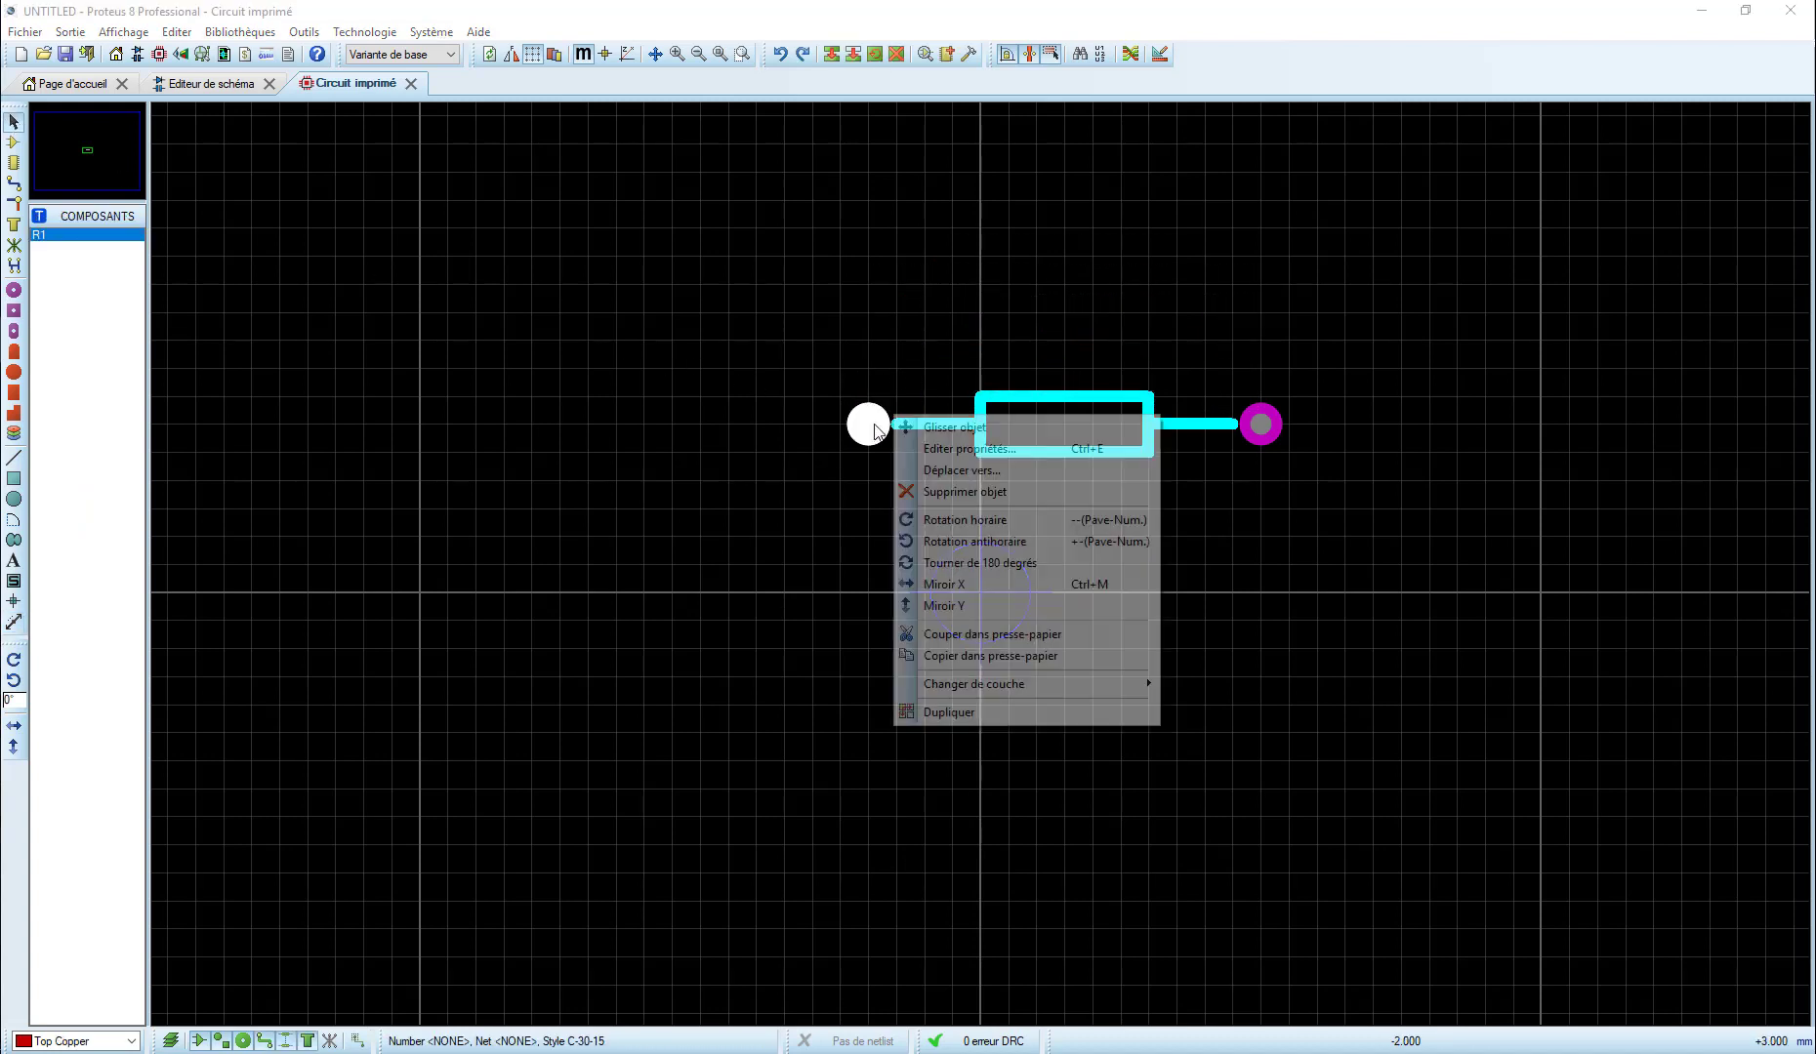
pyautogui.click(961, 450)
pyautogui.click(880, 605)
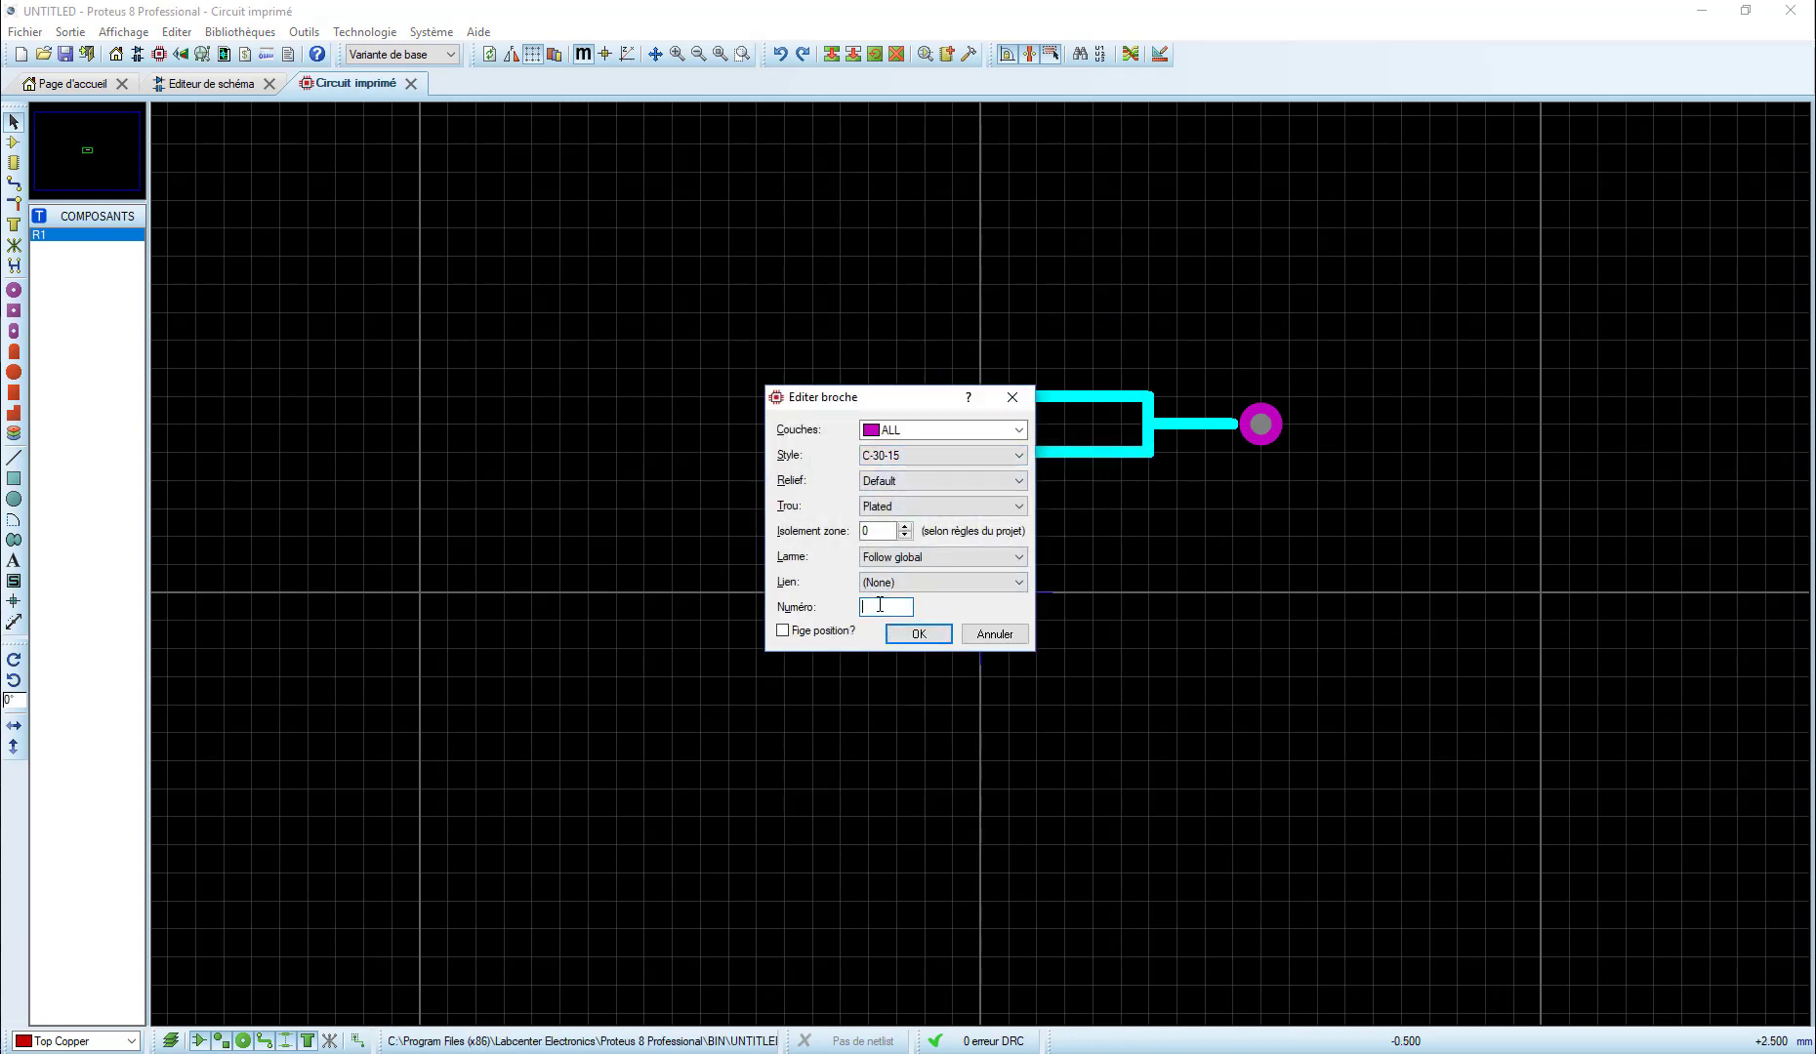
pyautogui.click(898, 634)
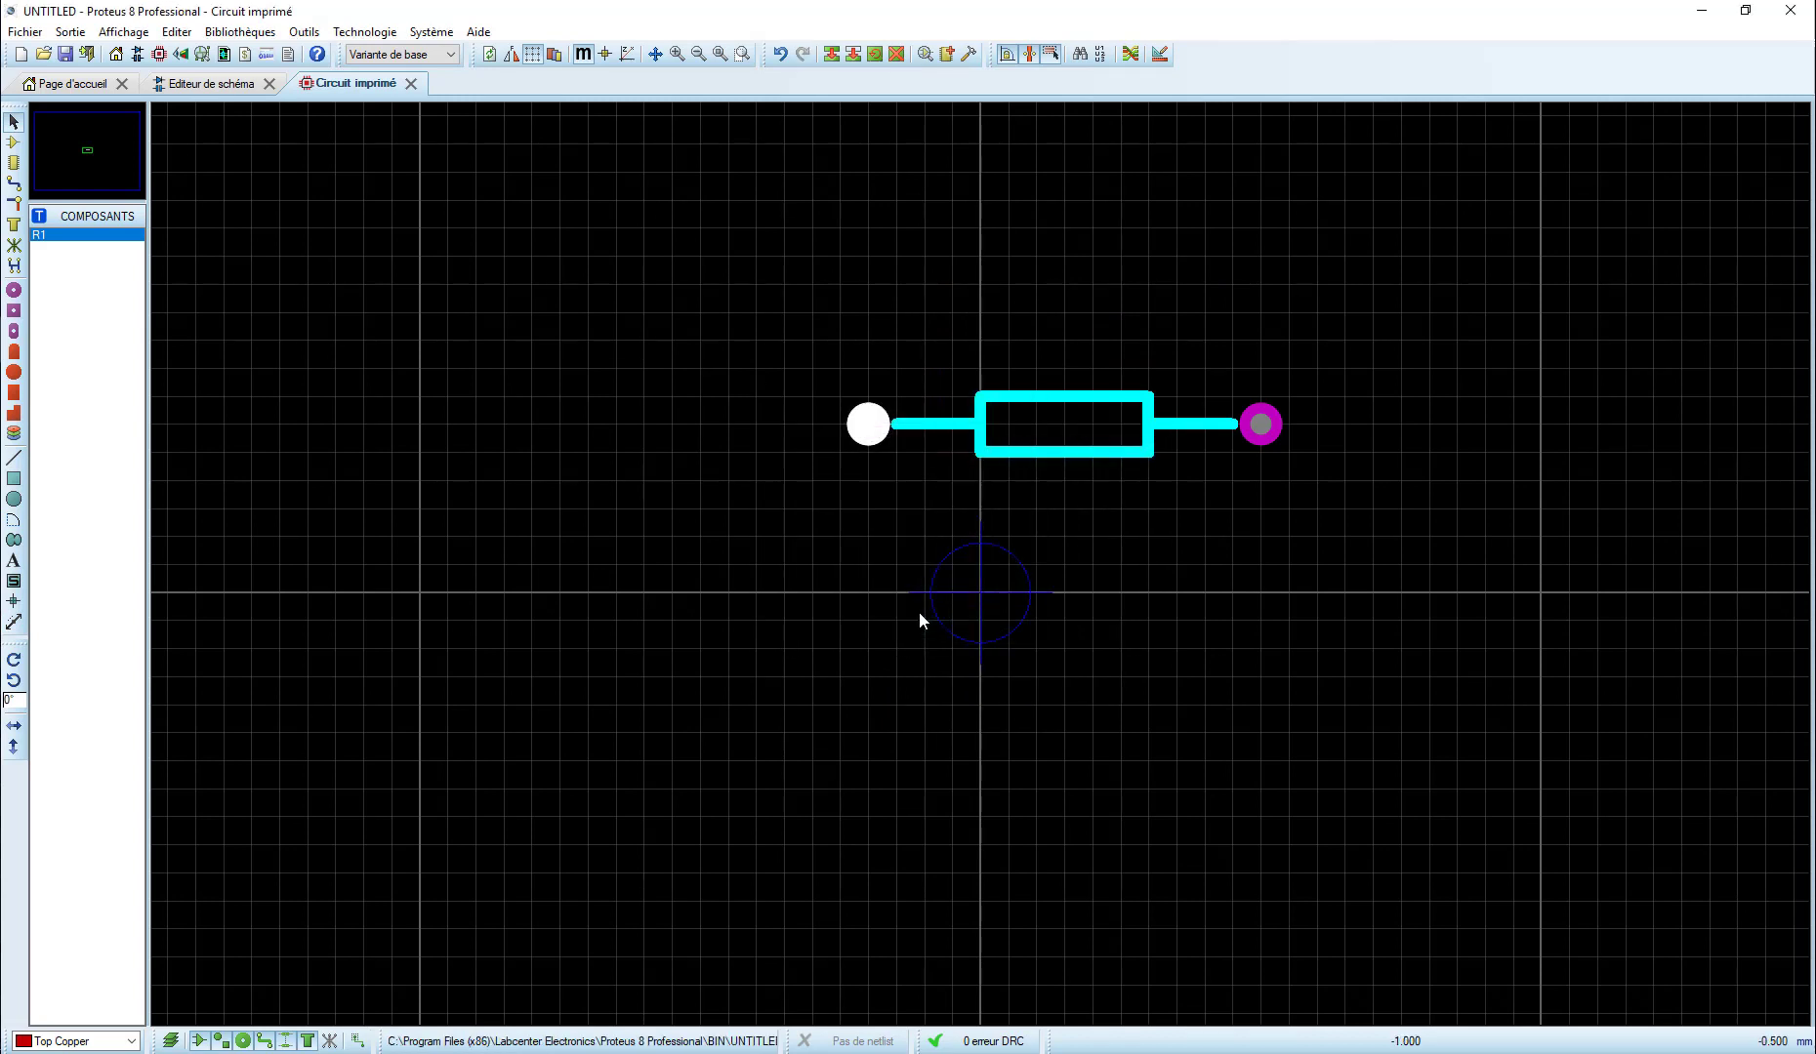
# Assign number 2 to the right pad of the footprint.
pyautogui.rightClick(1262, 423)
pyautogui.click(1328, 441)
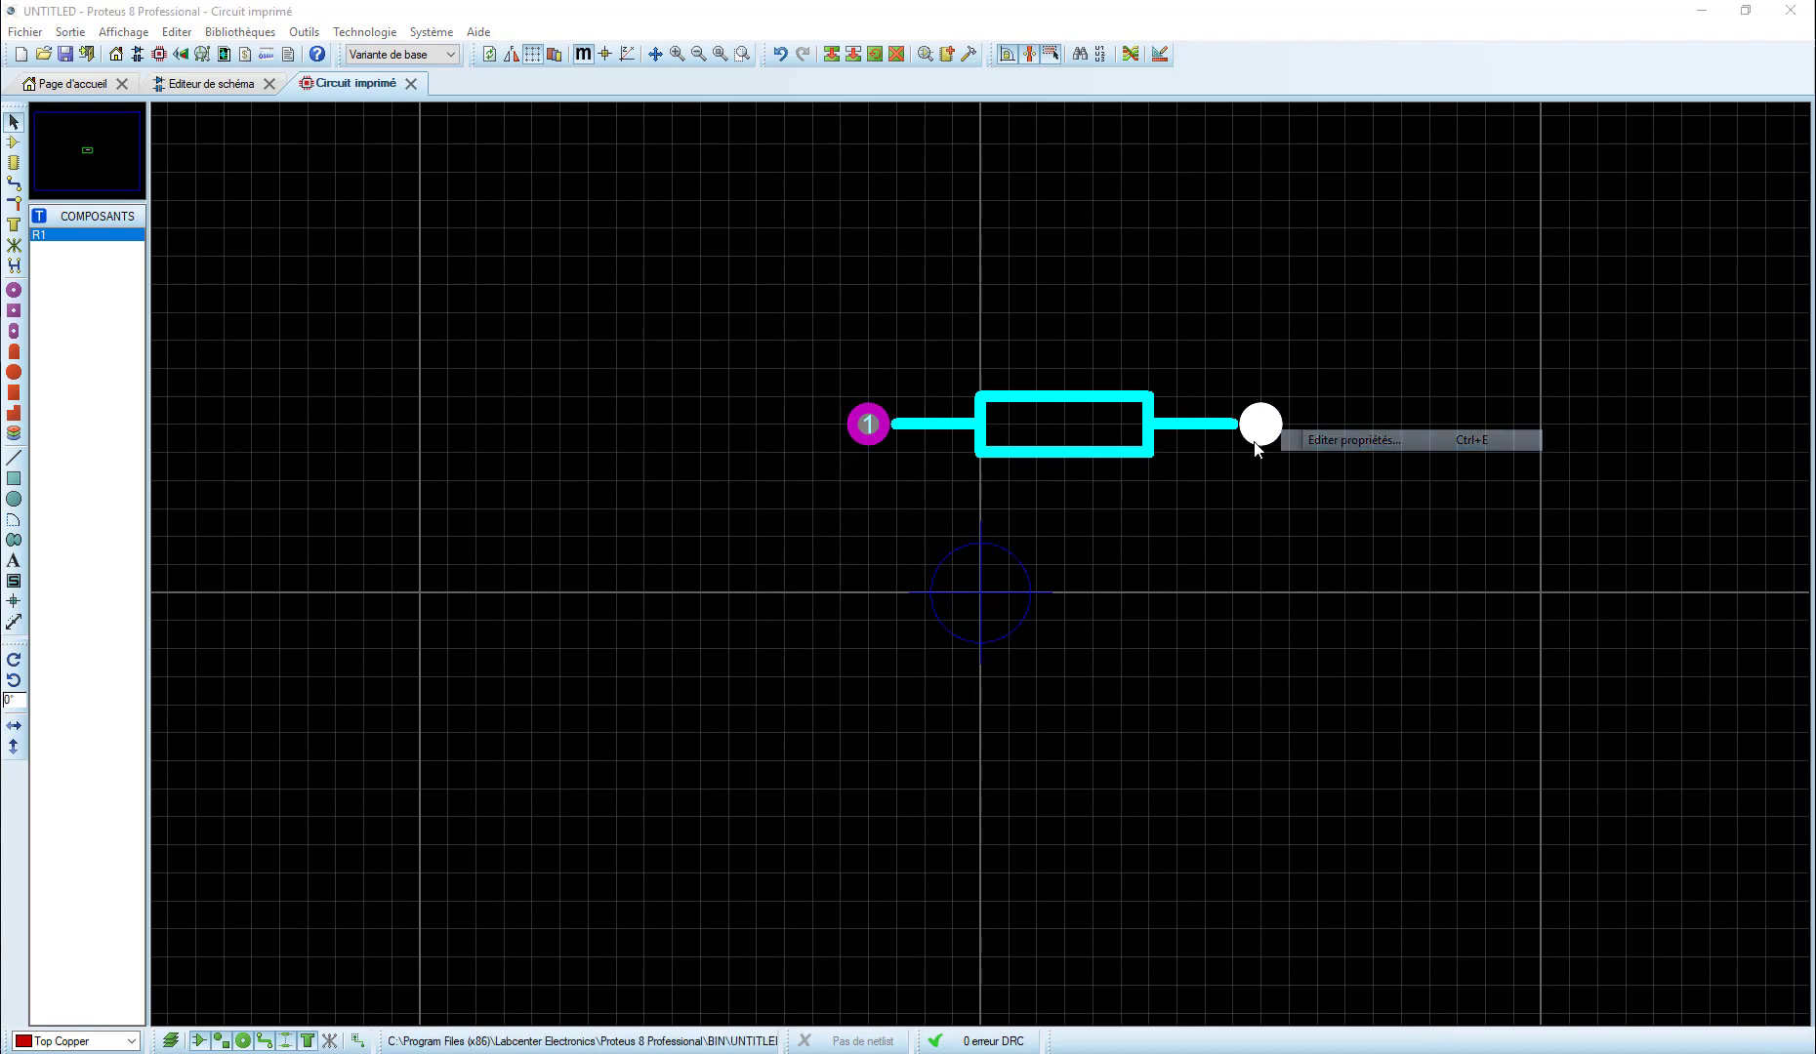
pyautogui.click(901, 605)
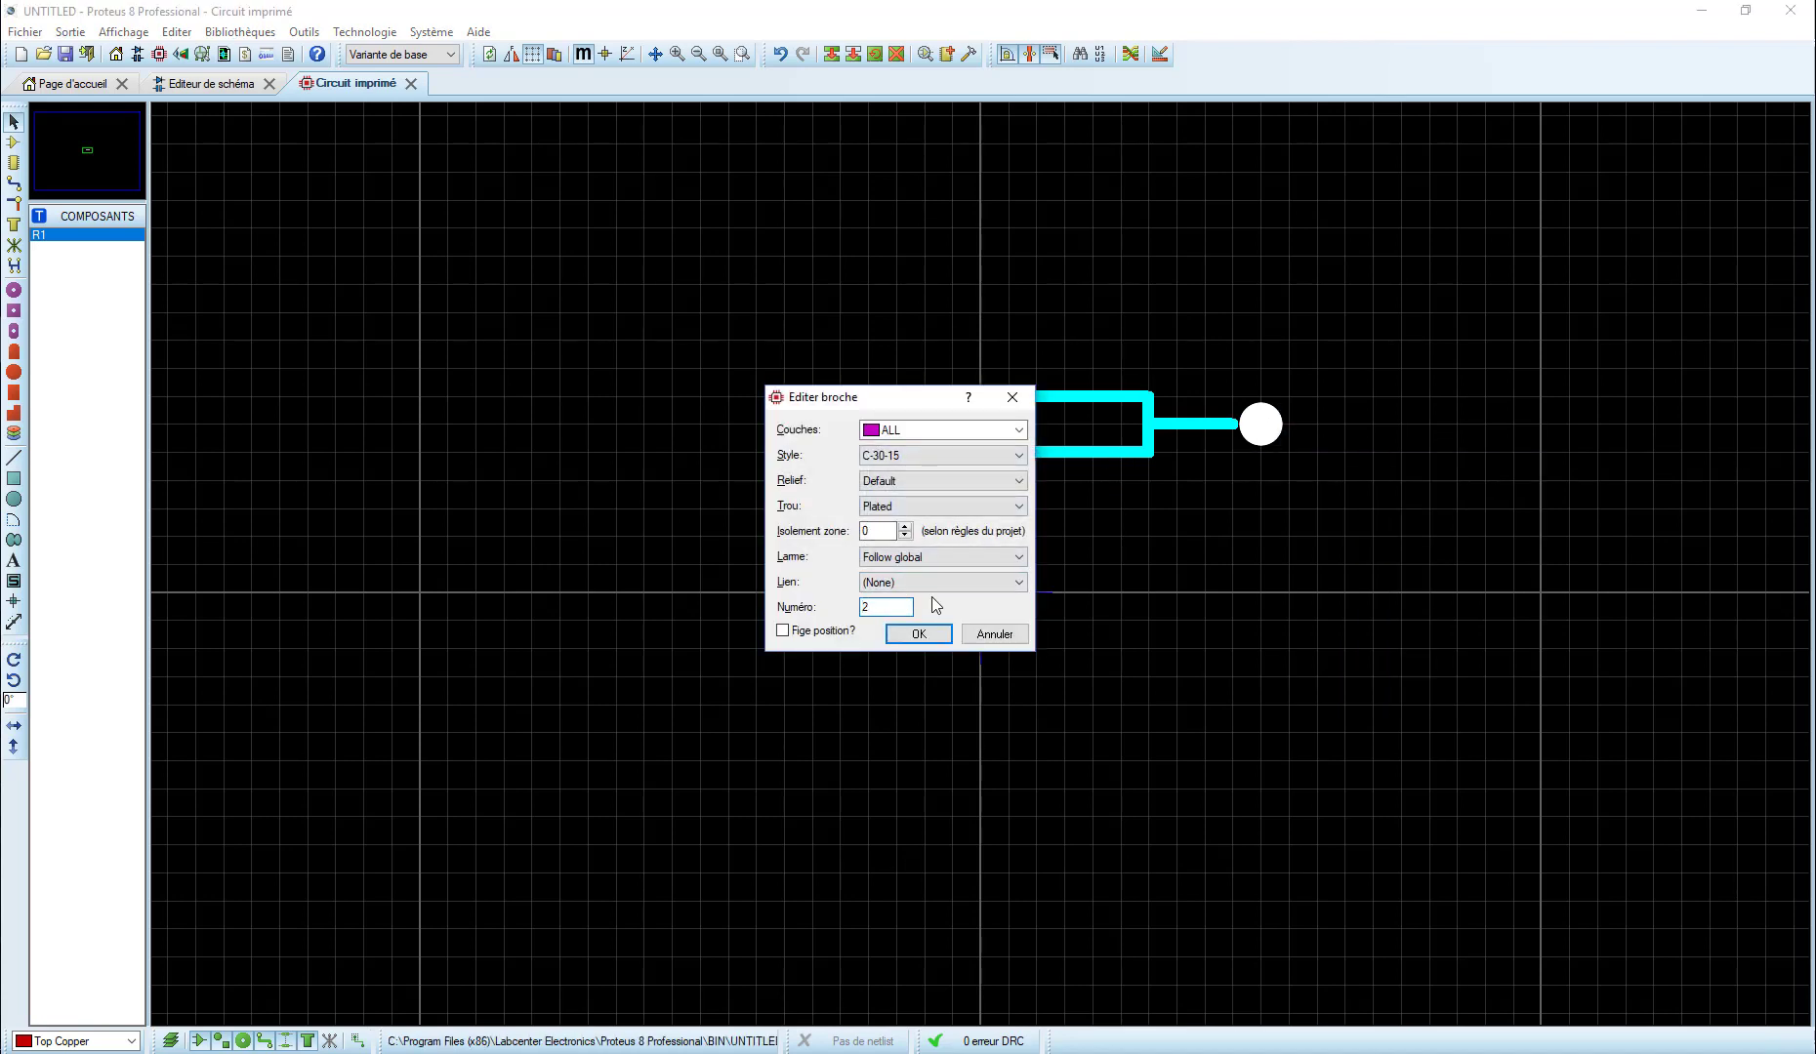
pyautogui.click(919, 634)
pyautogui.click(1166, 528)
# Start creating a package from the complete footprint, including the box, both lines and both pads, and name it RESISTANCE.
pyautogui.moveTo(784, 284); pyautogui.dragTo(1333, 517)
pyautogui.rightClick(899, 357)
pyautogui.click(966, 851)
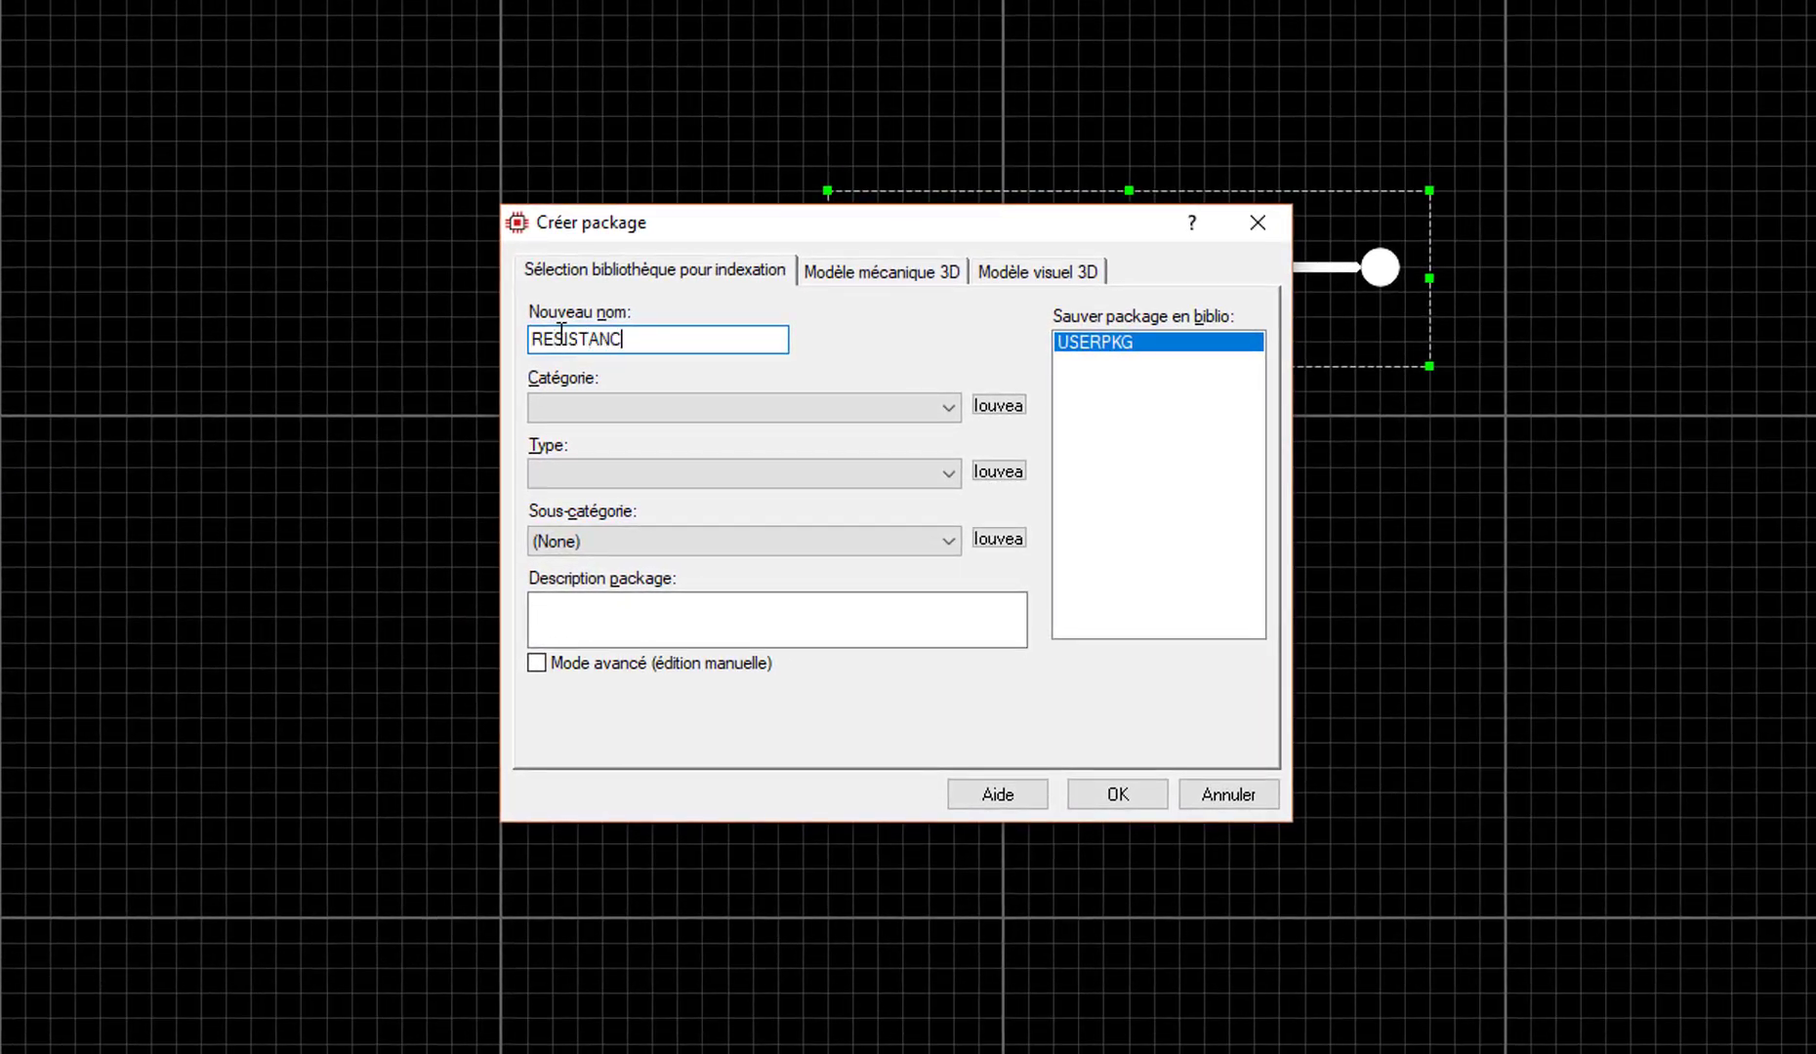
# Index the package under category Discrete Components and type Through Hole, keeping the sub-category as (None).
pyautogui.click(626, 405)
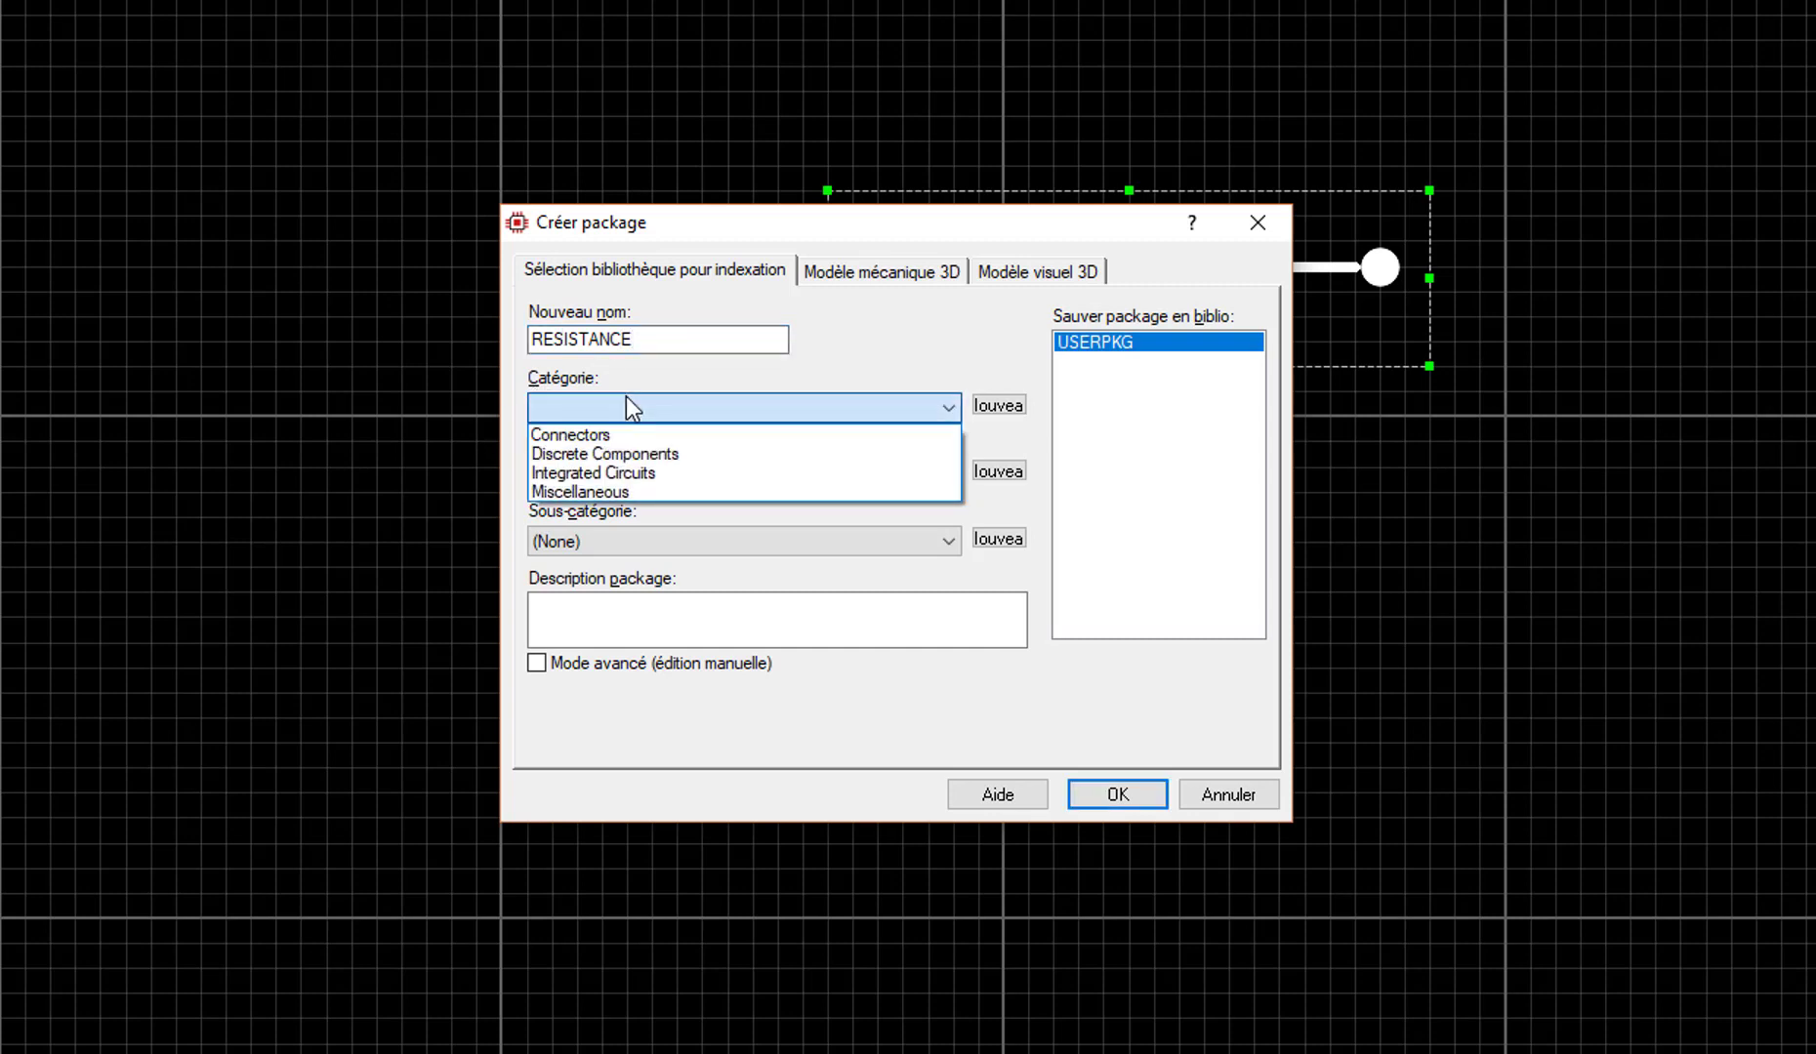
pyautogui.click(616, 455)
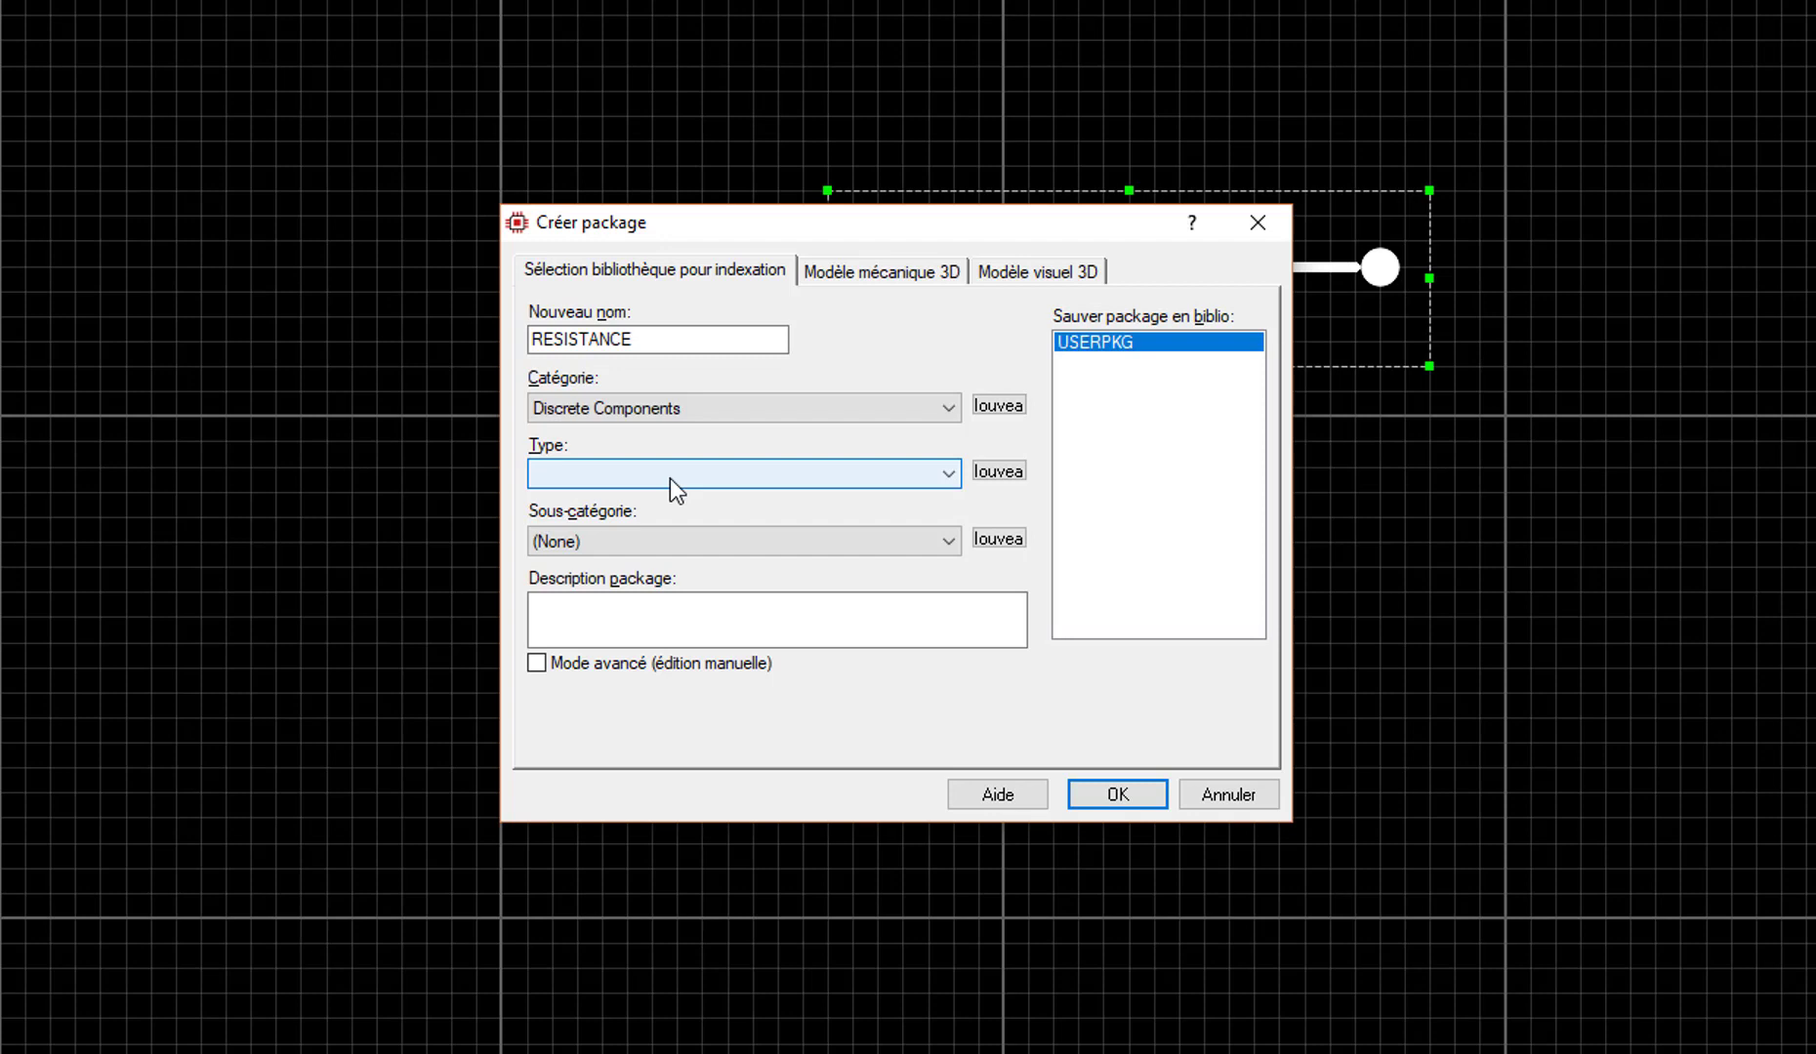
pyautogui.click(670, 479)
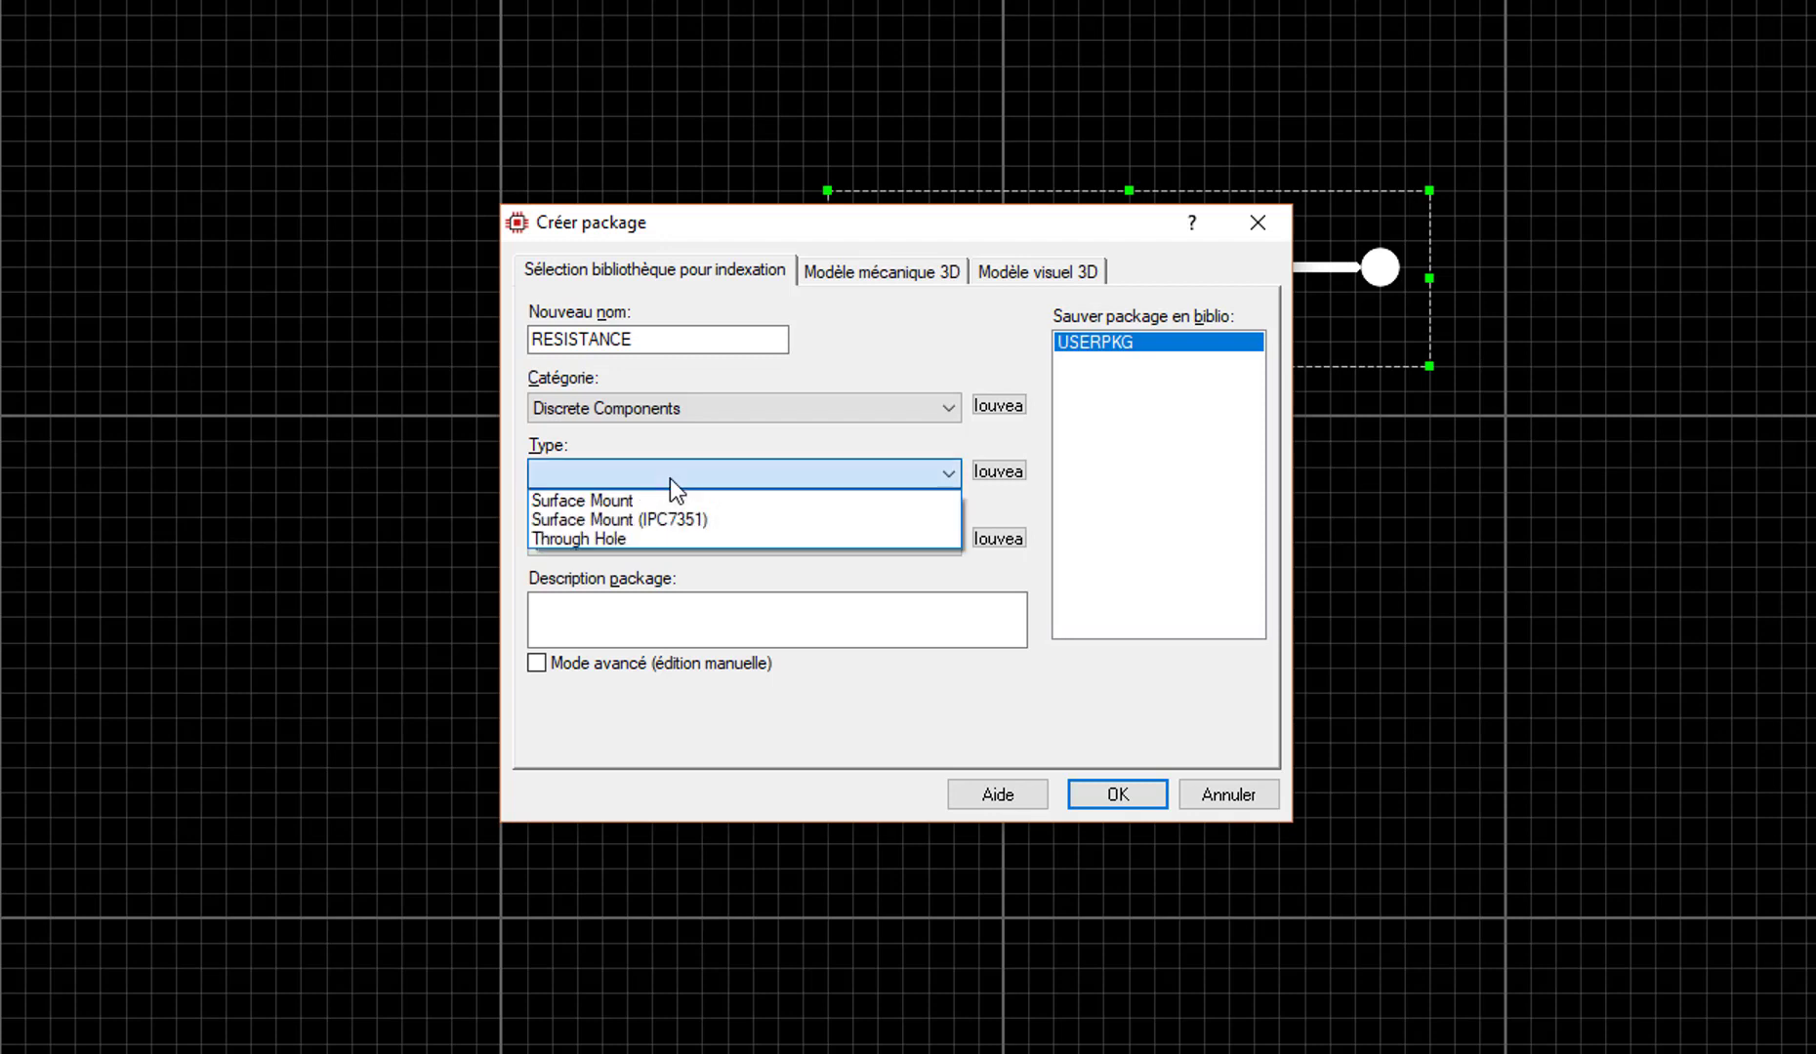
pyautogui.click(623, 553)
pyautogui.click(565, 469)
pyautogui.click(570, 541)
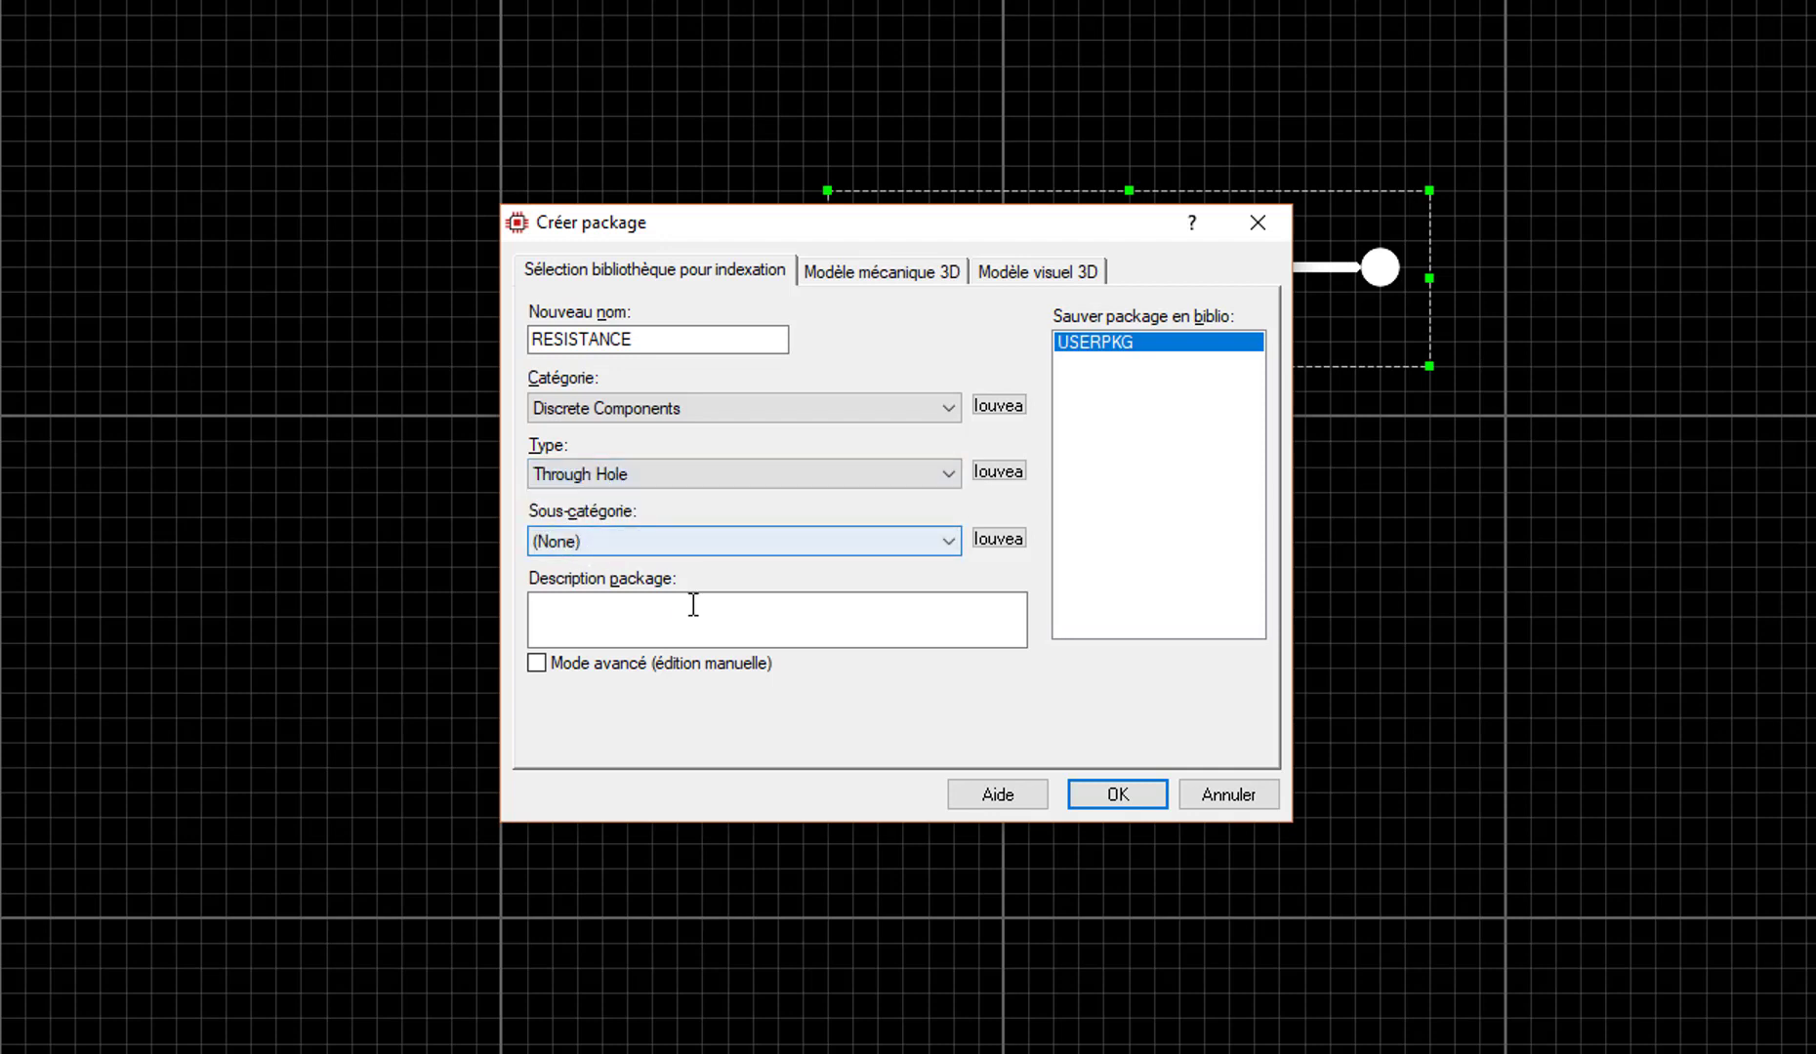
# Leave the package description empty, save the package in the USERPKG library and deselect the footprint.
pyautogui.click(693, 605)
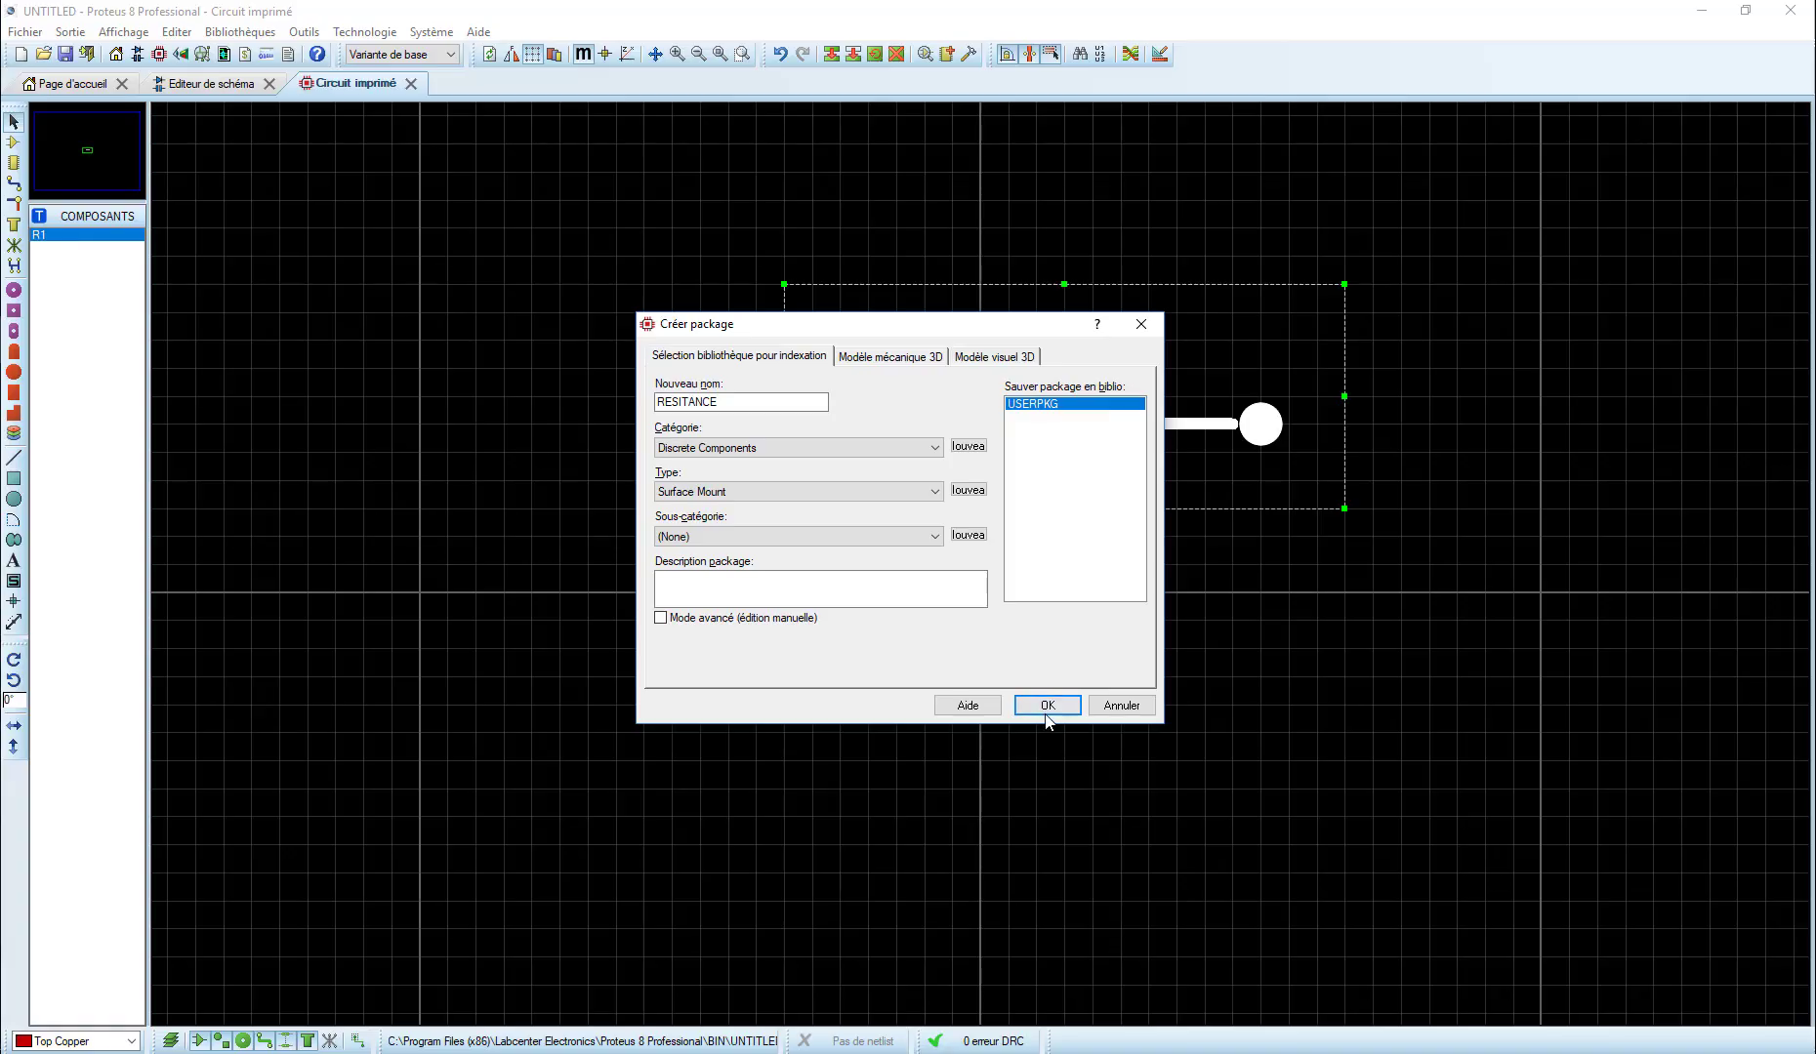
pyautogui.click(1046, 715)
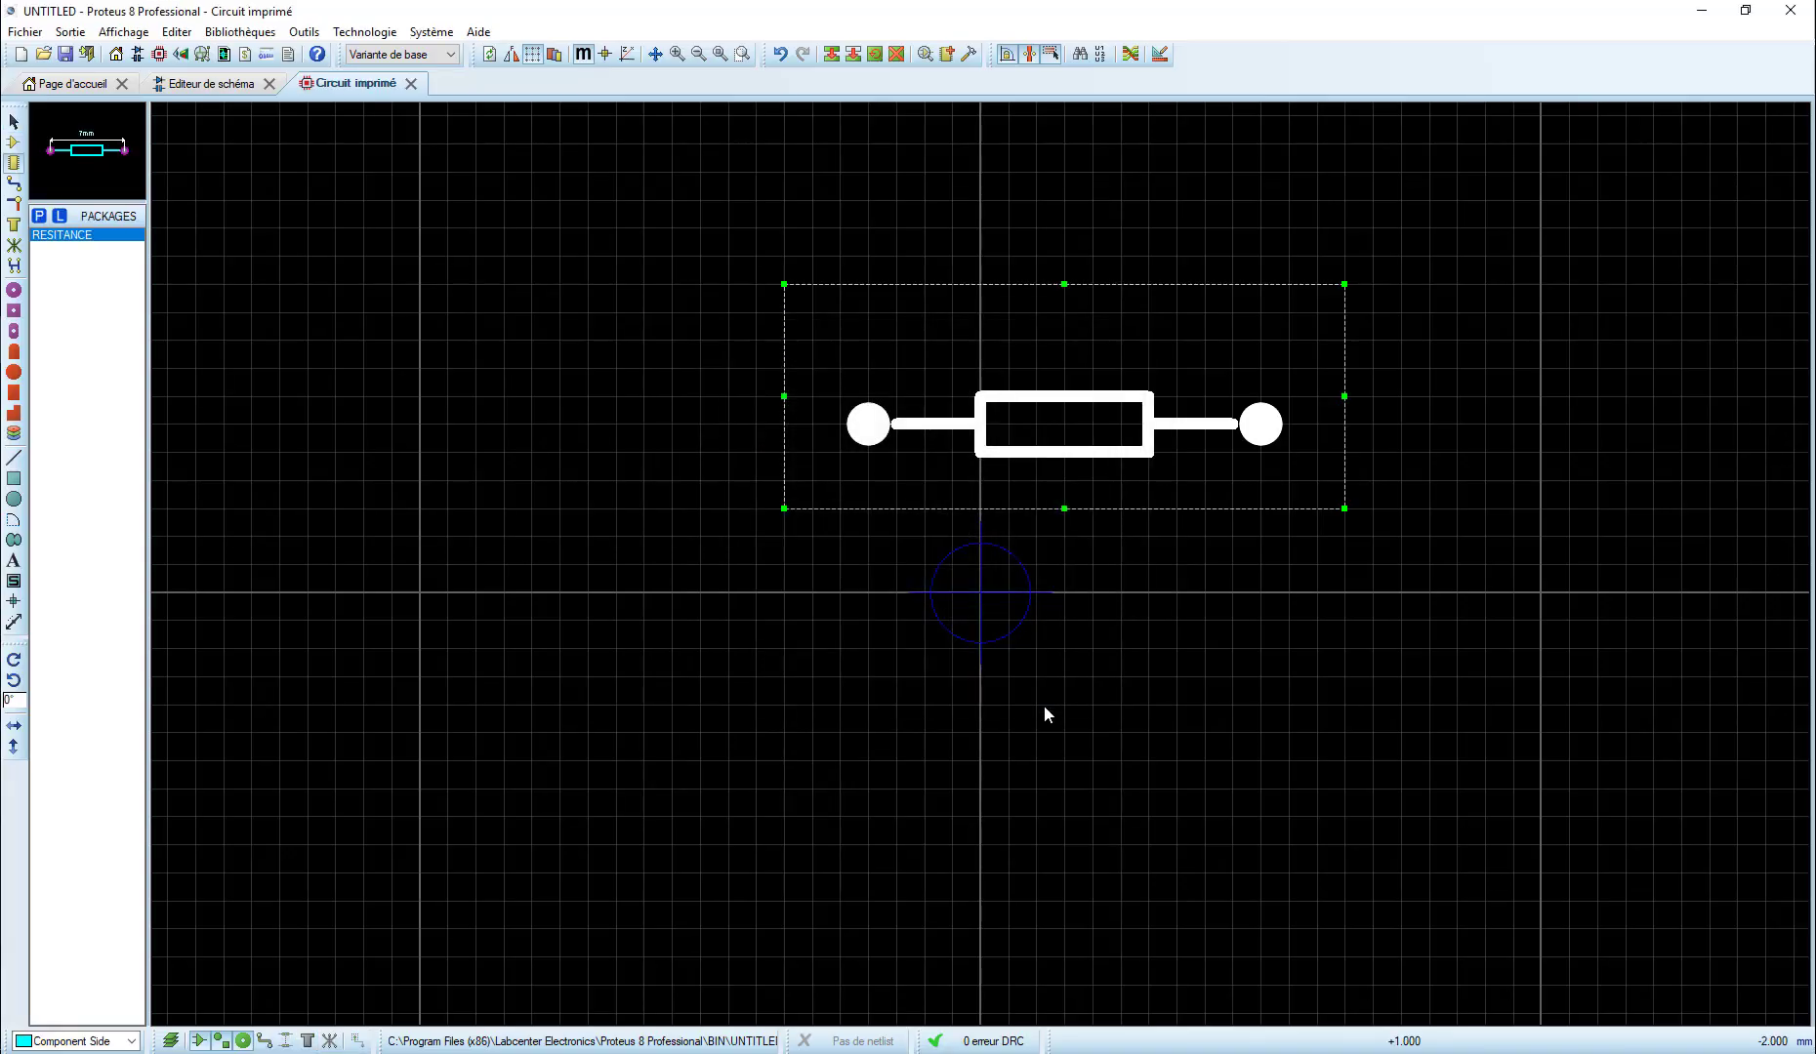
pyautogui.click(653, 364)
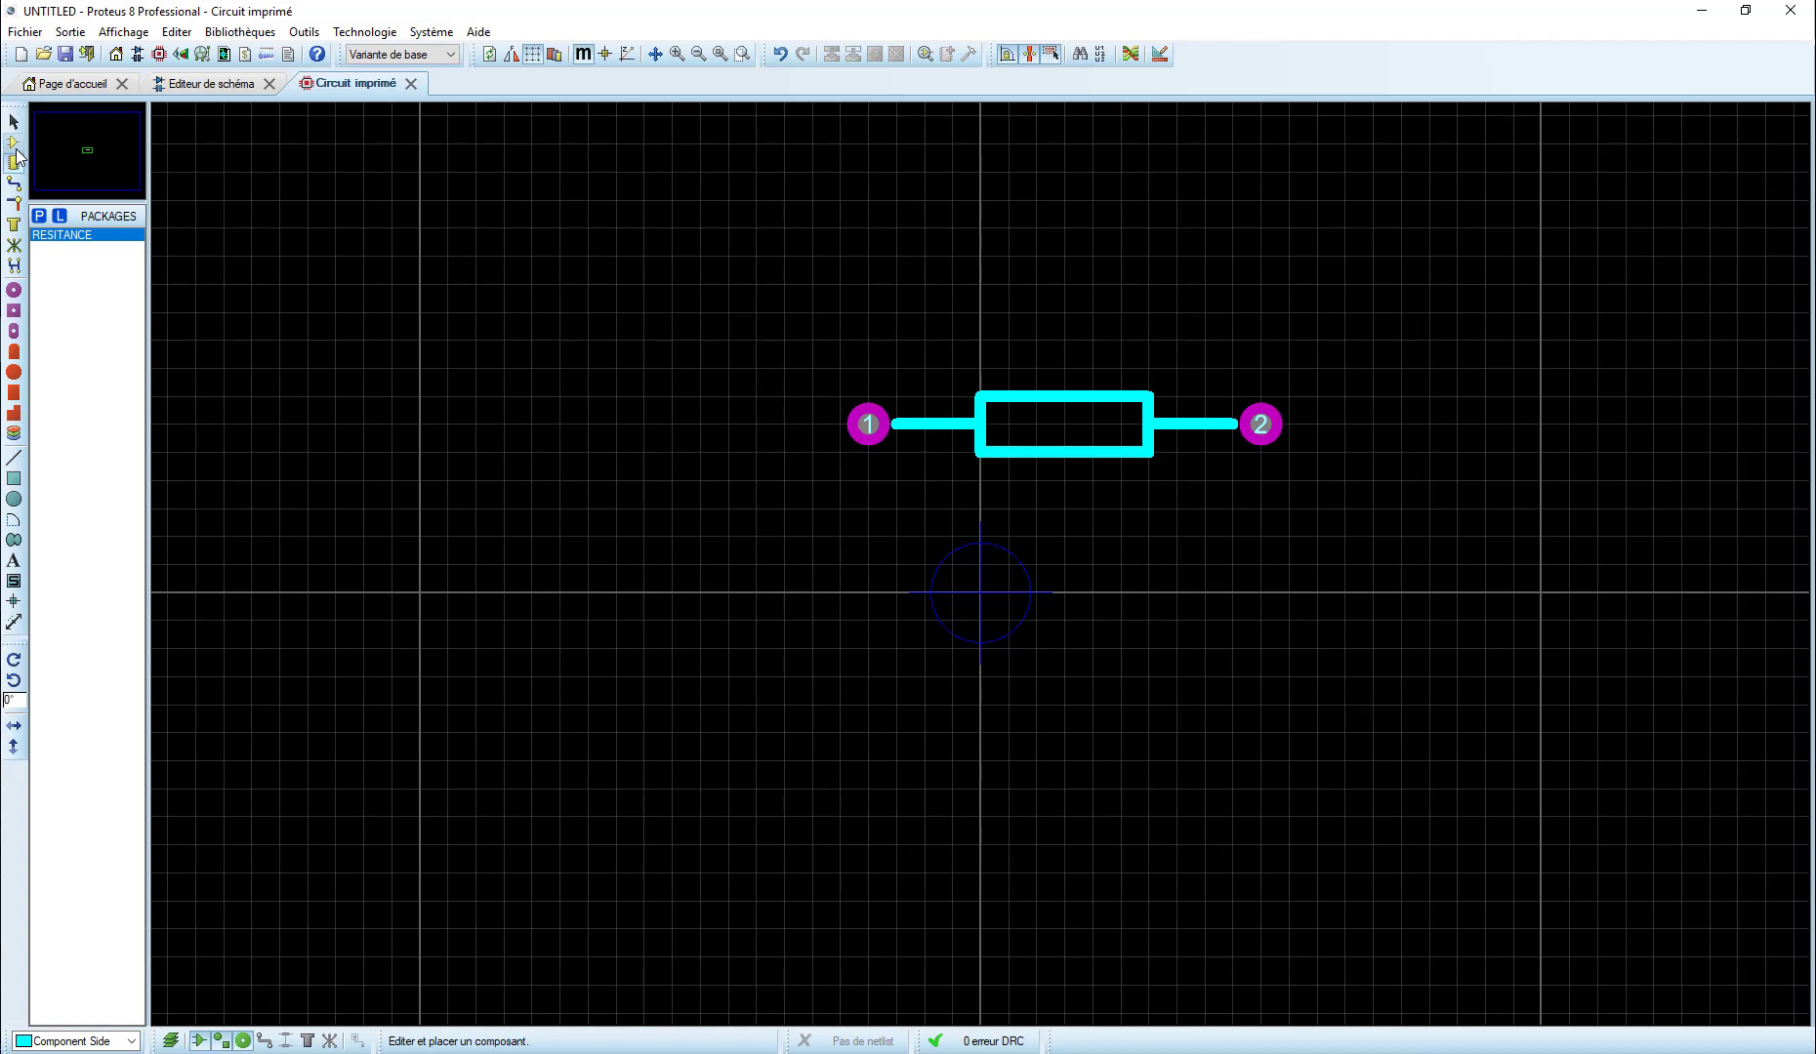
# Place R1 in the layout above the drawn footprint, choosing the RESISTANCE package from the USERPKG library for it.
pyautogui.click(14, 143)
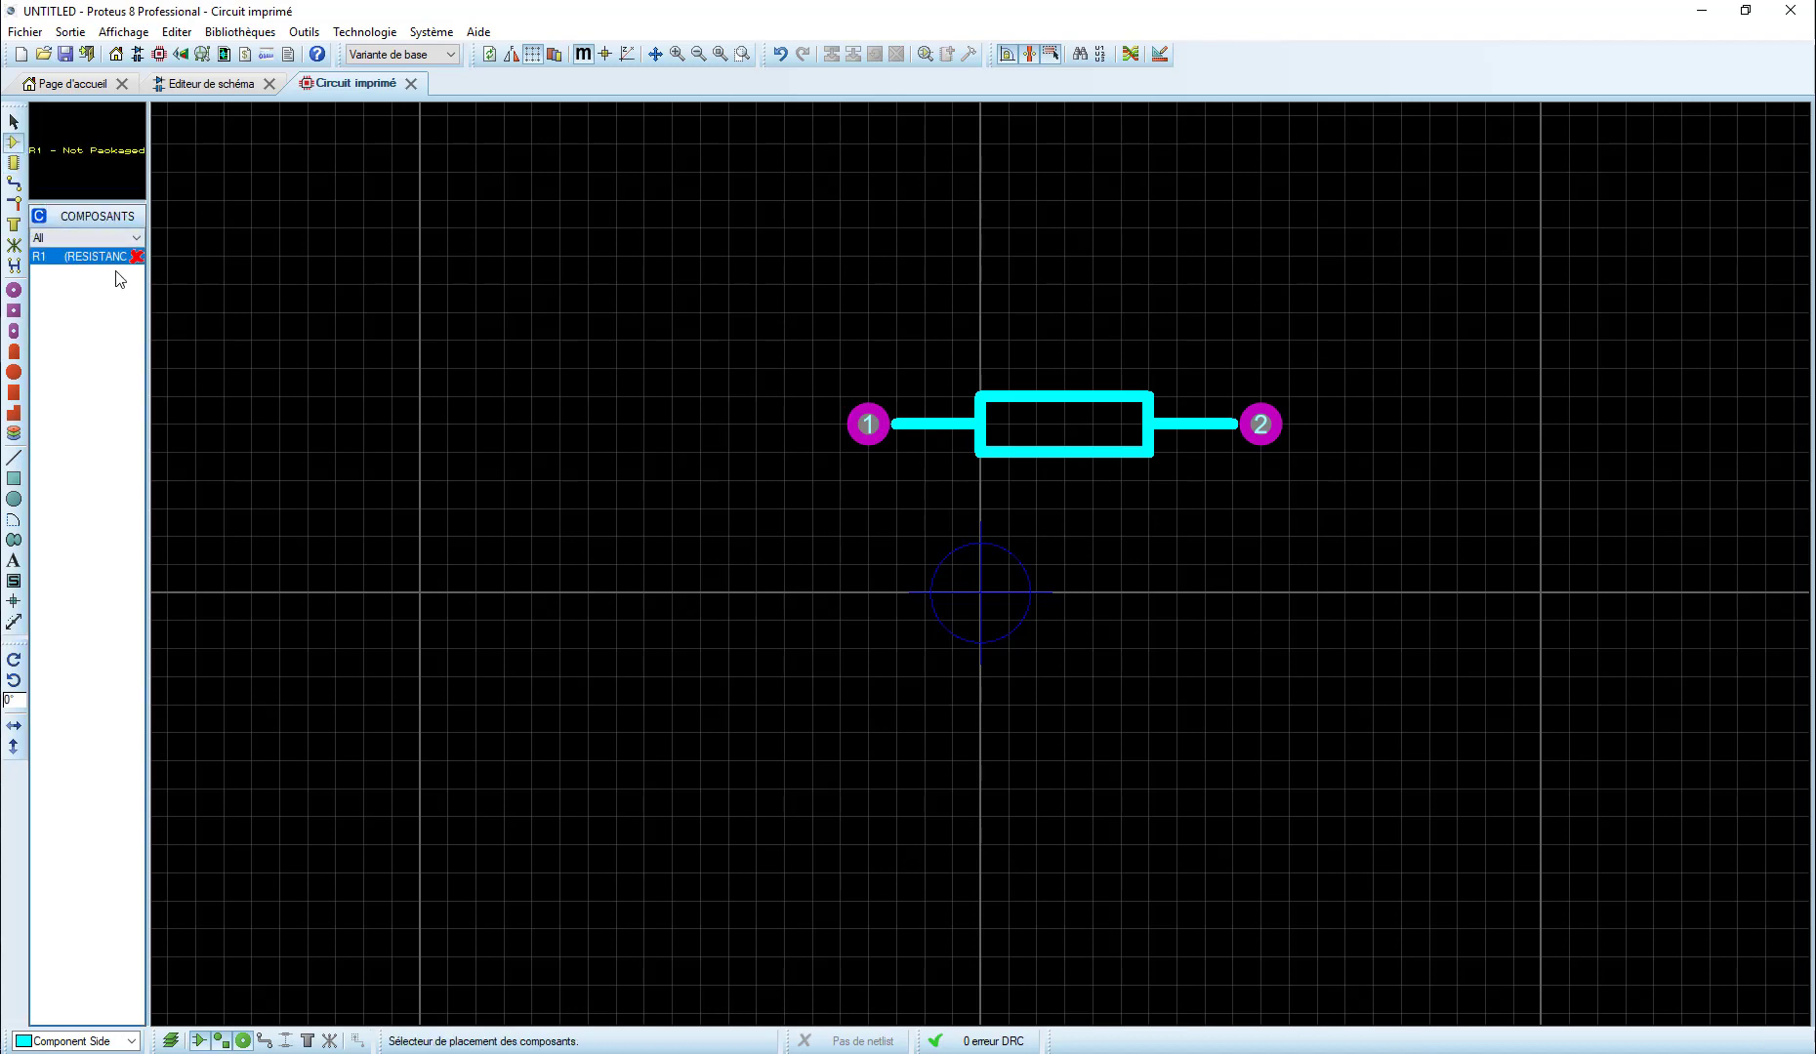
pyautogui.click(712, 273)
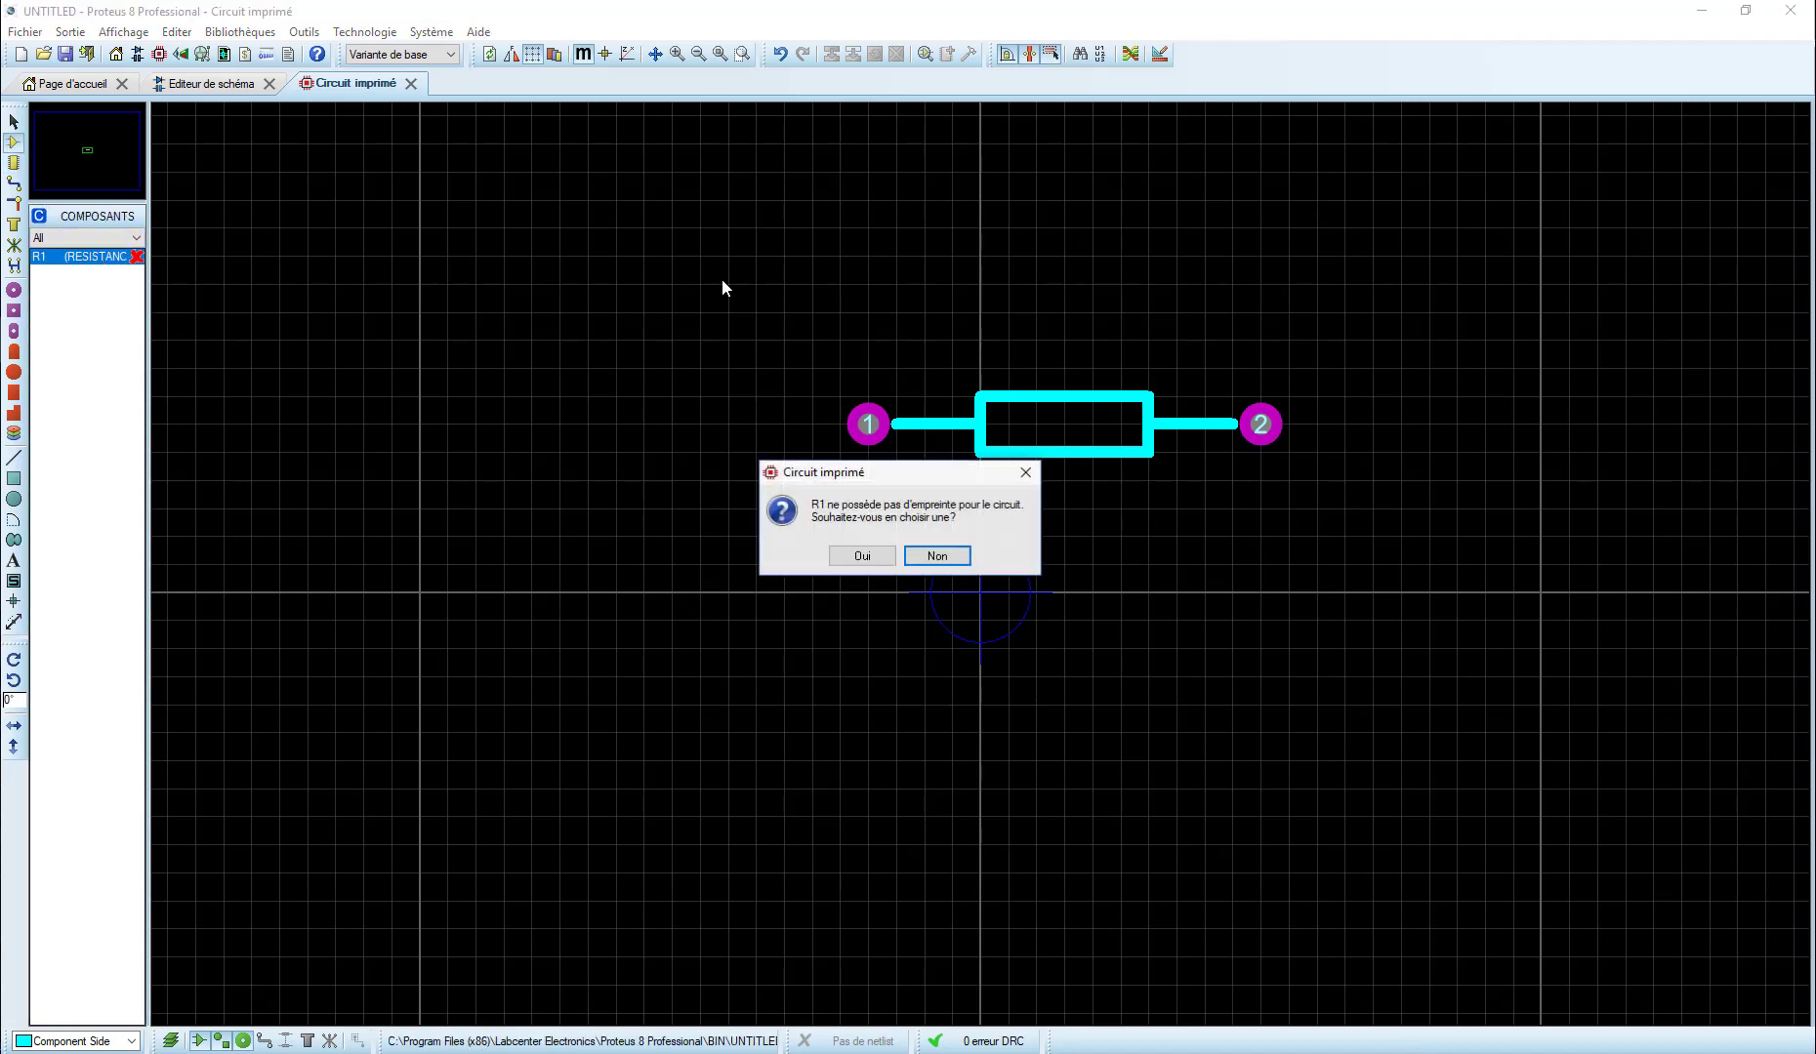
pyautogui.click(860, 558)
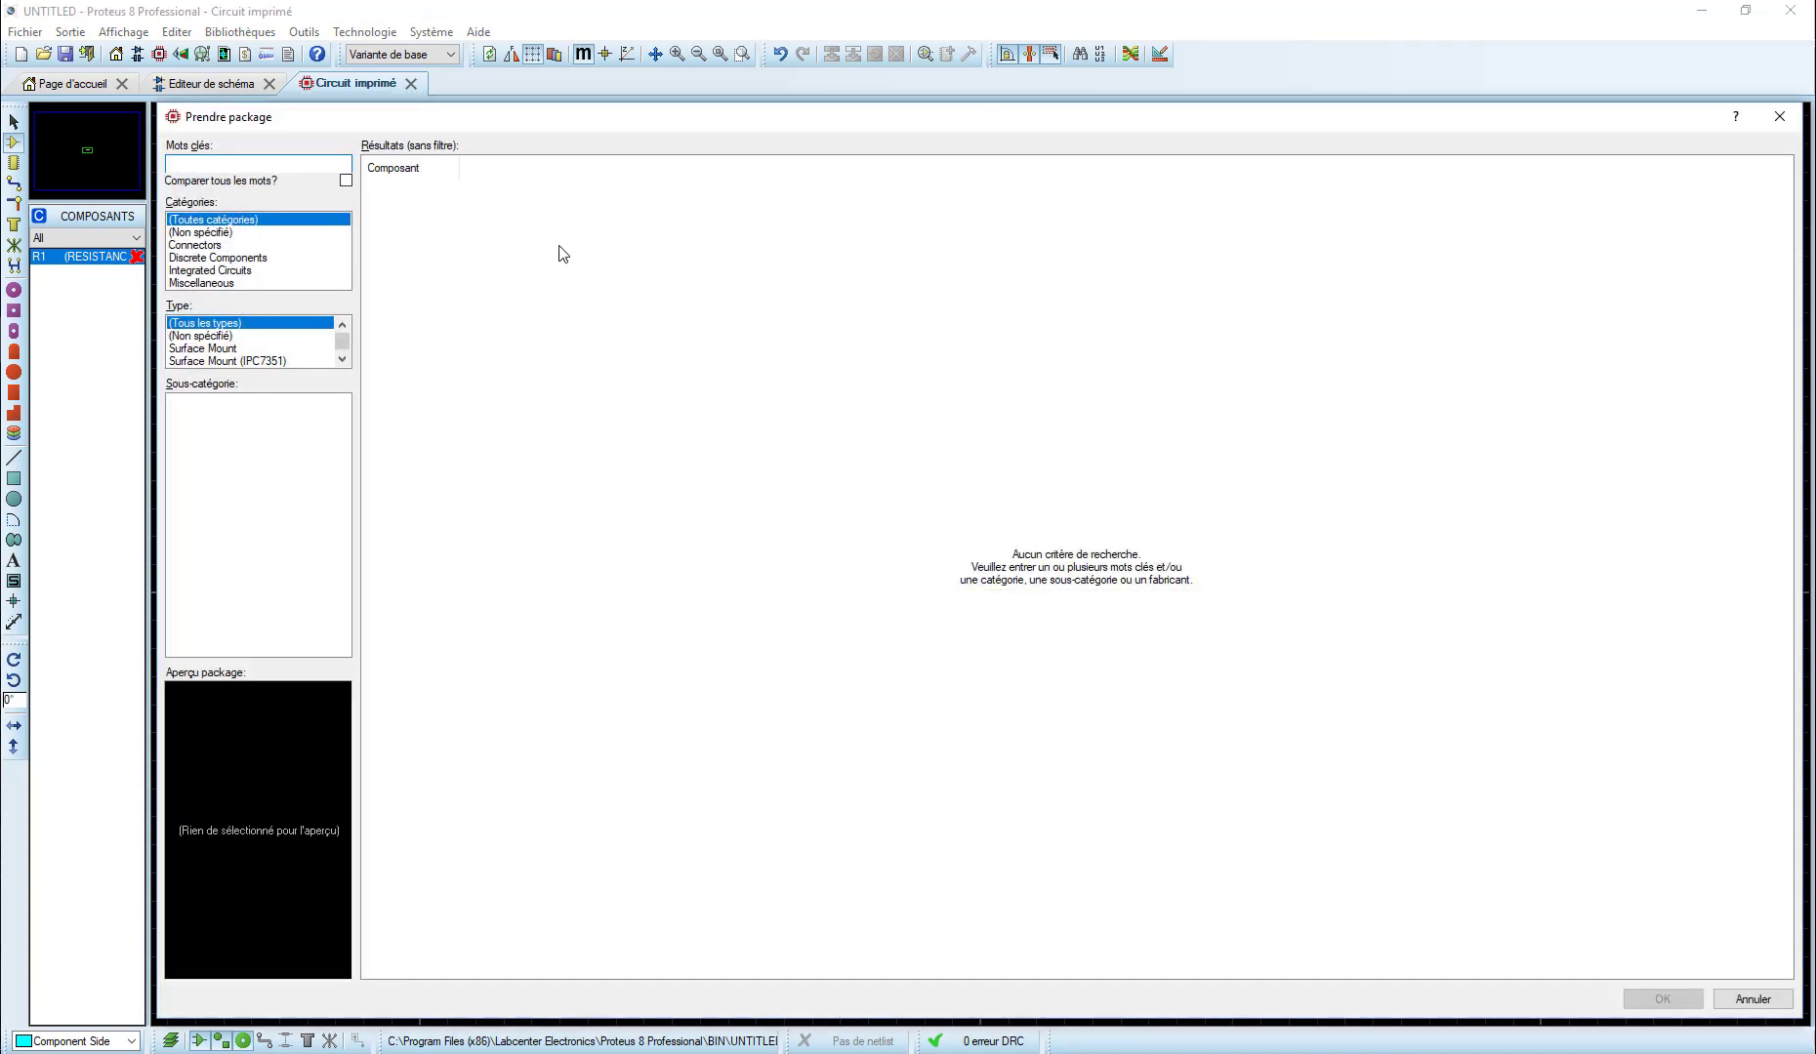
pyautogui.click(302, 163)
pyautogui.write('RESISTANCE')
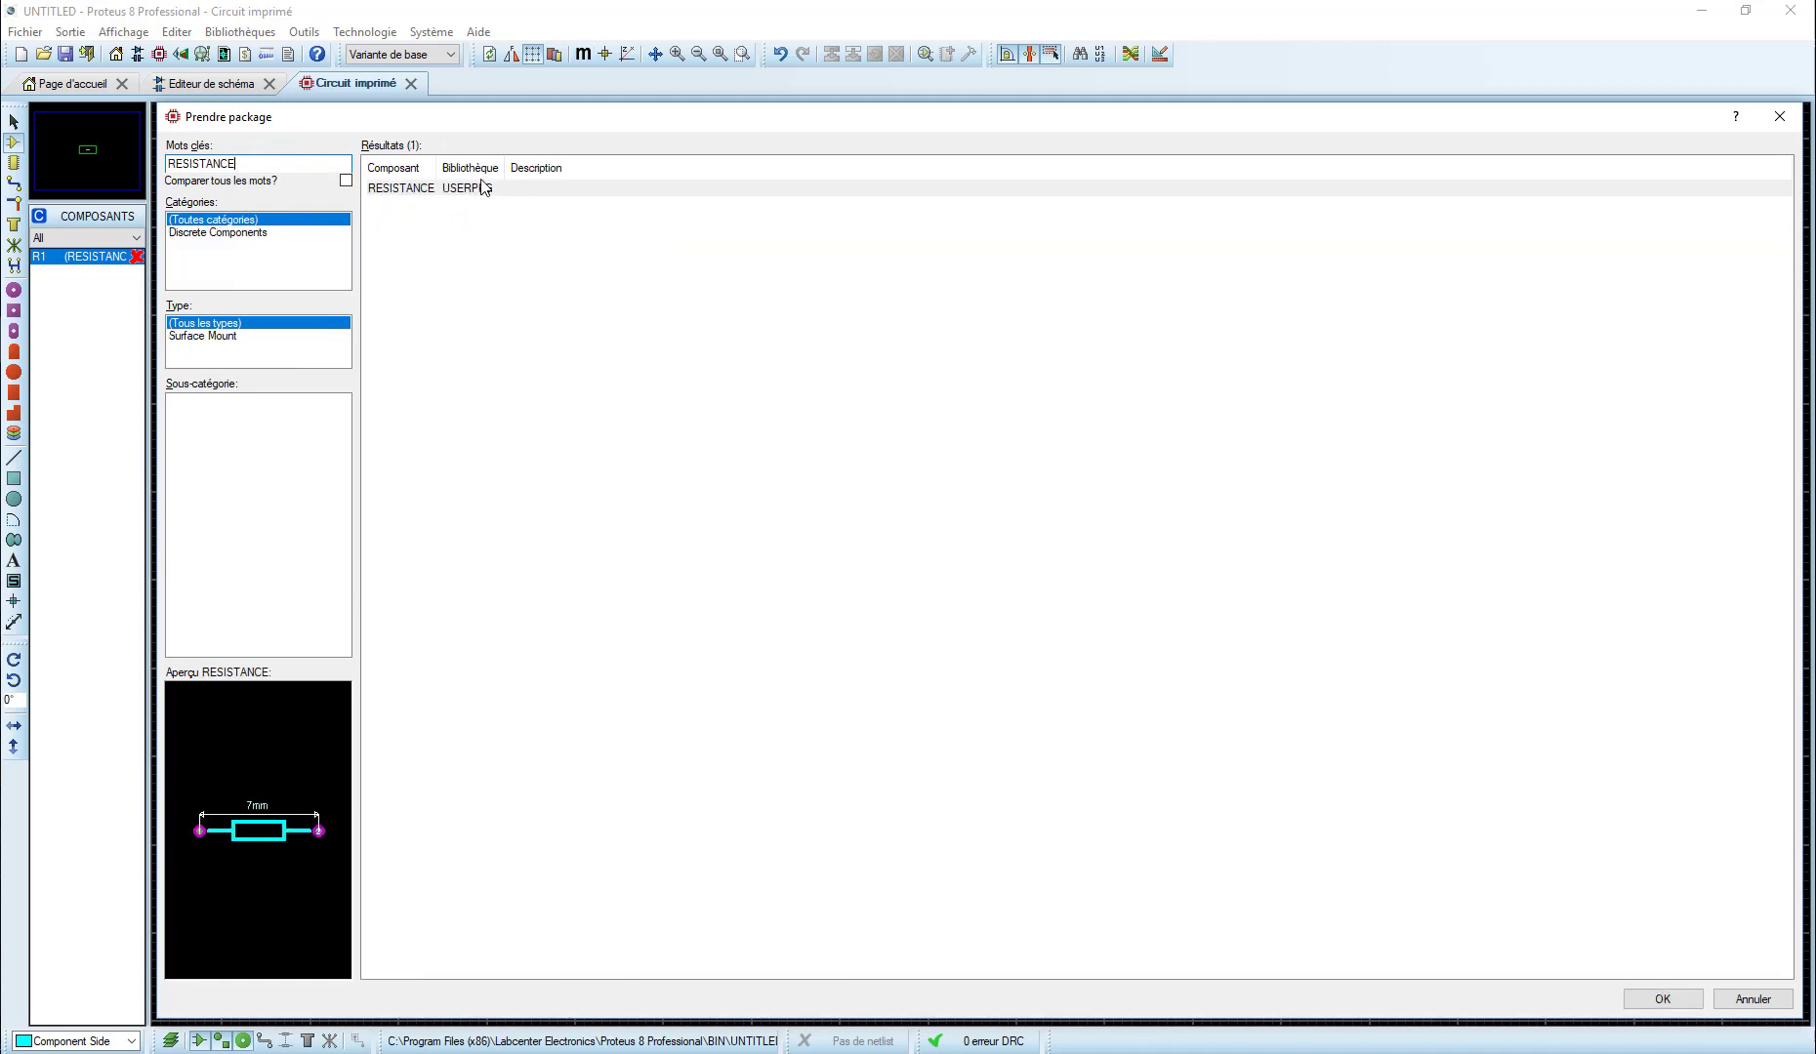
pyautogui.click(466, 190)
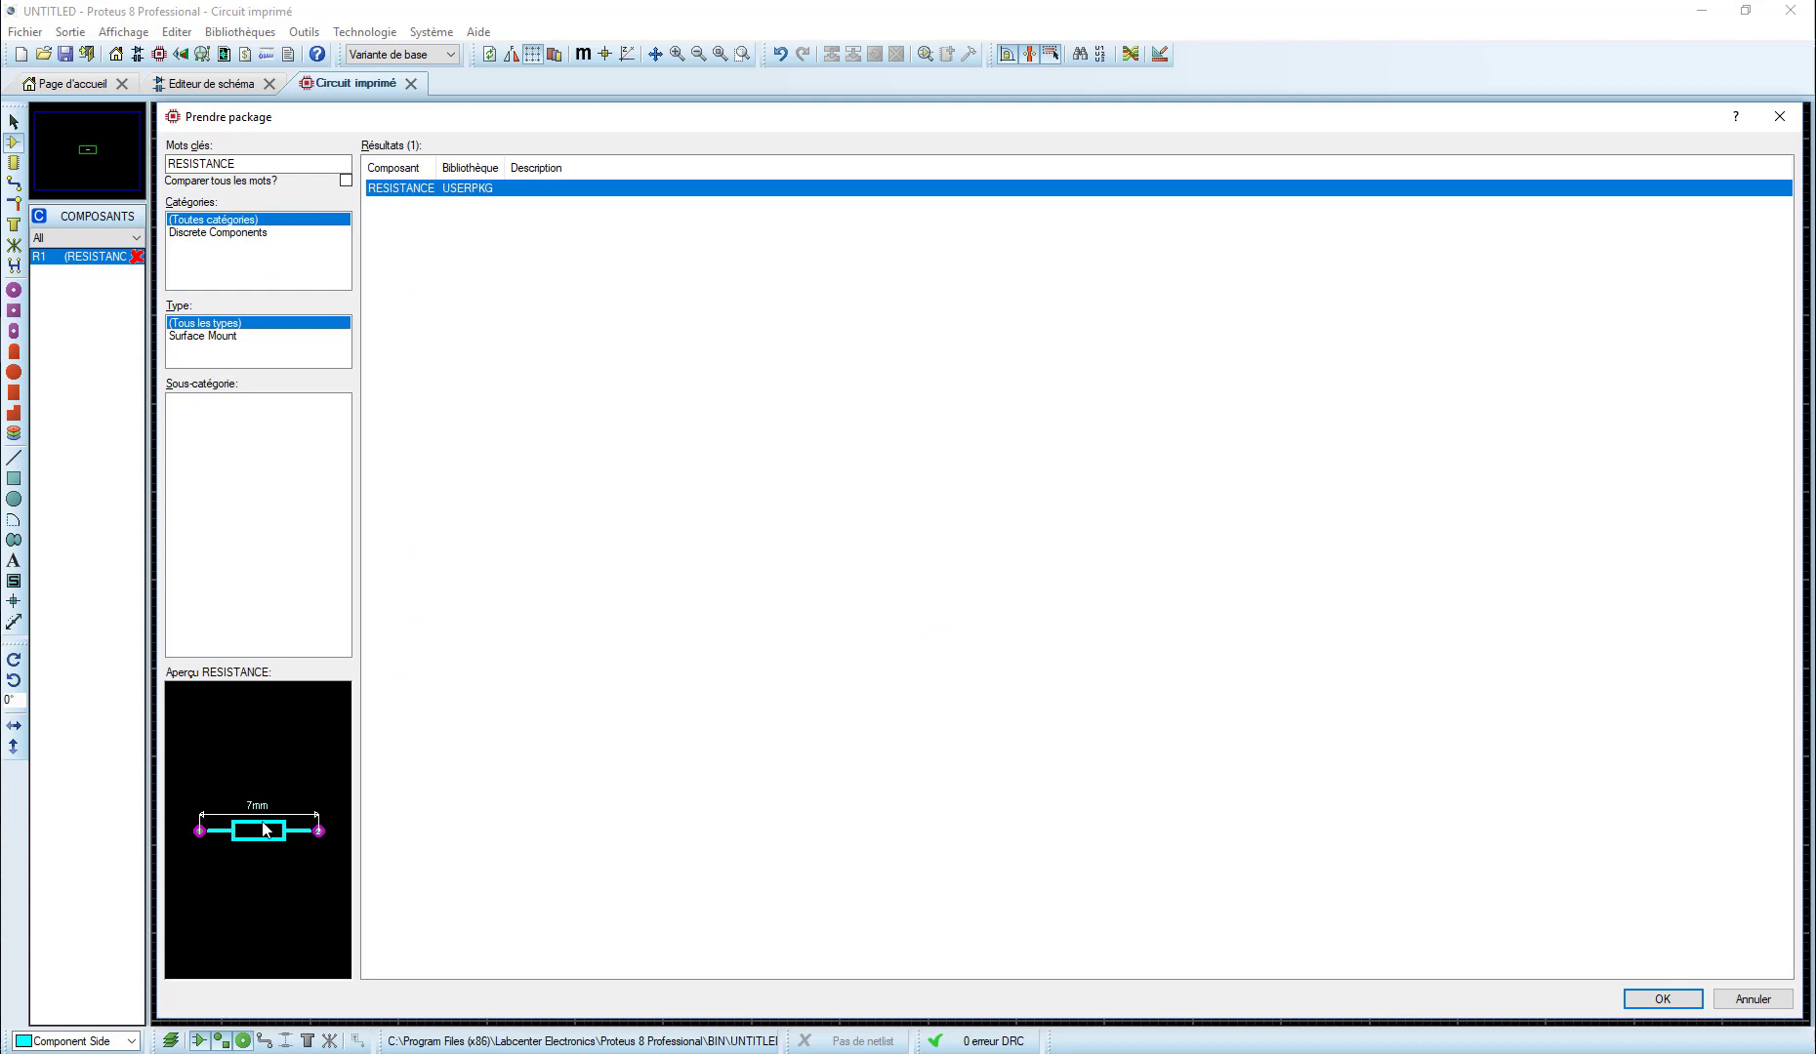
pyautogui.doubleClick(478, 187)
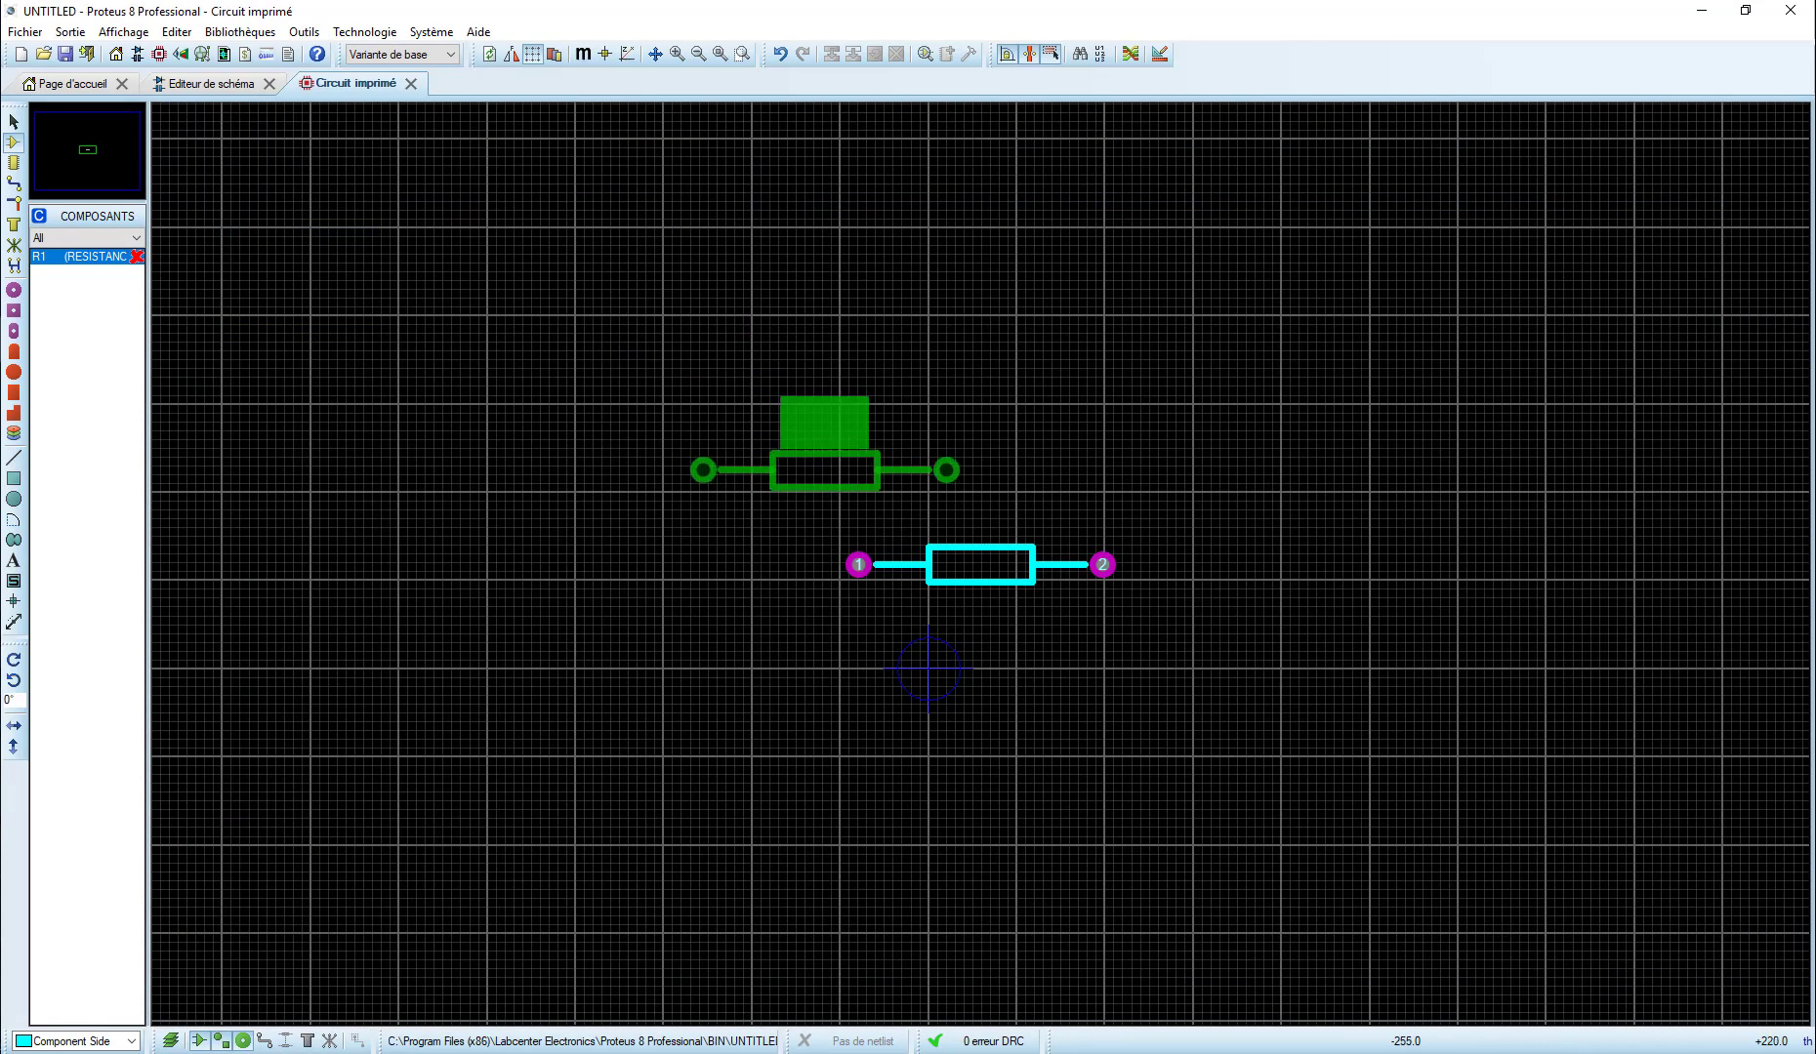
pyautogui.click(853, 399)
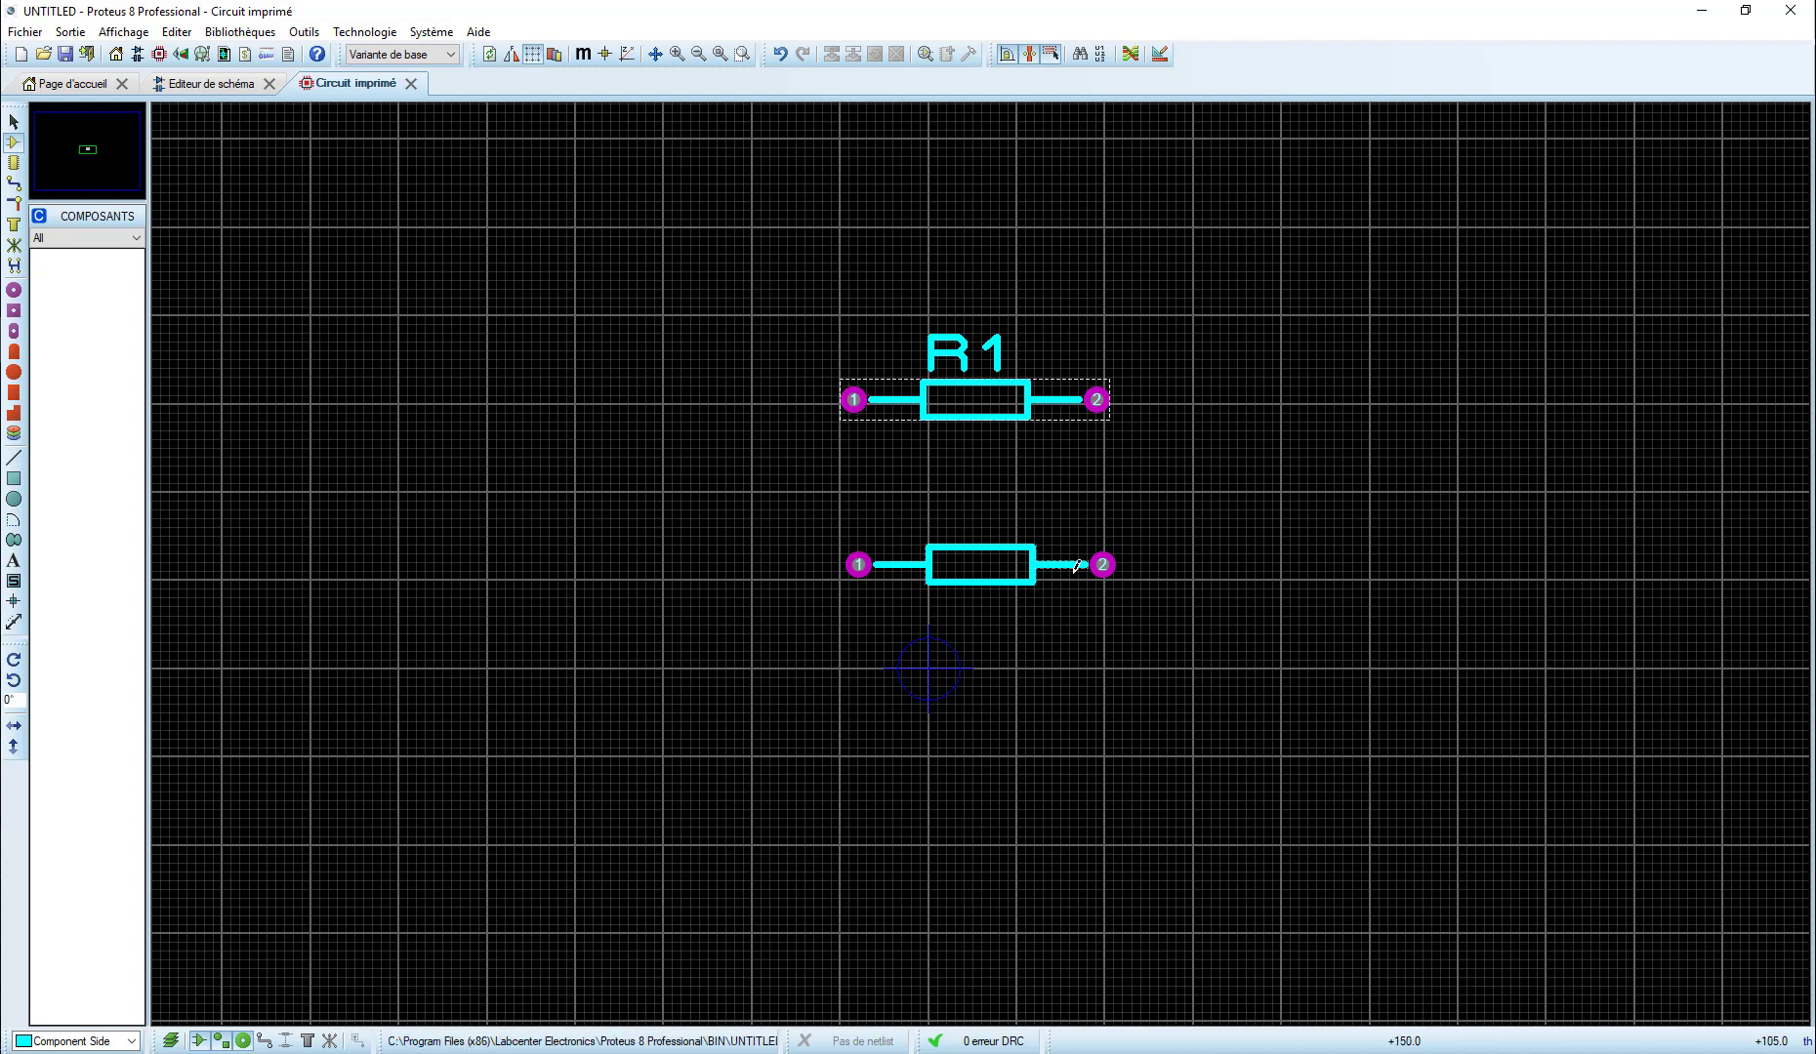
# In the schematic editor, open the packaging tool for R1 and add the RESISTANCE package from the USERPKG library.
pyautogui.click(205, 83)
pyautogui.rightClick(663, 343)
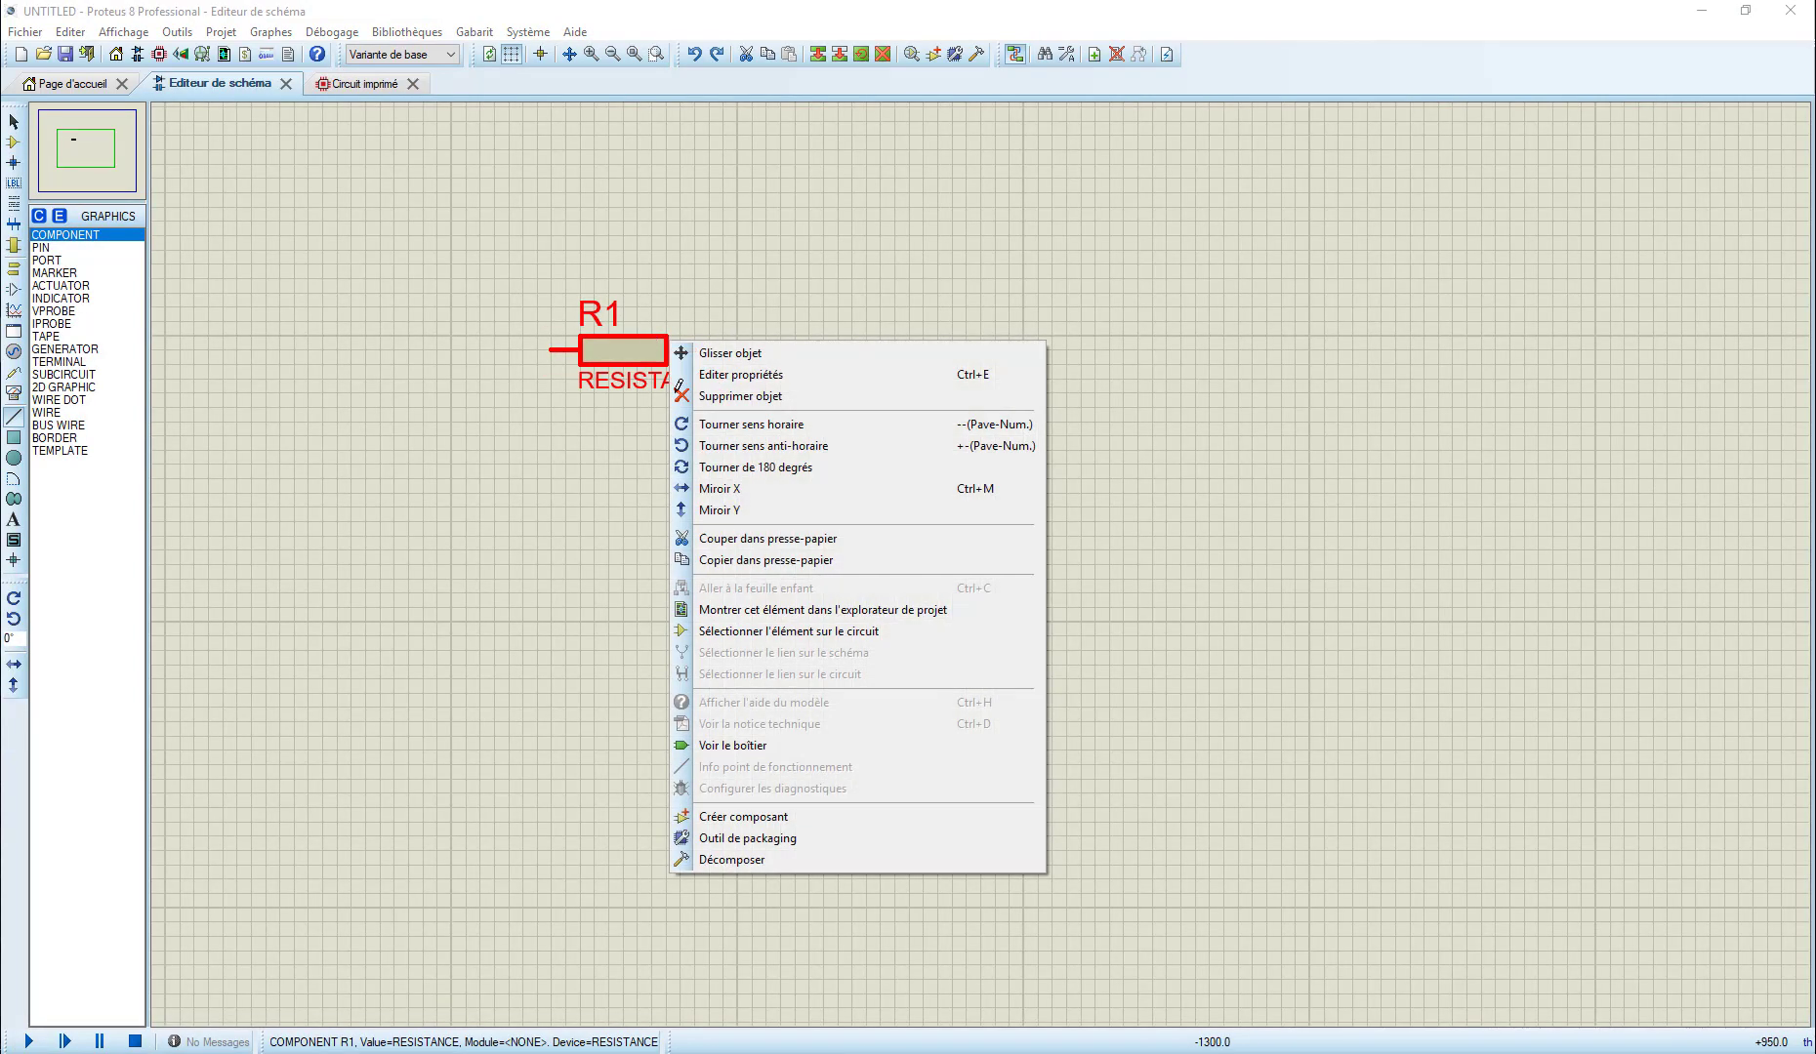
pyautogui.click(747, 840)
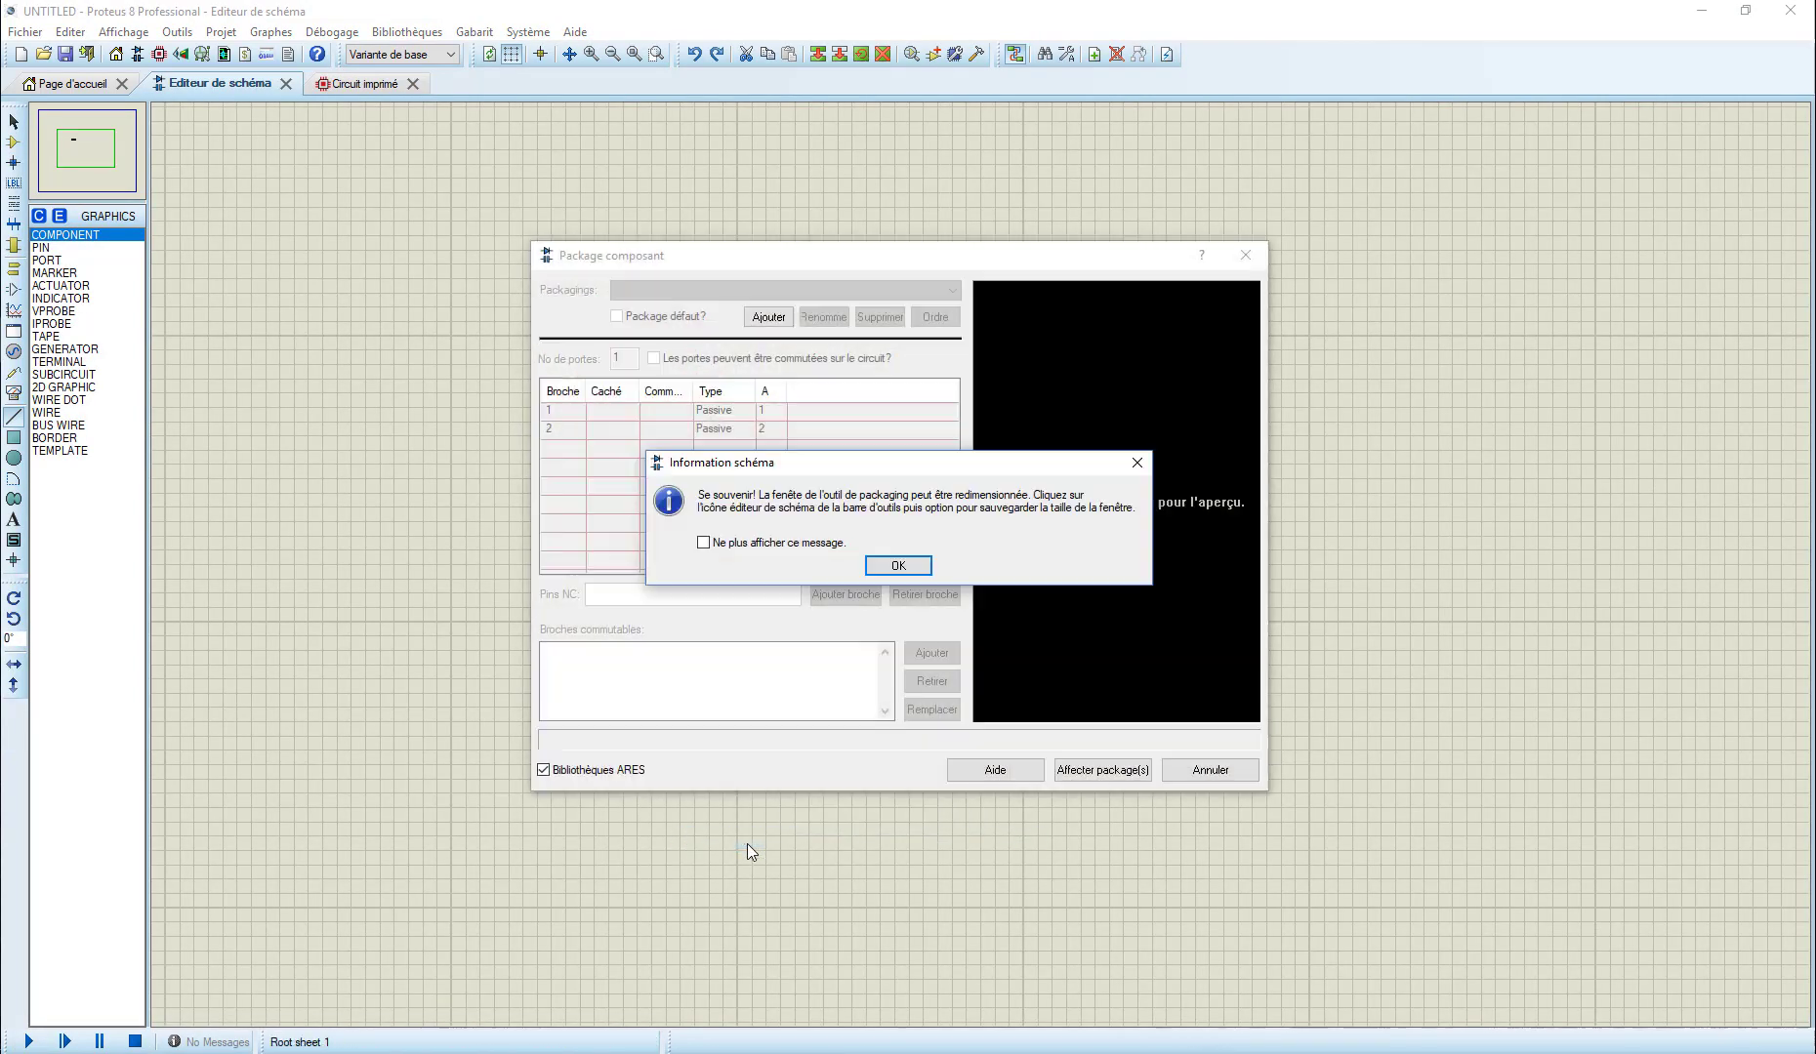
pyautogui.click(889, 565)
pyautogui.click(769, 322)
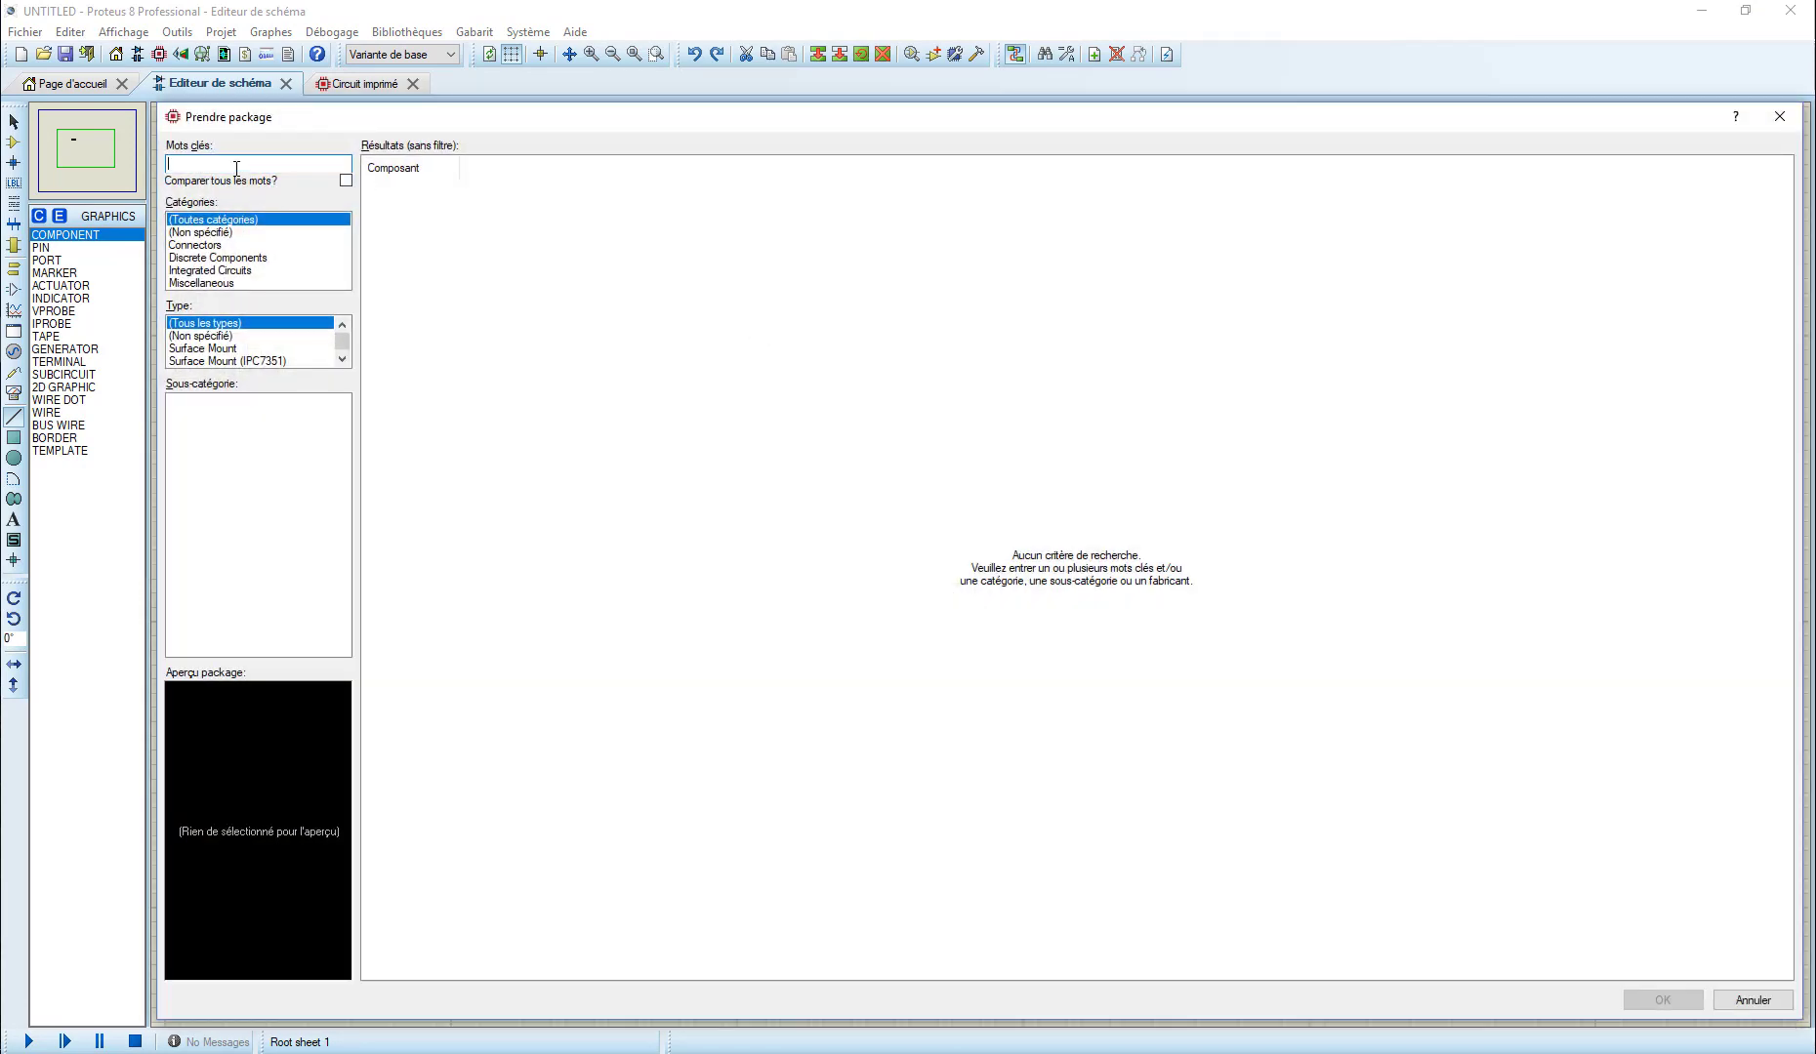
pyautogui.write('RESISTANCE')
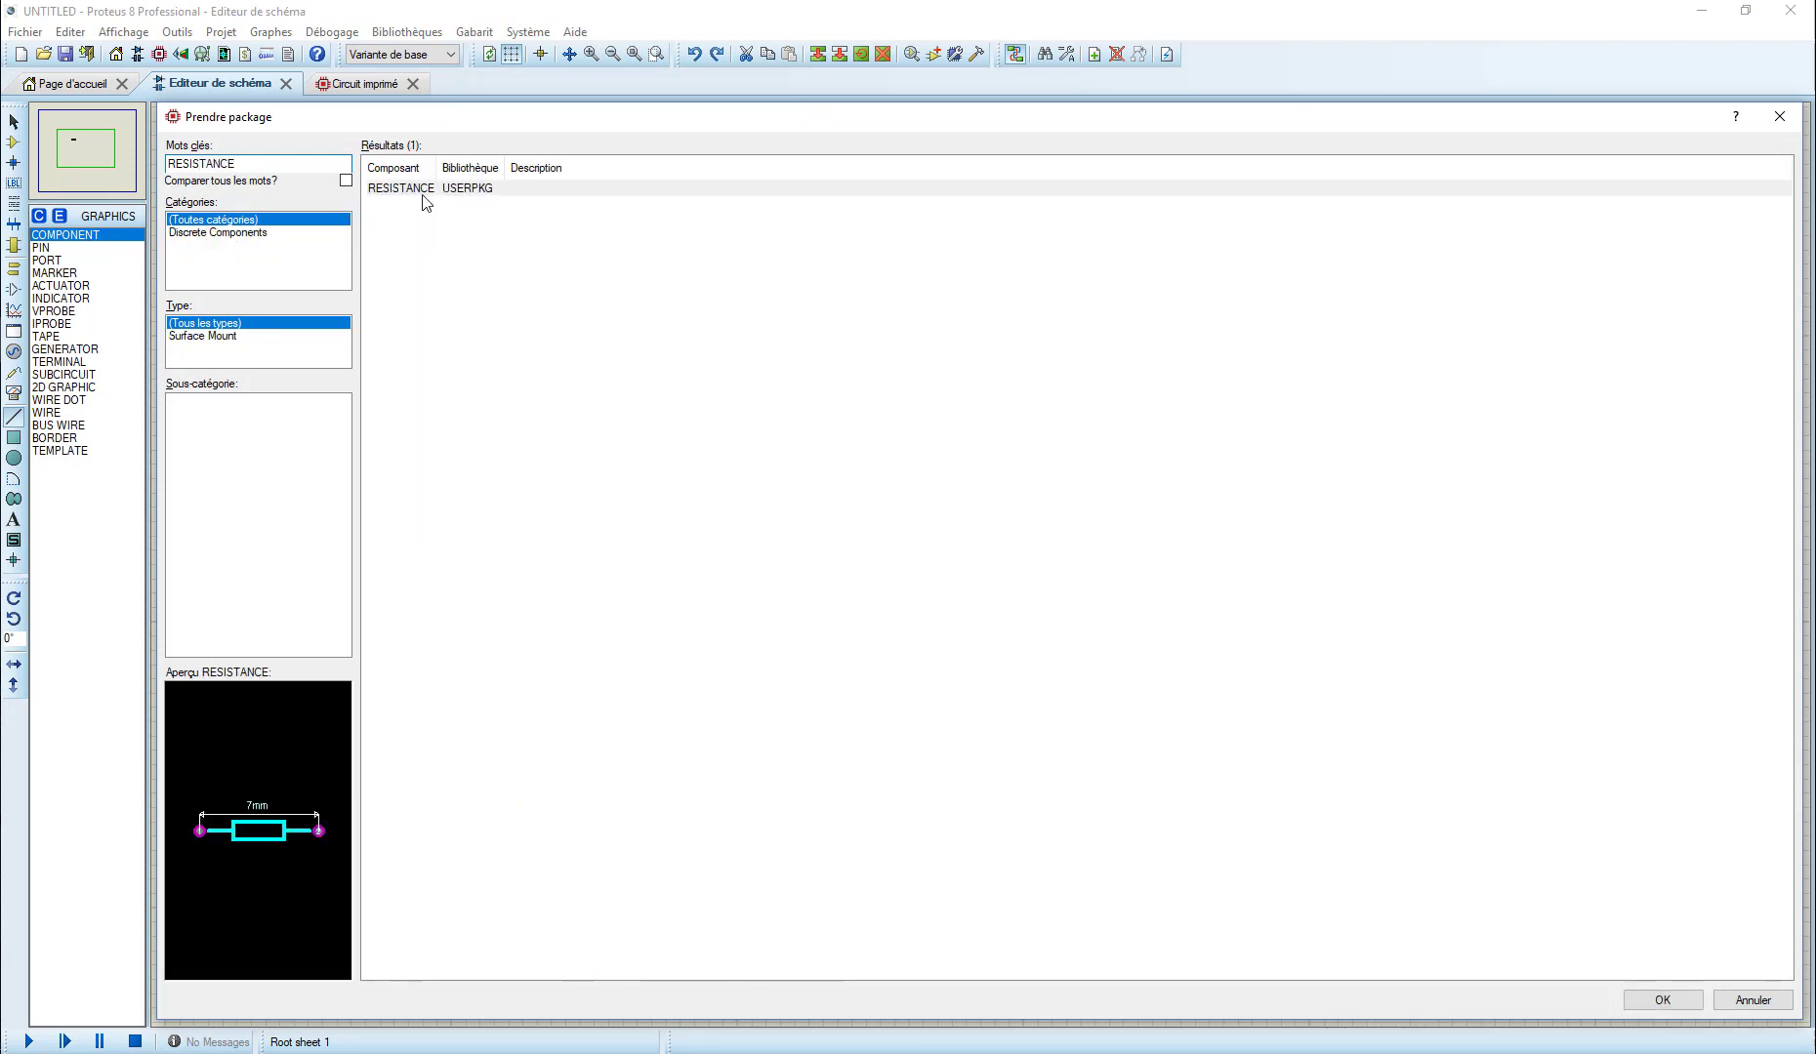
pyautogui.click(426, 190)
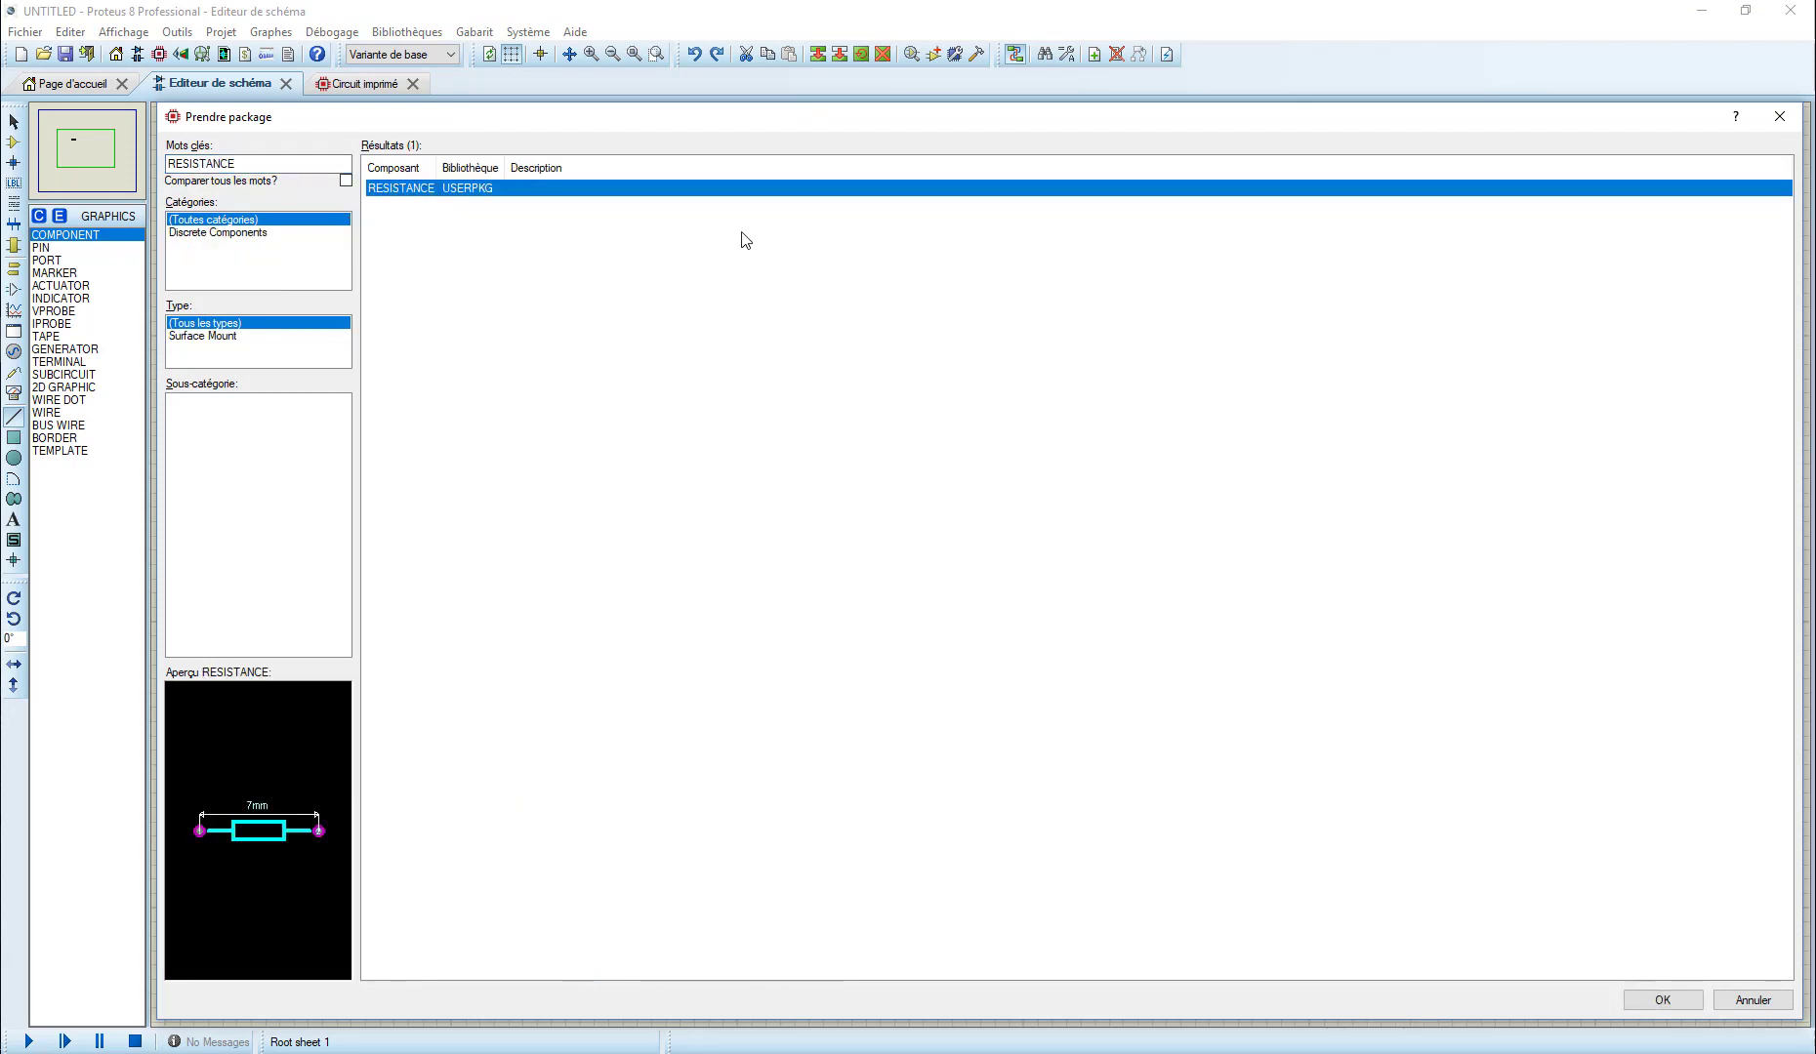
pyautogui.doubleClick(410, 189)
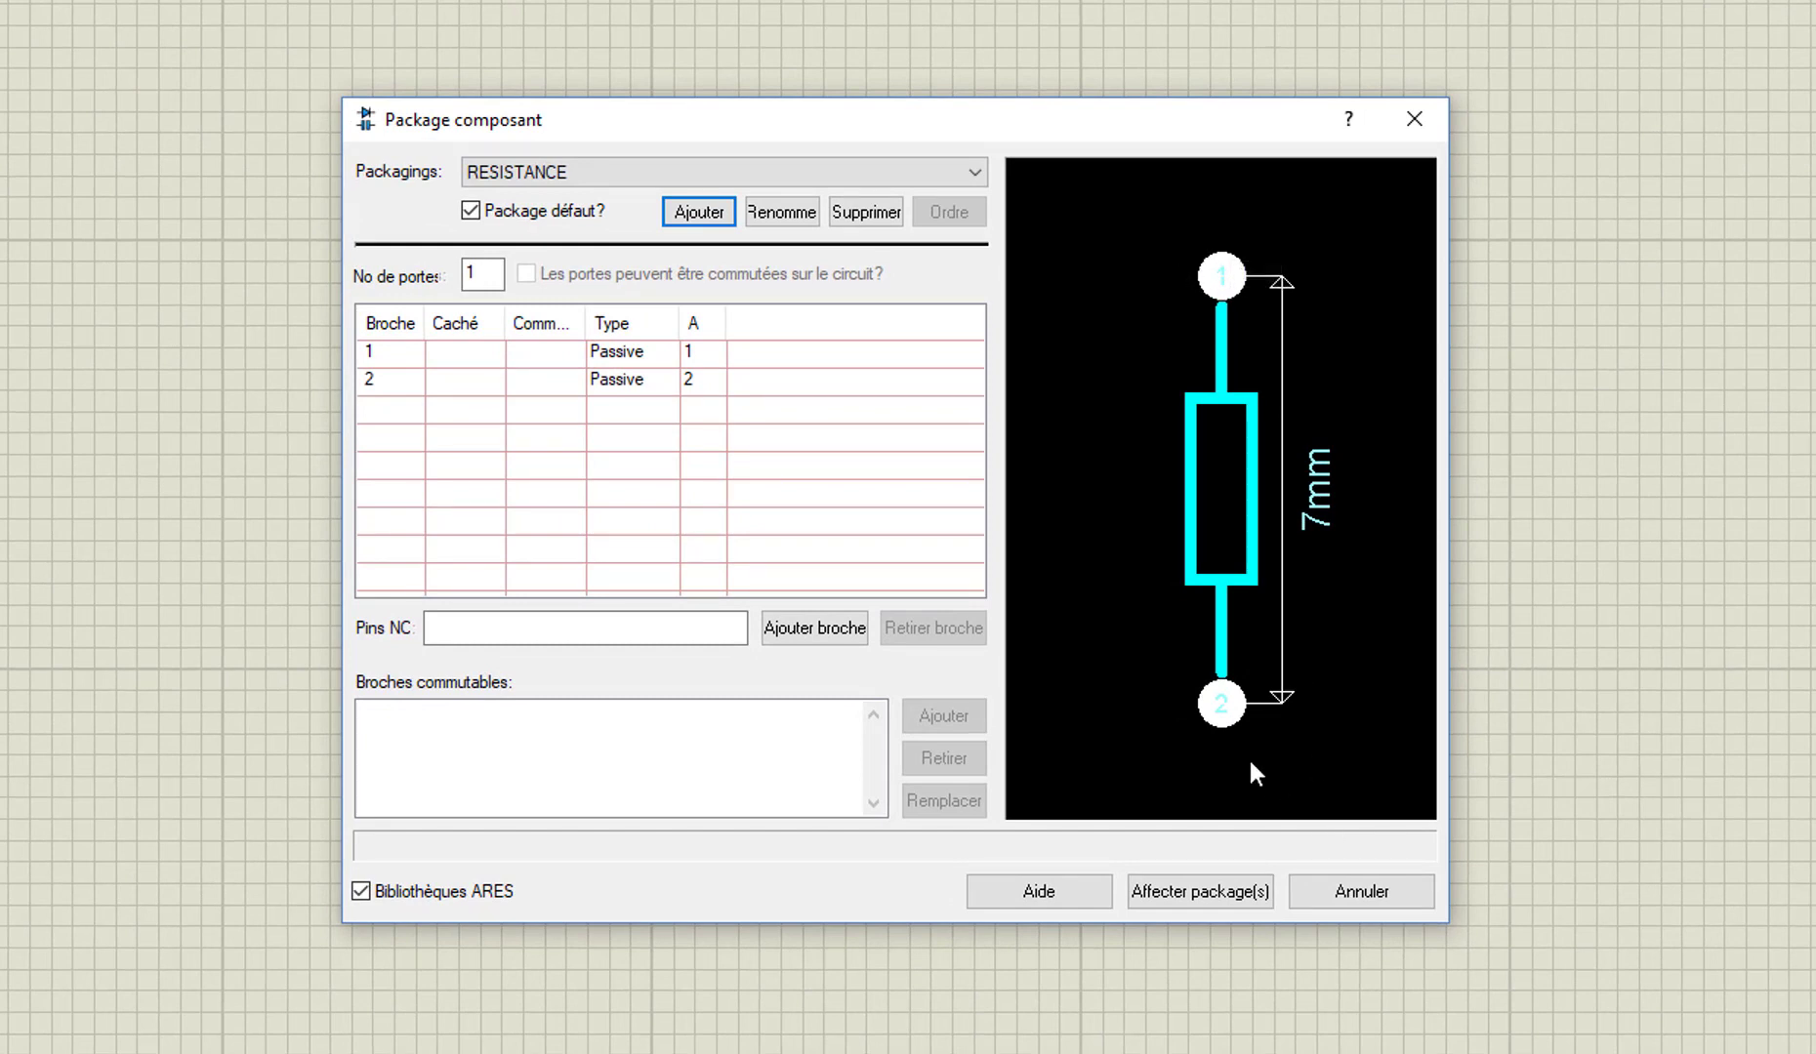
# Map component pin 1 to pad 2 and component pin 2 to pad 1 of the package.
pyautogui.click(712, 353)
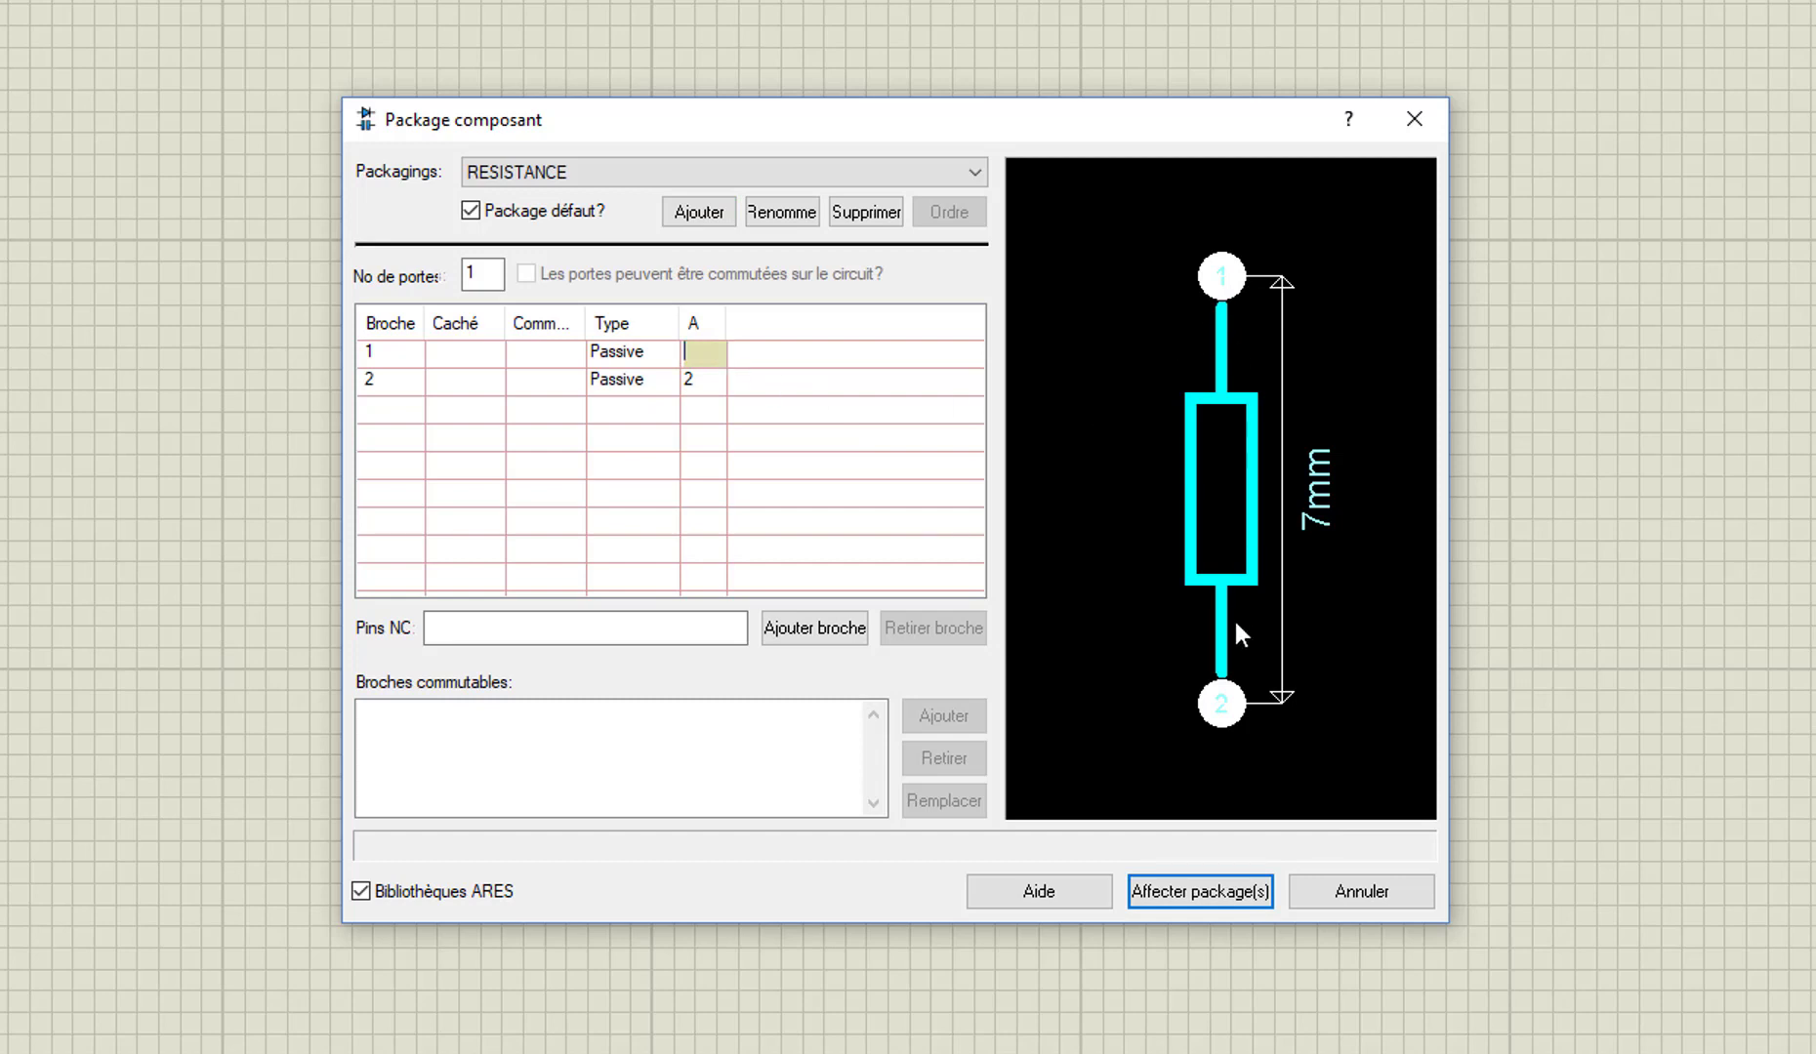
pyautogui.click(1220, 699)
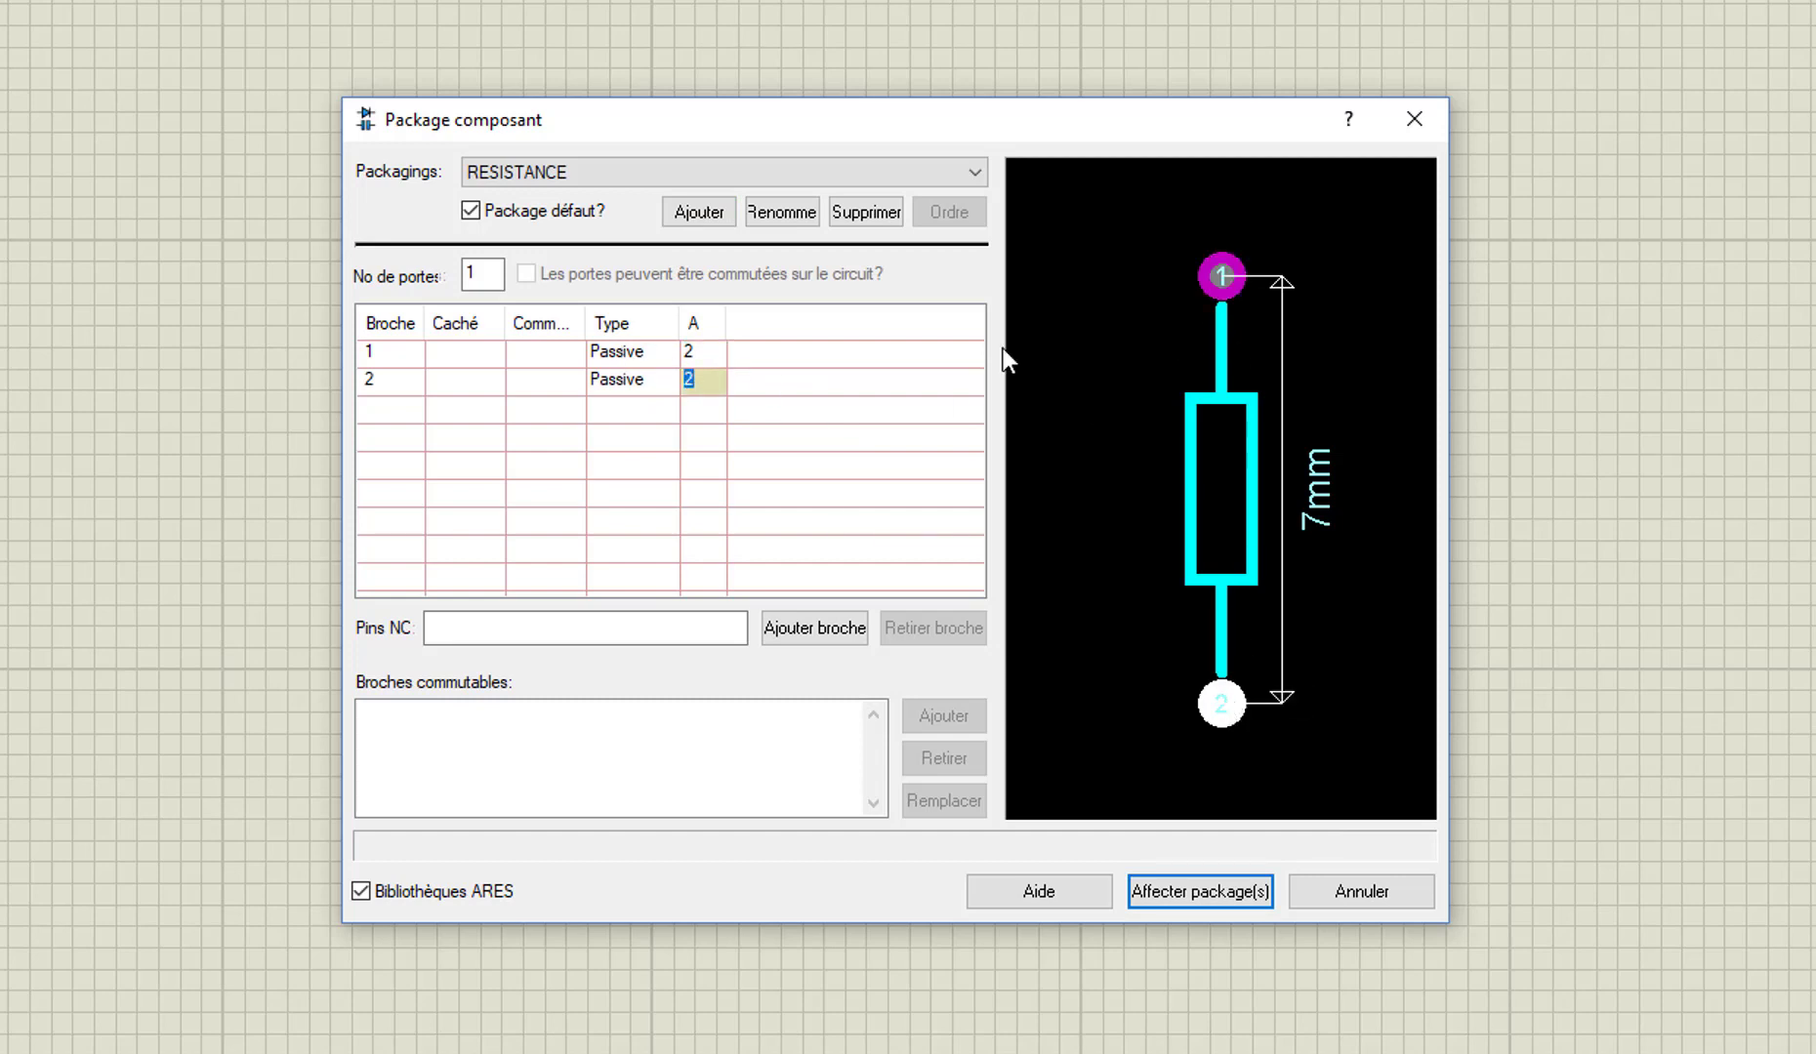
pyautogui.click(1221, 277)
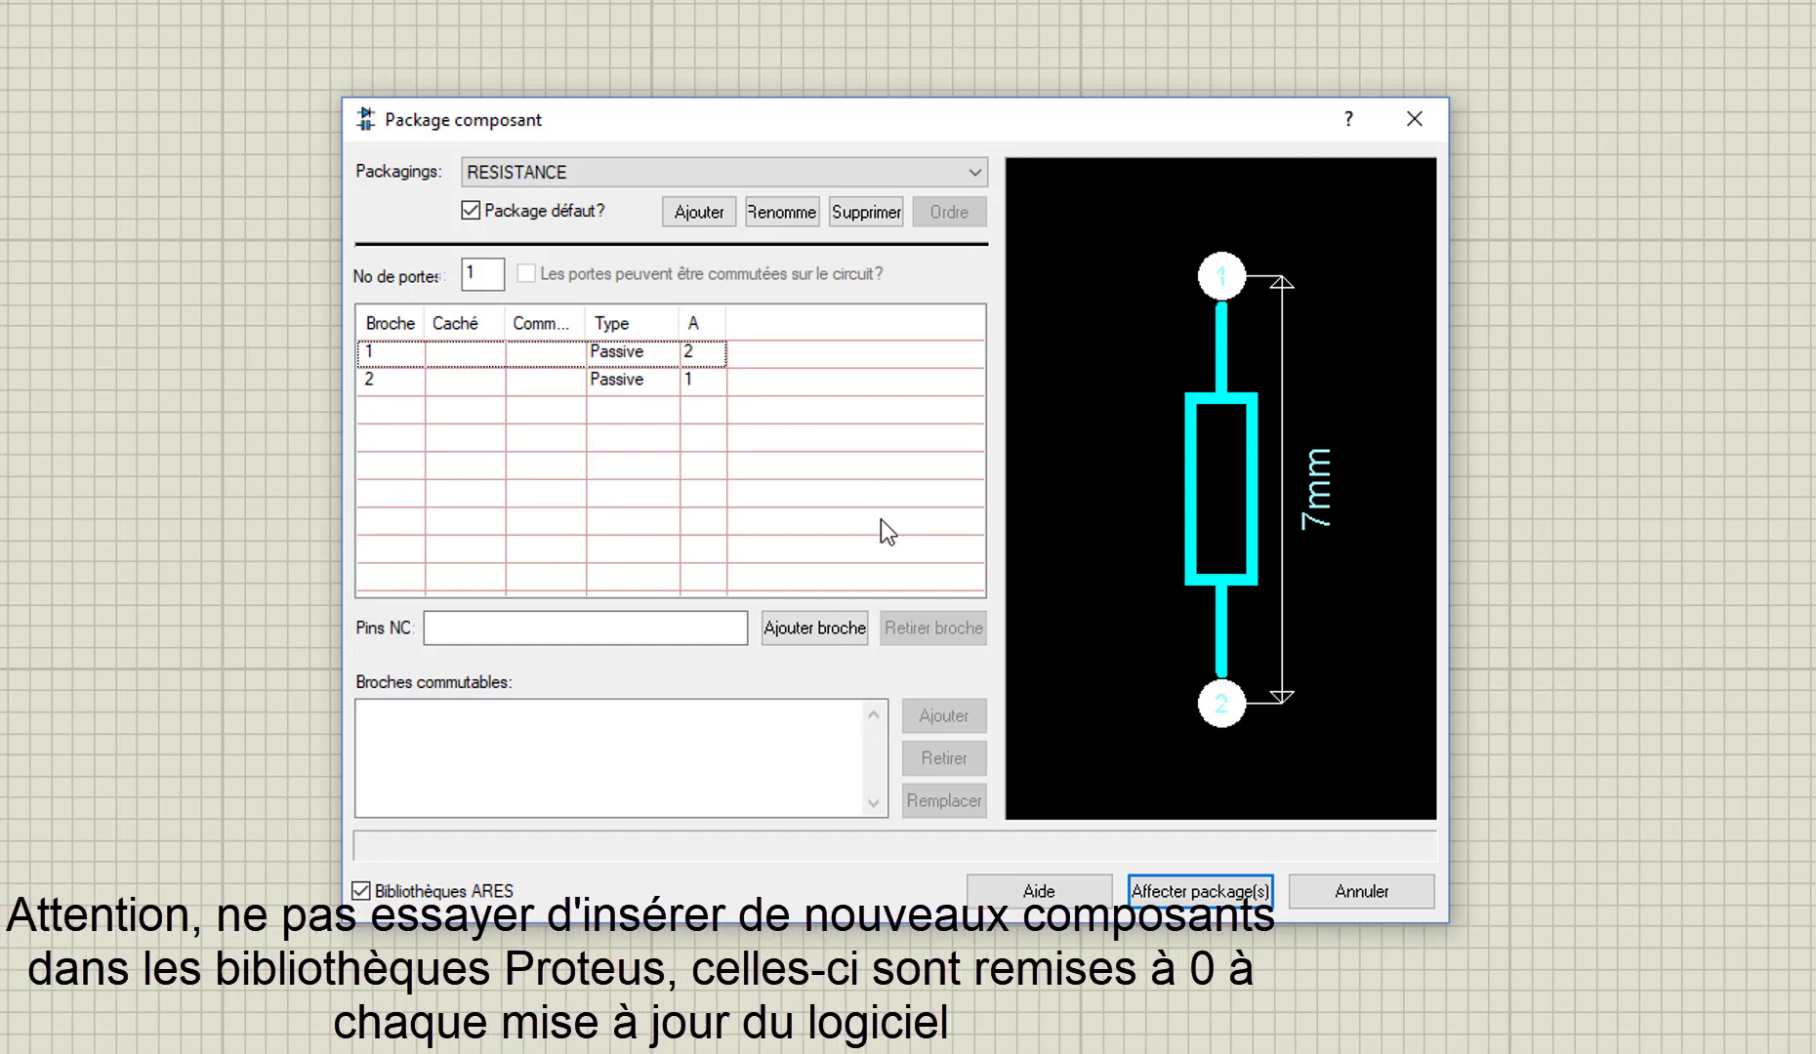
# Assign the package to the component, save it in the USERDVC library and update the project's components with it.
pyautogui.click(1185, 891)
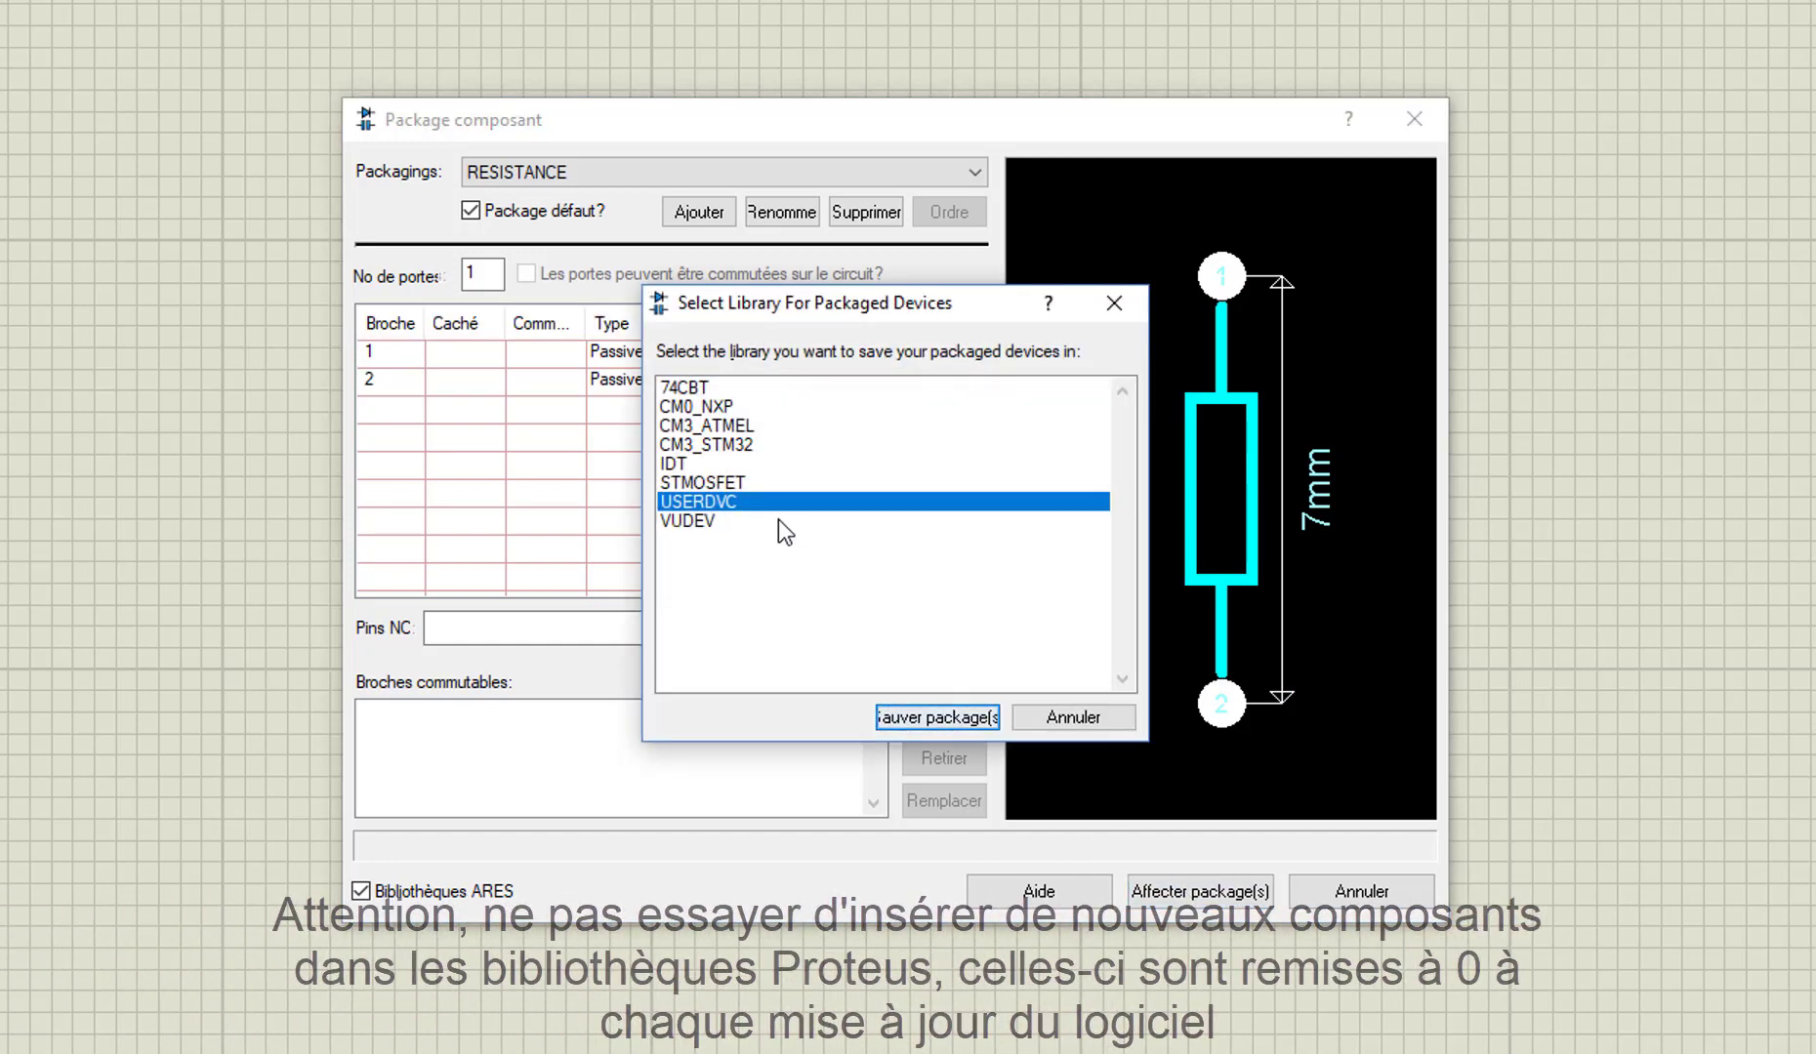
pyautogui.click(904, 720)
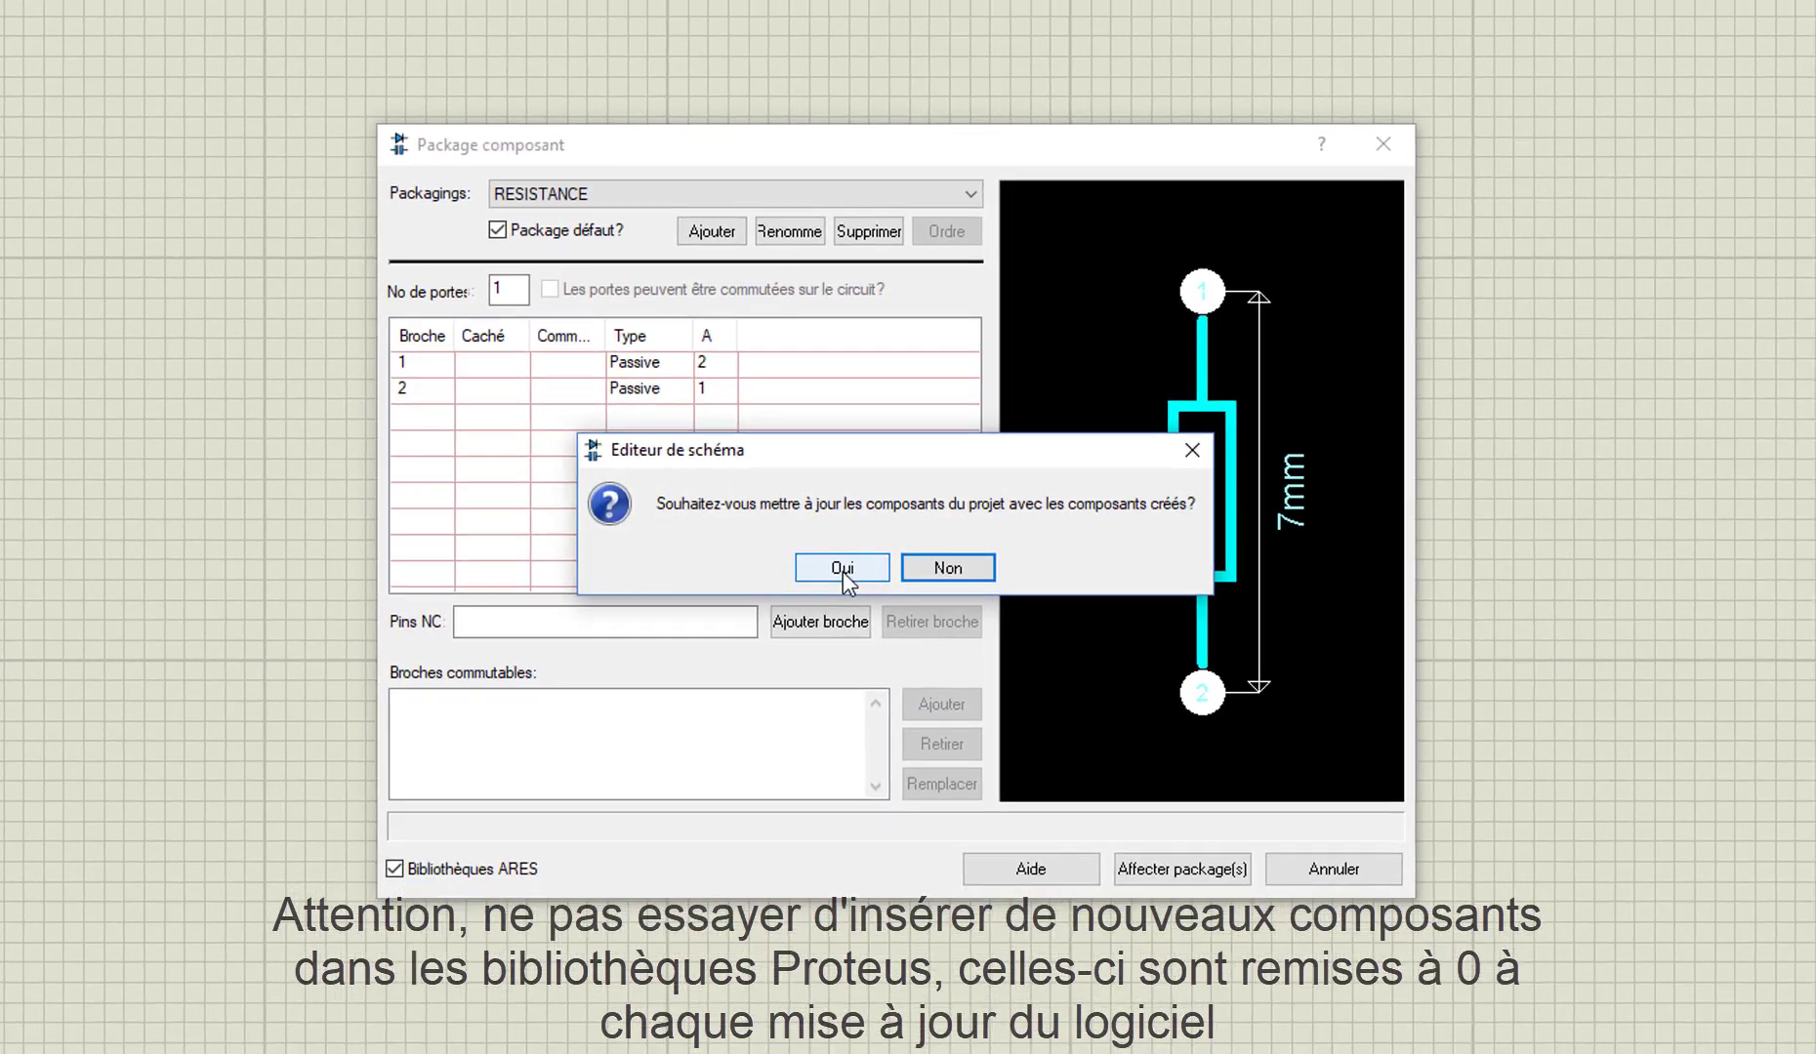
pyautogui.click(842, 569)
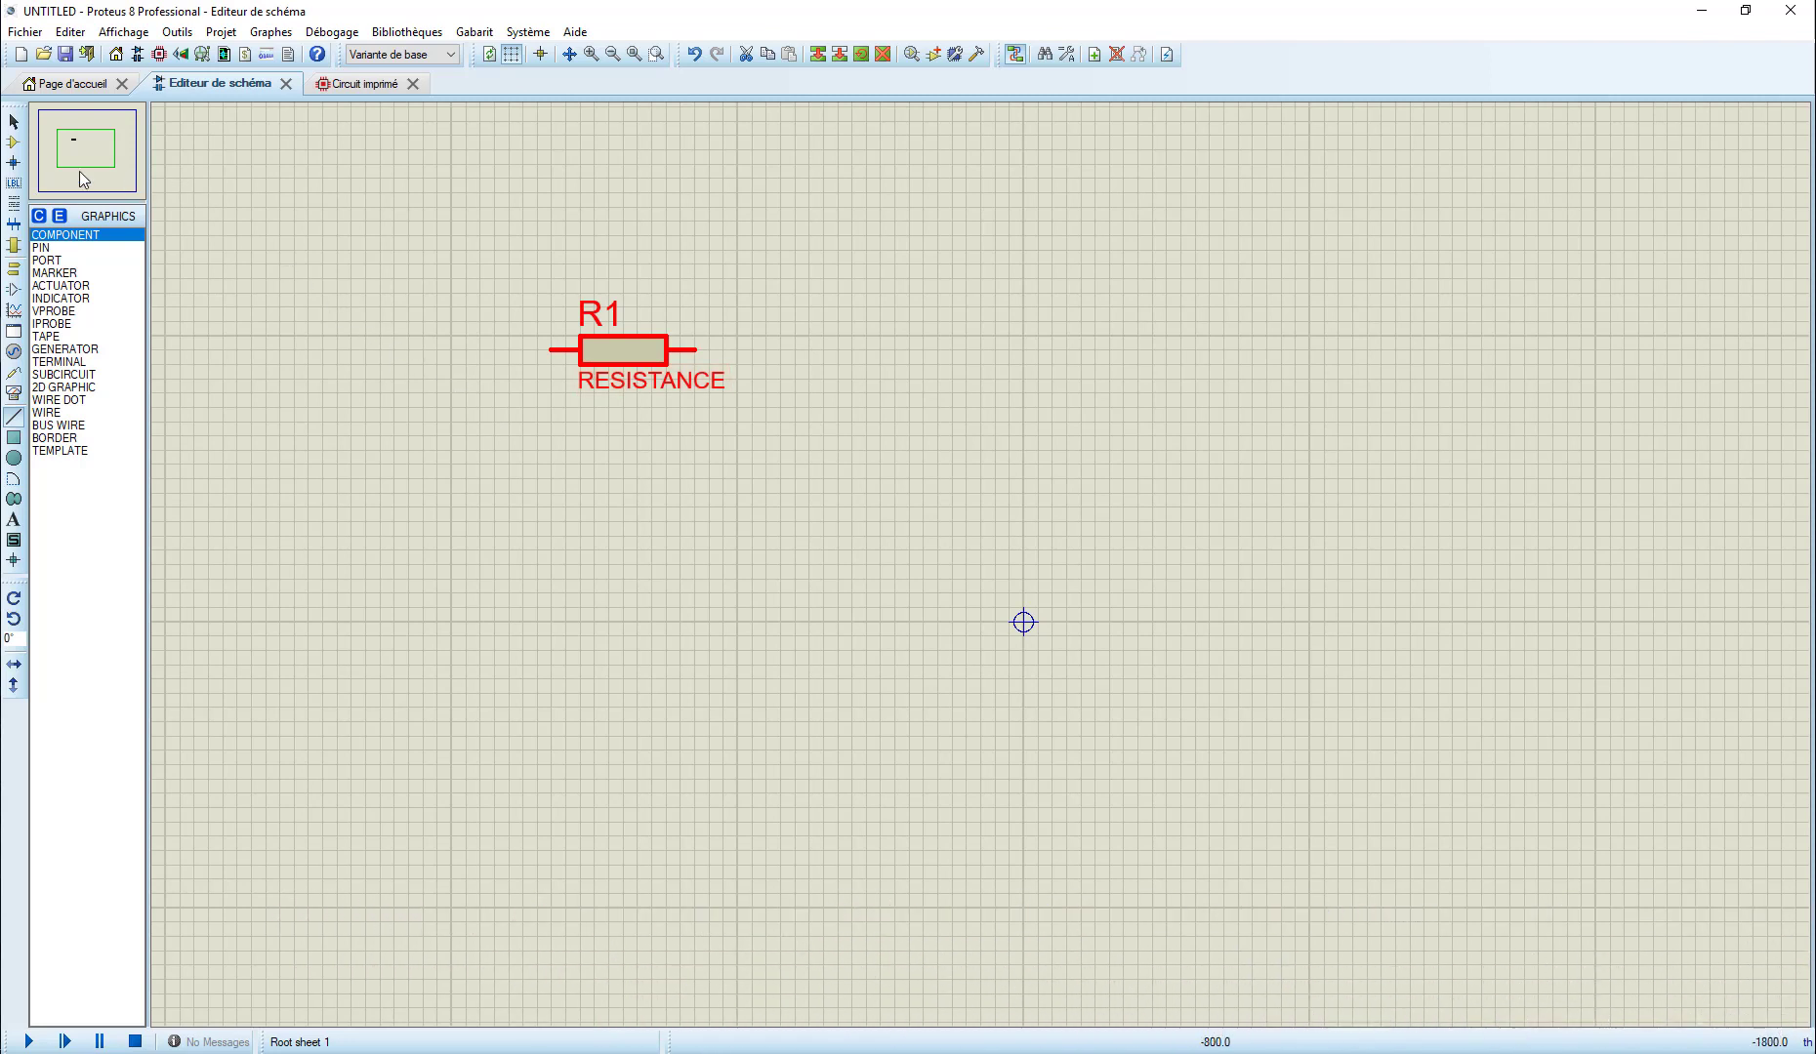
# Place a second RESISTANCE component directly below R1 in the schematic.
pyautogui.click(13, 142)
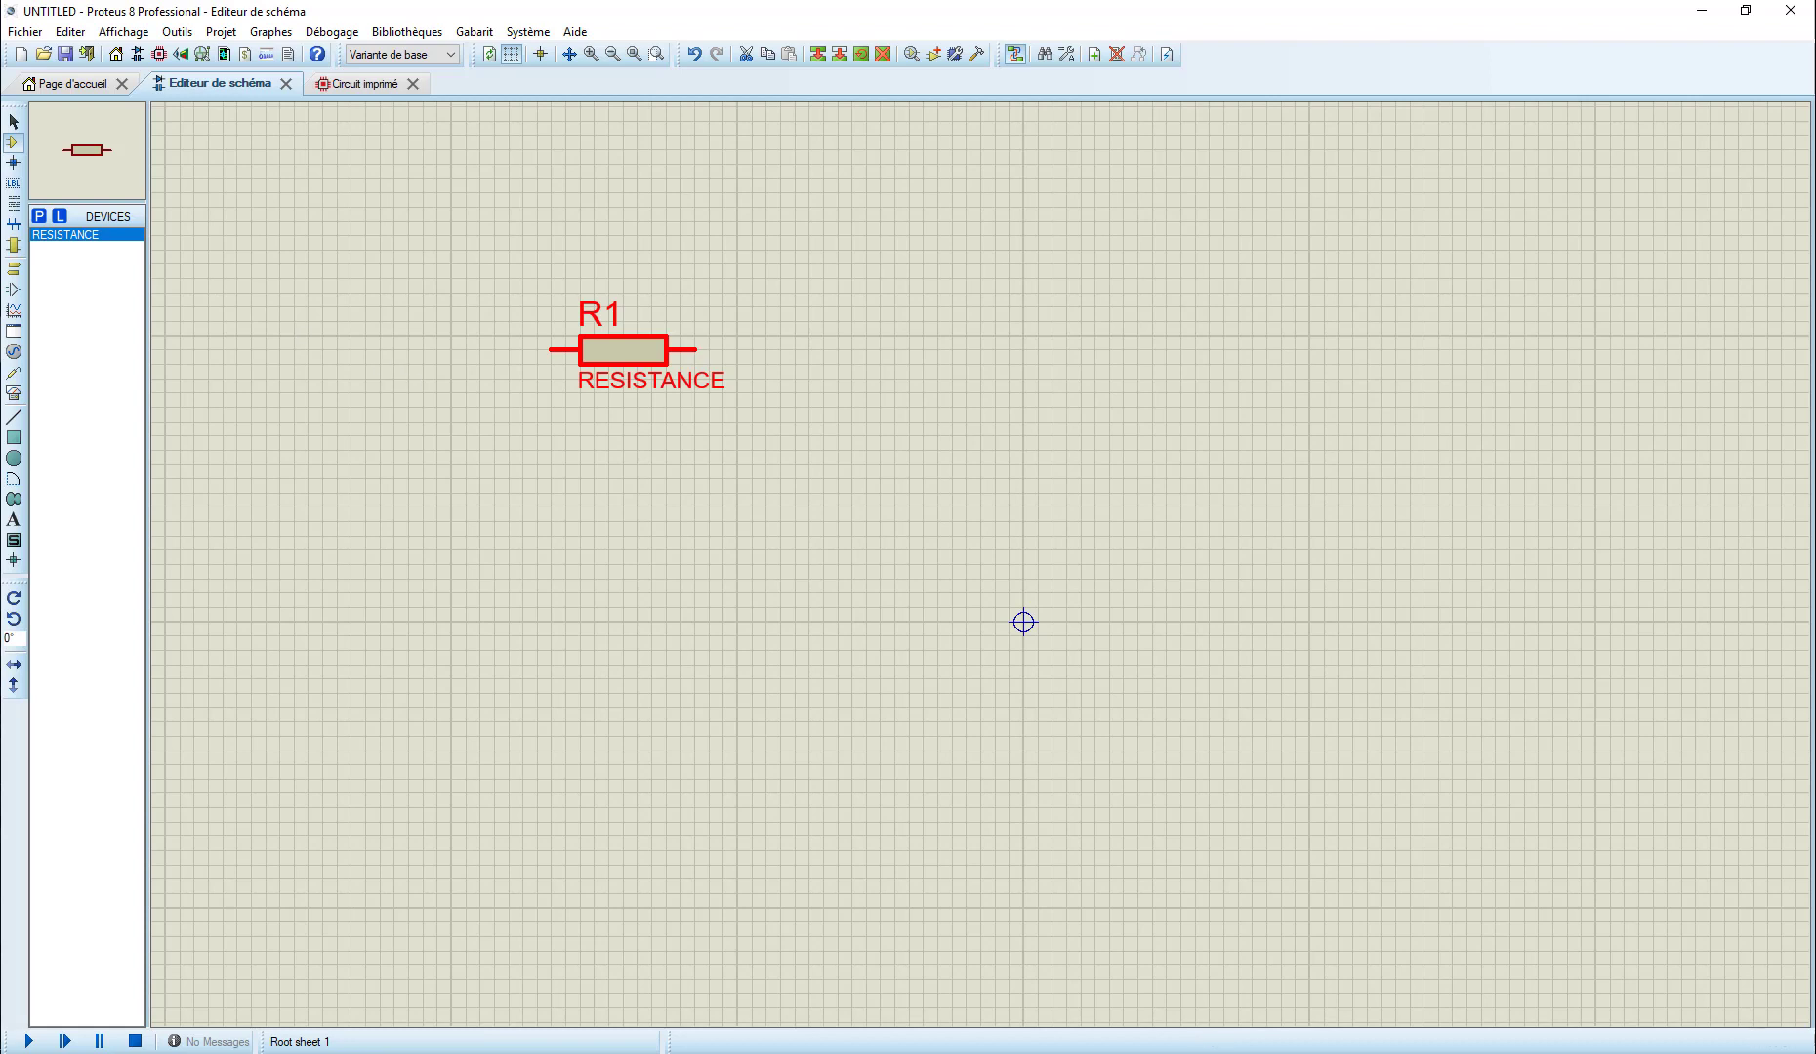
pyautogui.click(516, 488)
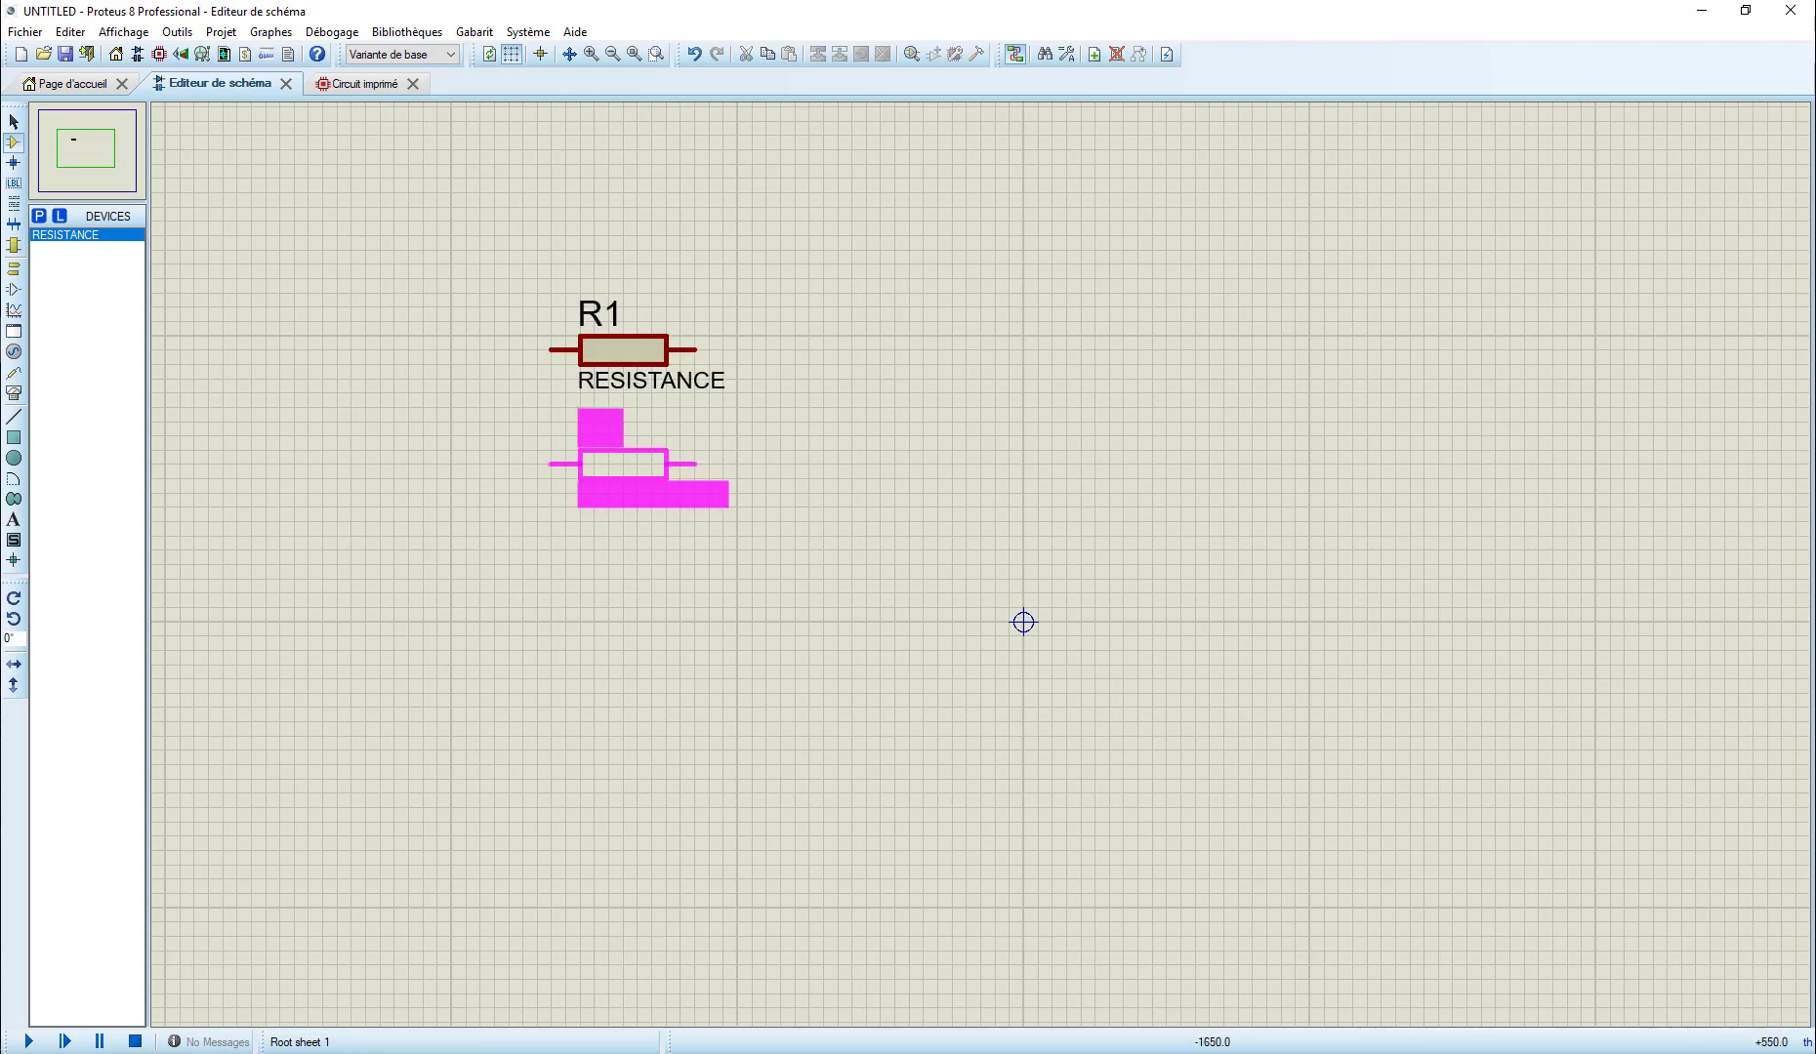
pyautogui.click(552, 458)
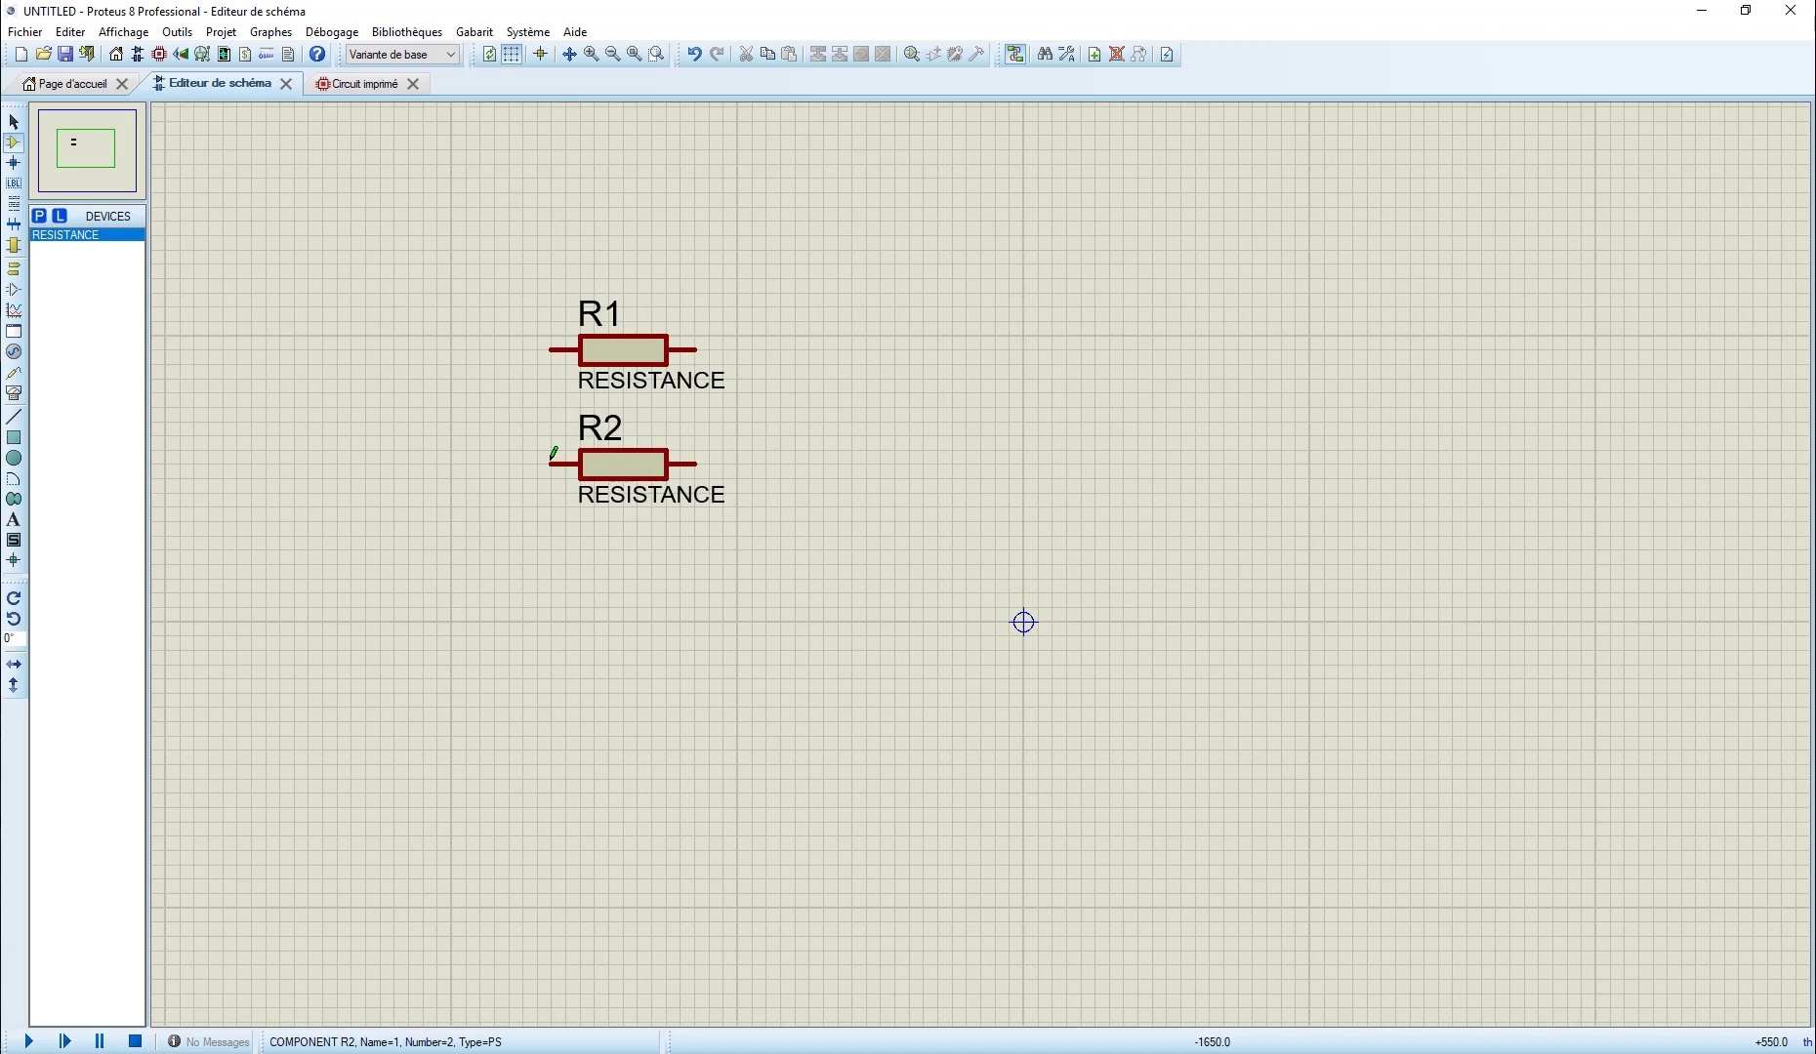
# Wire R1 and R2 in parallel, joining their left ends and their right ends with one bent wire on each side.
pyautogui.click(14, 417)
pyautogui.click(552, 349)
pyautogui.click(495, 350)
pyautogui.click(550, 464)
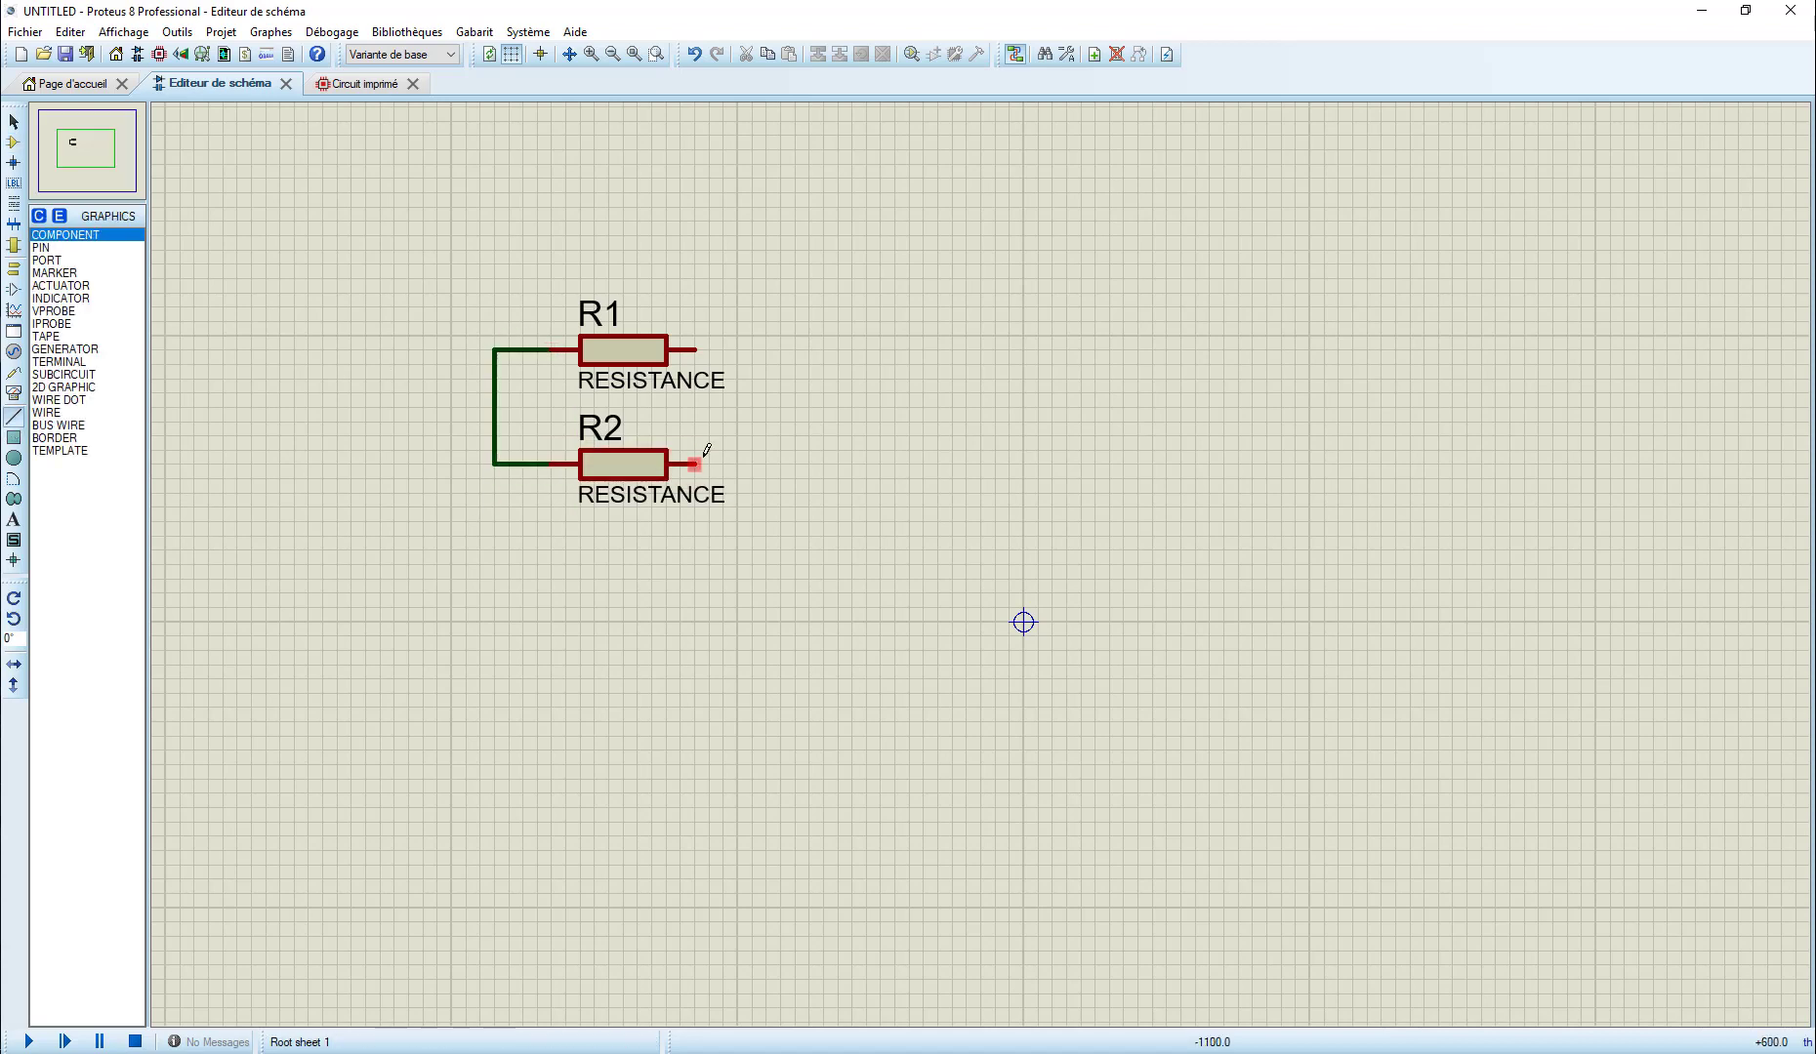
pyautogui.click(695, 464)
pyautogui.click(768, 463)
pyautogui.click(696, 350)
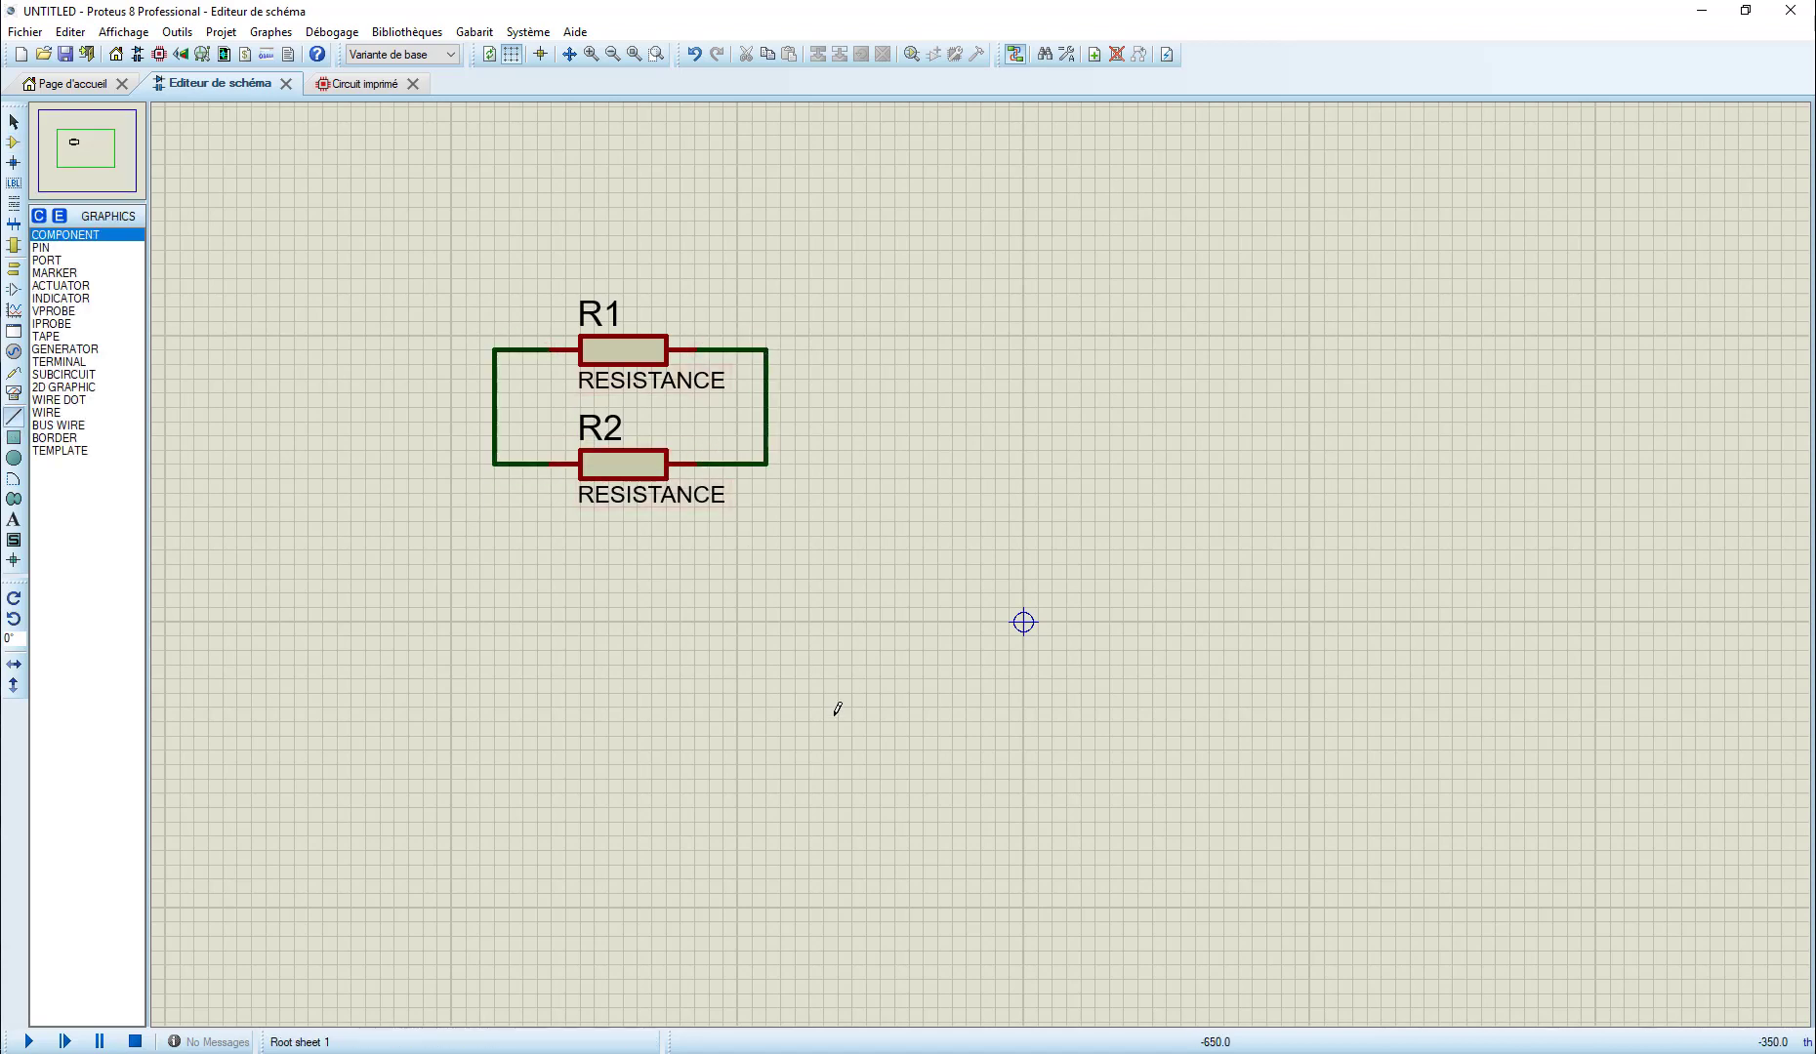
# In the PCB layout, place R2 below R1 with its pads aligned to those of R1.
pyautogui.click(364, 83)
pyautogui.click(68, 257)
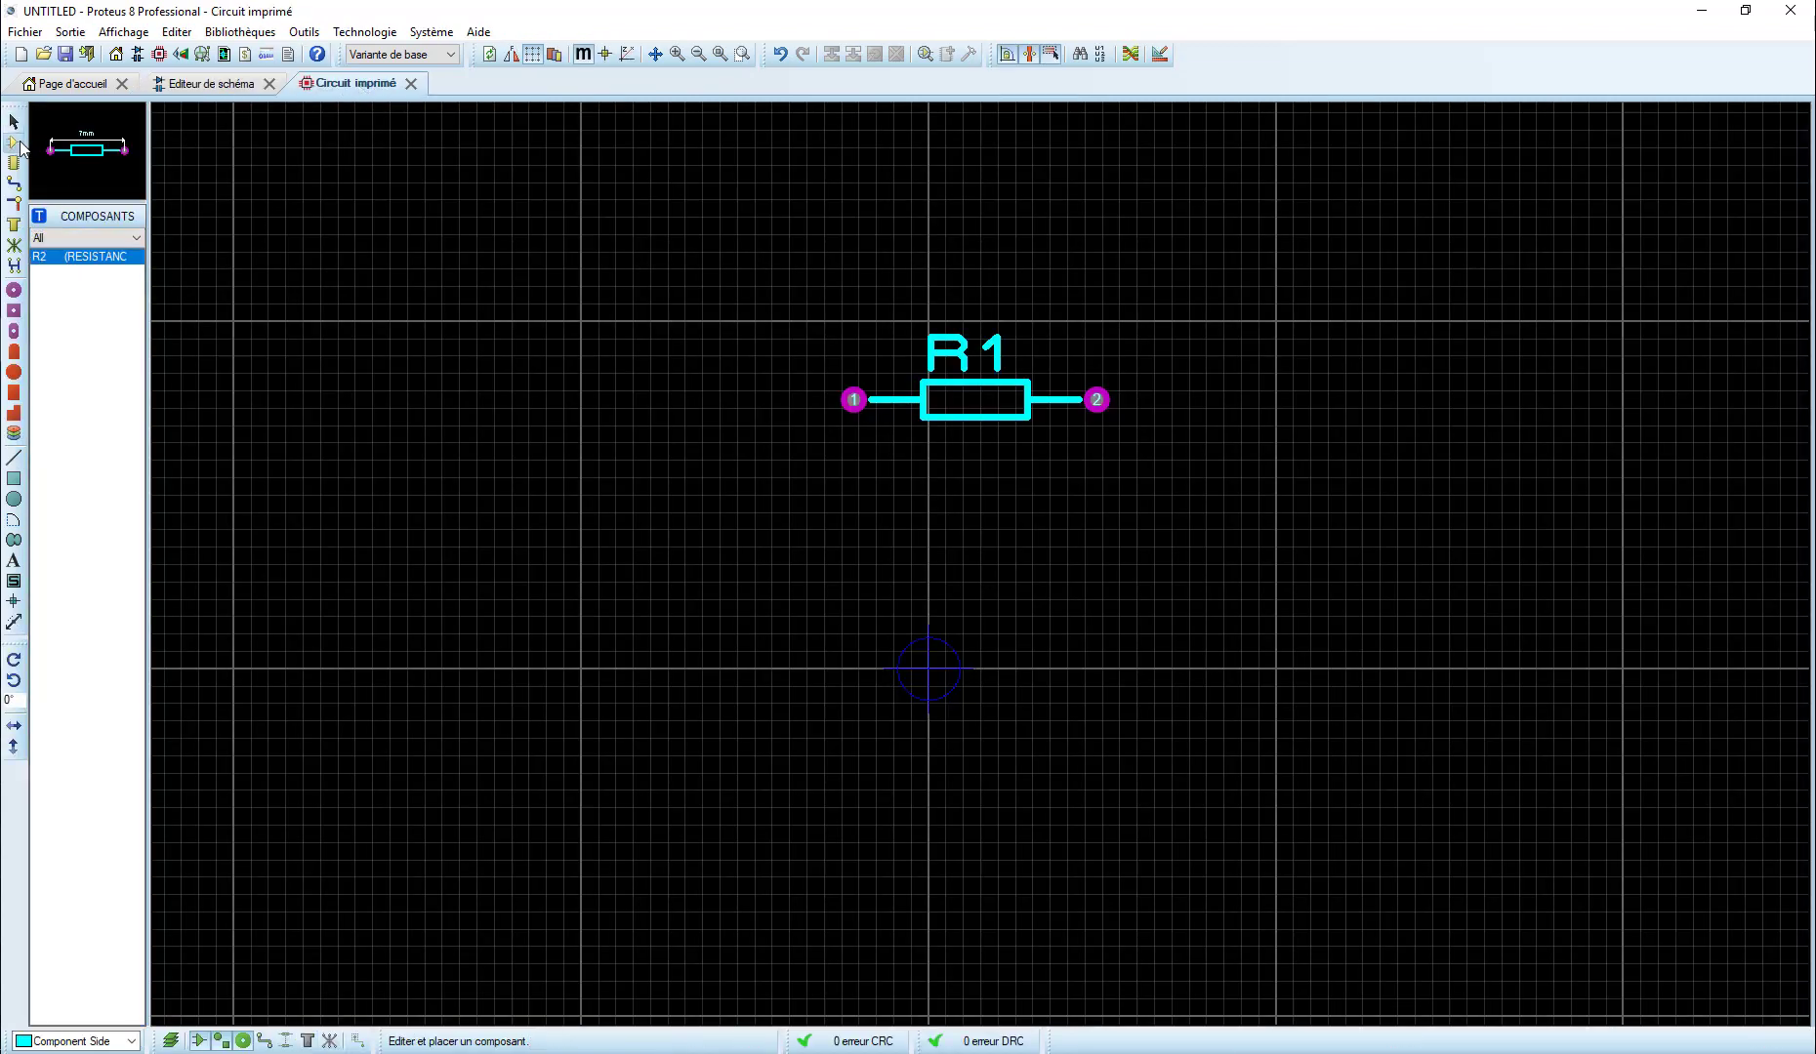
pyautogui.click(615, 390)
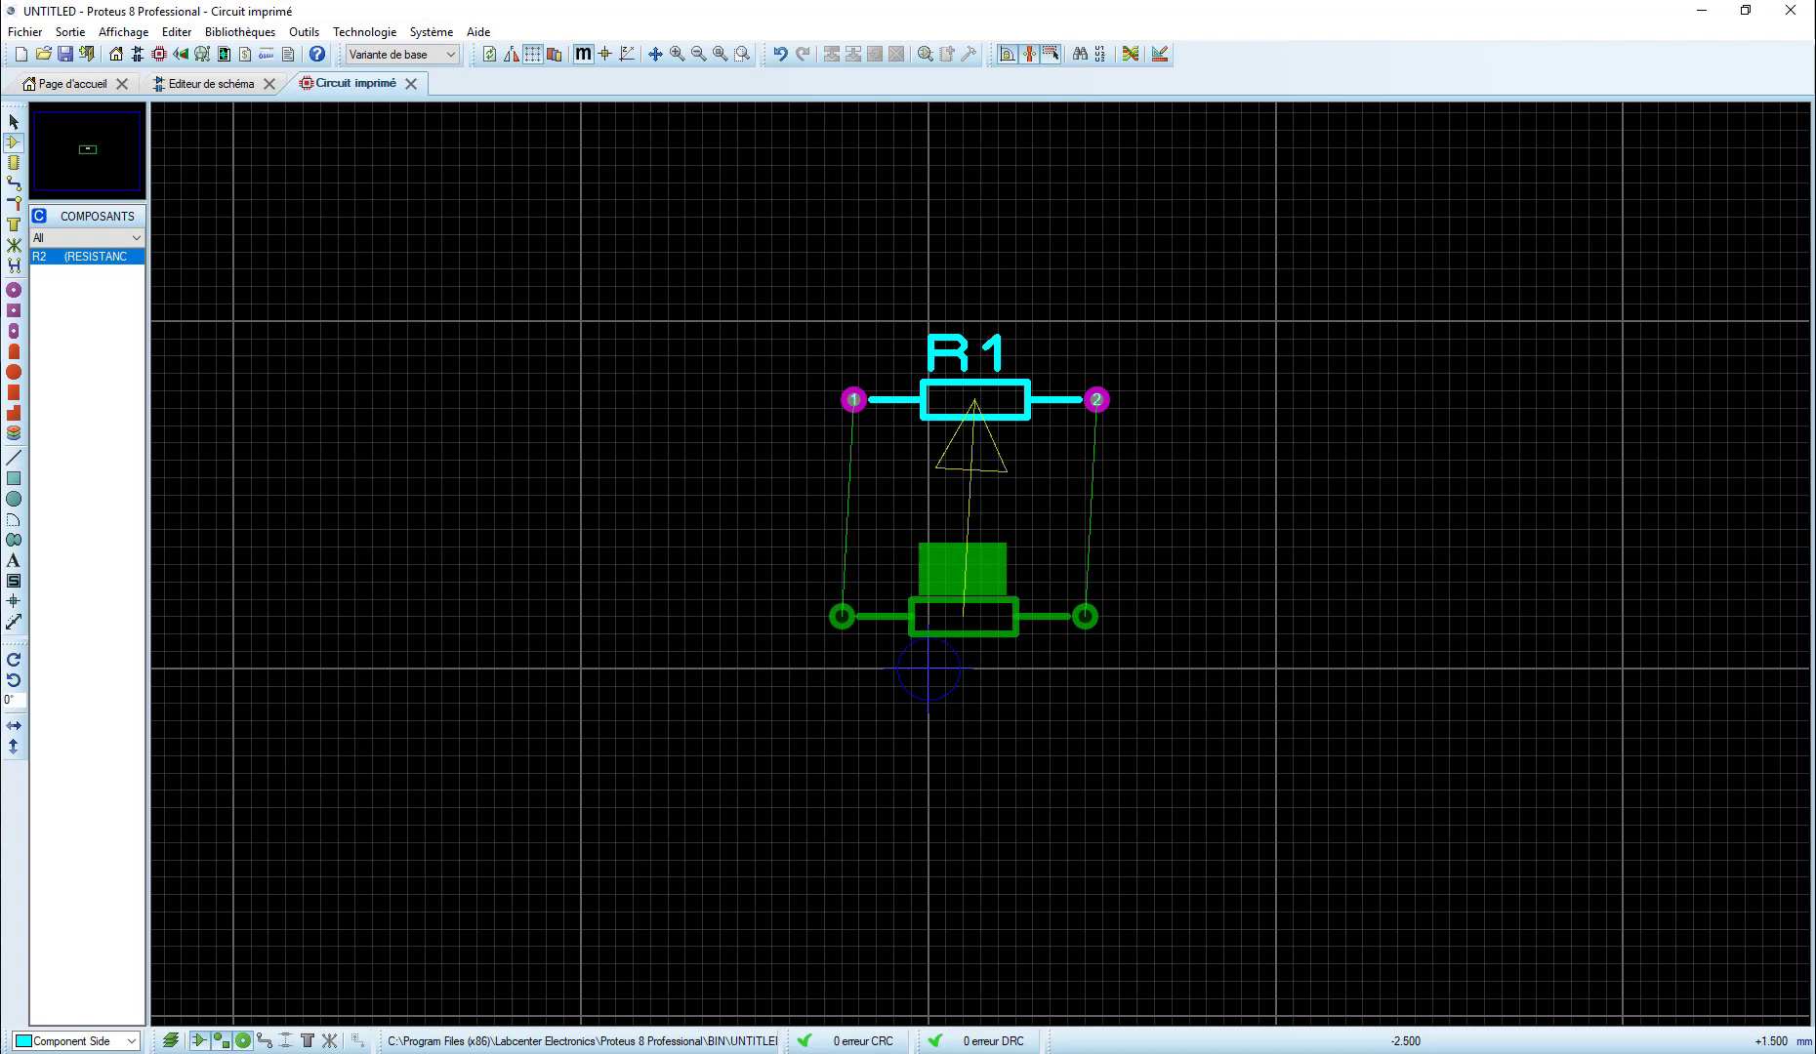
pyautogui.click(980, 616)
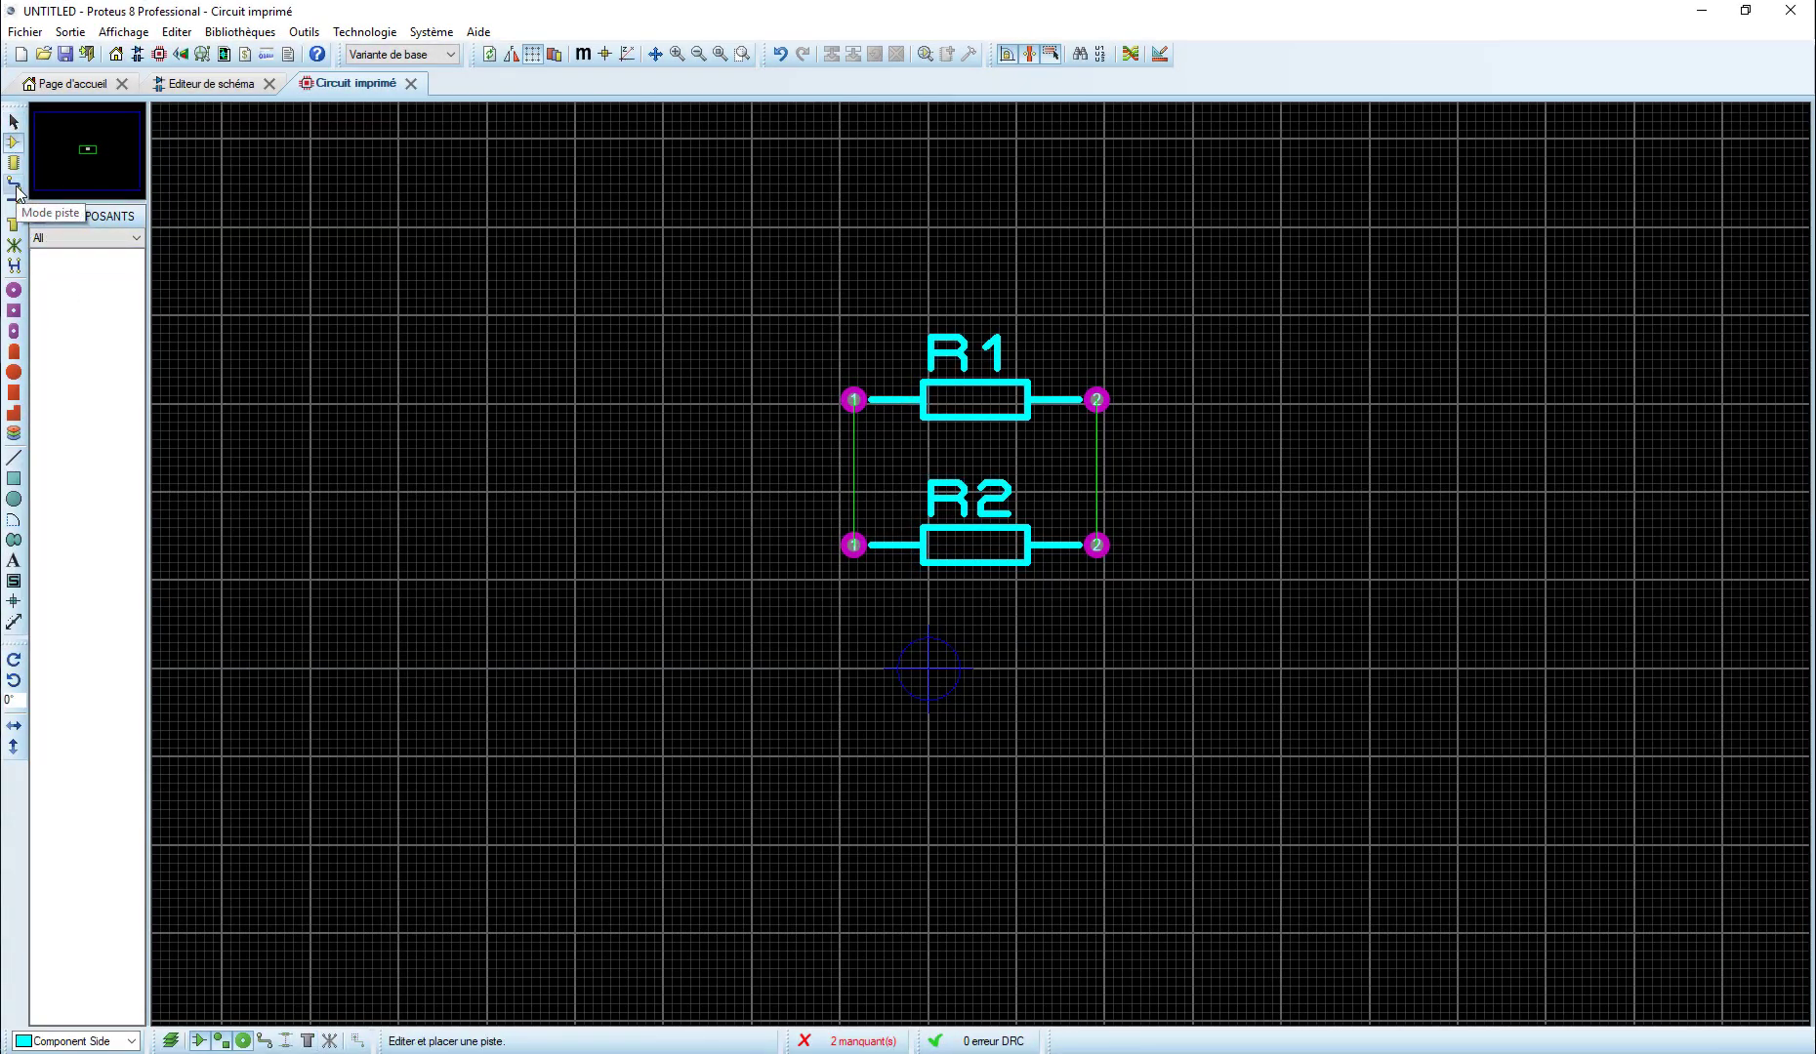
# Route two DEFAULT tracks on Bottom Copper, joining the number 1 pads and the number 2 pads of R1 and R2.
pyautogui.click(15, 184)
pyautogui.click(856, 402)
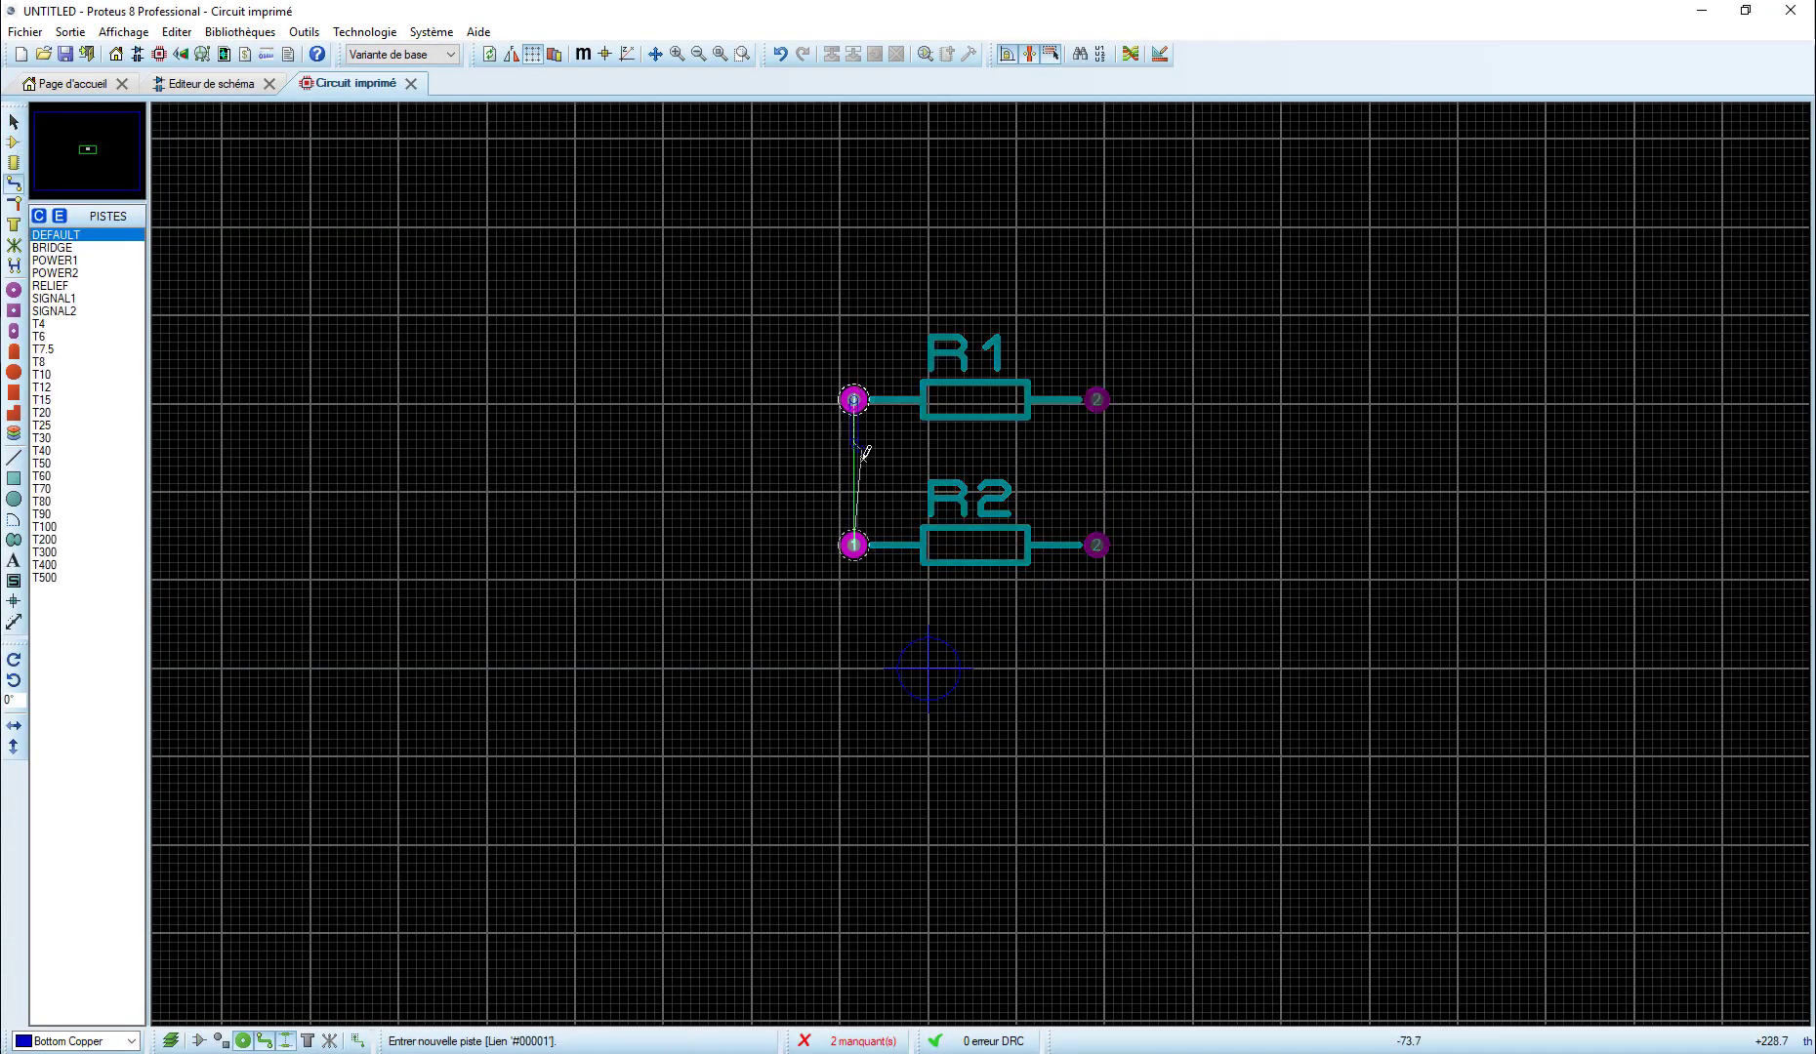
pyautogui.click(854, 543)
pyautogui.click(1097, 543)
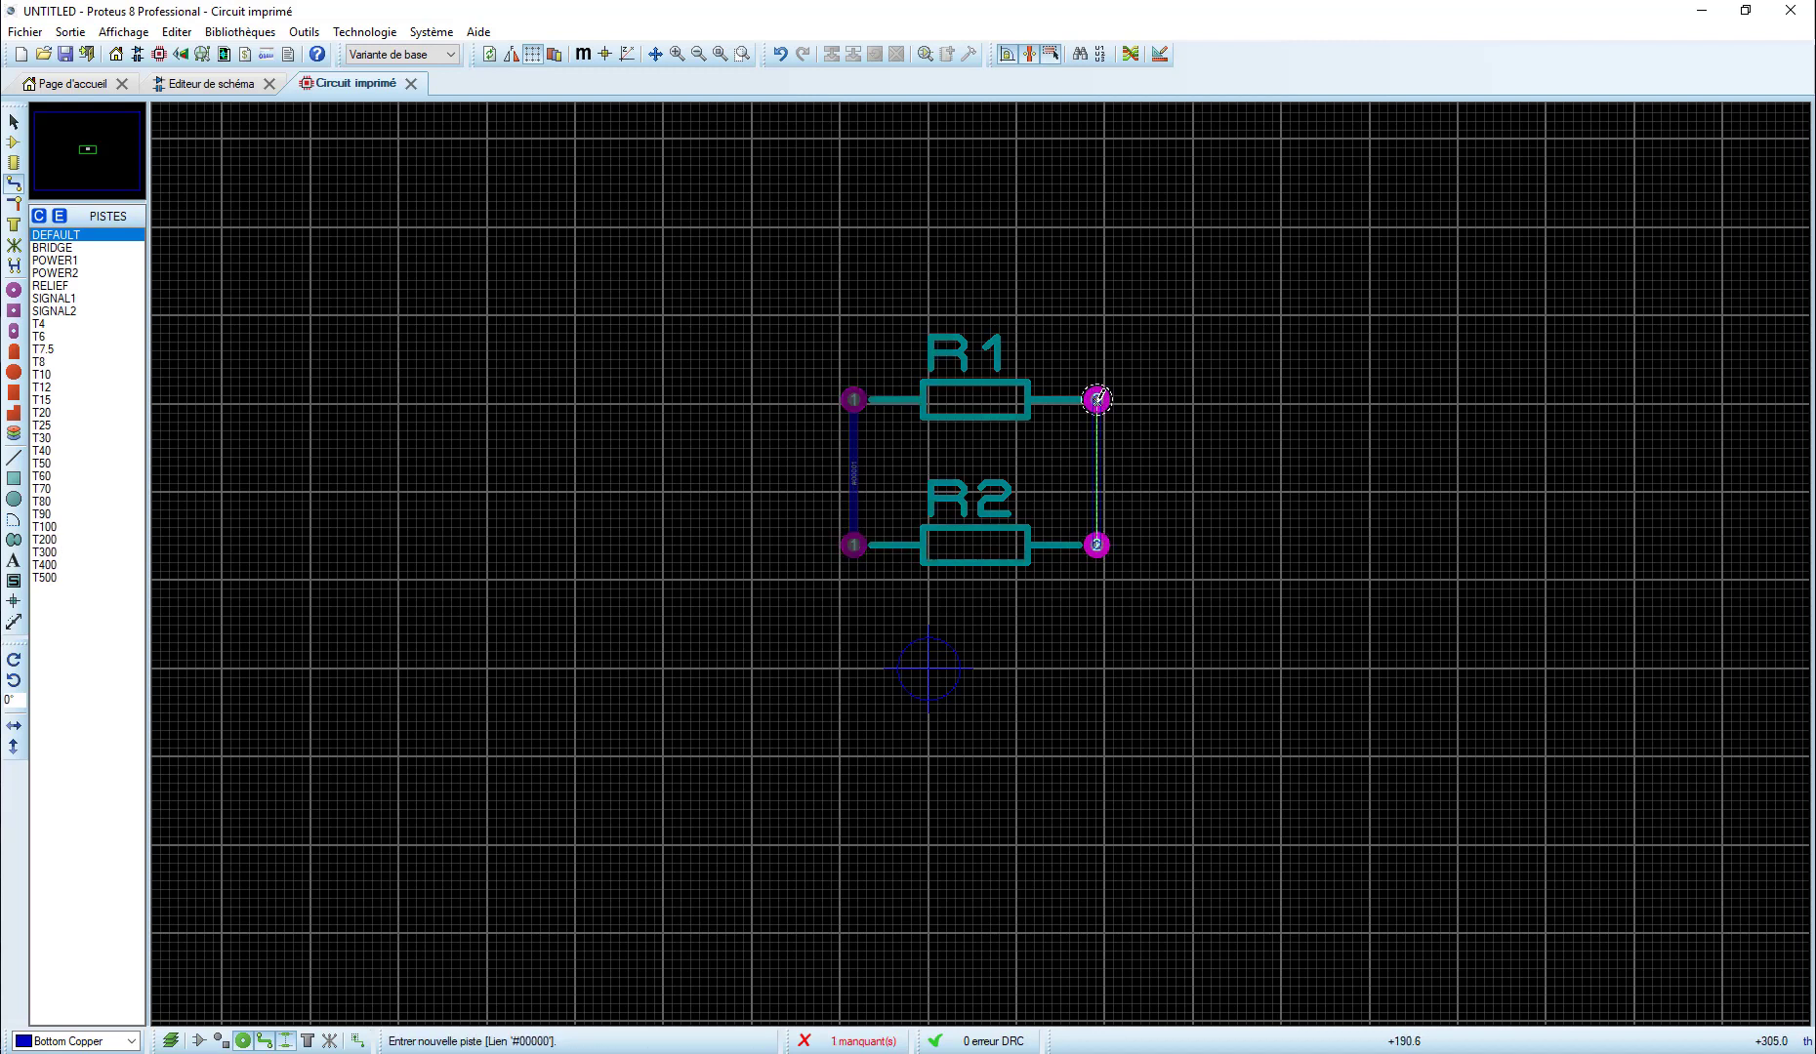
pyautogui.click(1097, 399)
pyautogui.press('Escape')
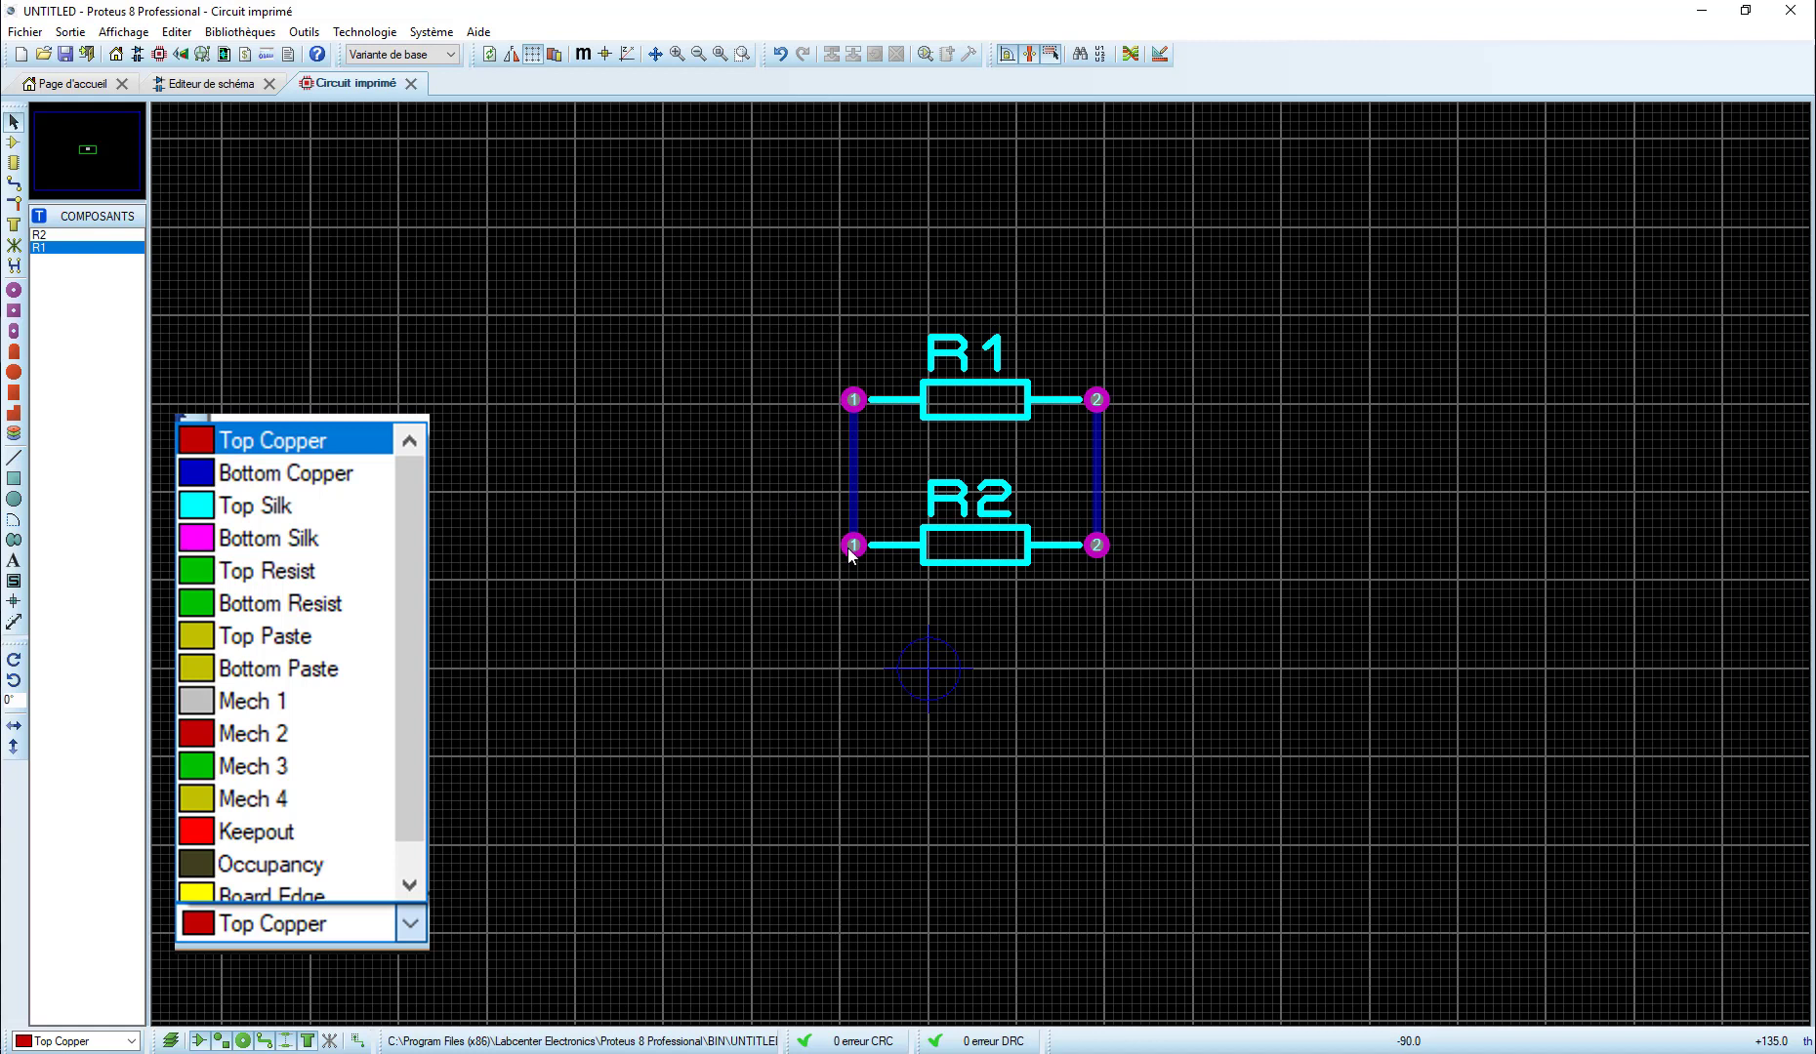
# Try to change the left track between the number 1 pads to the Top Copper layer.
pyautogui.click(854, 469)
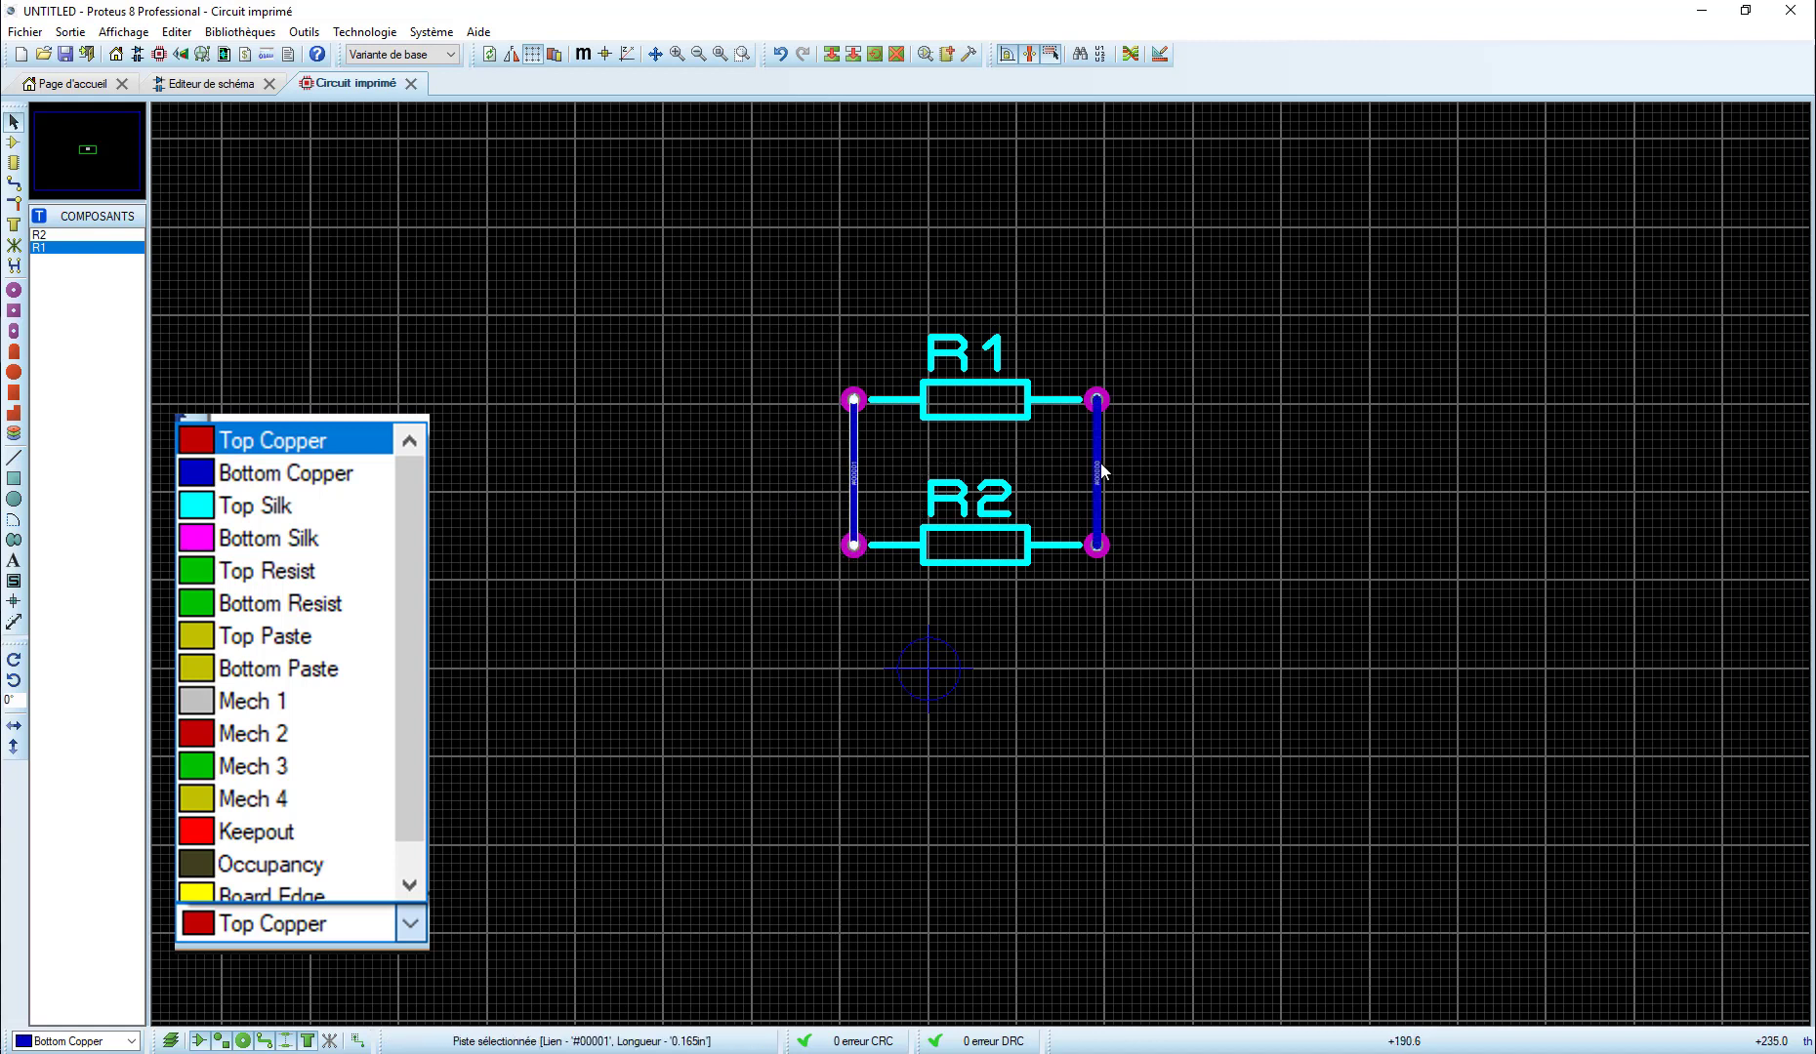
pyautogui.click(1099, 470)
pyautogui.click(1145, 523)
pyautogui.click(854, 468)
pyautogui.click(130, 1040)
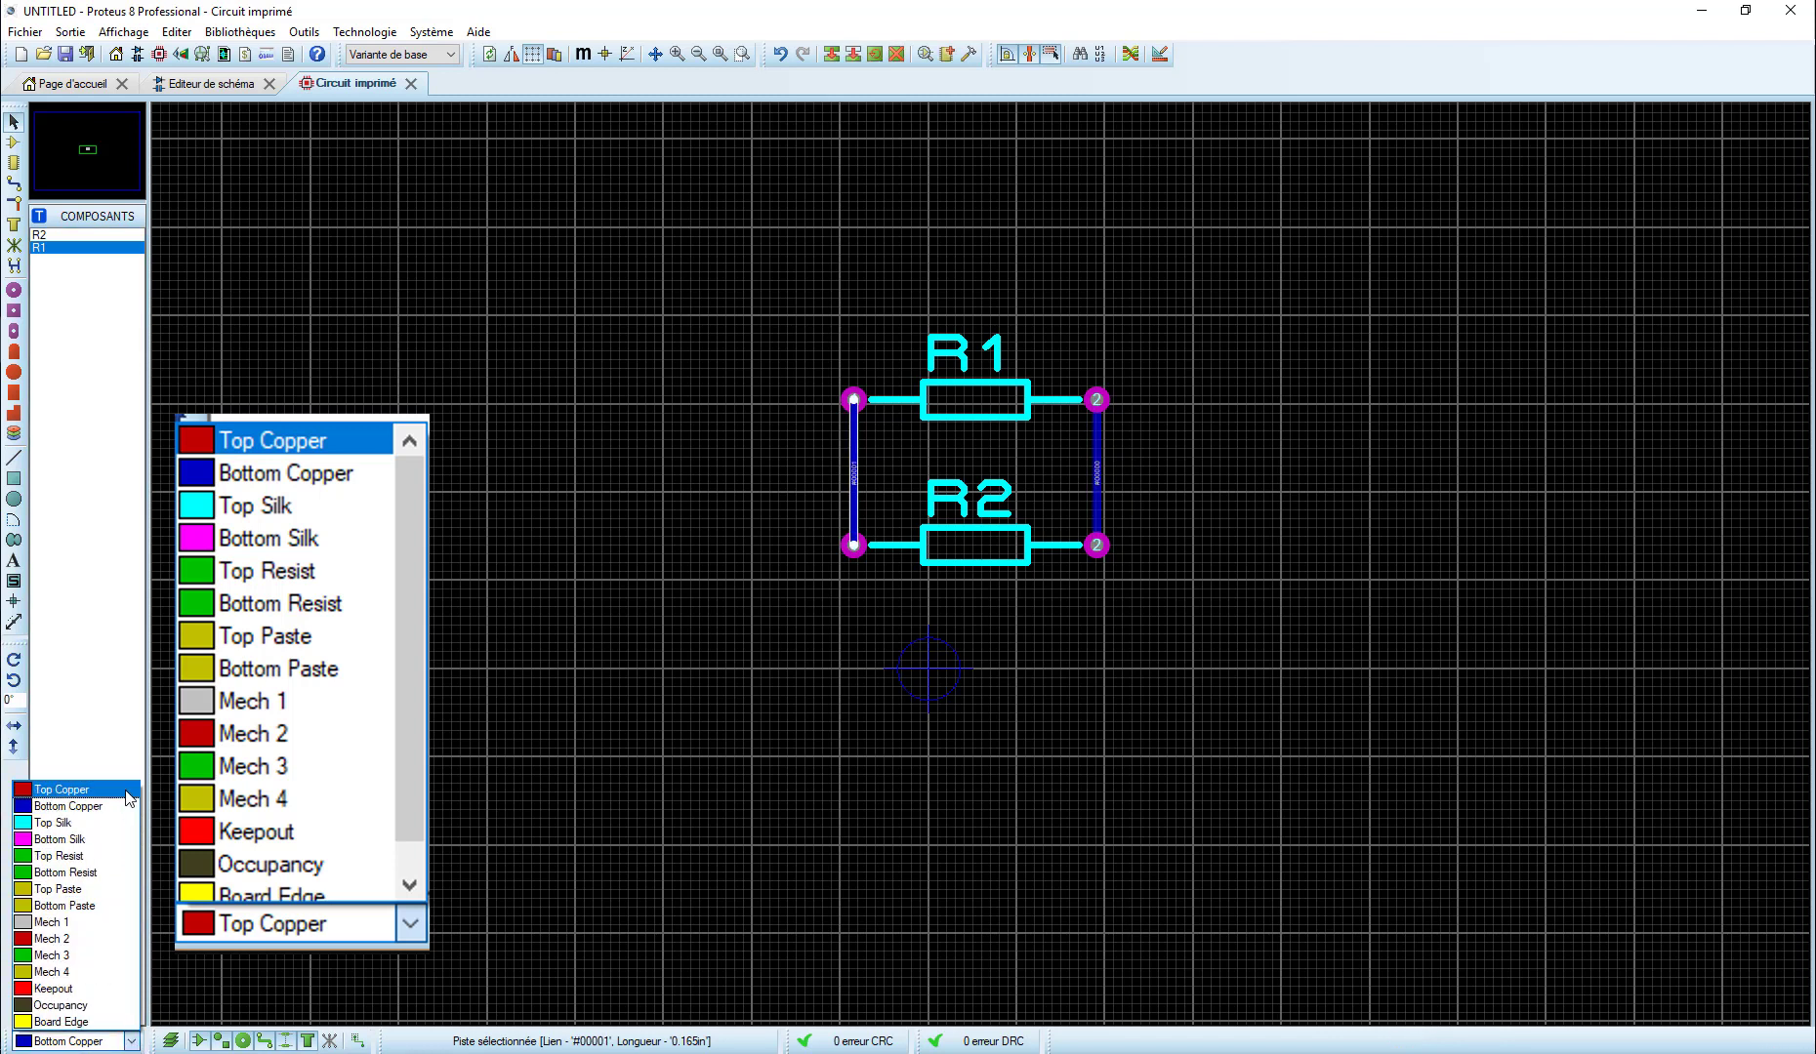
pyautogui.click(130, 790)
pyautogui.click(722, 734)
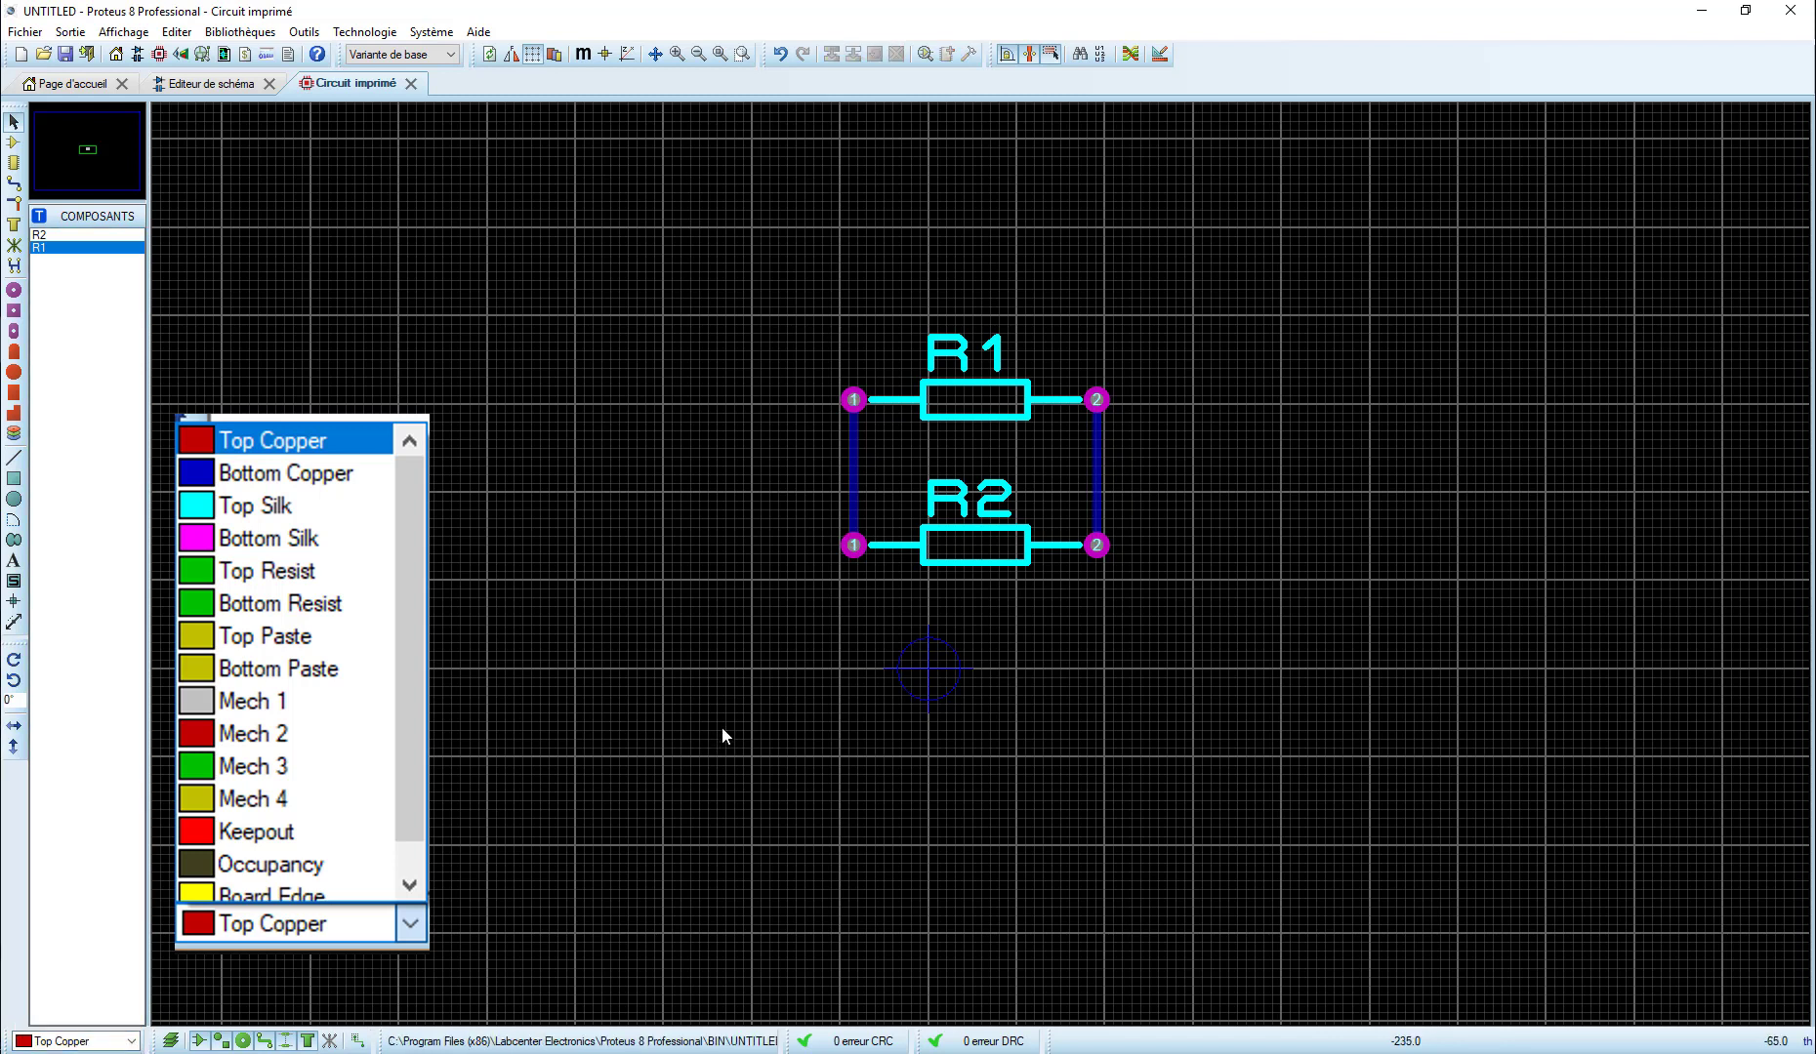
# Delete the track between the number 1 pads of R1 and R2 and reroute it as a DEFAULT track on Top Copper.
pyautogui.click(853, 472)
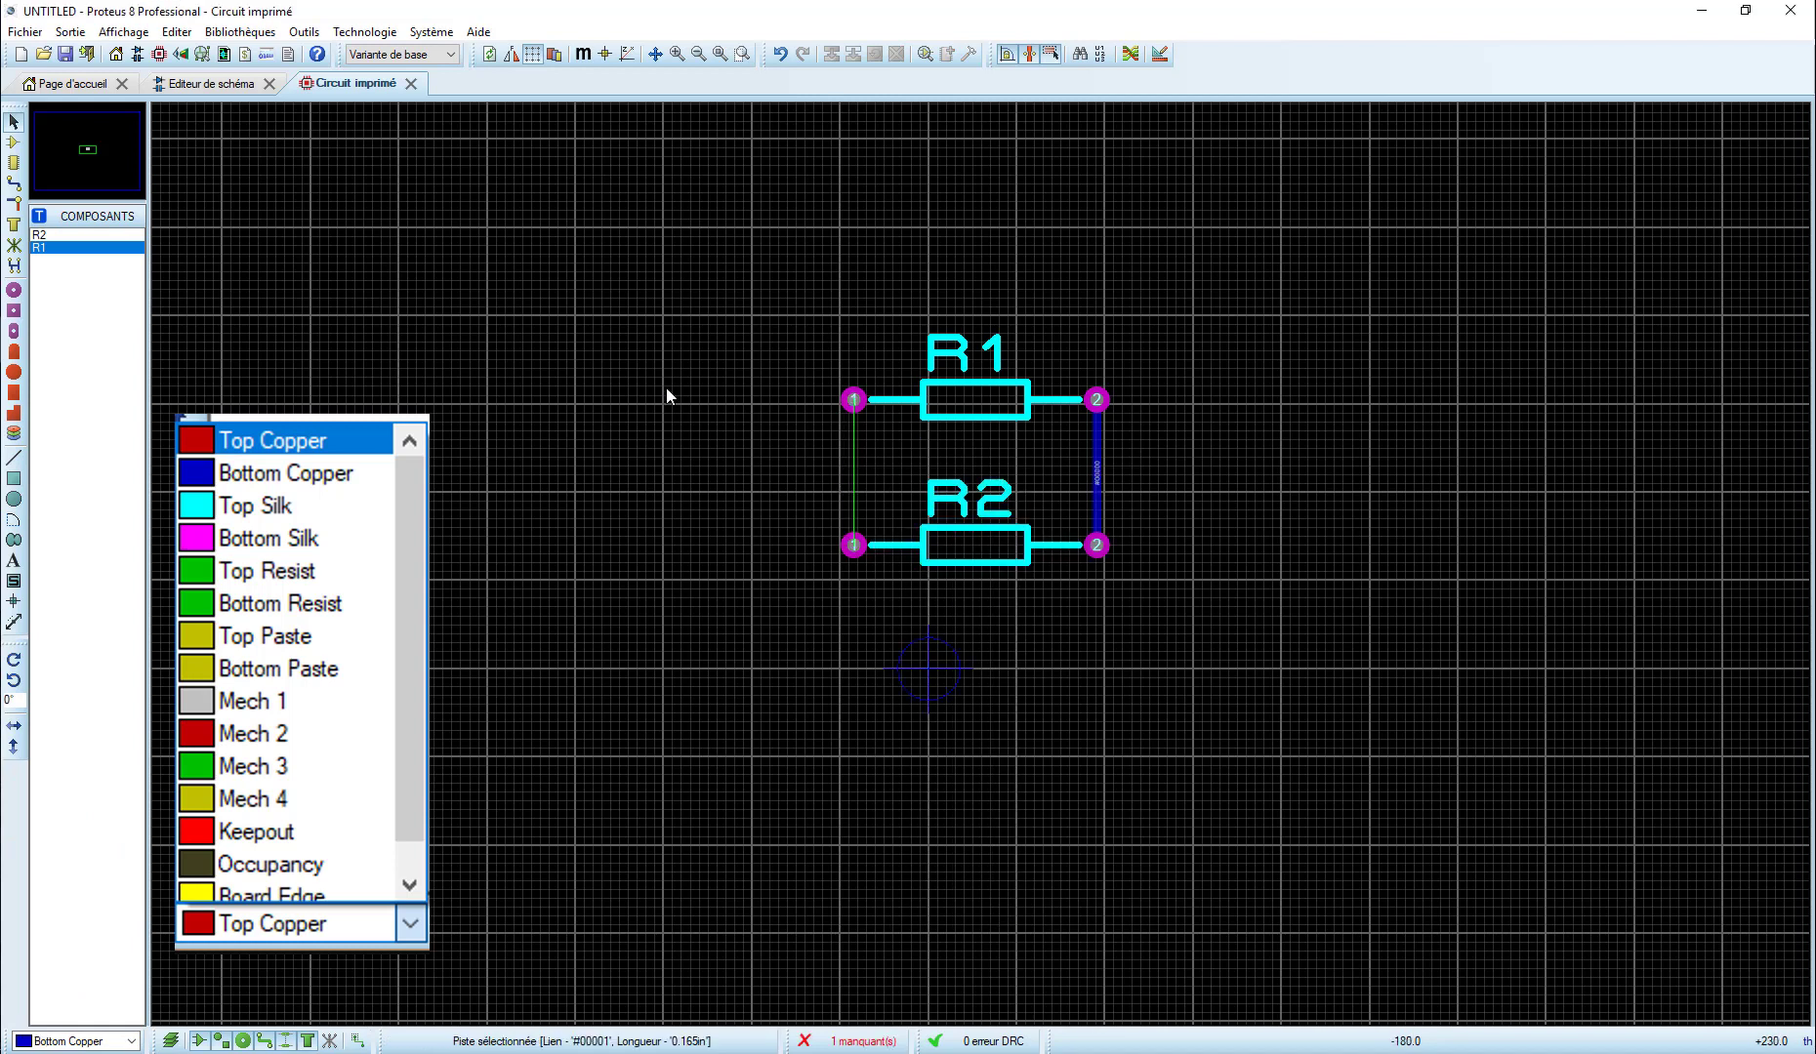
pyautogui.click(14, 183)
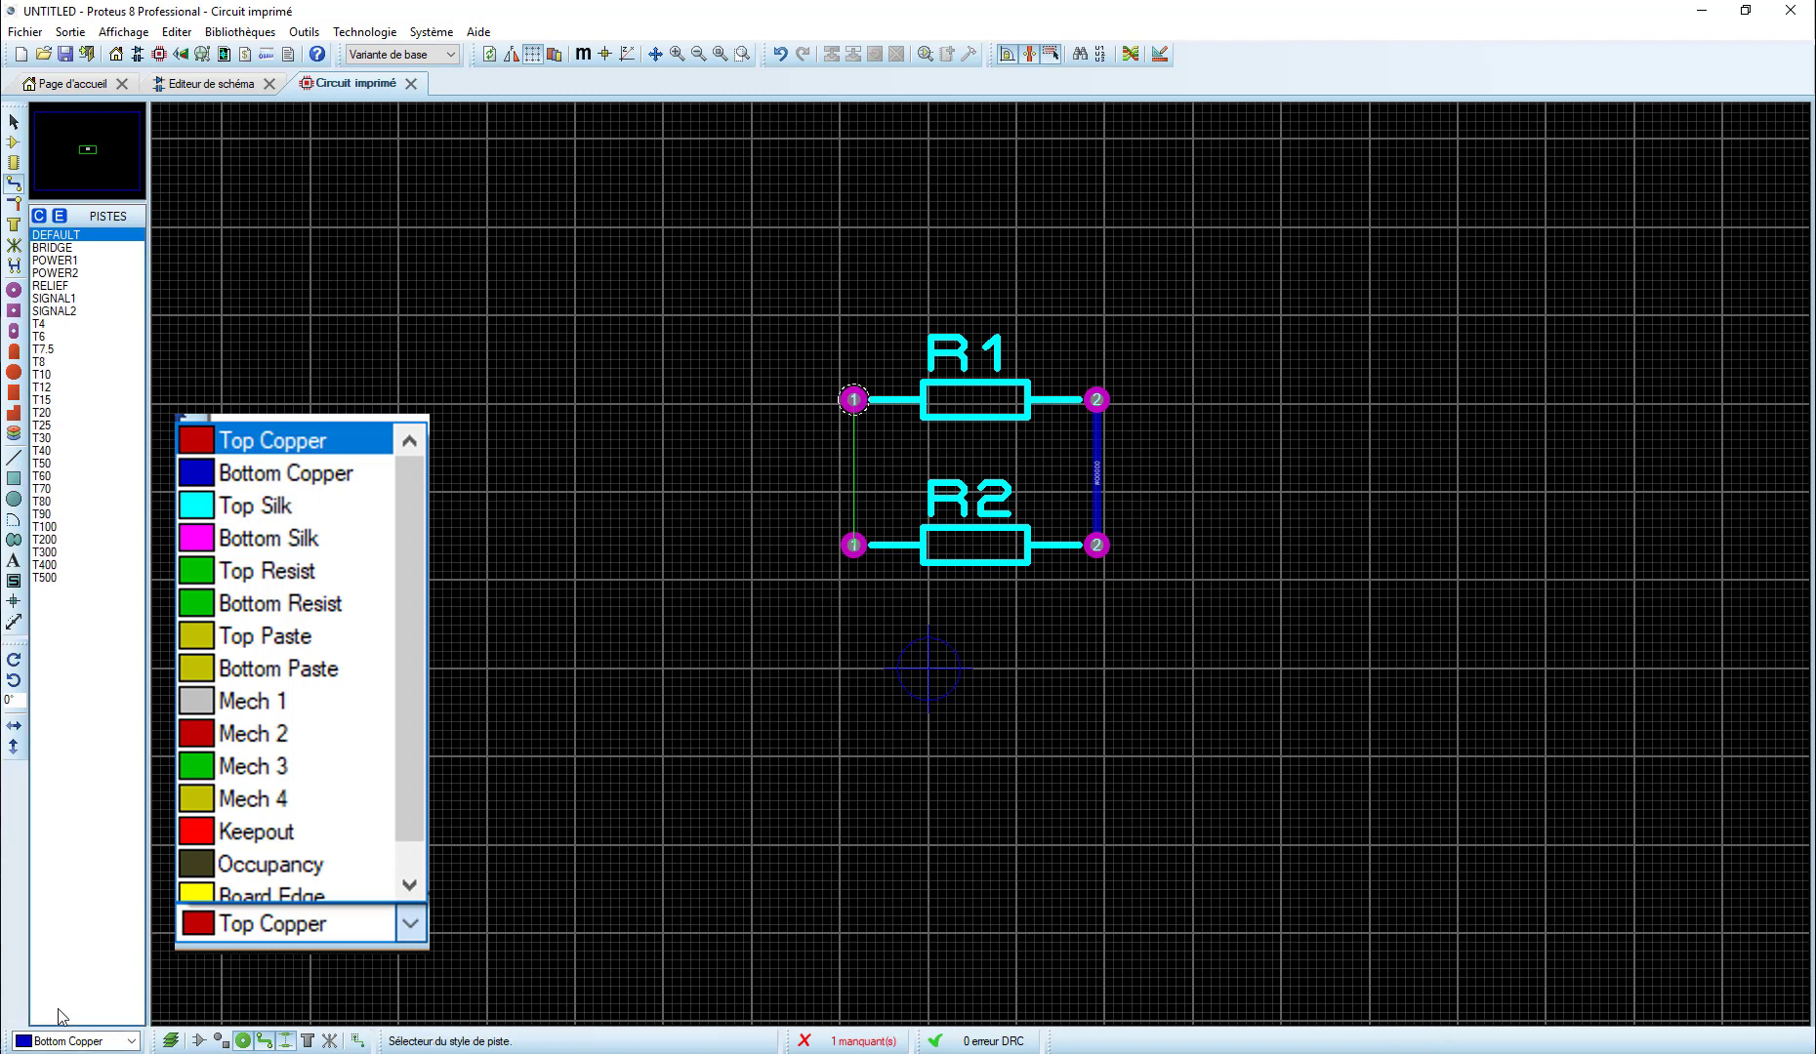
pyautogui.click(97, 1040)
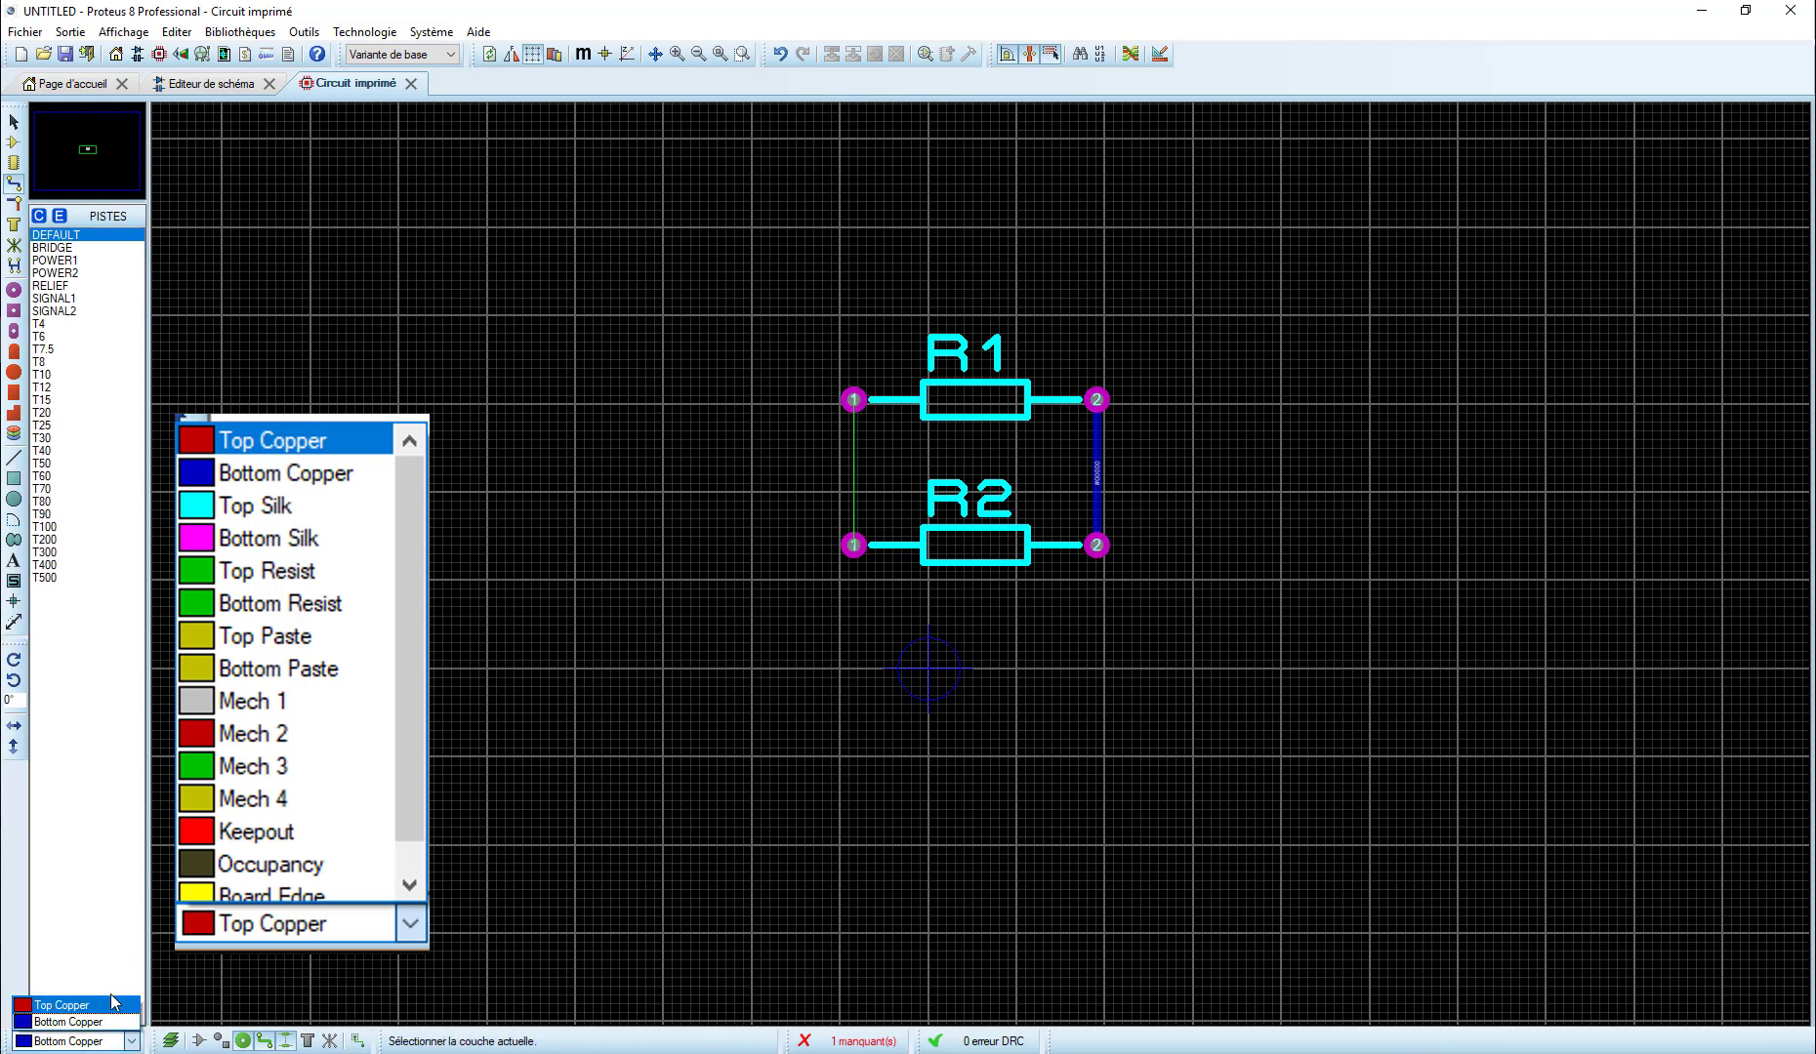
pyautogui.click(111, 997)
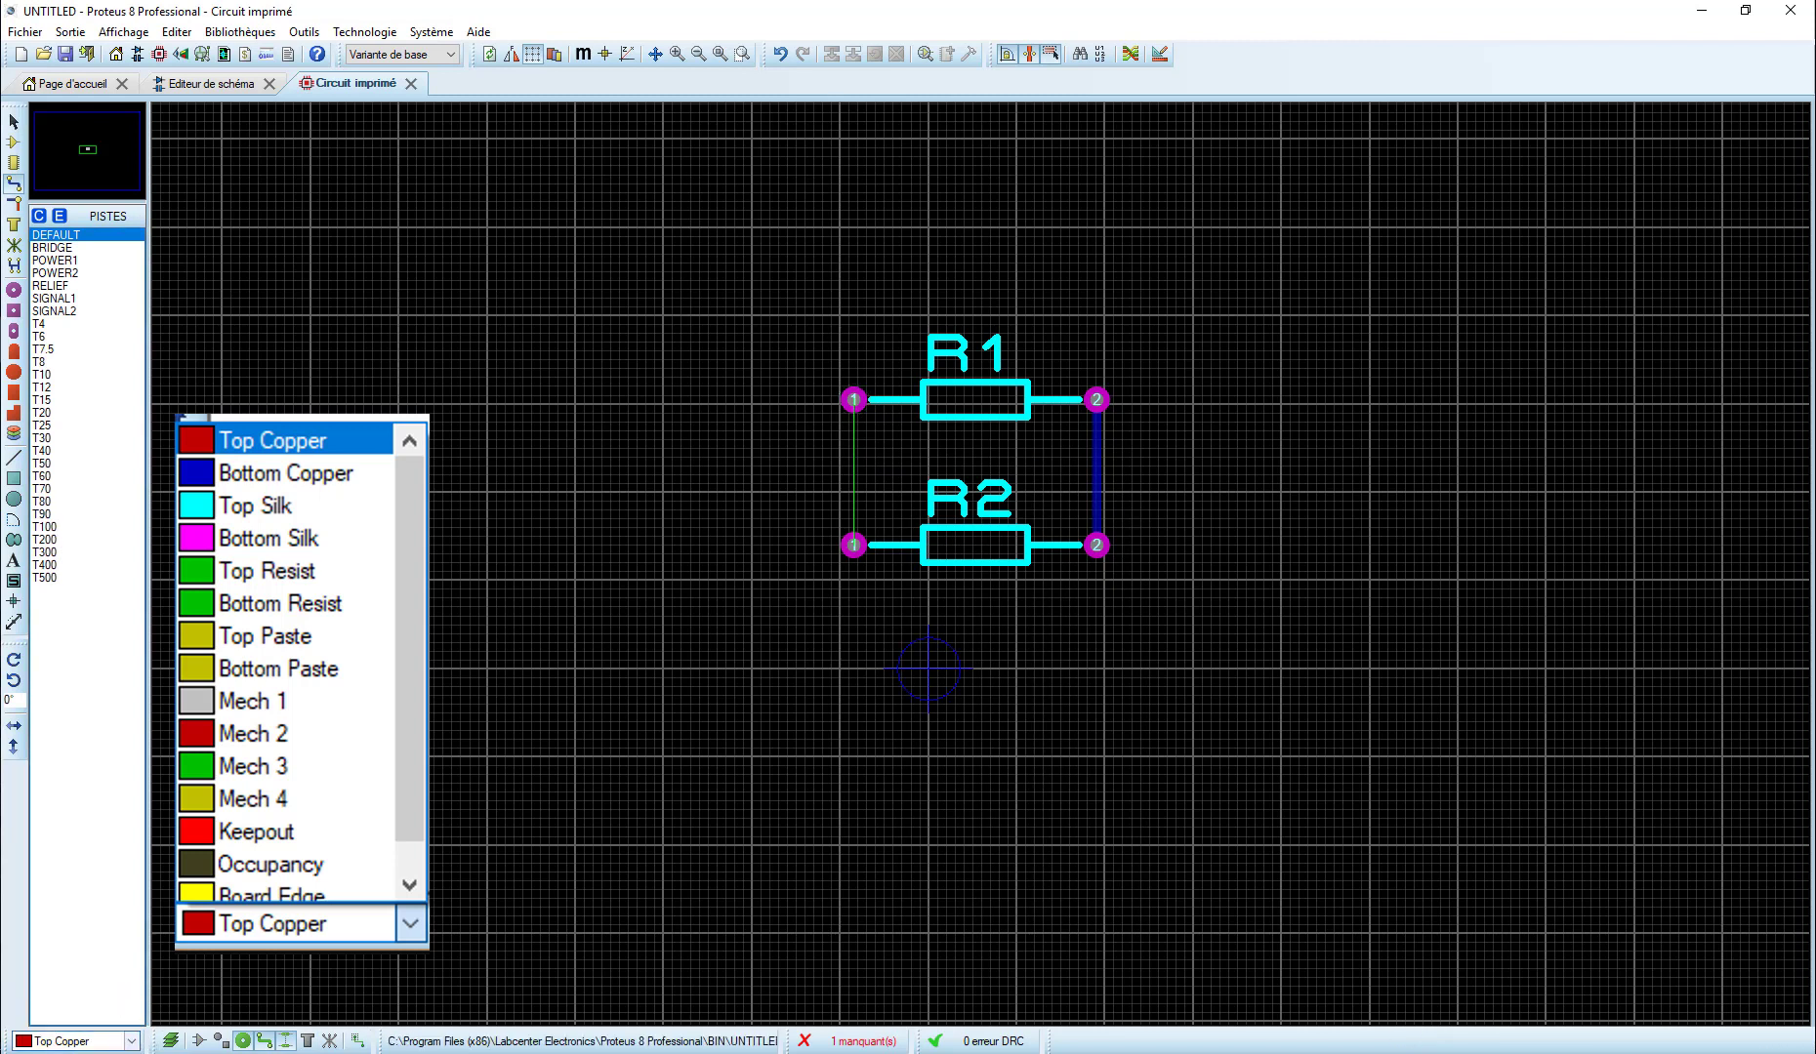
pyautogui.click(856, 400)
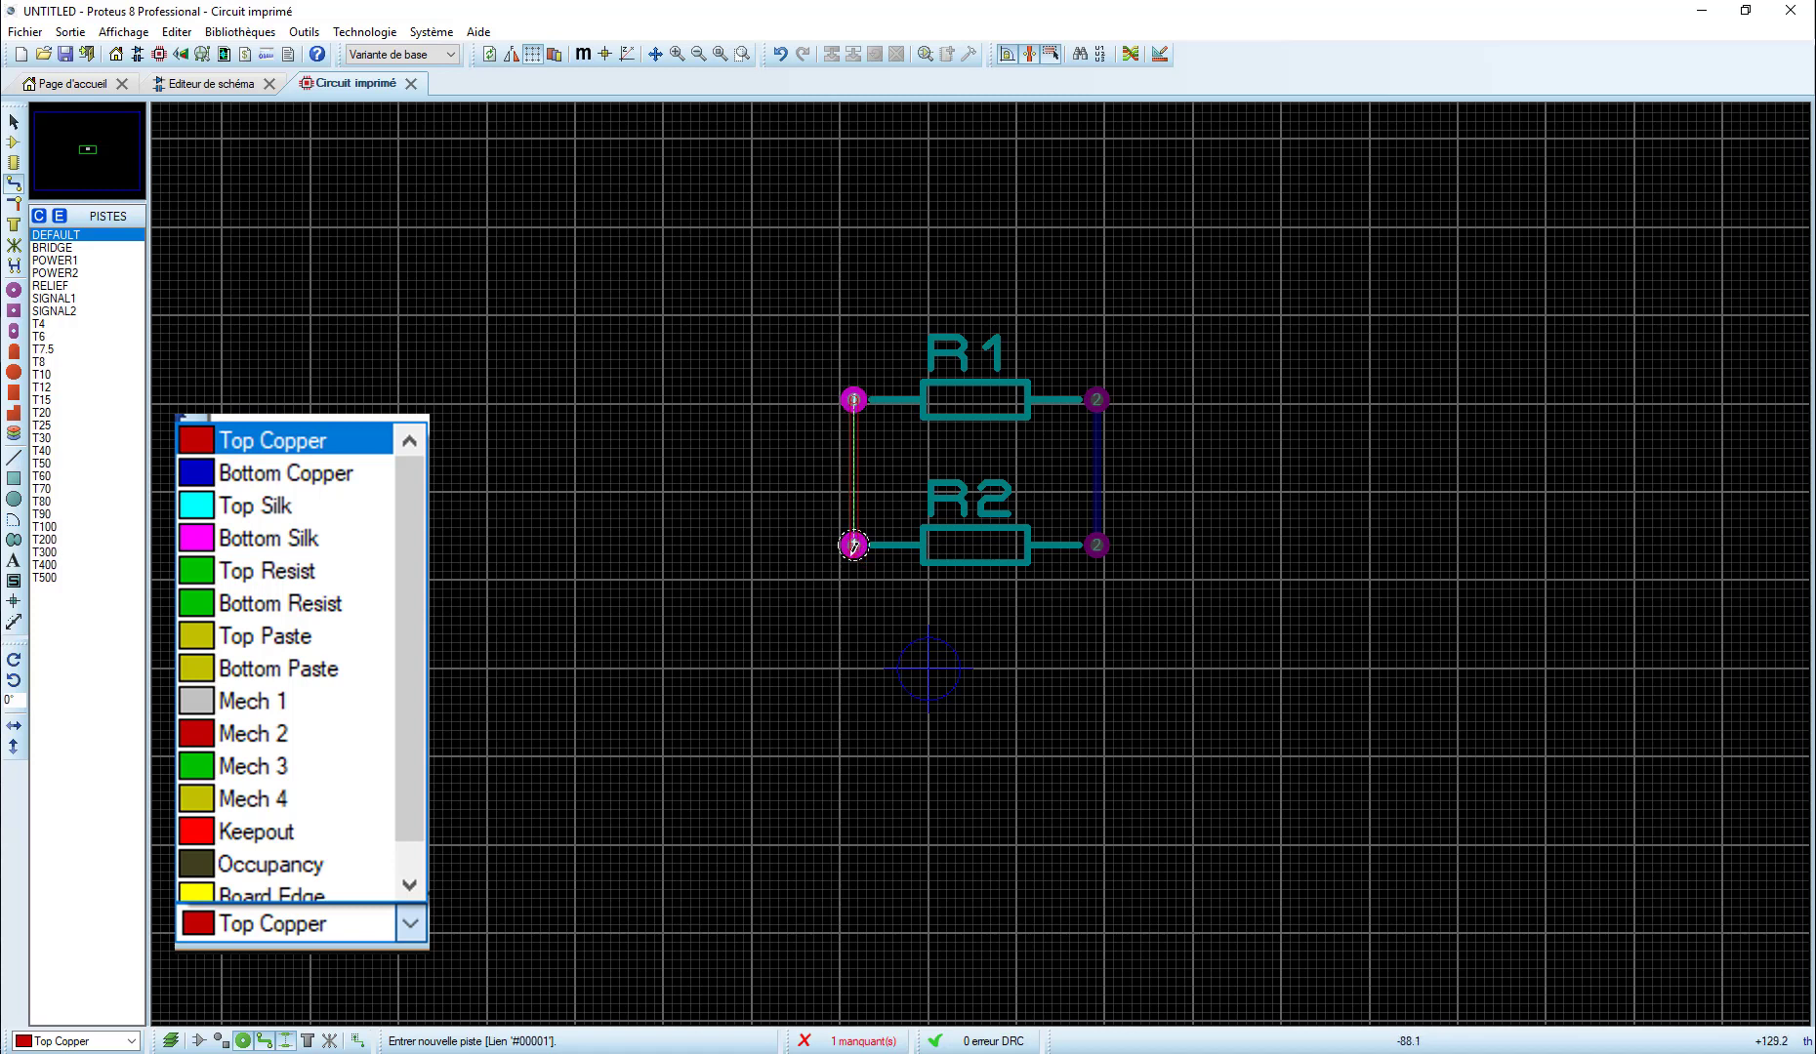
pyautogui.click(853, 544)
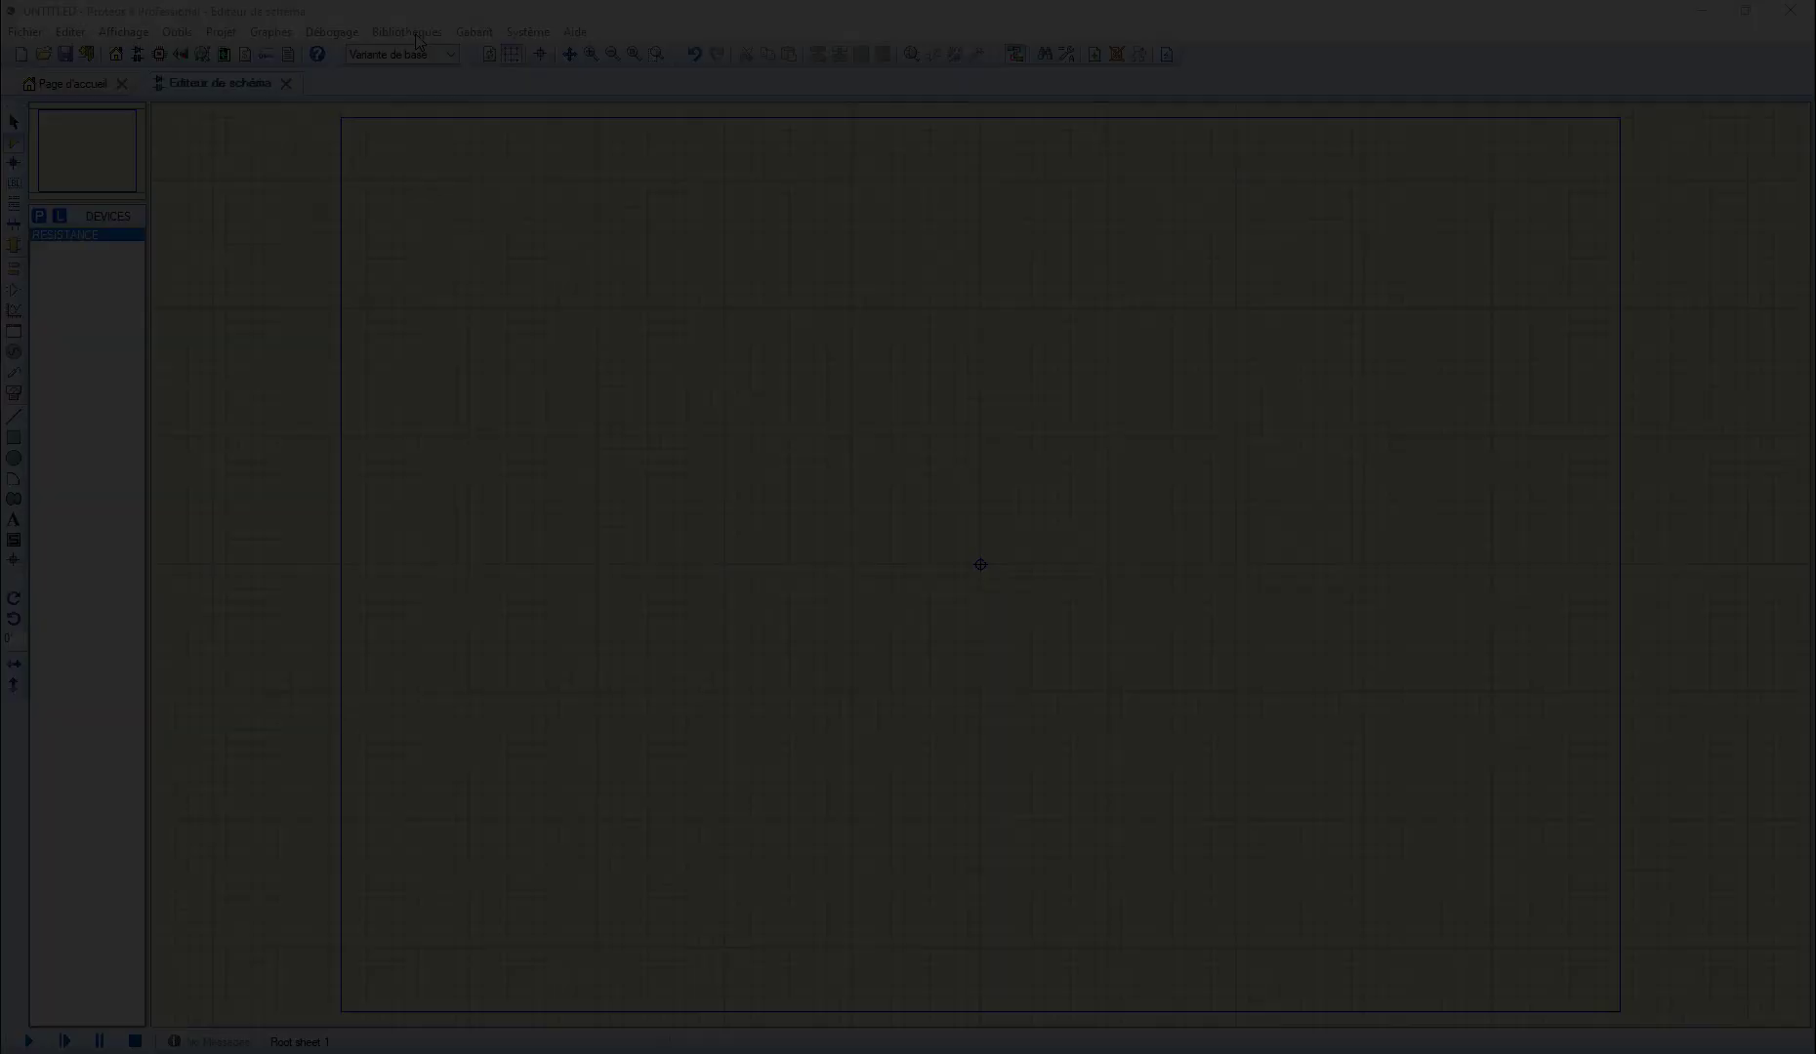
# Open the device library manager from the schematic editor and look through the list of available source libraries.
pyautogui.click(408, 33)
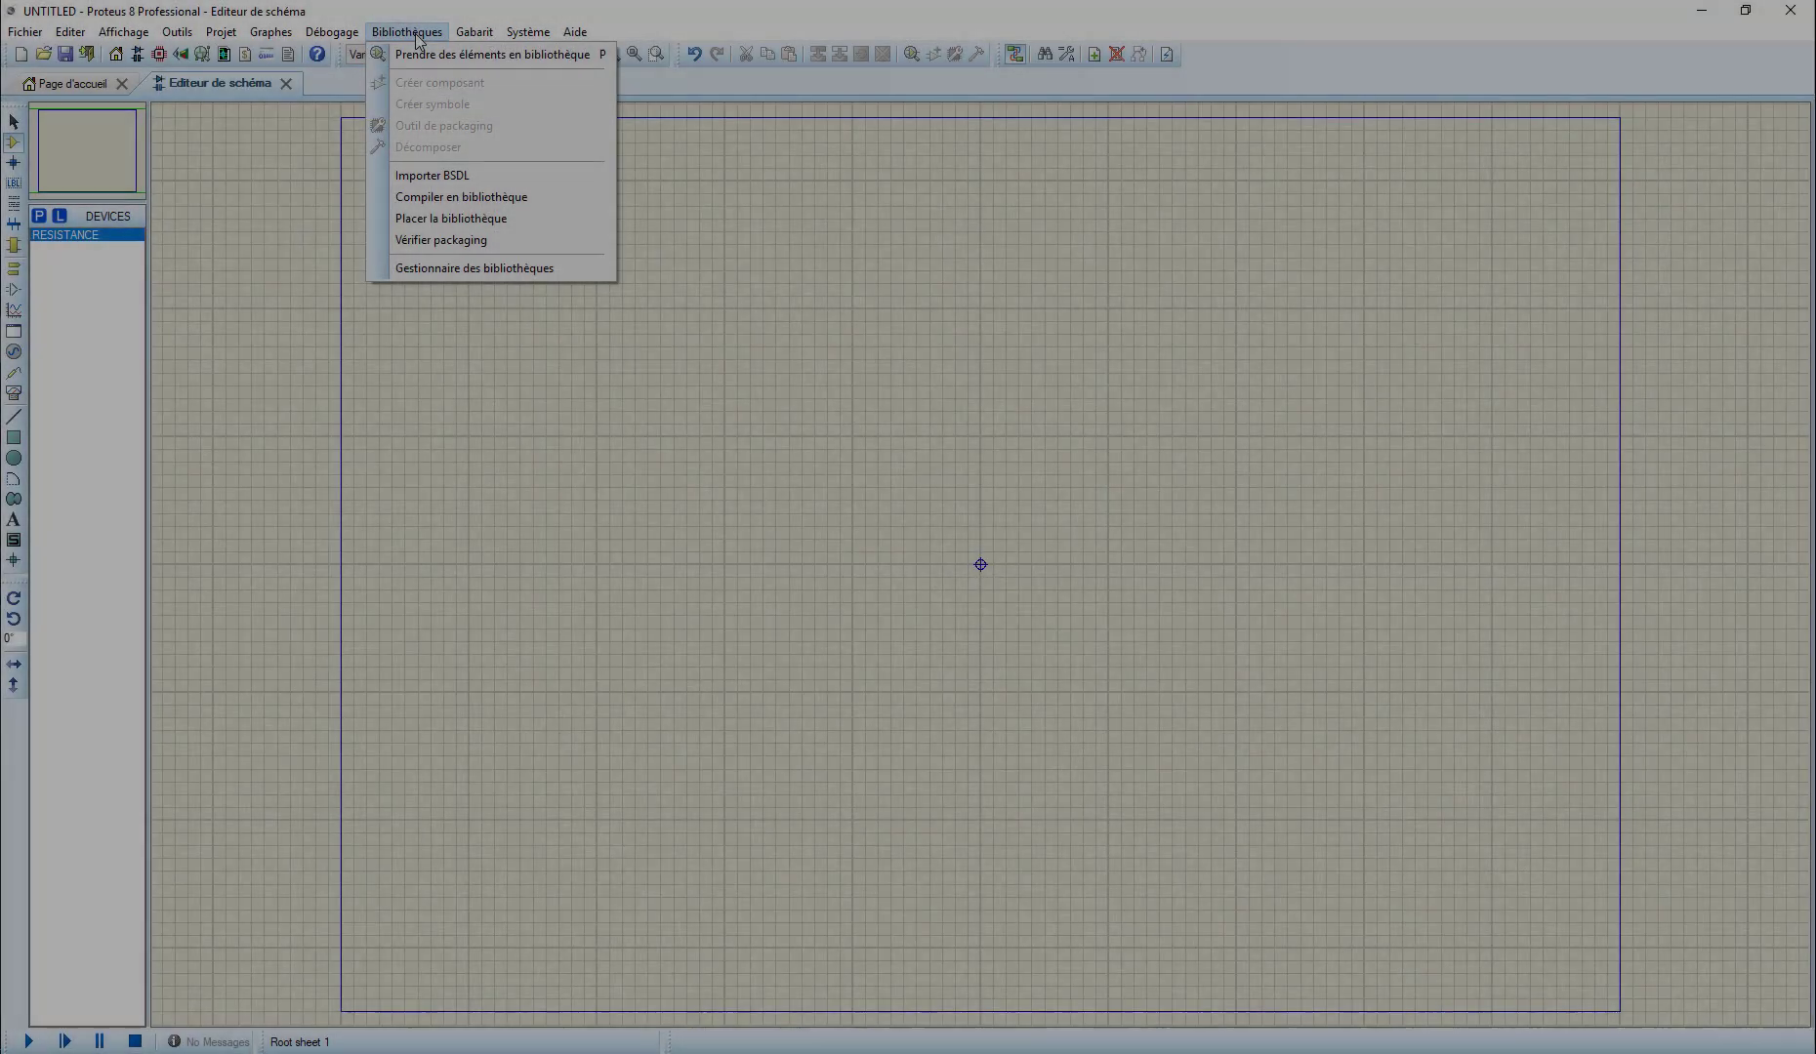
pyautogui.click(457, 270)
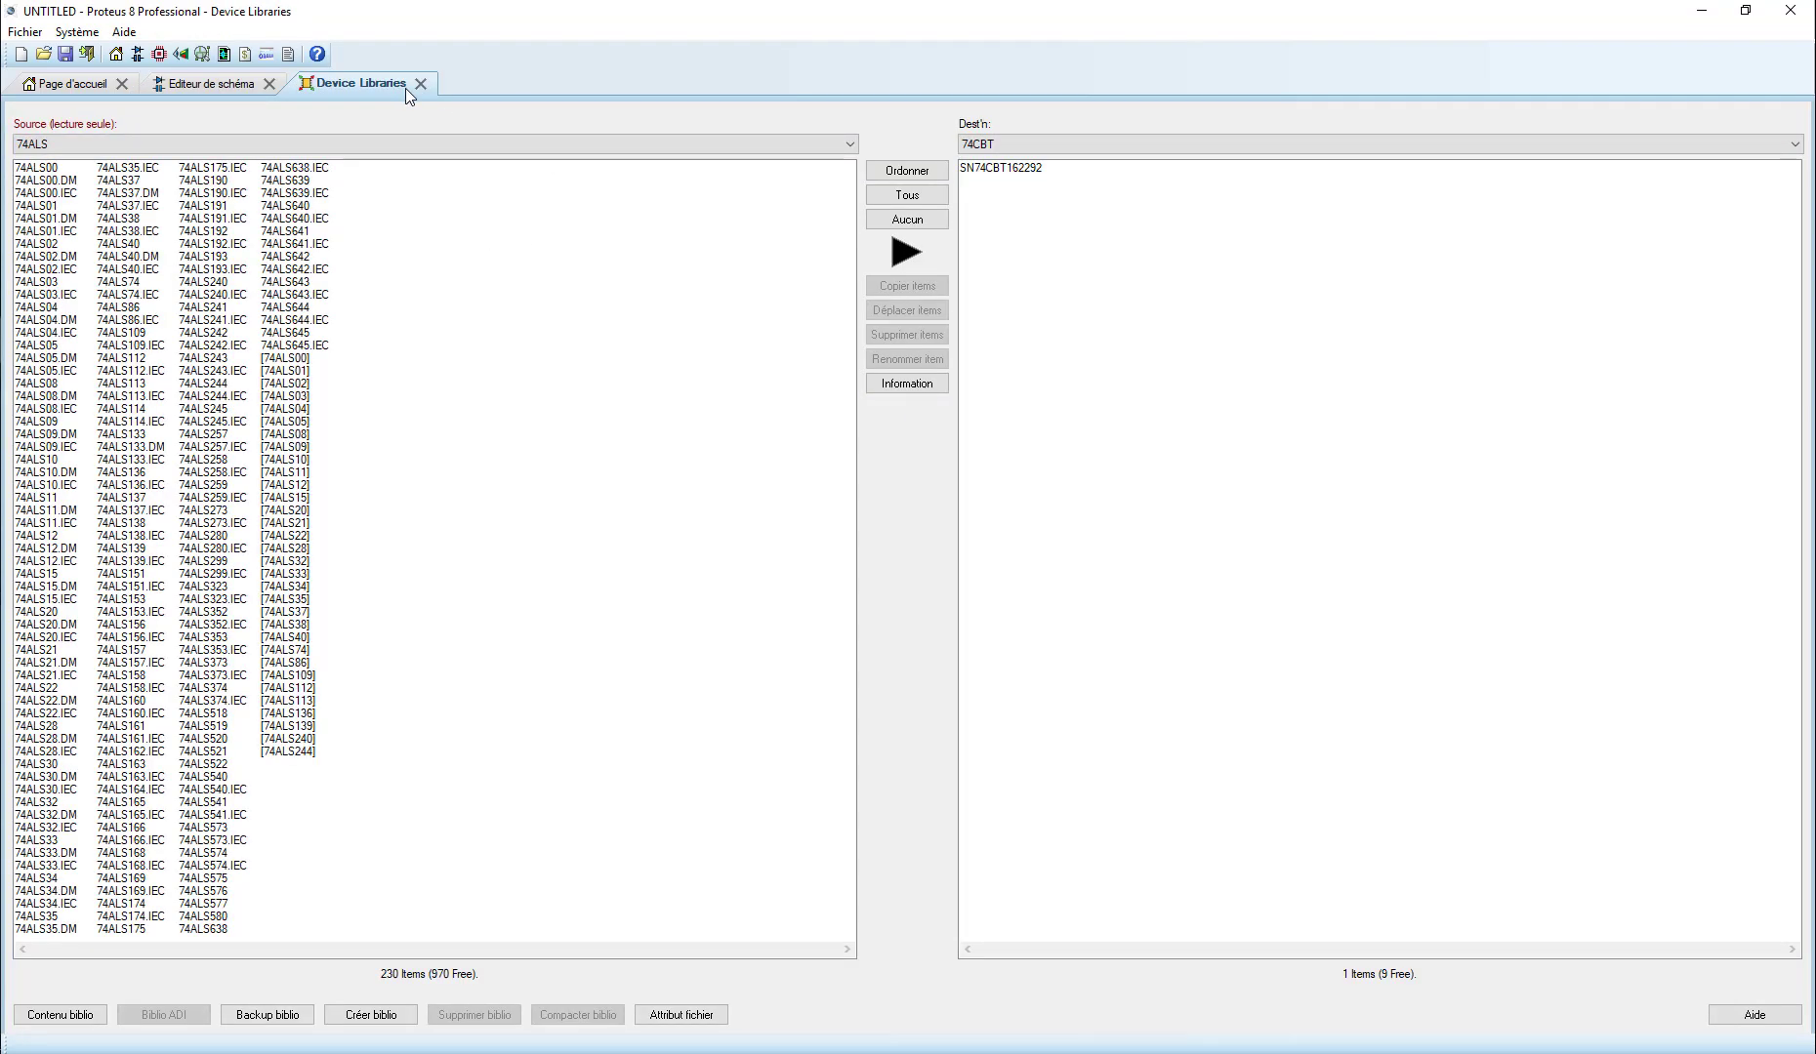
pyautogui.click(405, 143)
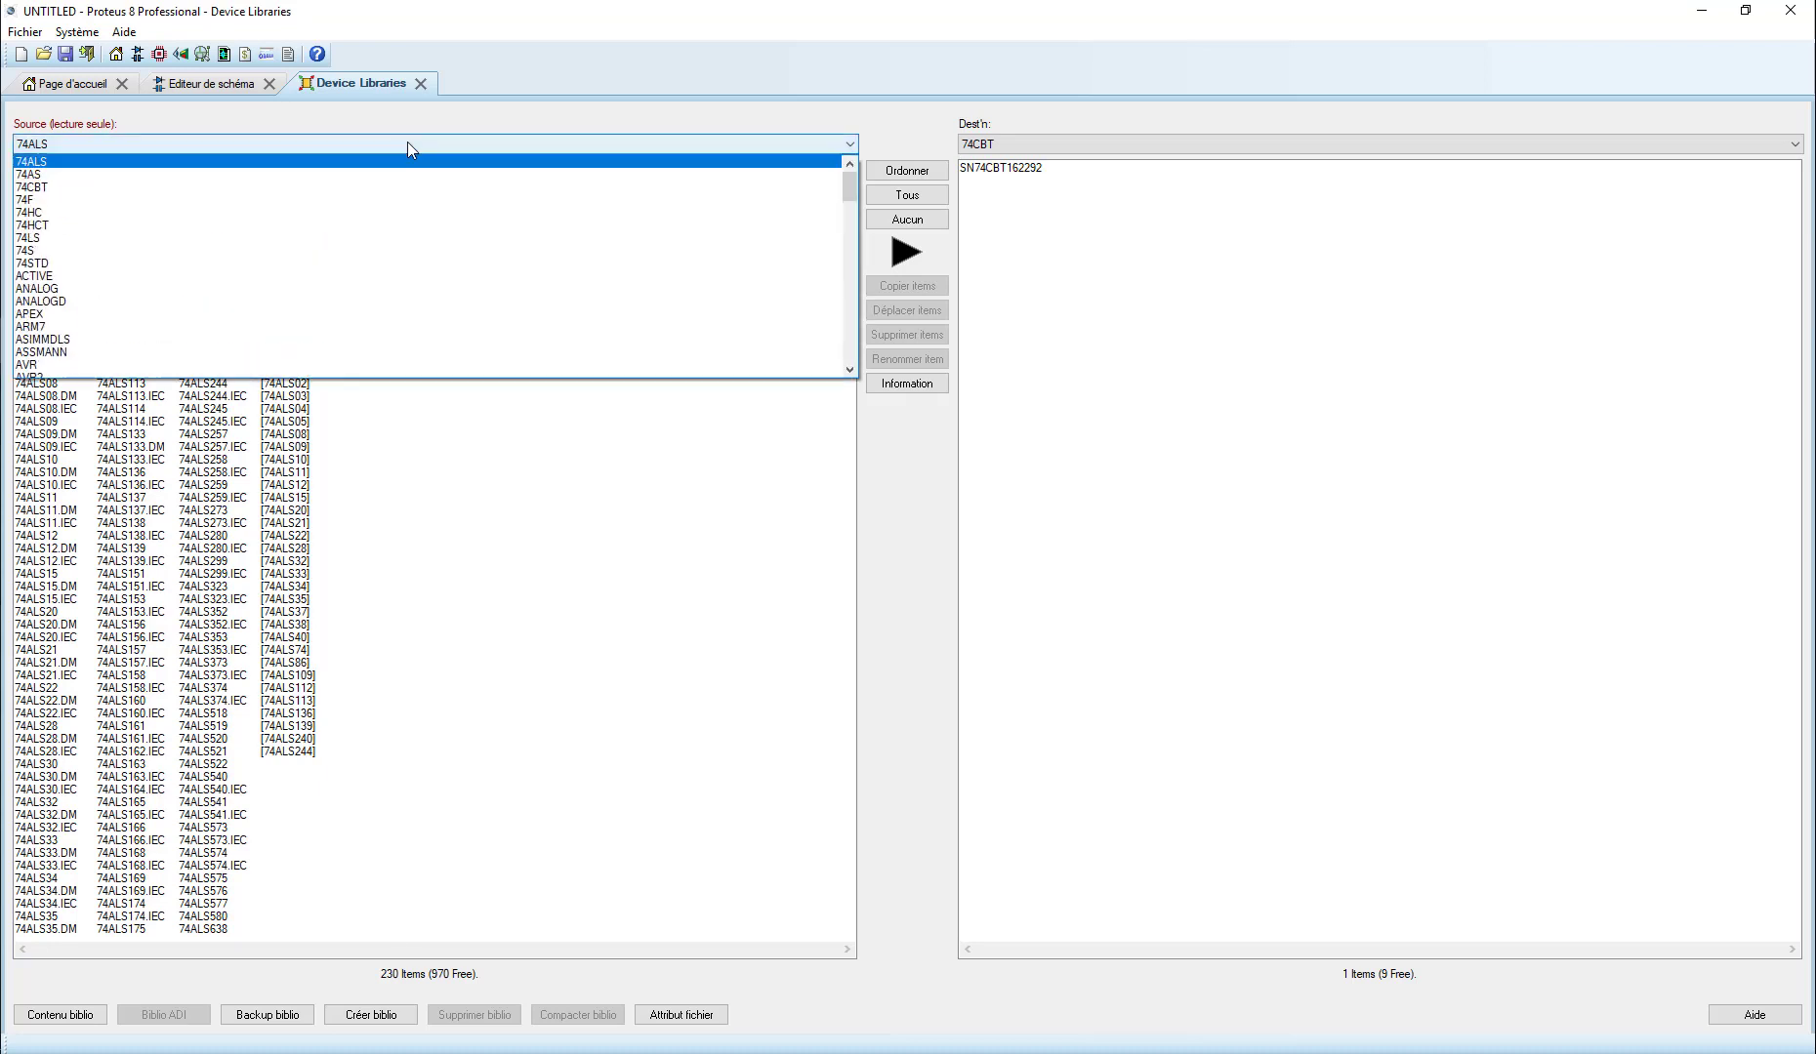
pyautogui.scroll(-12, 400, 293)
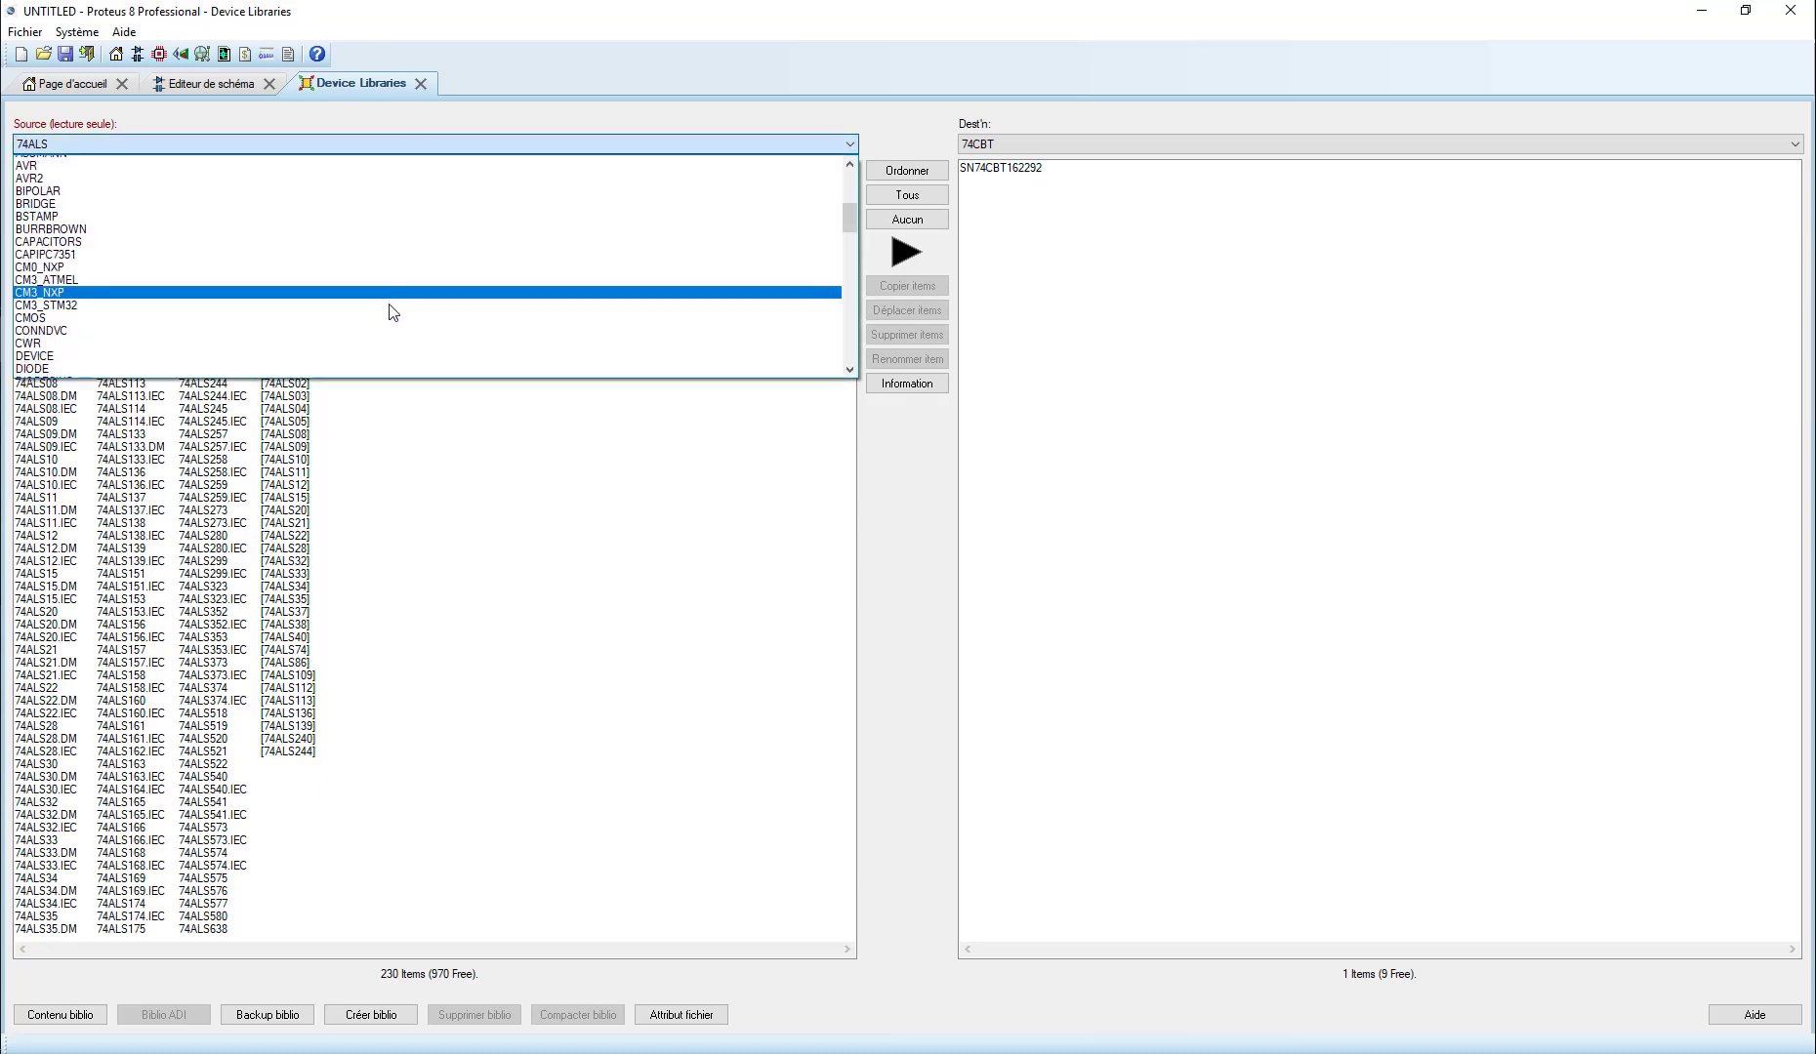
pyautogui.scroll(-10, 390, 312)
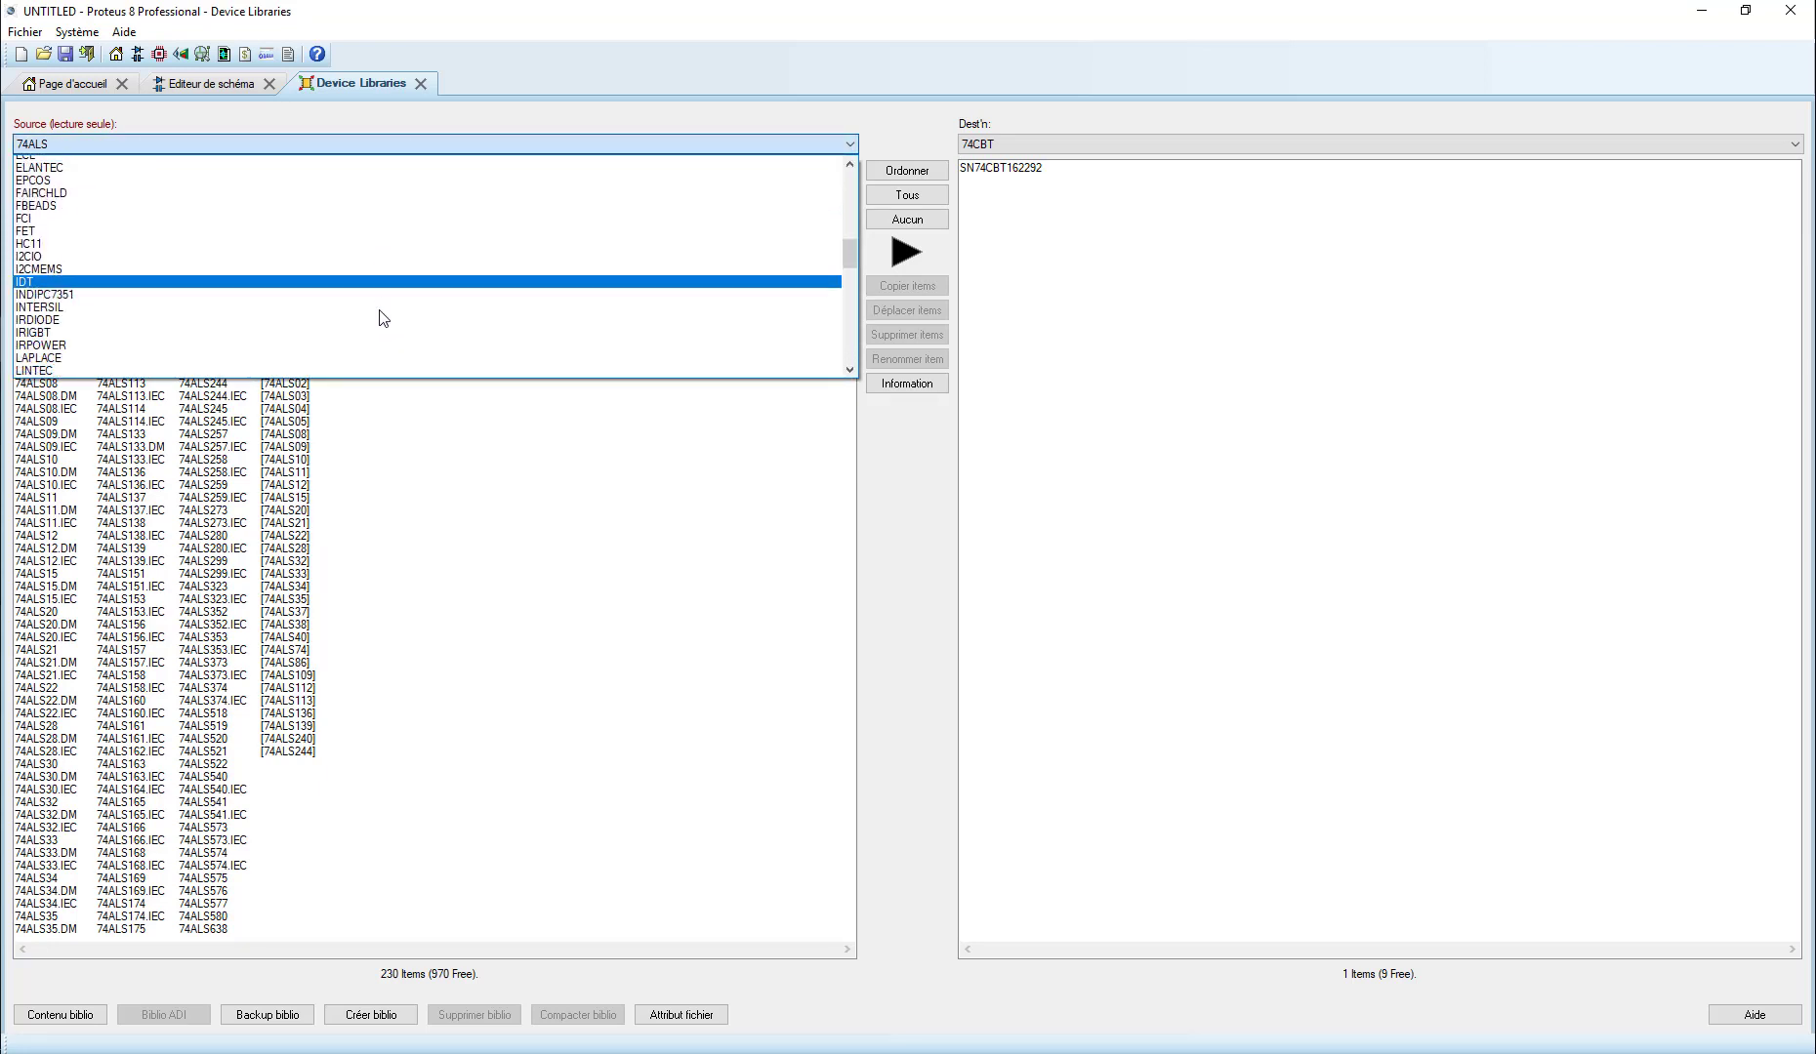
pyautogui.scroll(-13, 383, 317)
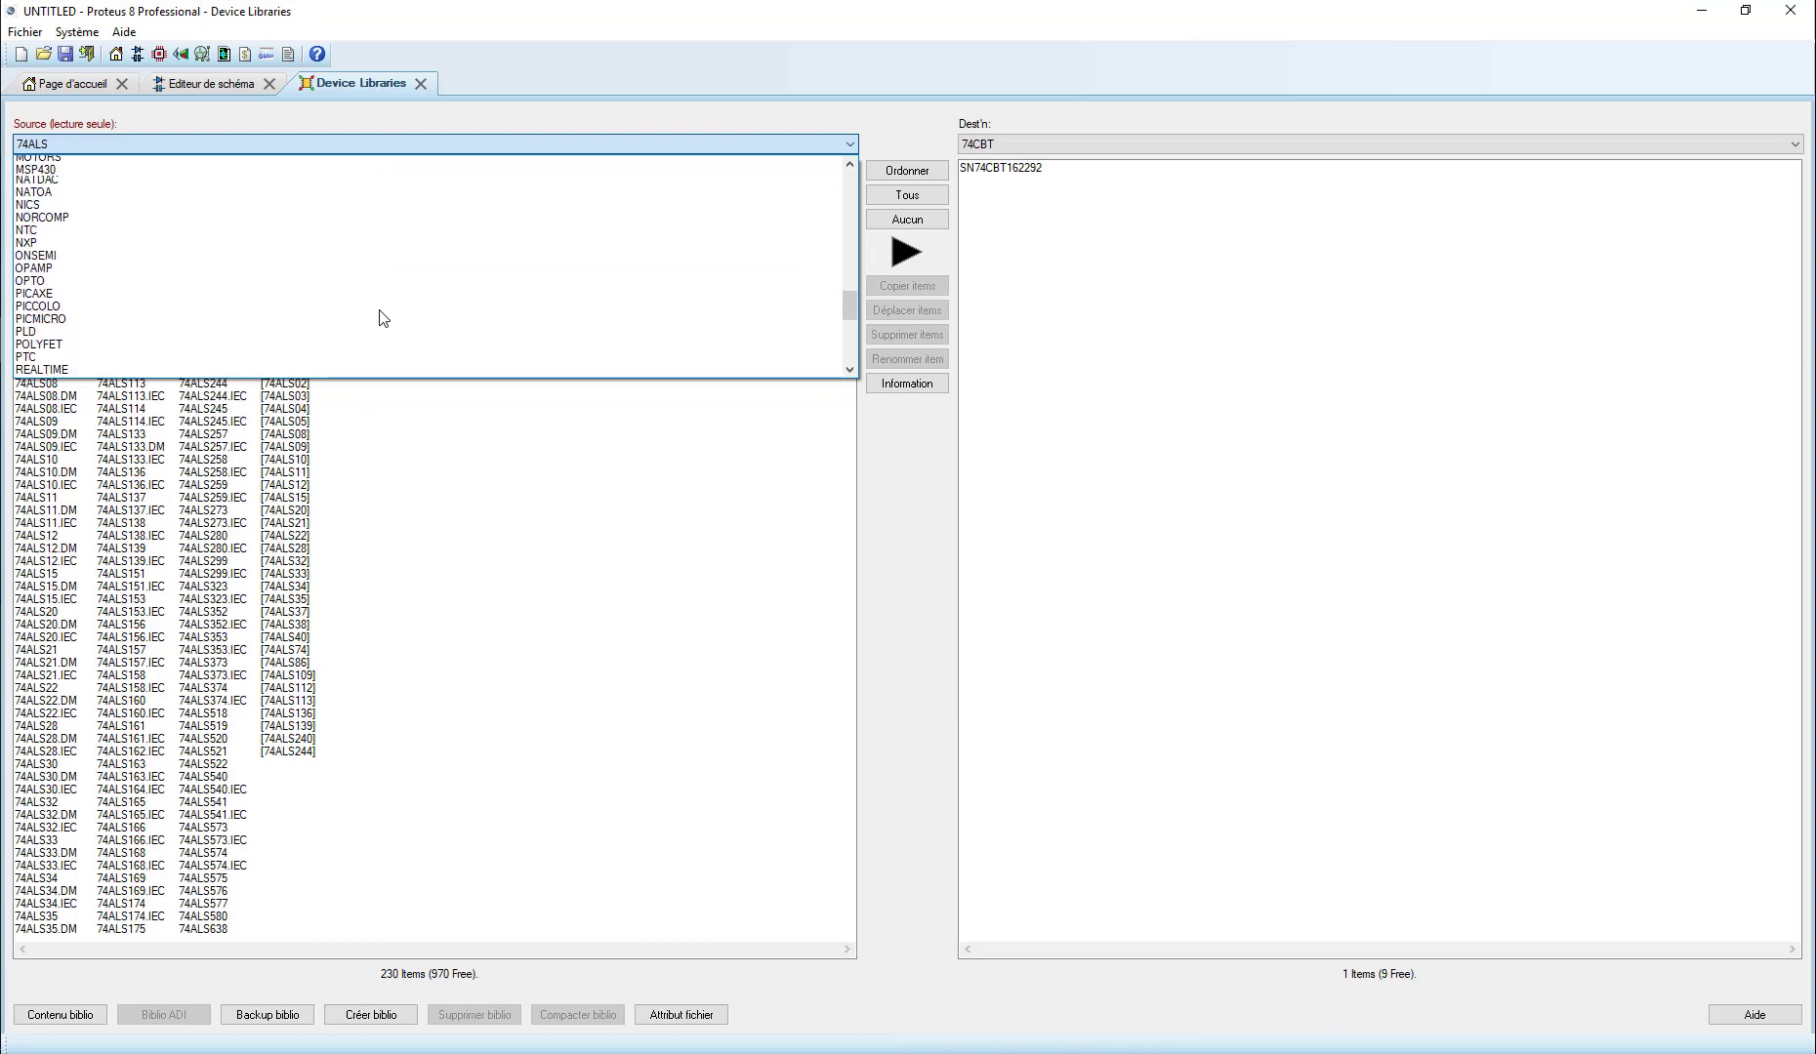
pyautogui.scroll(-6, 383, 317)
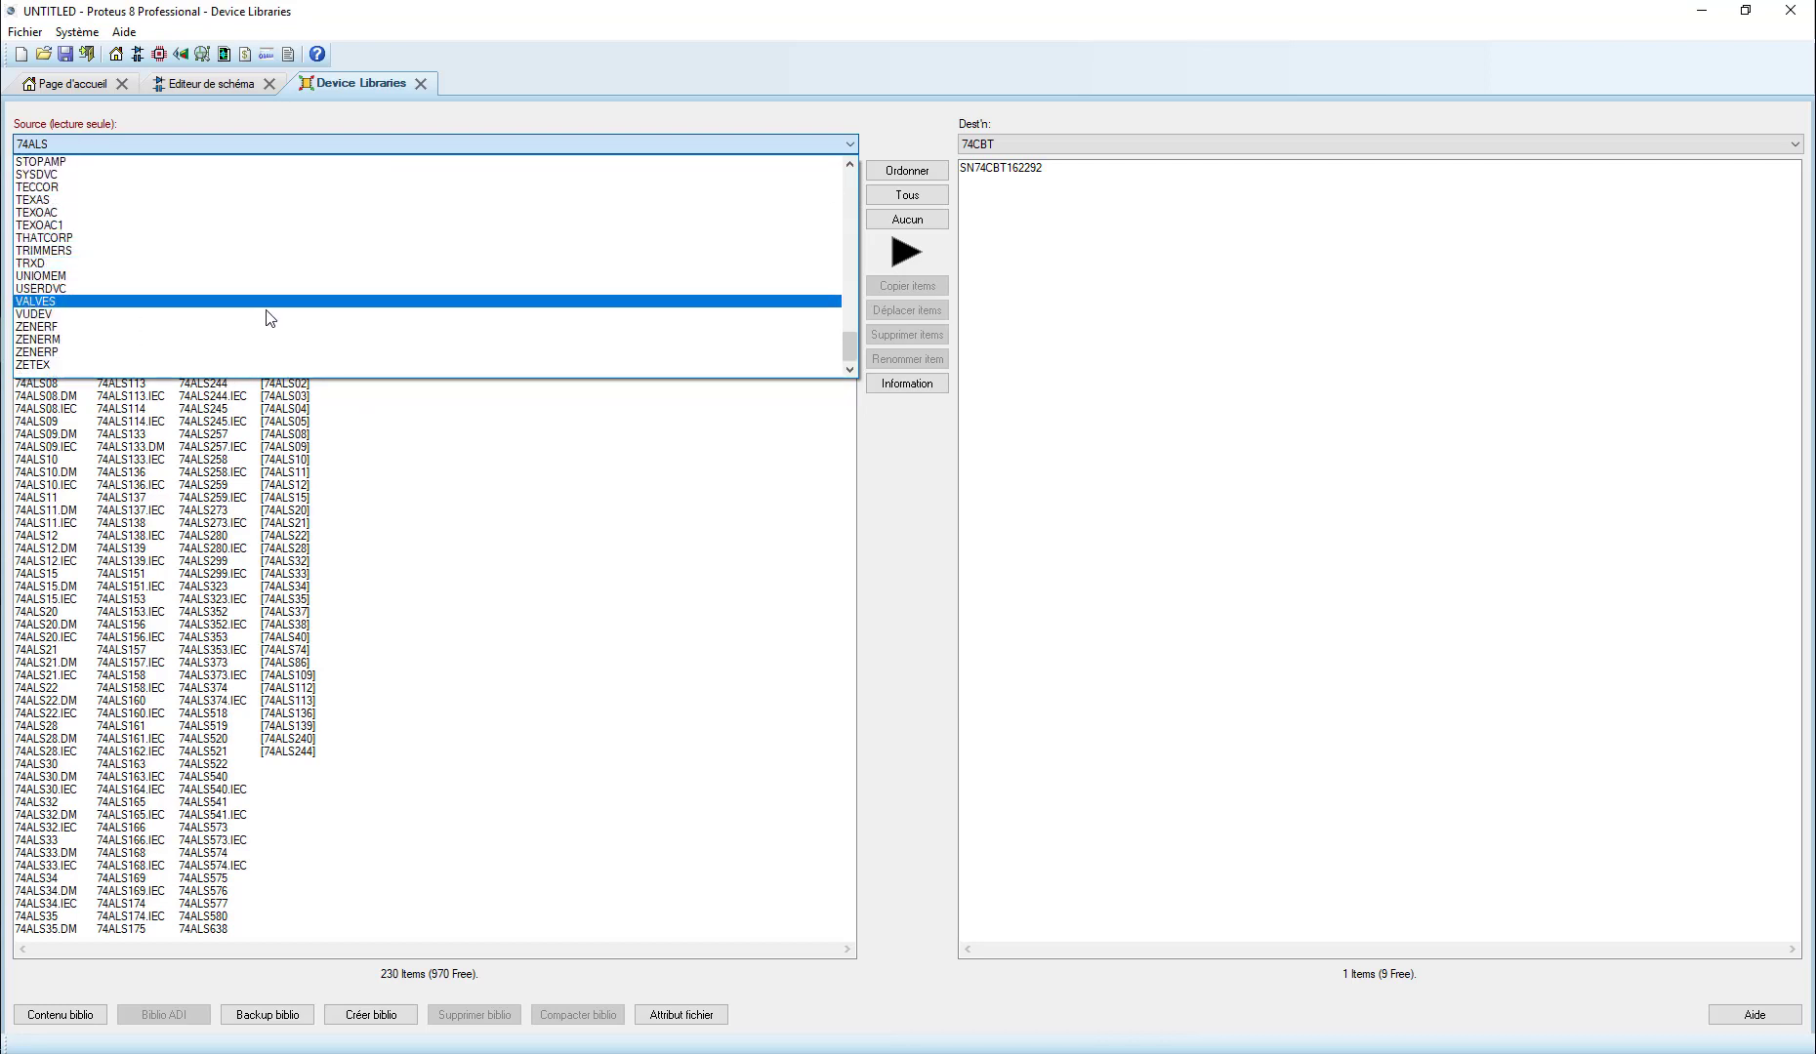
pyautogui.click(1042, 246)
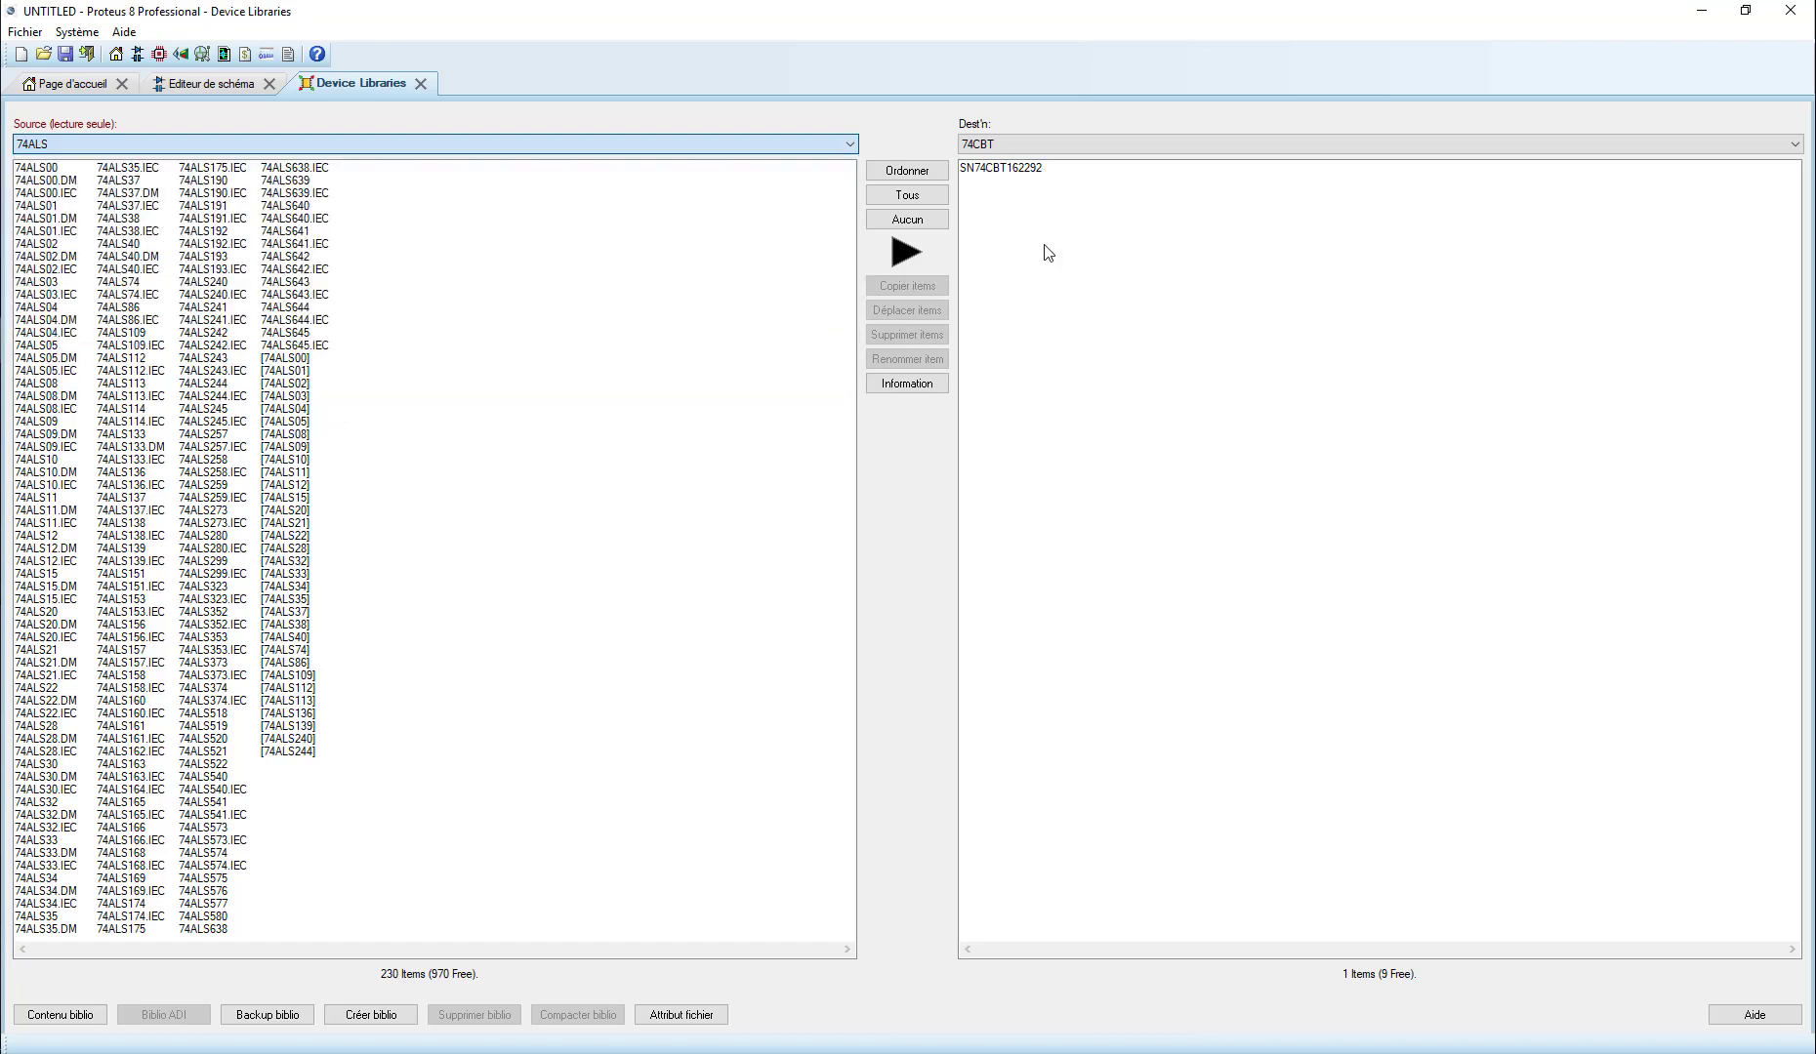
# Choose USERDVC as the destination library and select its RESISTANCE item.
pyautogui.click(967, 145)
pyautogui.scroll(-15, 1049, 295)
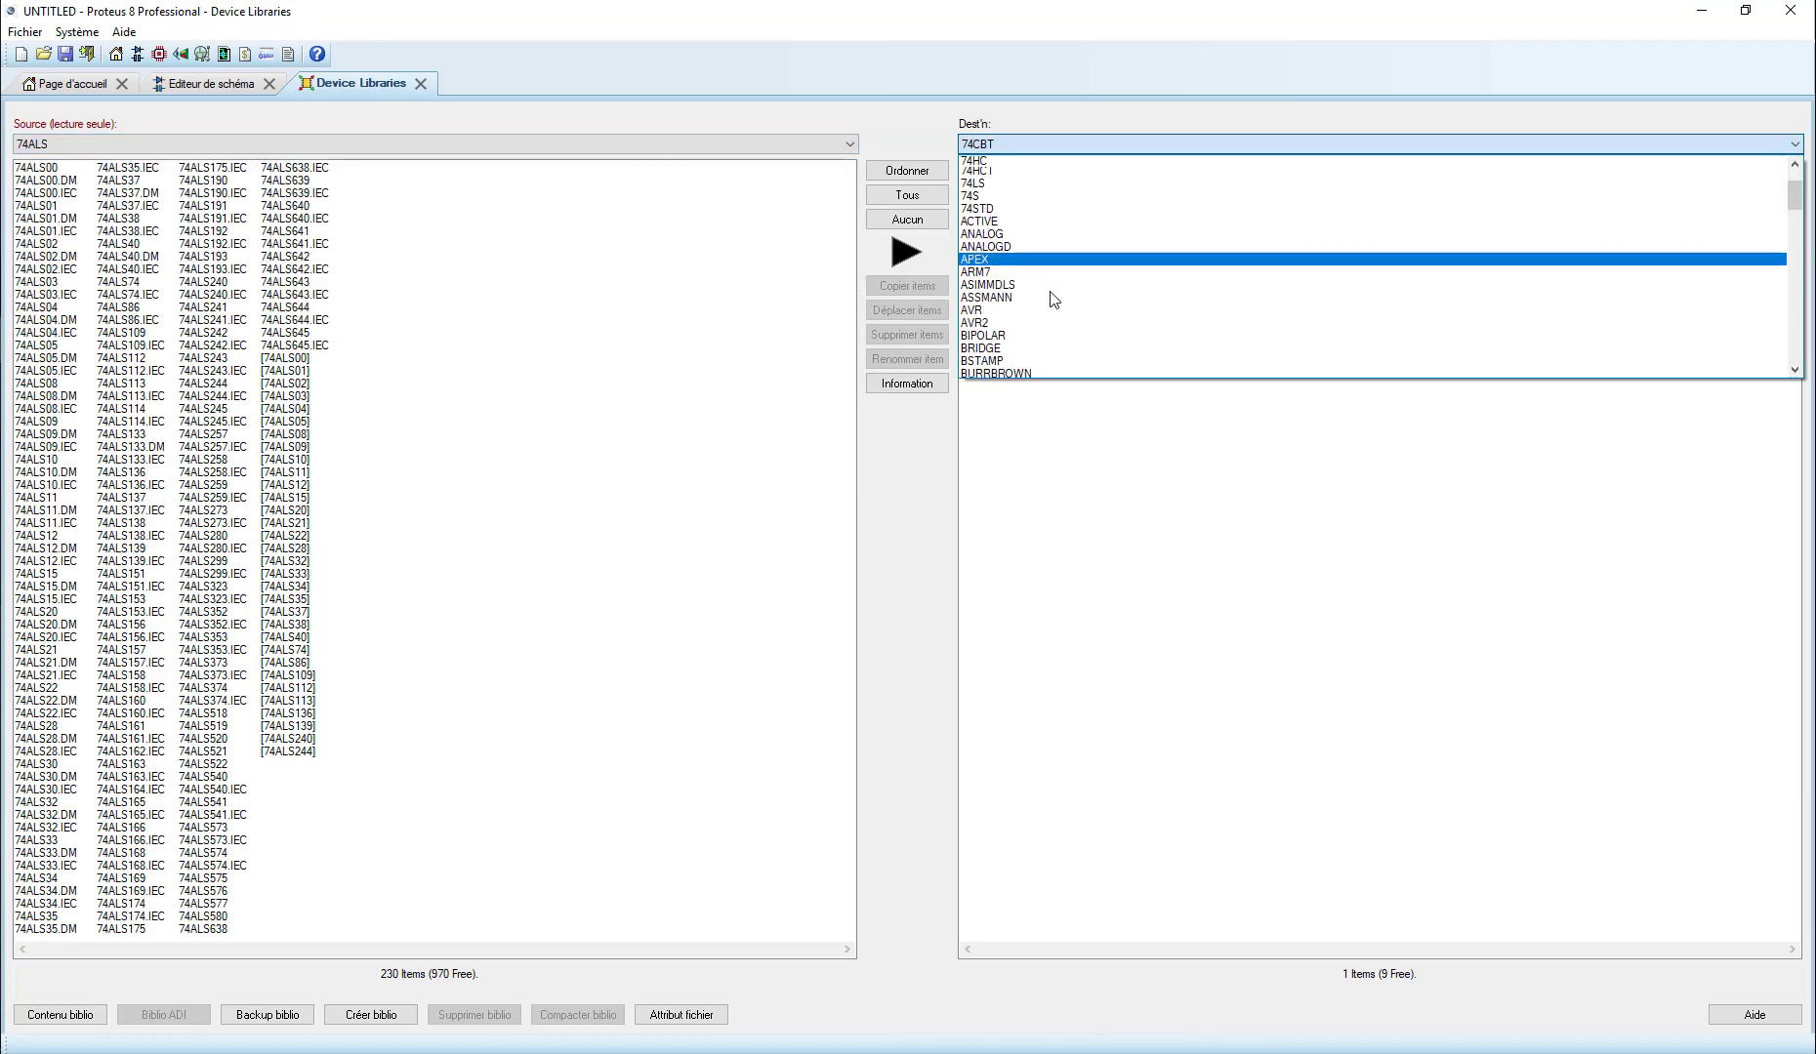
pyautogui.scroll(-6, 1055, 301)
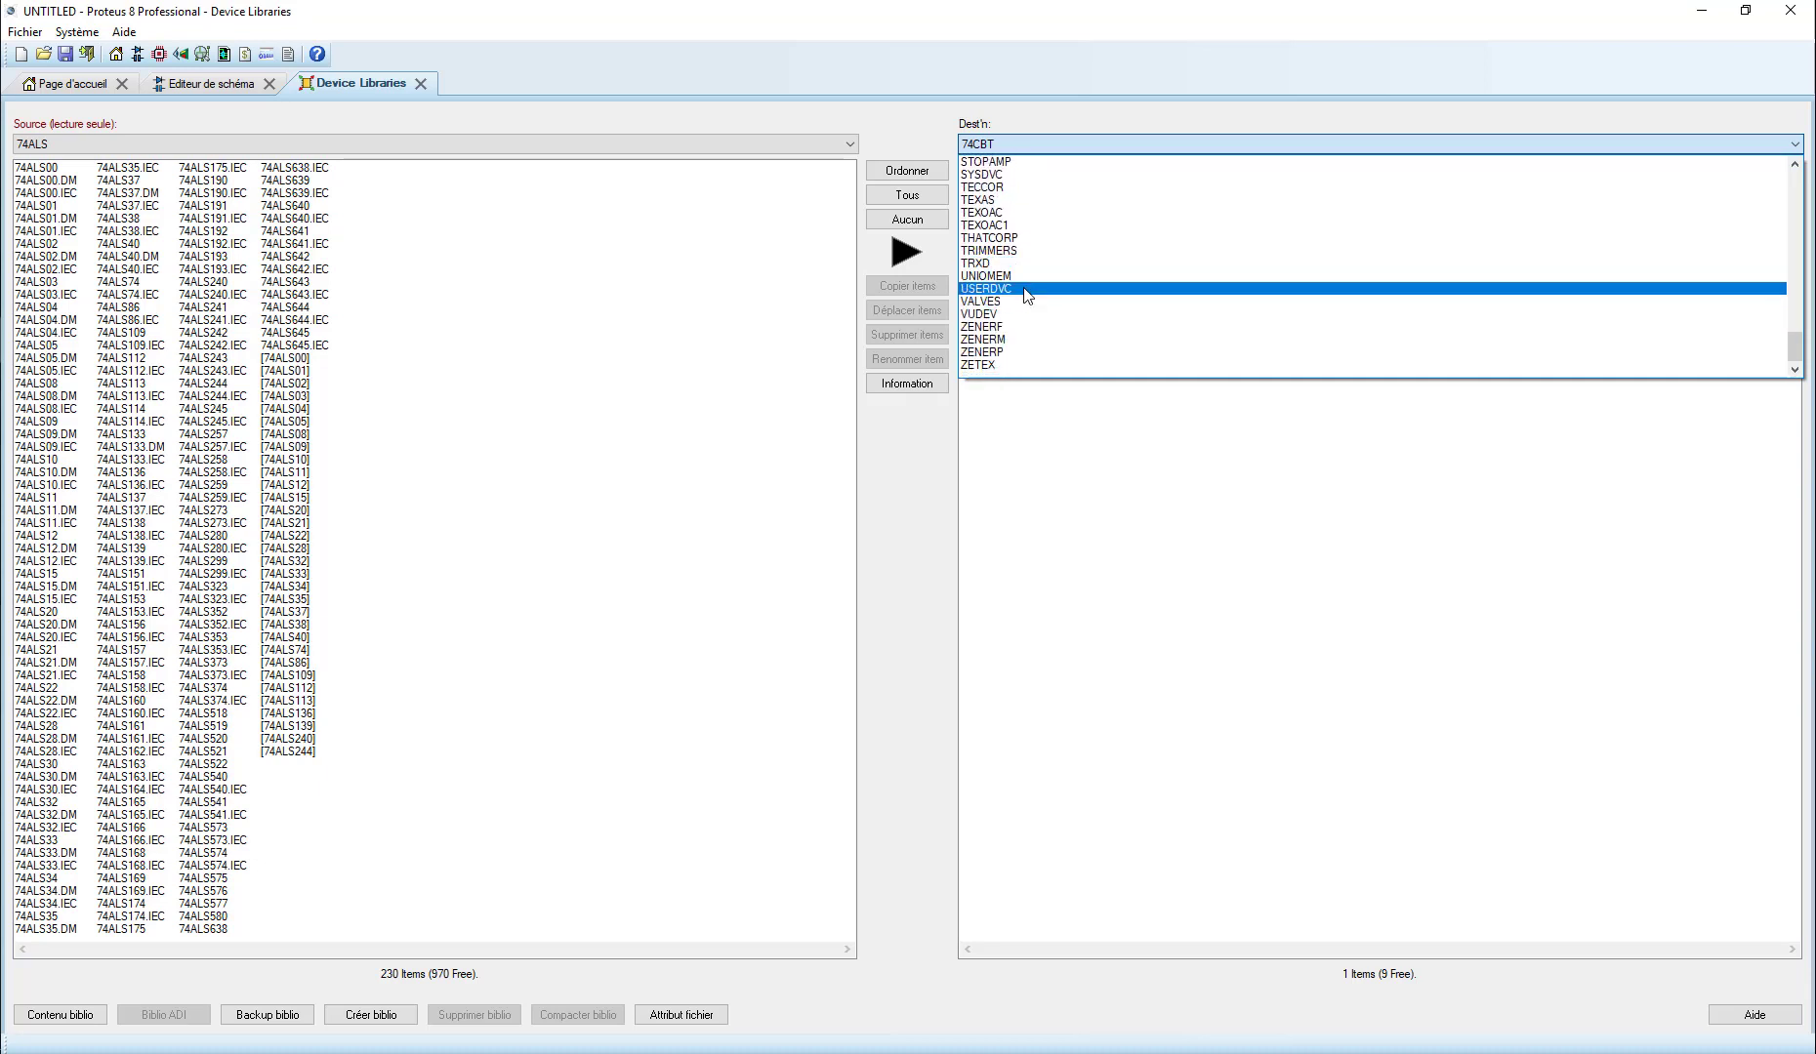
pyautogui.click(1026, 289)
pyautogui.click(977, 170)
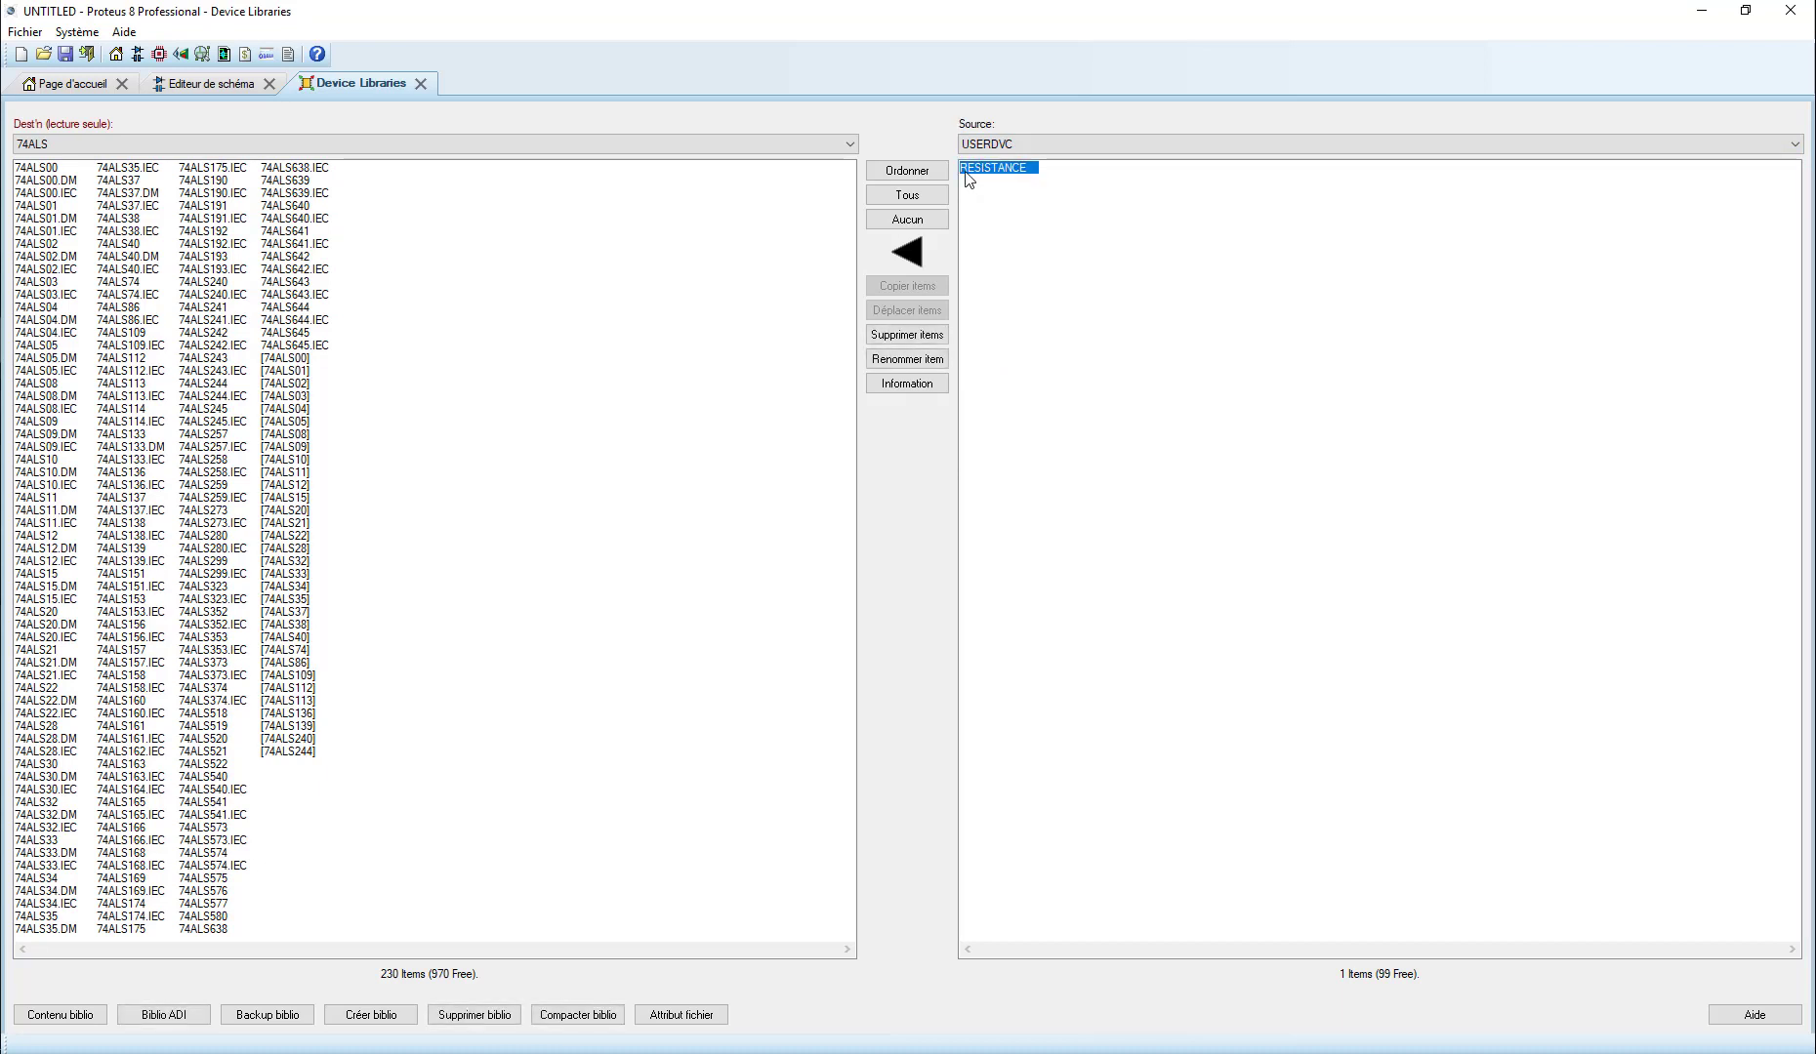
# Copy the 74ALS40 item from the 74ALS library to USERDVC.
pyautogui.click(136, 243)
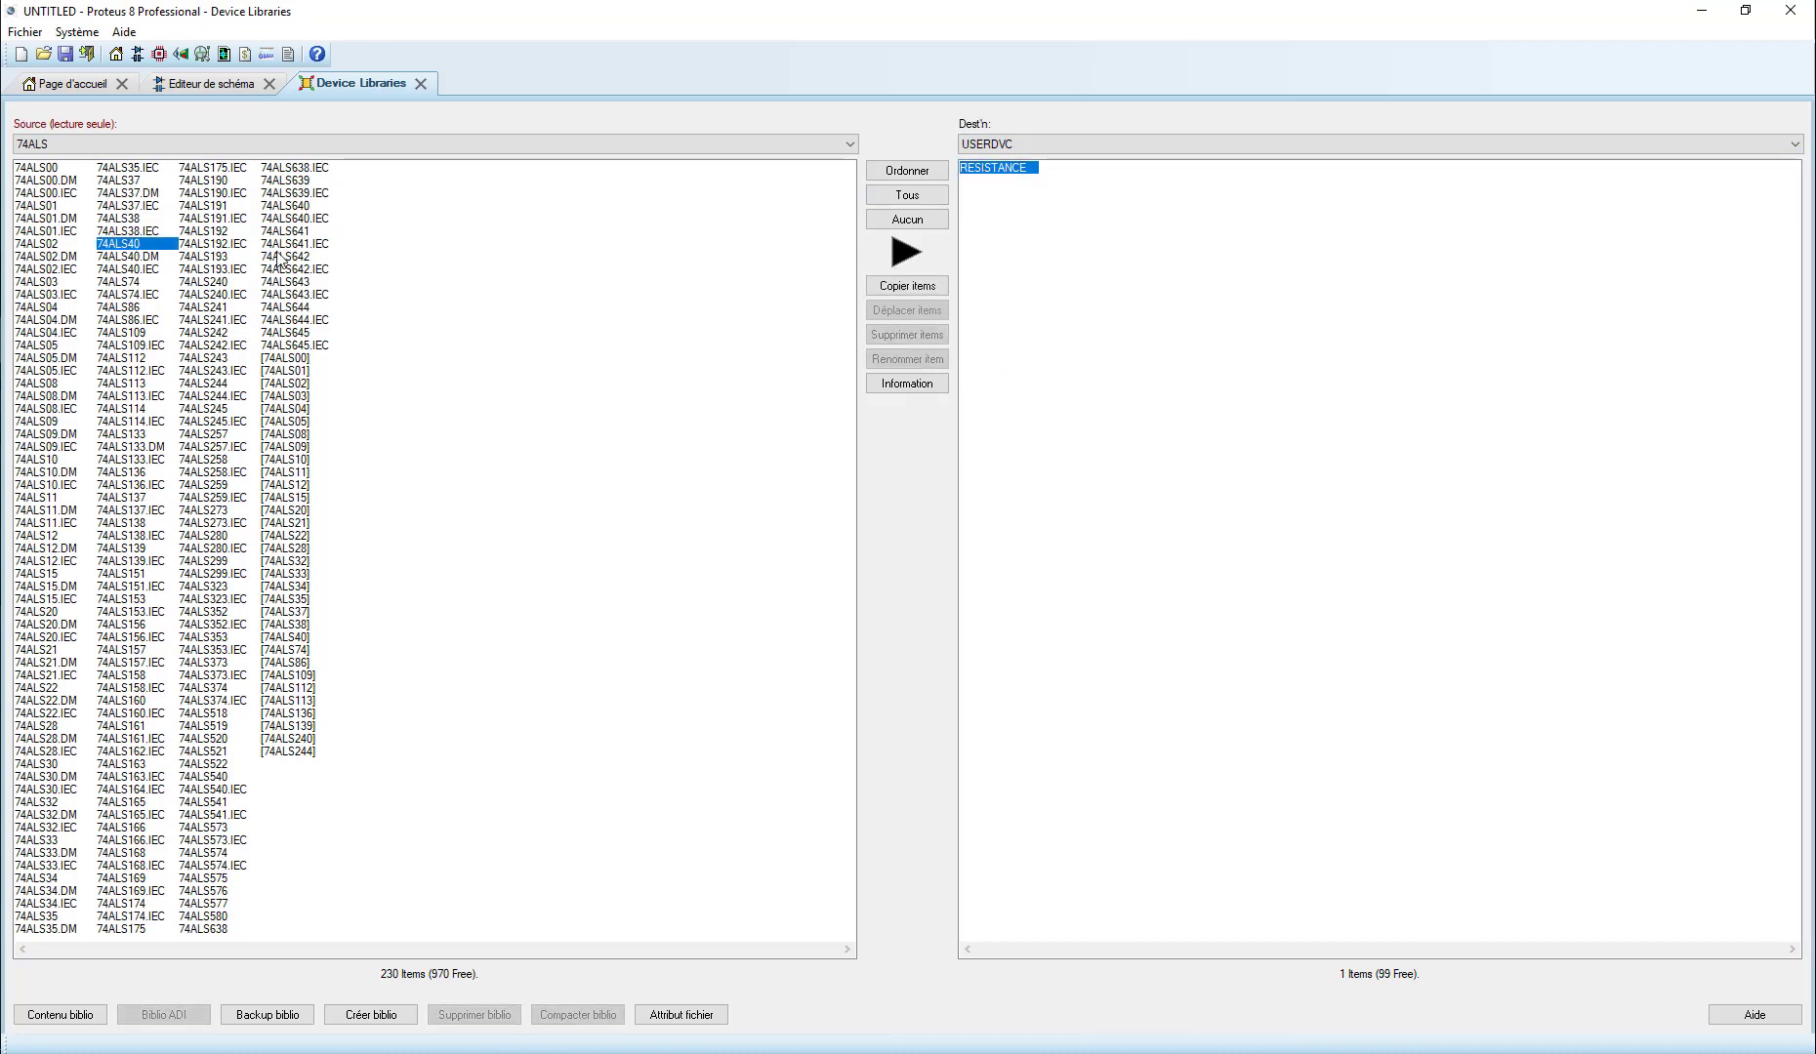
pyautogui.click(907, 285)
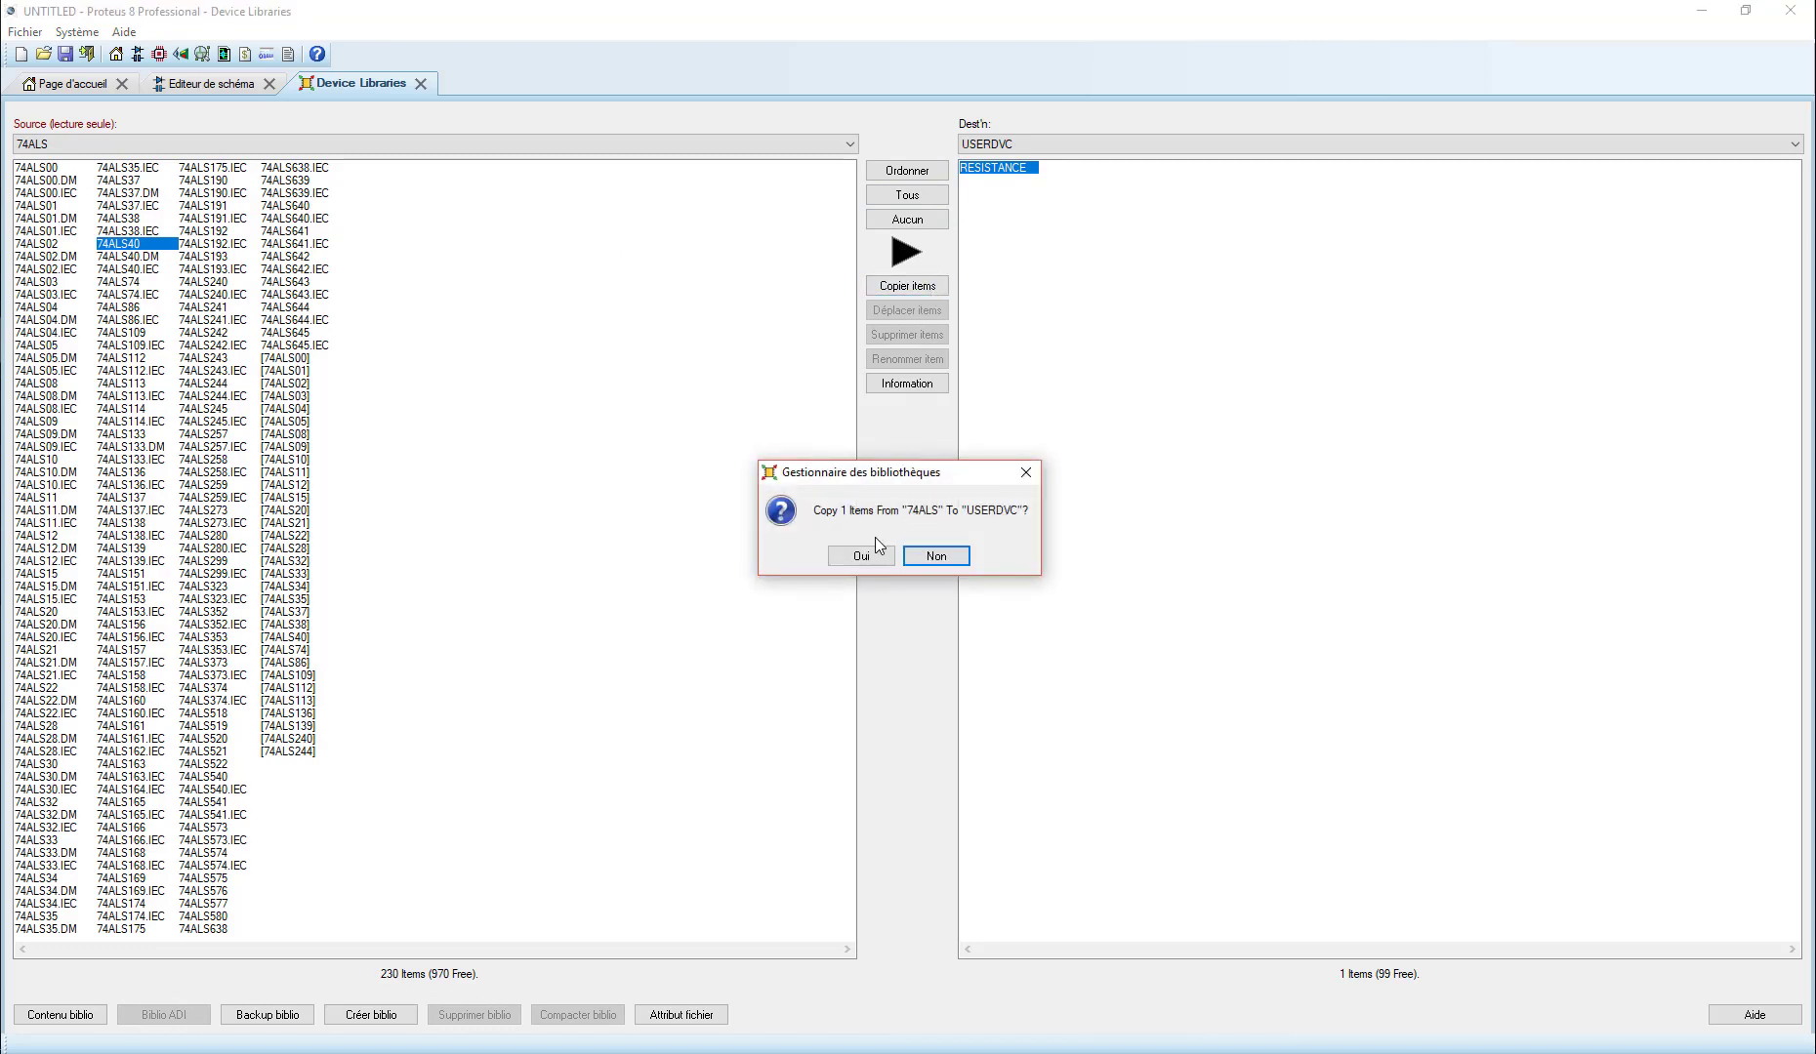
pyautogui.click(861, 556)
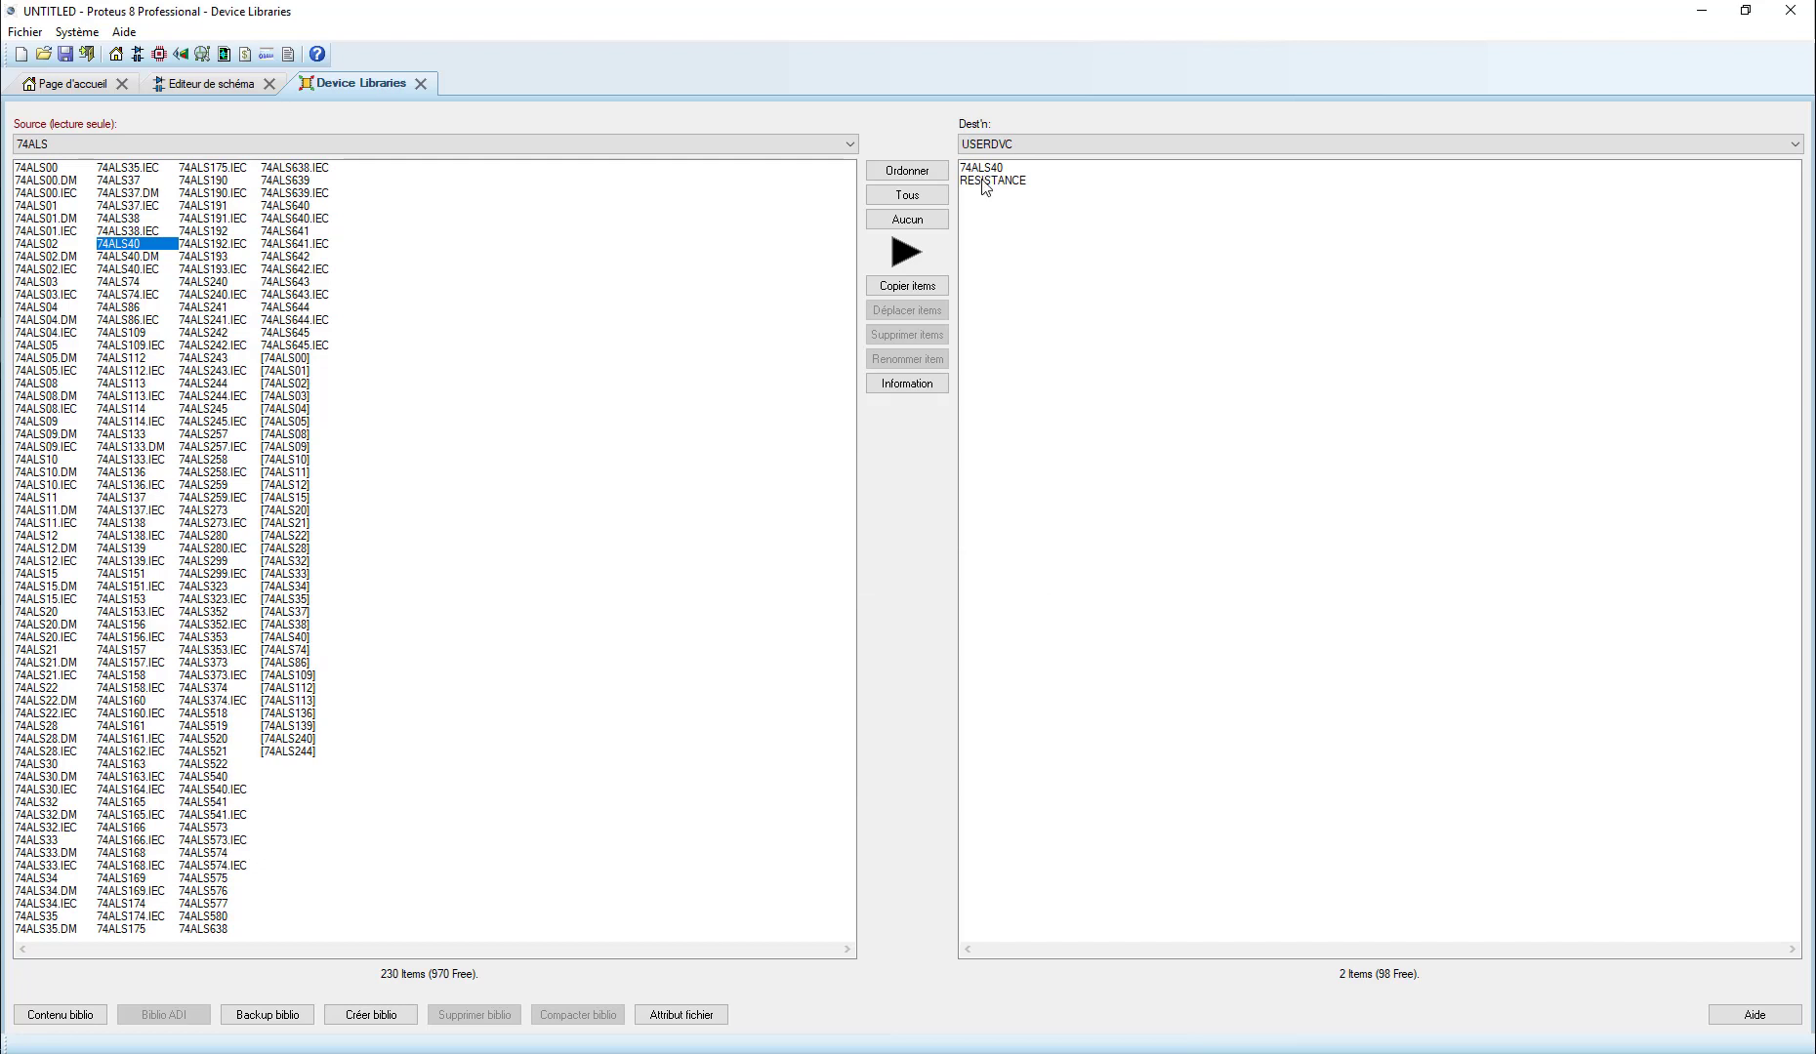
# Delete the copied 74ALS40 item from the USERDVC library.
pyautogui.click(986, 168)
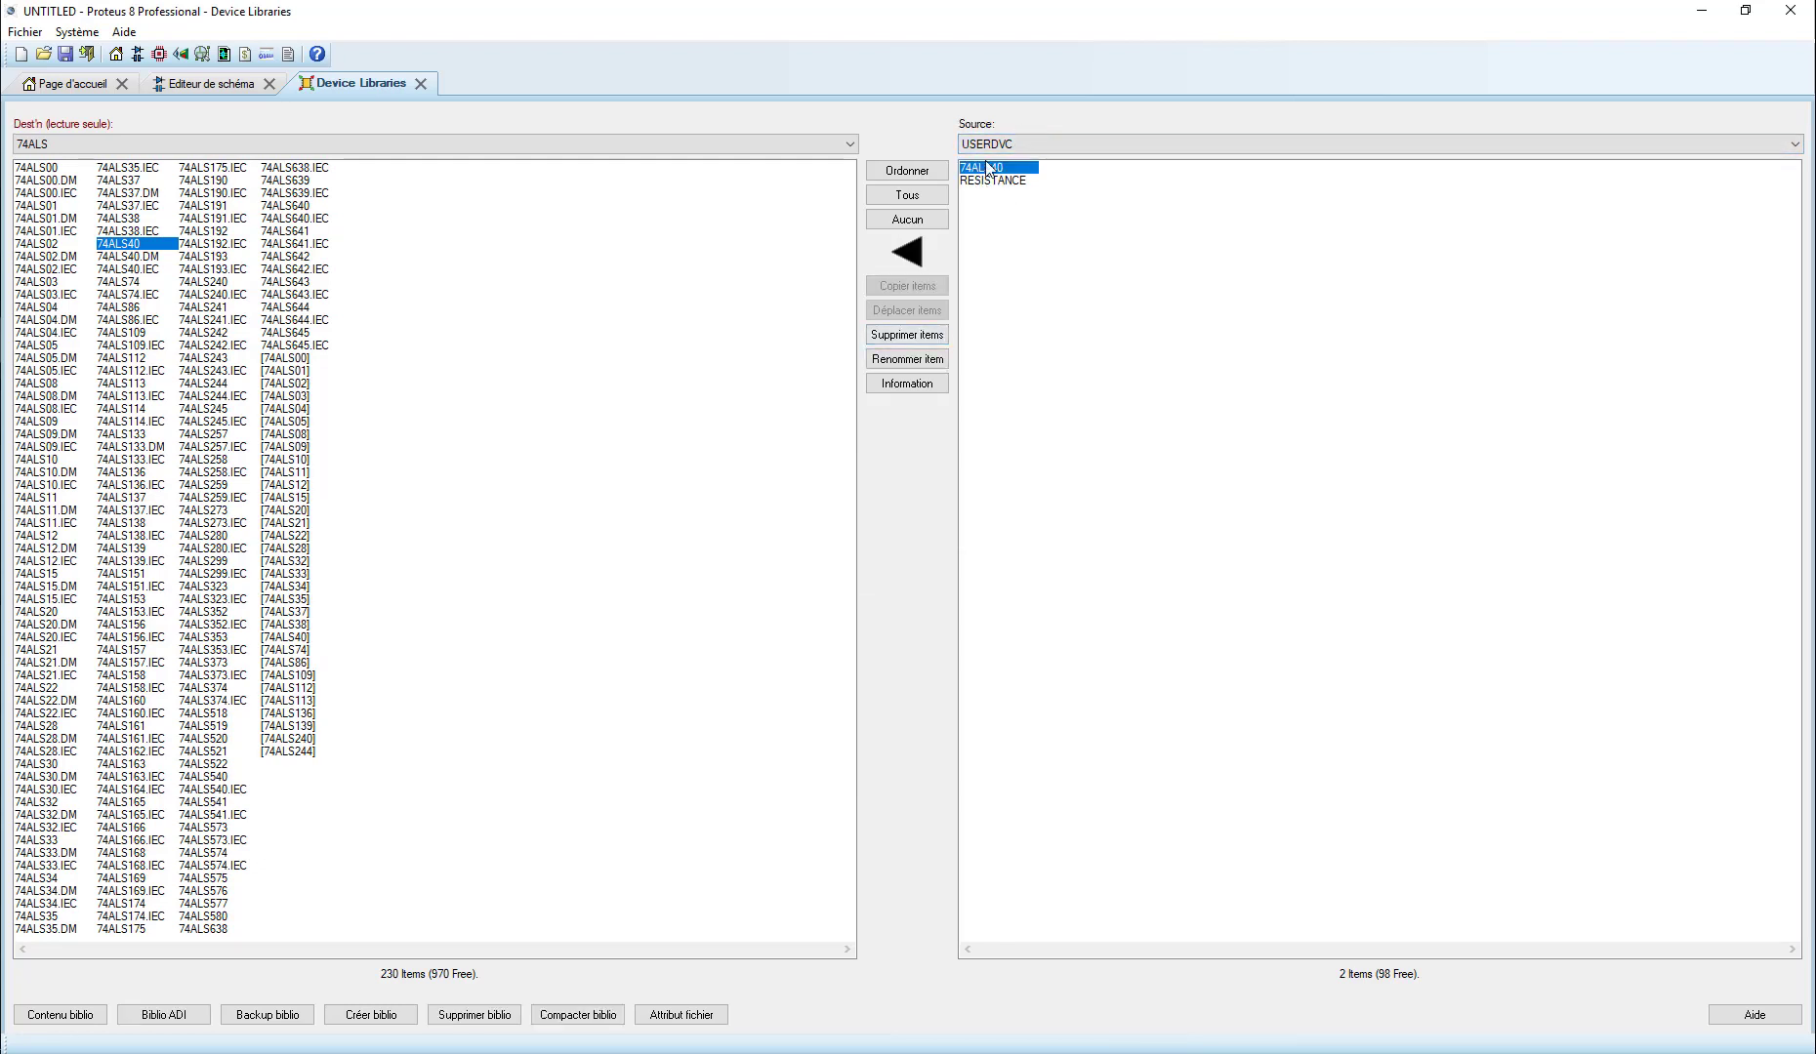
pyautogui.click(900, 337)
pyautogui.click(874, 555)
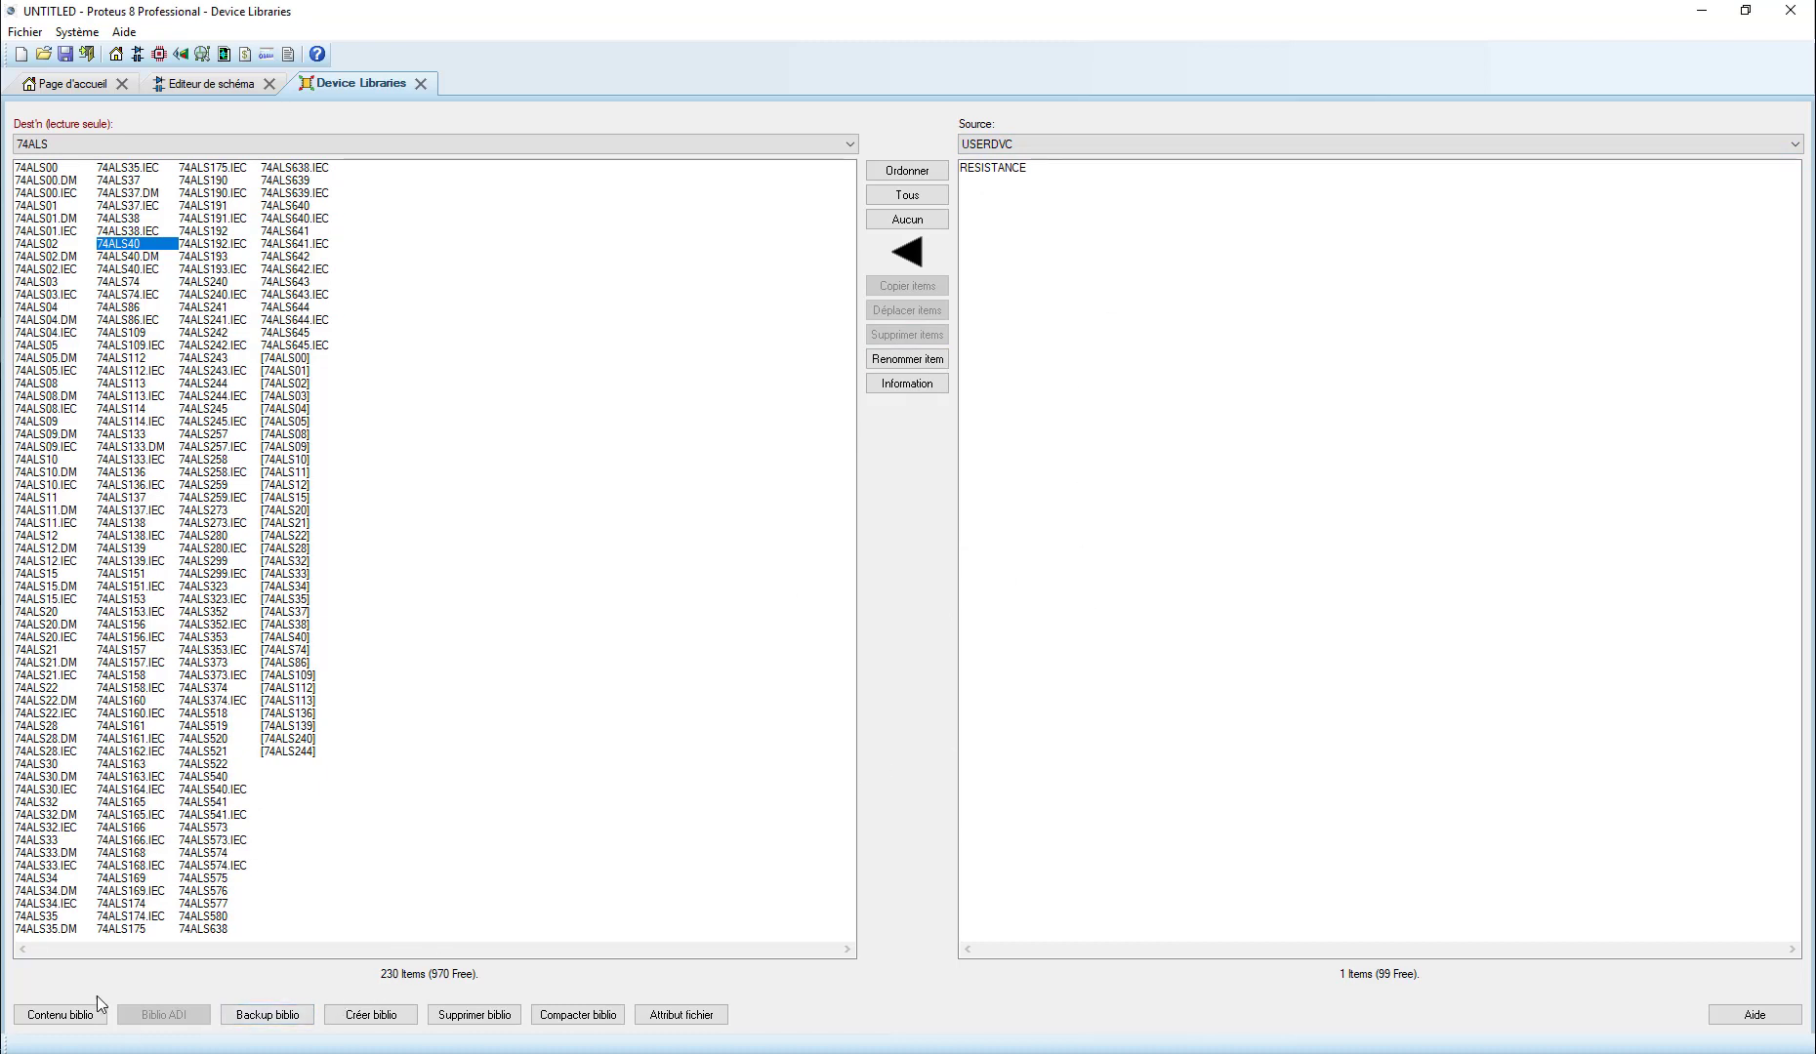
# Create a new device library named Biblio_eleve in the LIBRARY folder, with a maximum of 100 entries.
pyautogui.click(372, 1016)
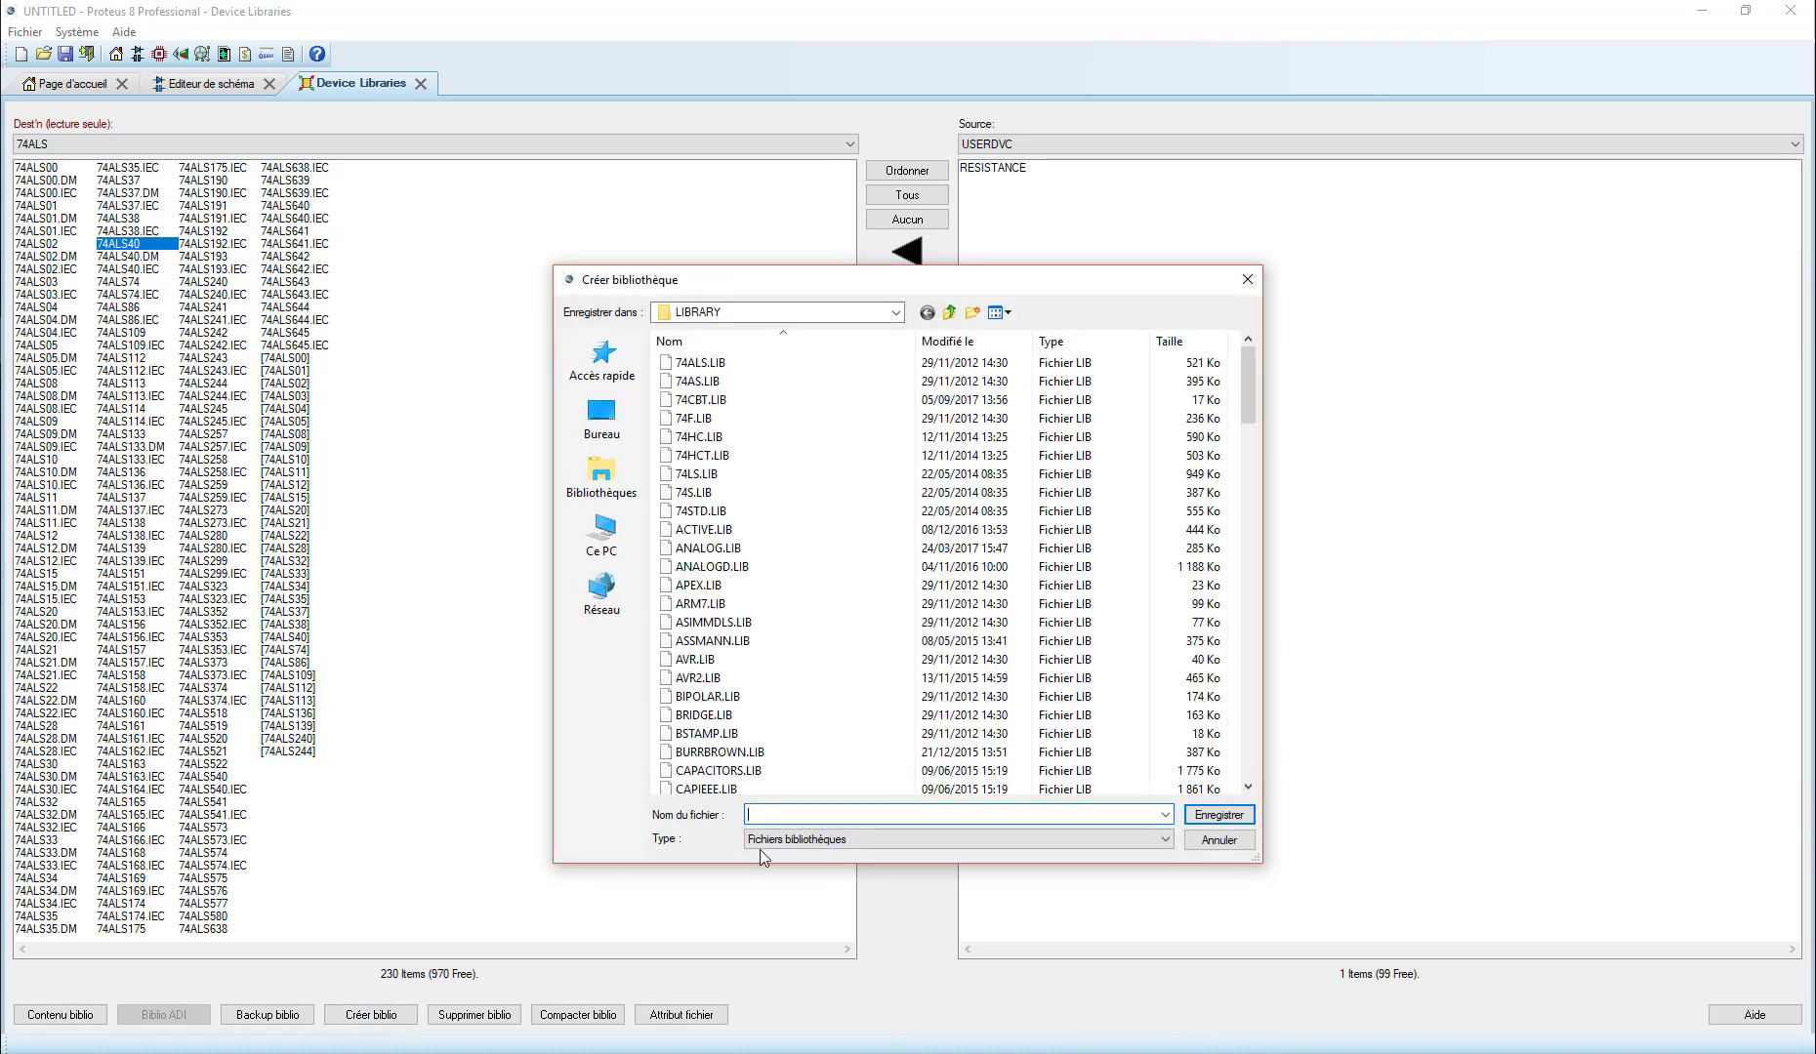
pyautogui.write('B')
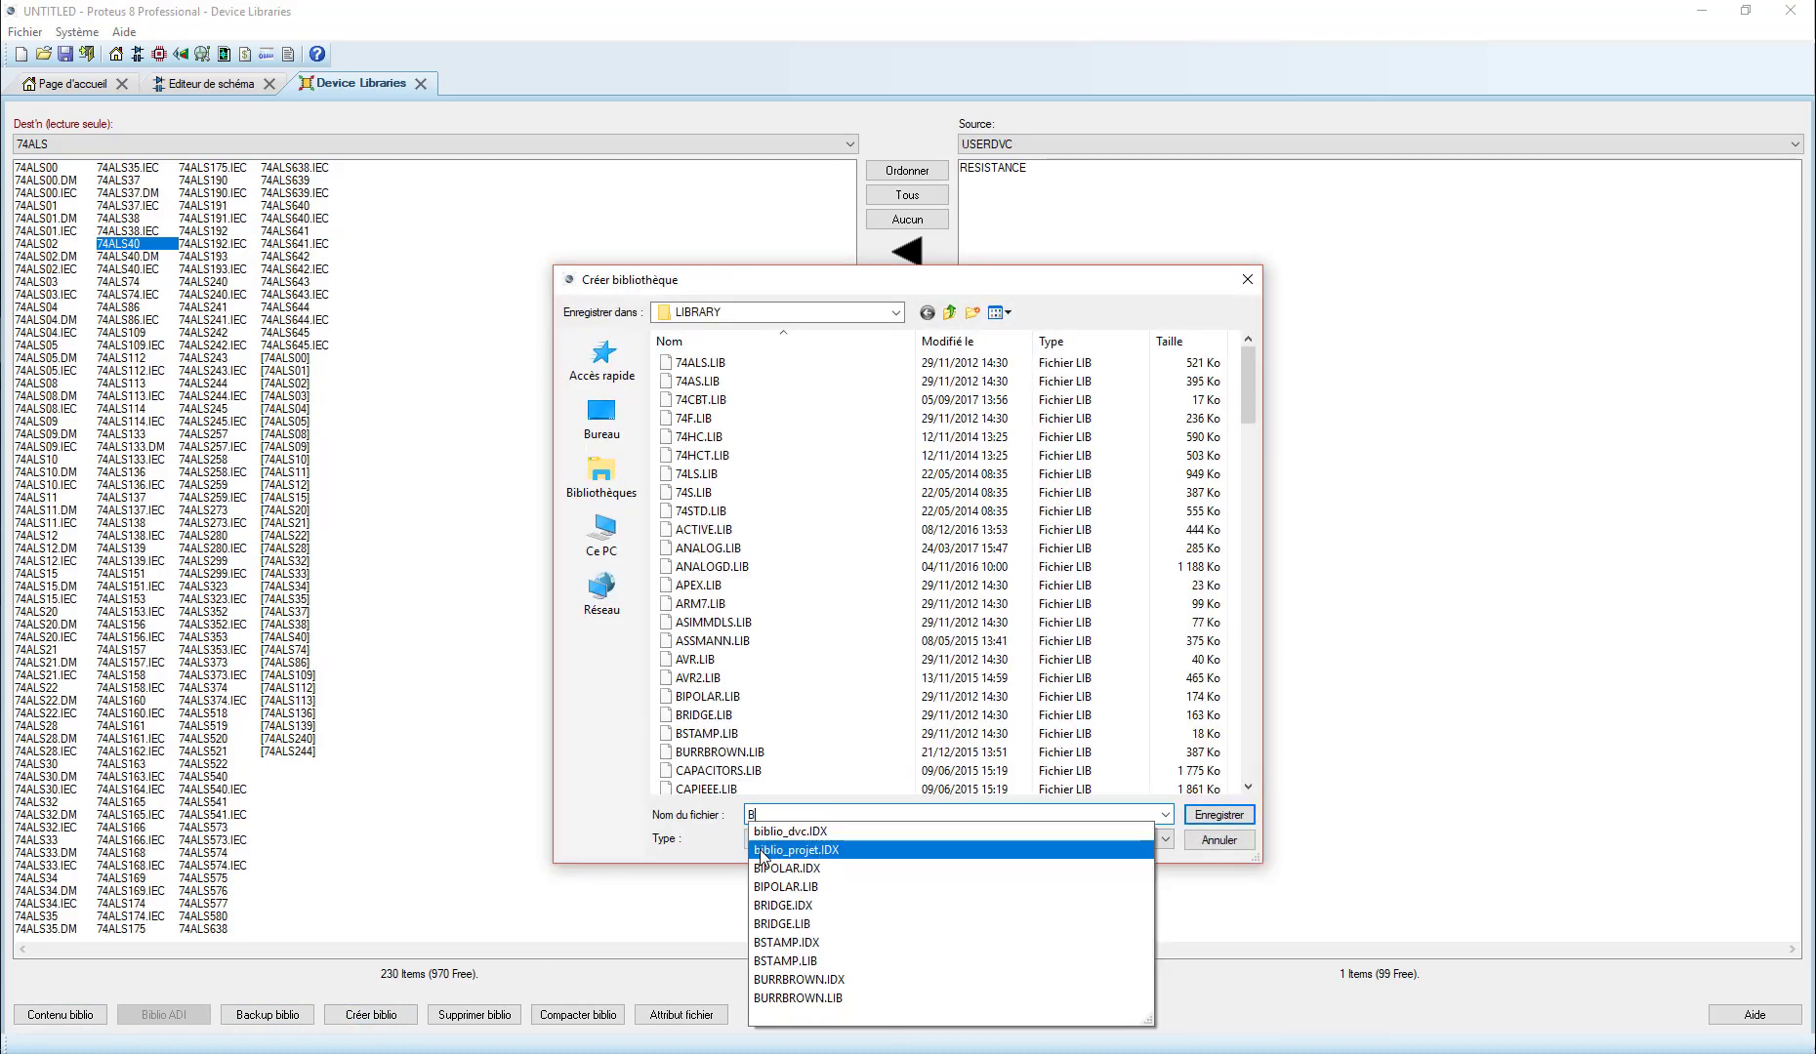
pyautogui.write('iblio')
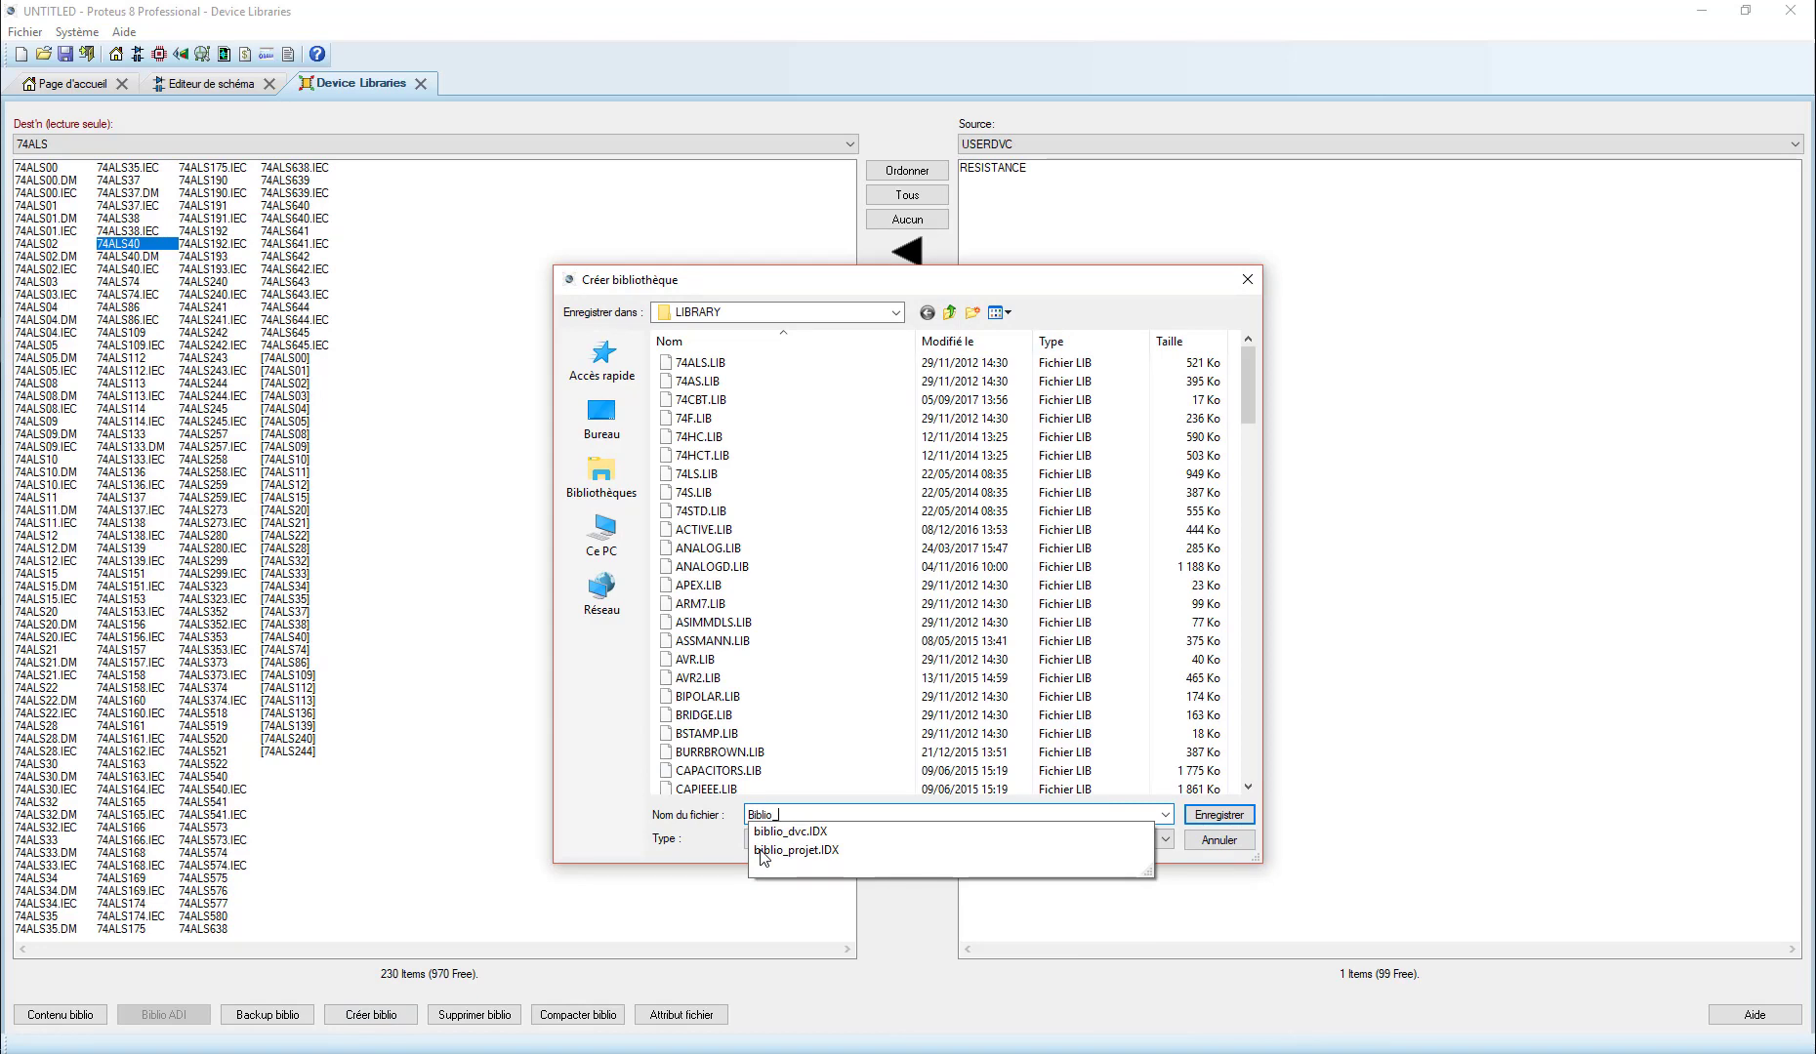
pyautogui.write('_eleve')
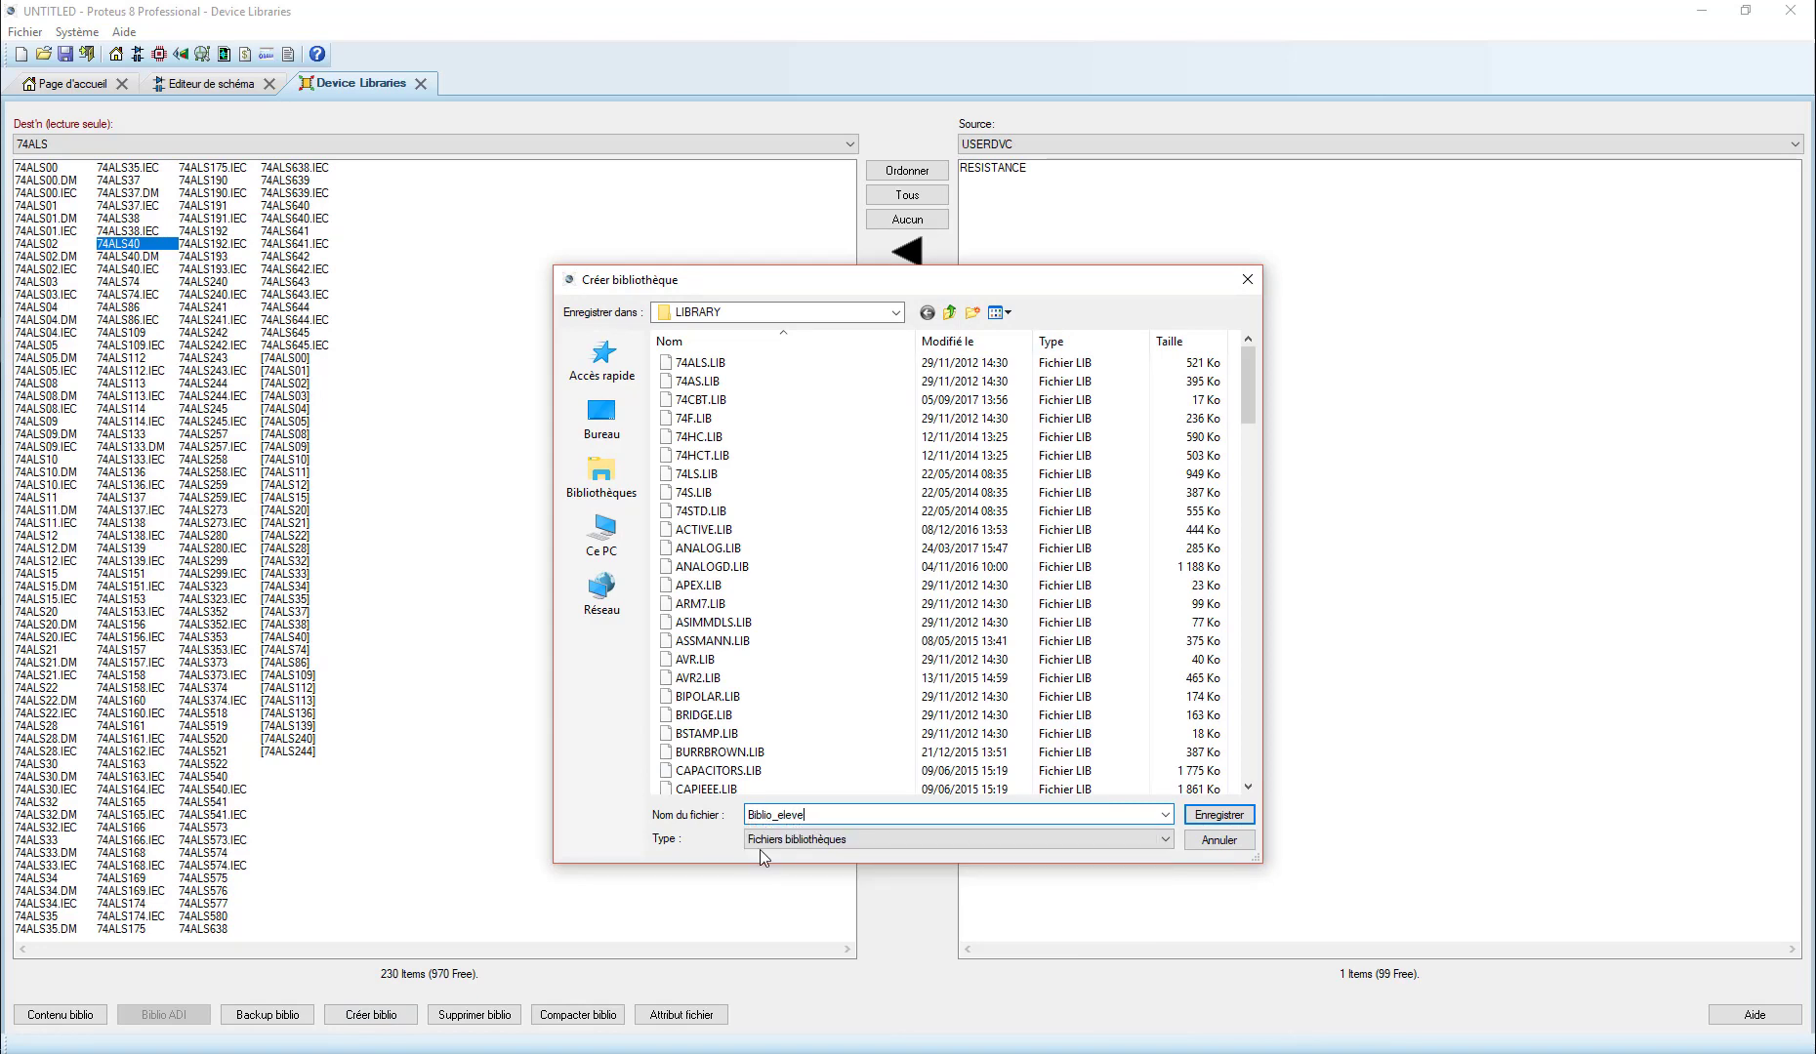
pyautogui.click(894, 312)
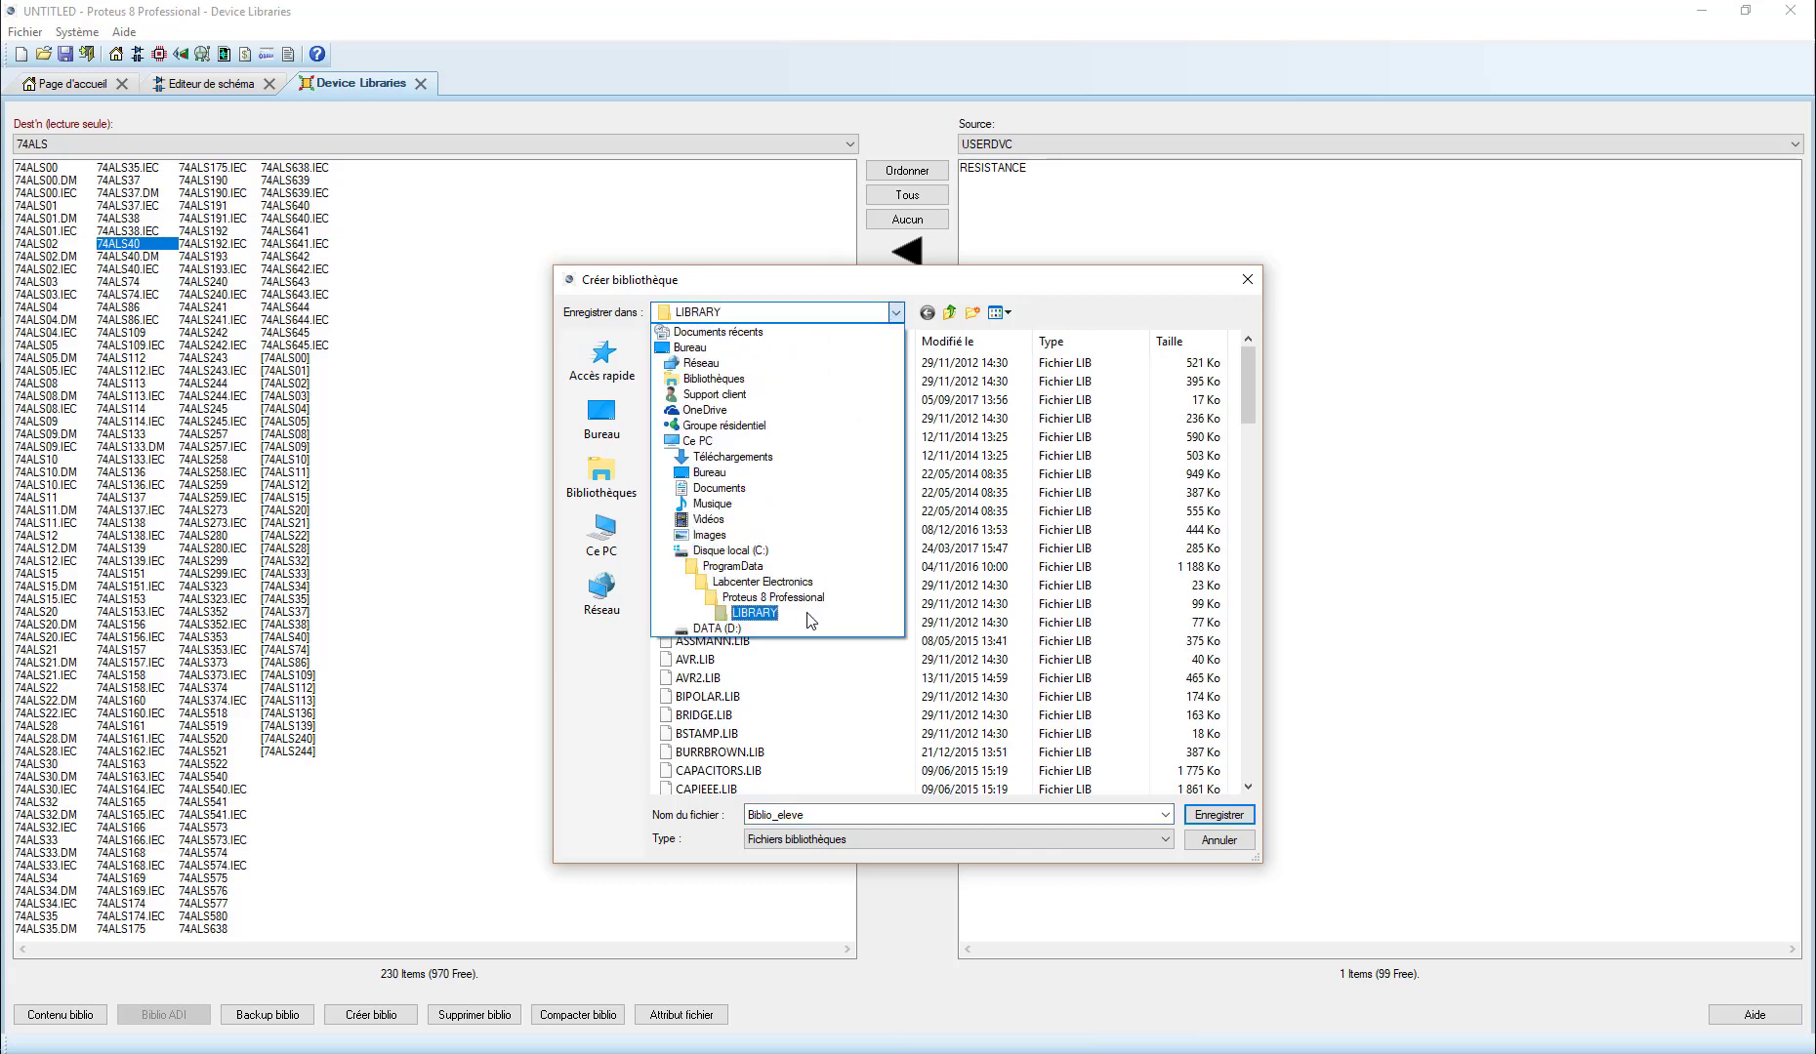
pyautogui.click(781, 615)
pyautogui.click(1218, 816)
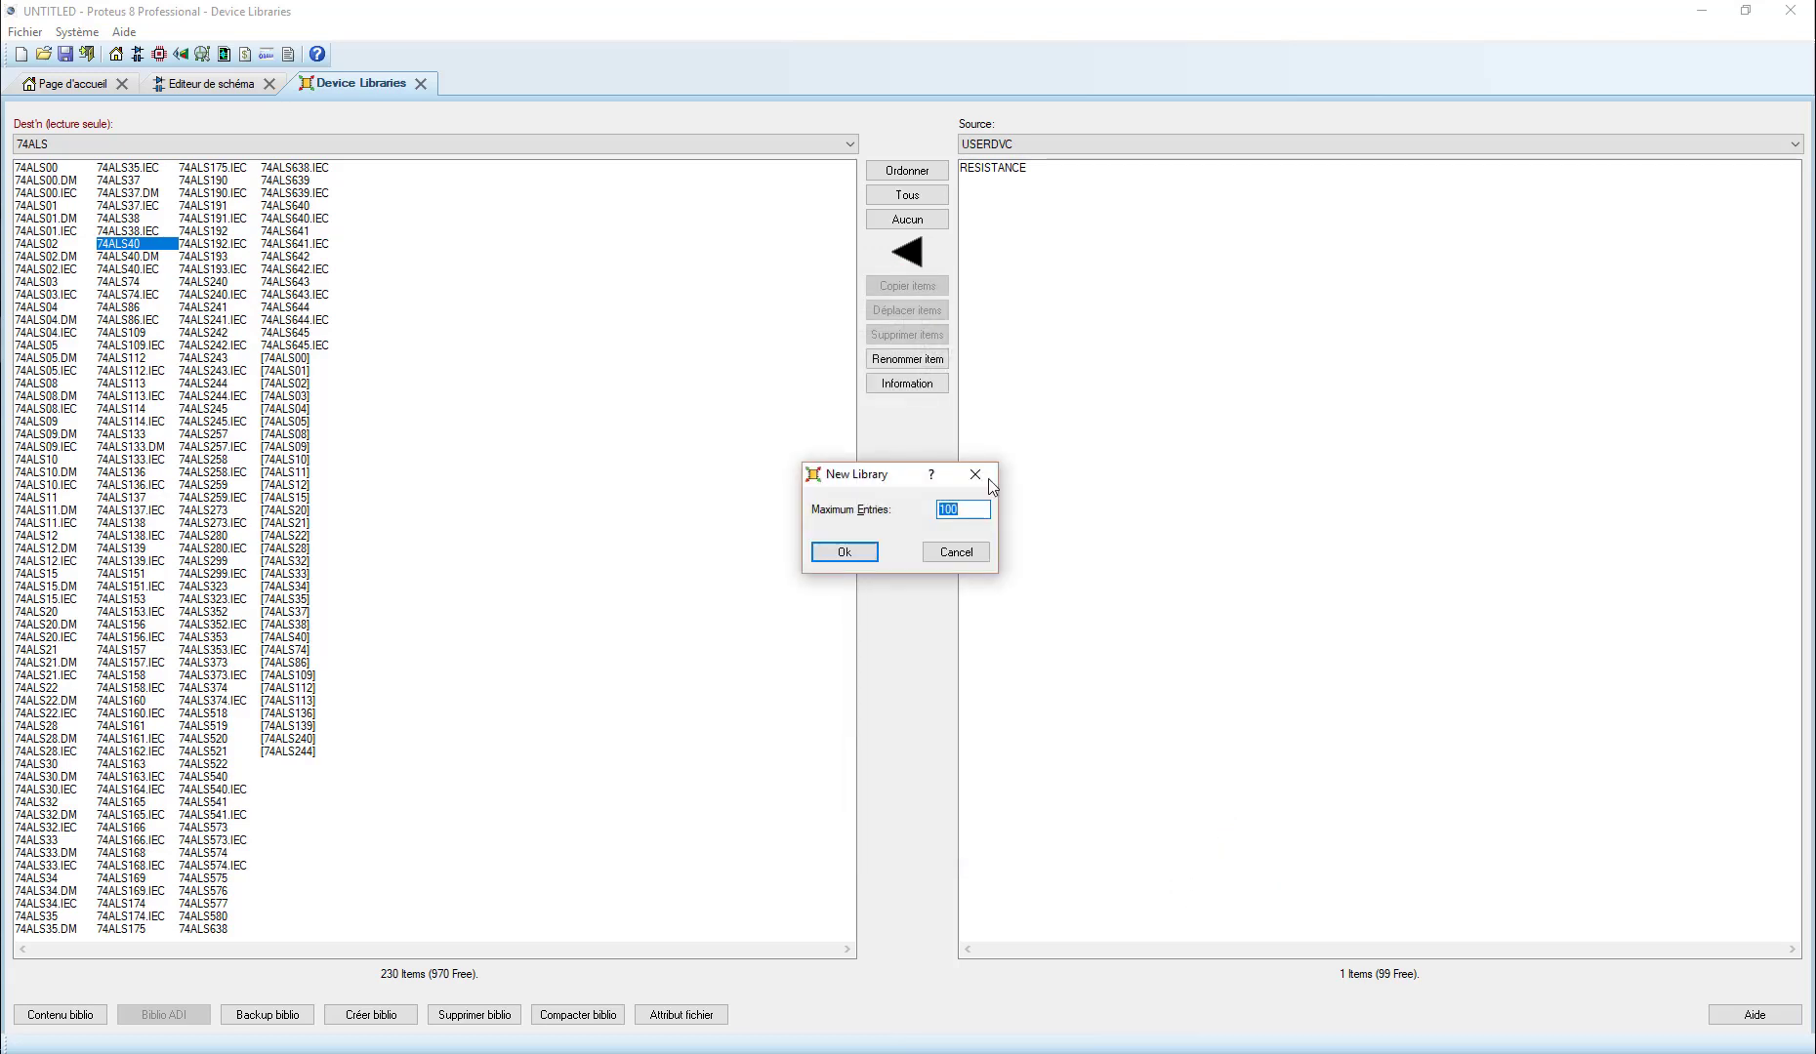
pyautogui.click(839, 553)
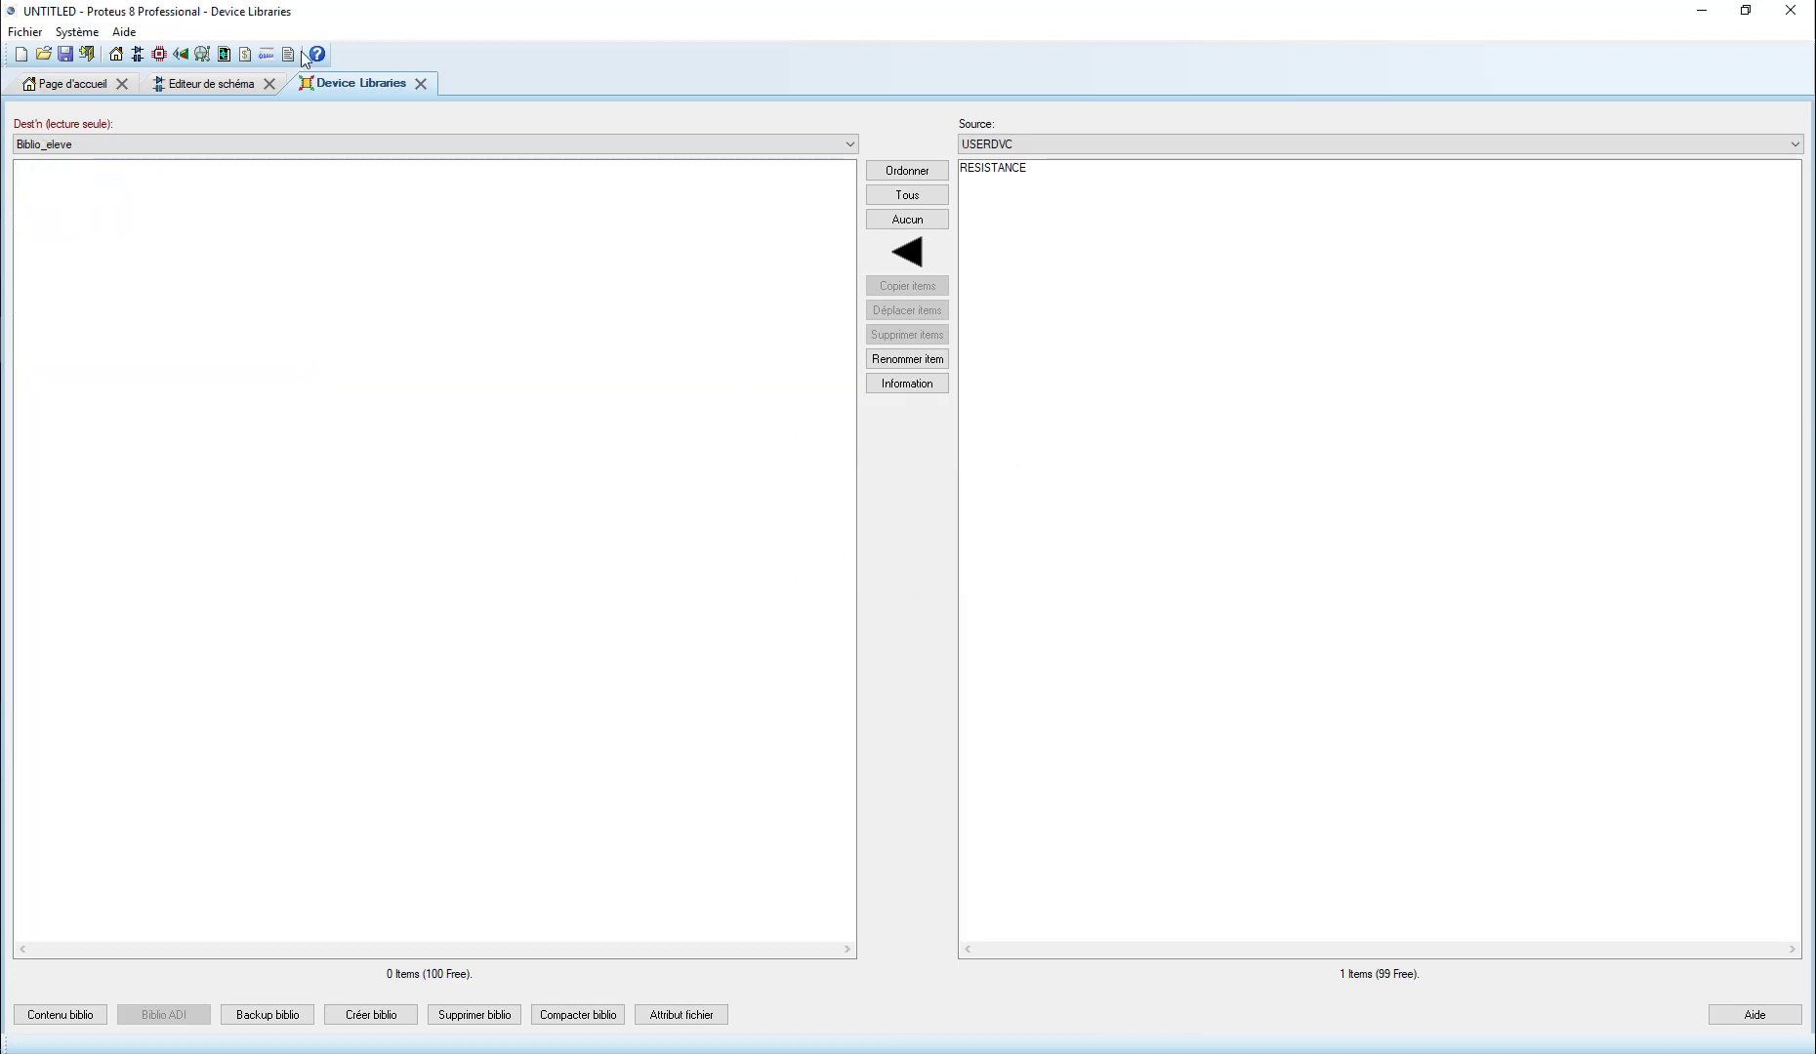
# Move the RESISTANCE item from USERDVC to the Biblio_eleve library and close the library manager.
pyautogui.click(992, 167)
pyautogui.click(907, 285)
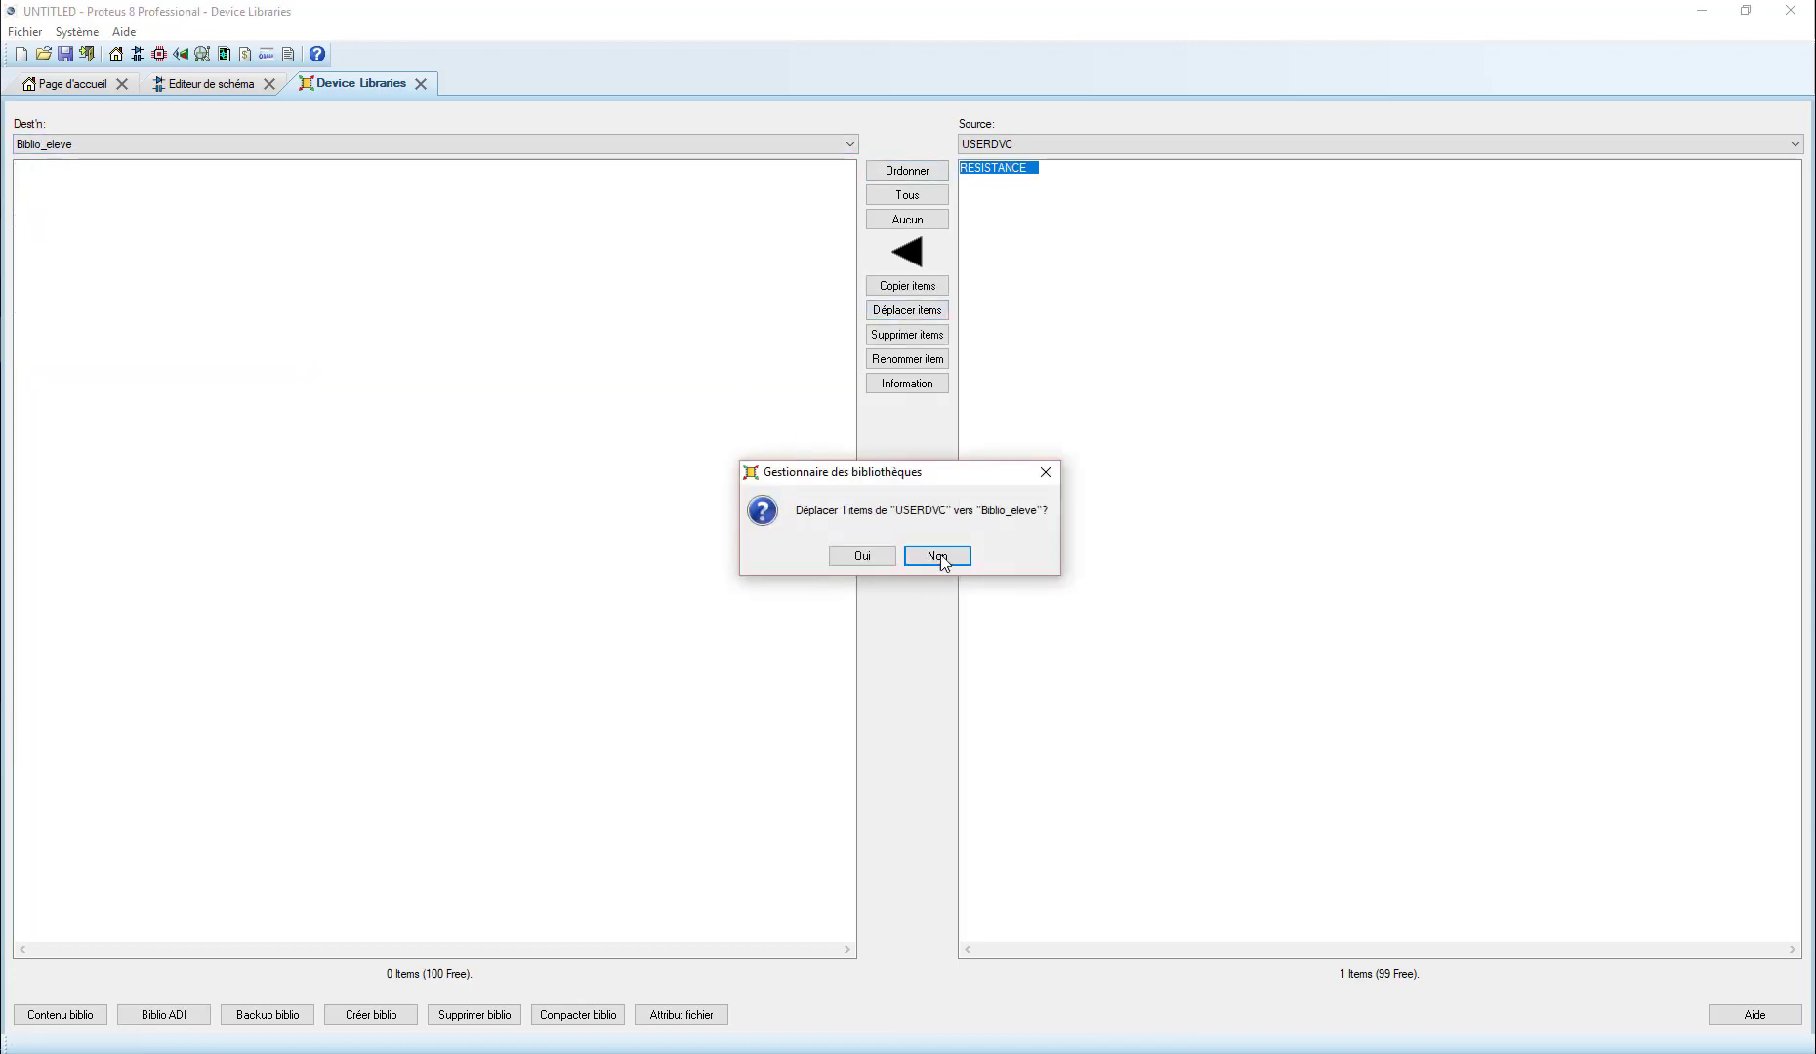
pyautogui.click(863, 554)
pyautogui.click(421, 85)
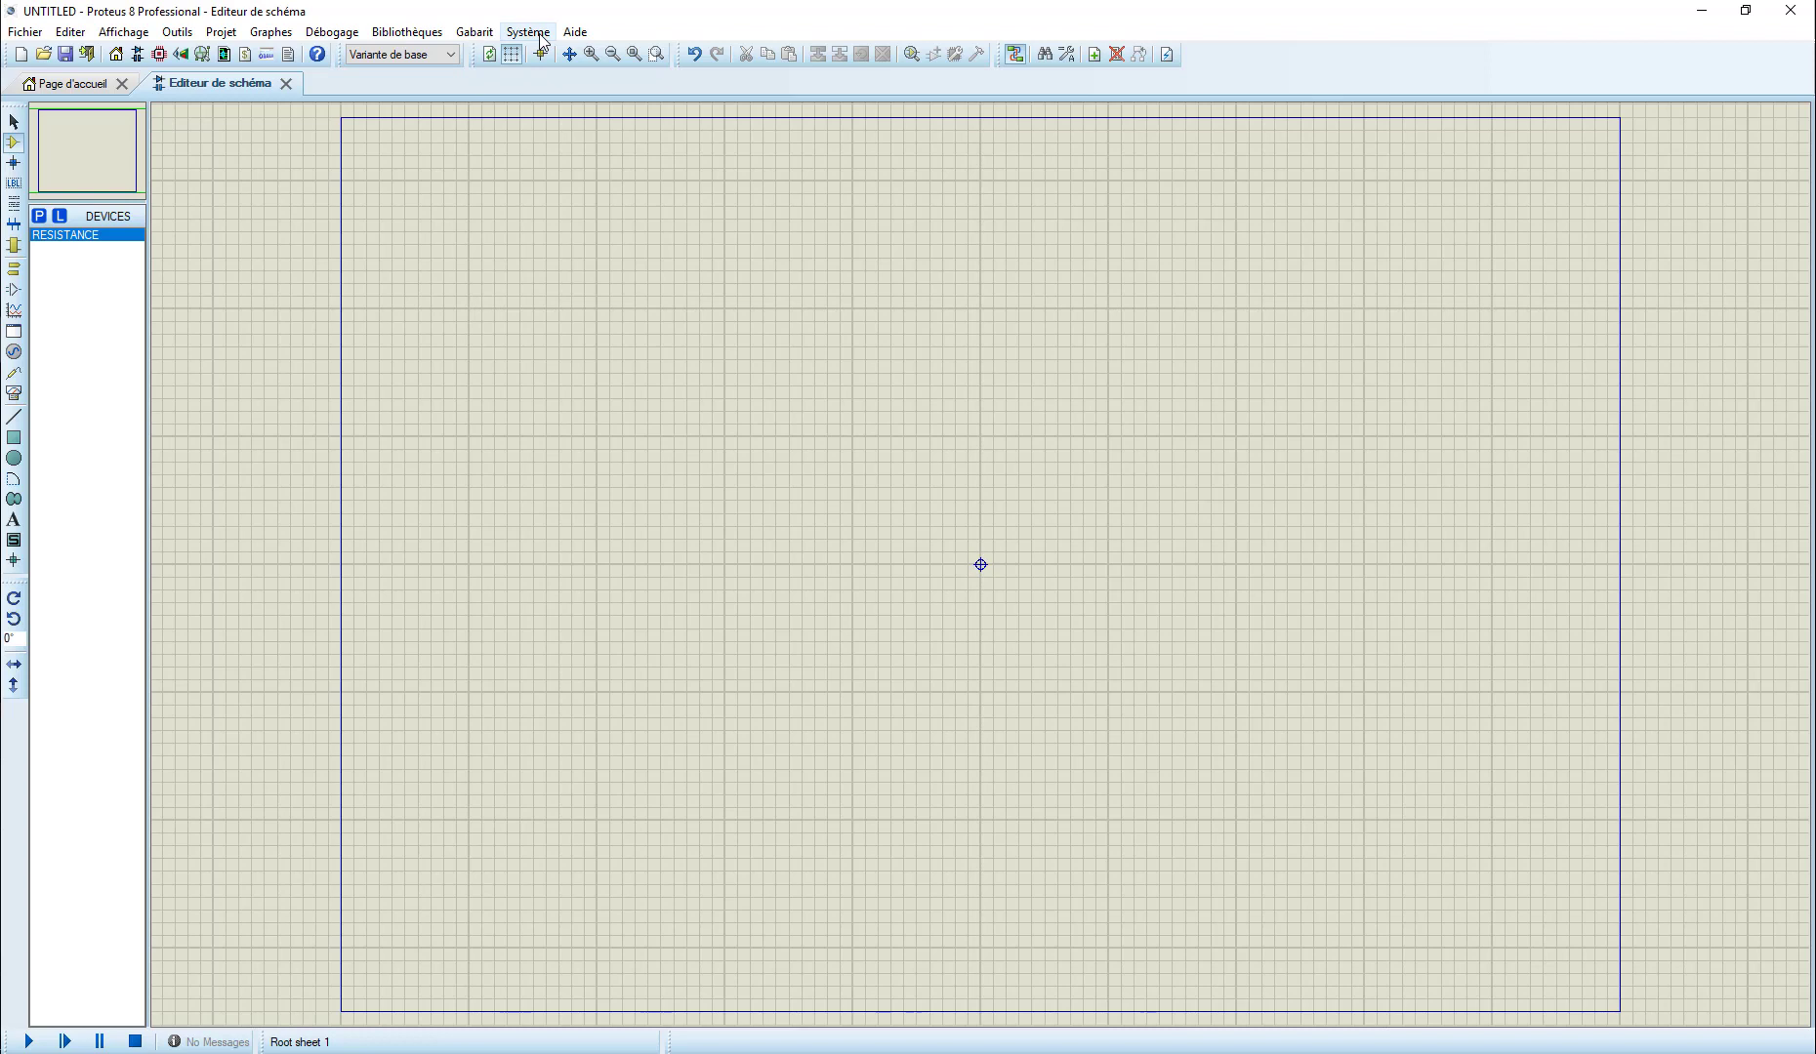
# Open the global system settings and browse the disk for an additional library folder.
pyautogui.click(528, 33)
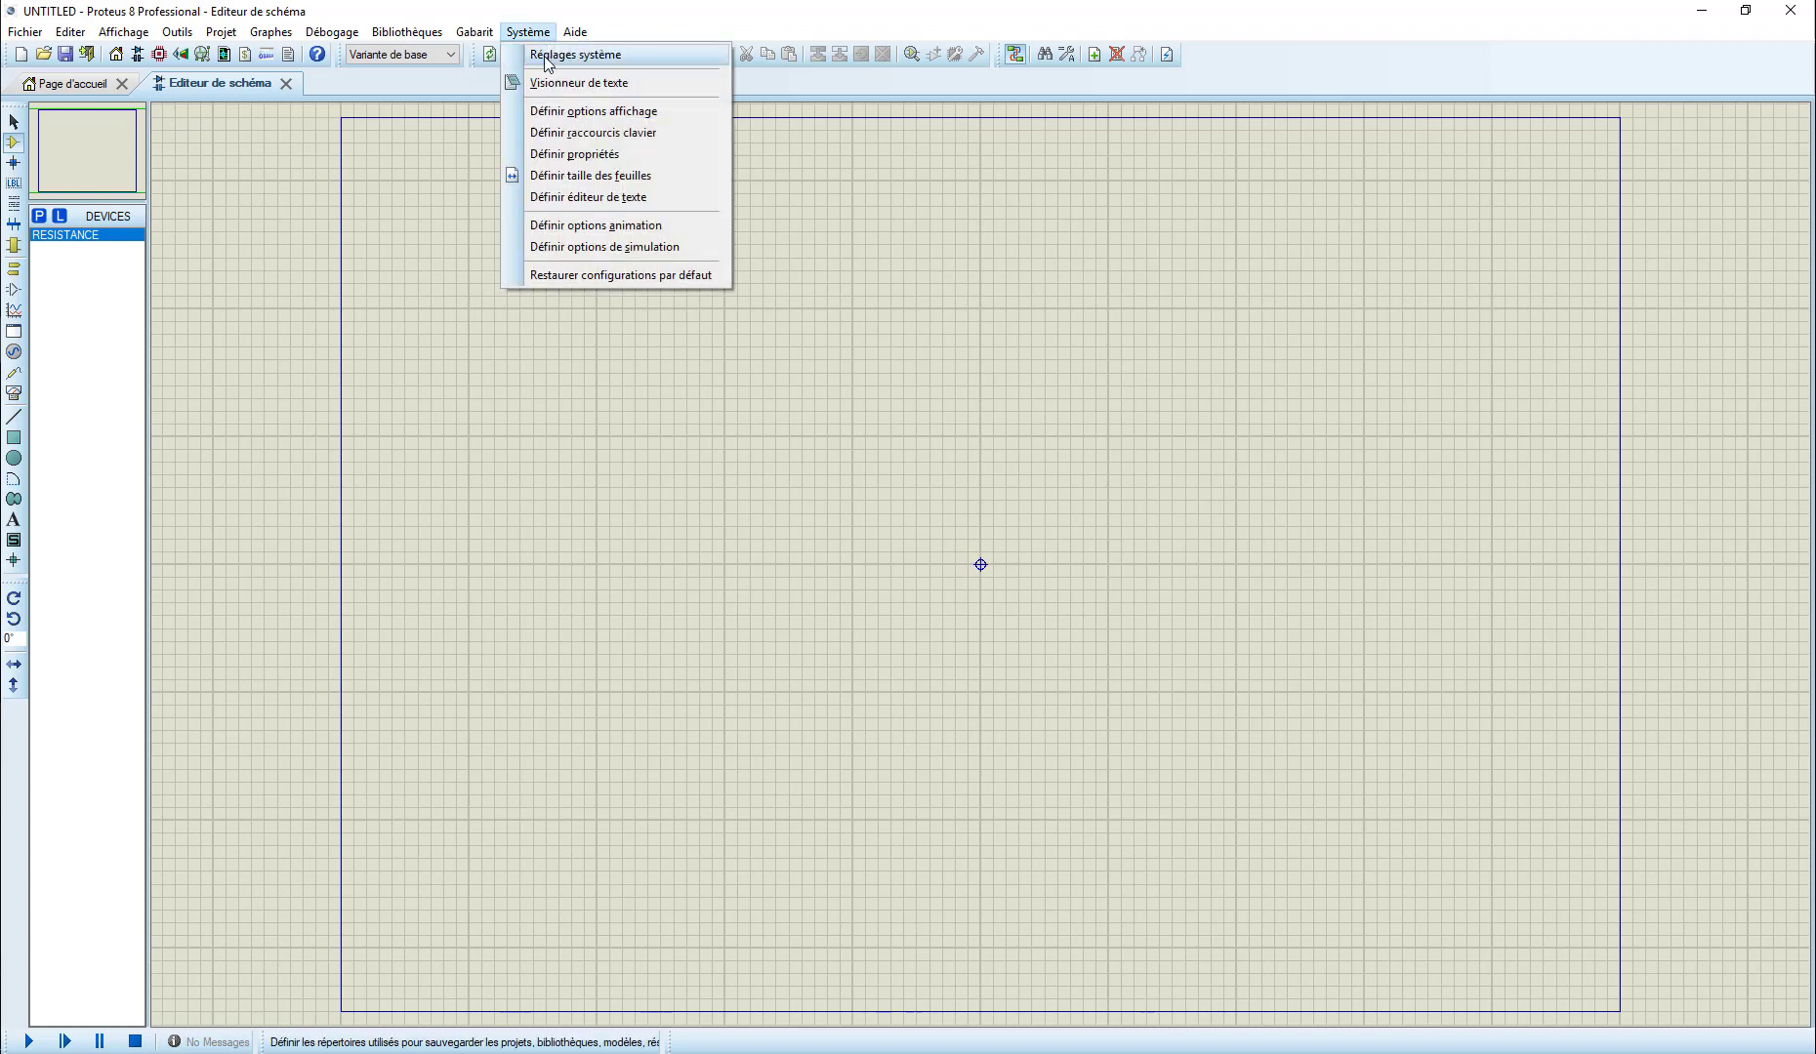
pyautogui.click(547, 54)
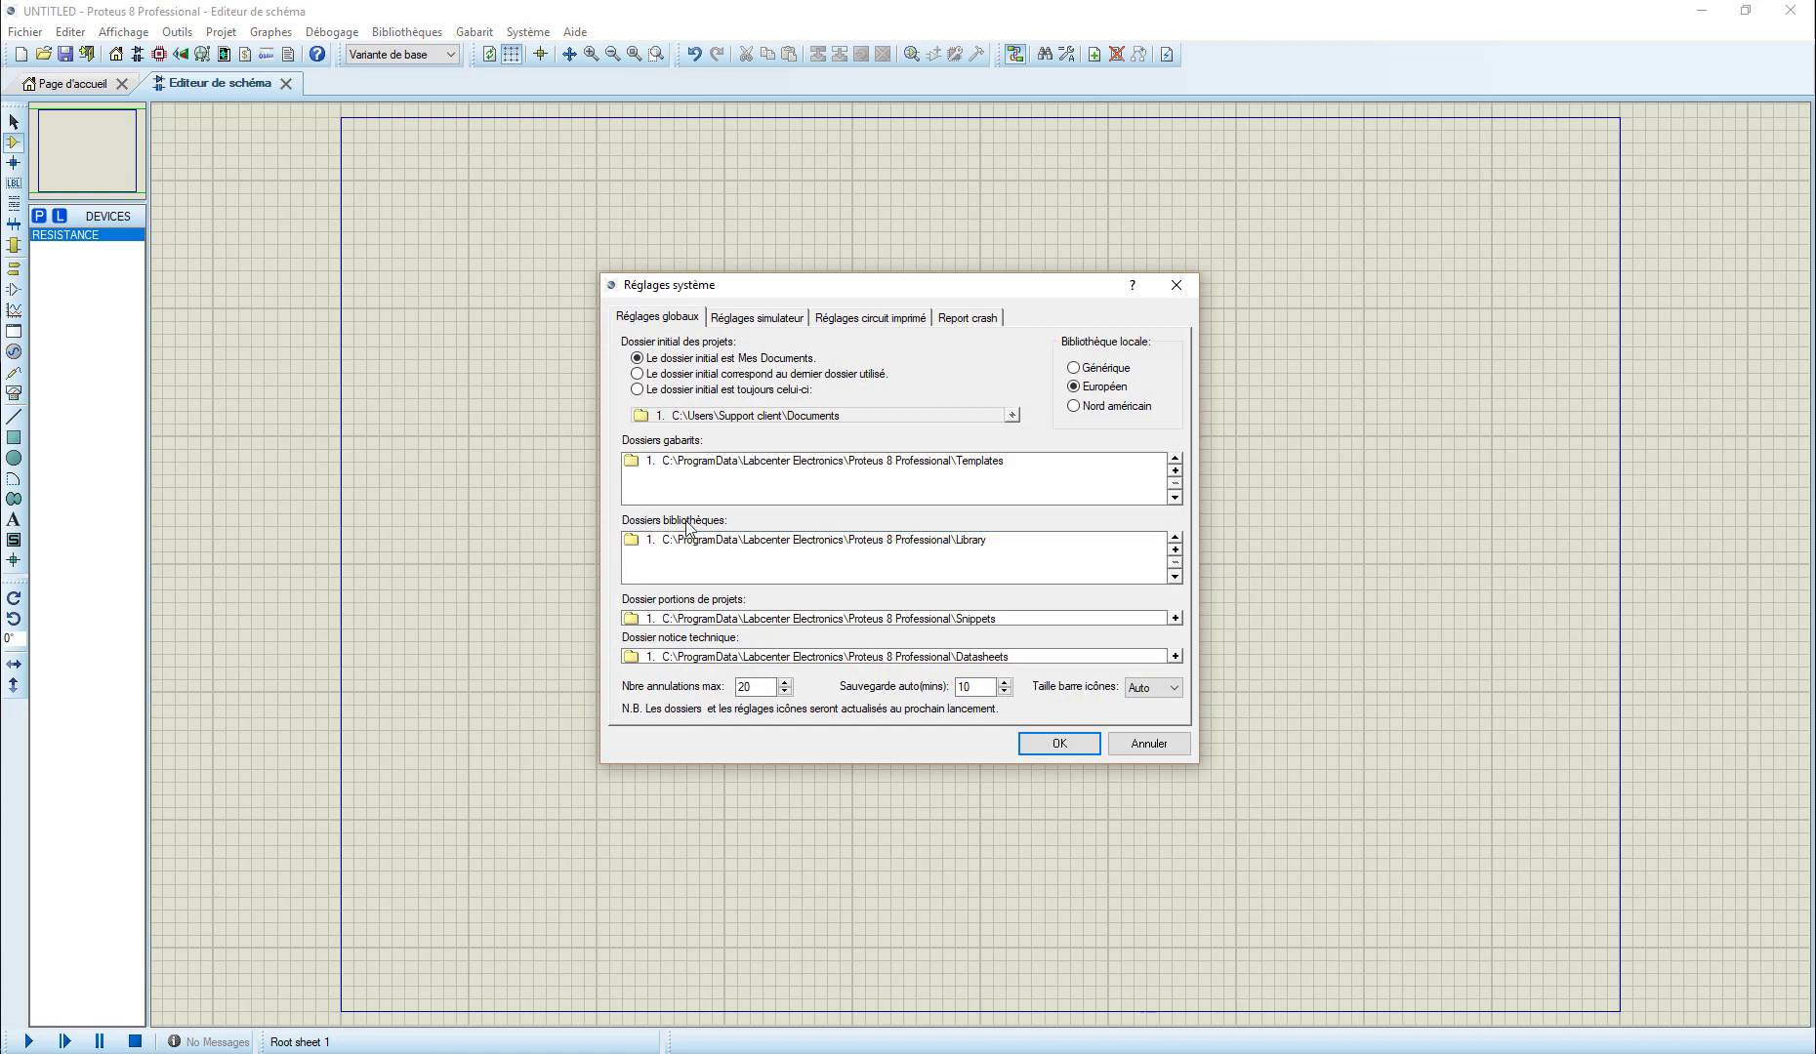
pyautogui.click(1175, 562)
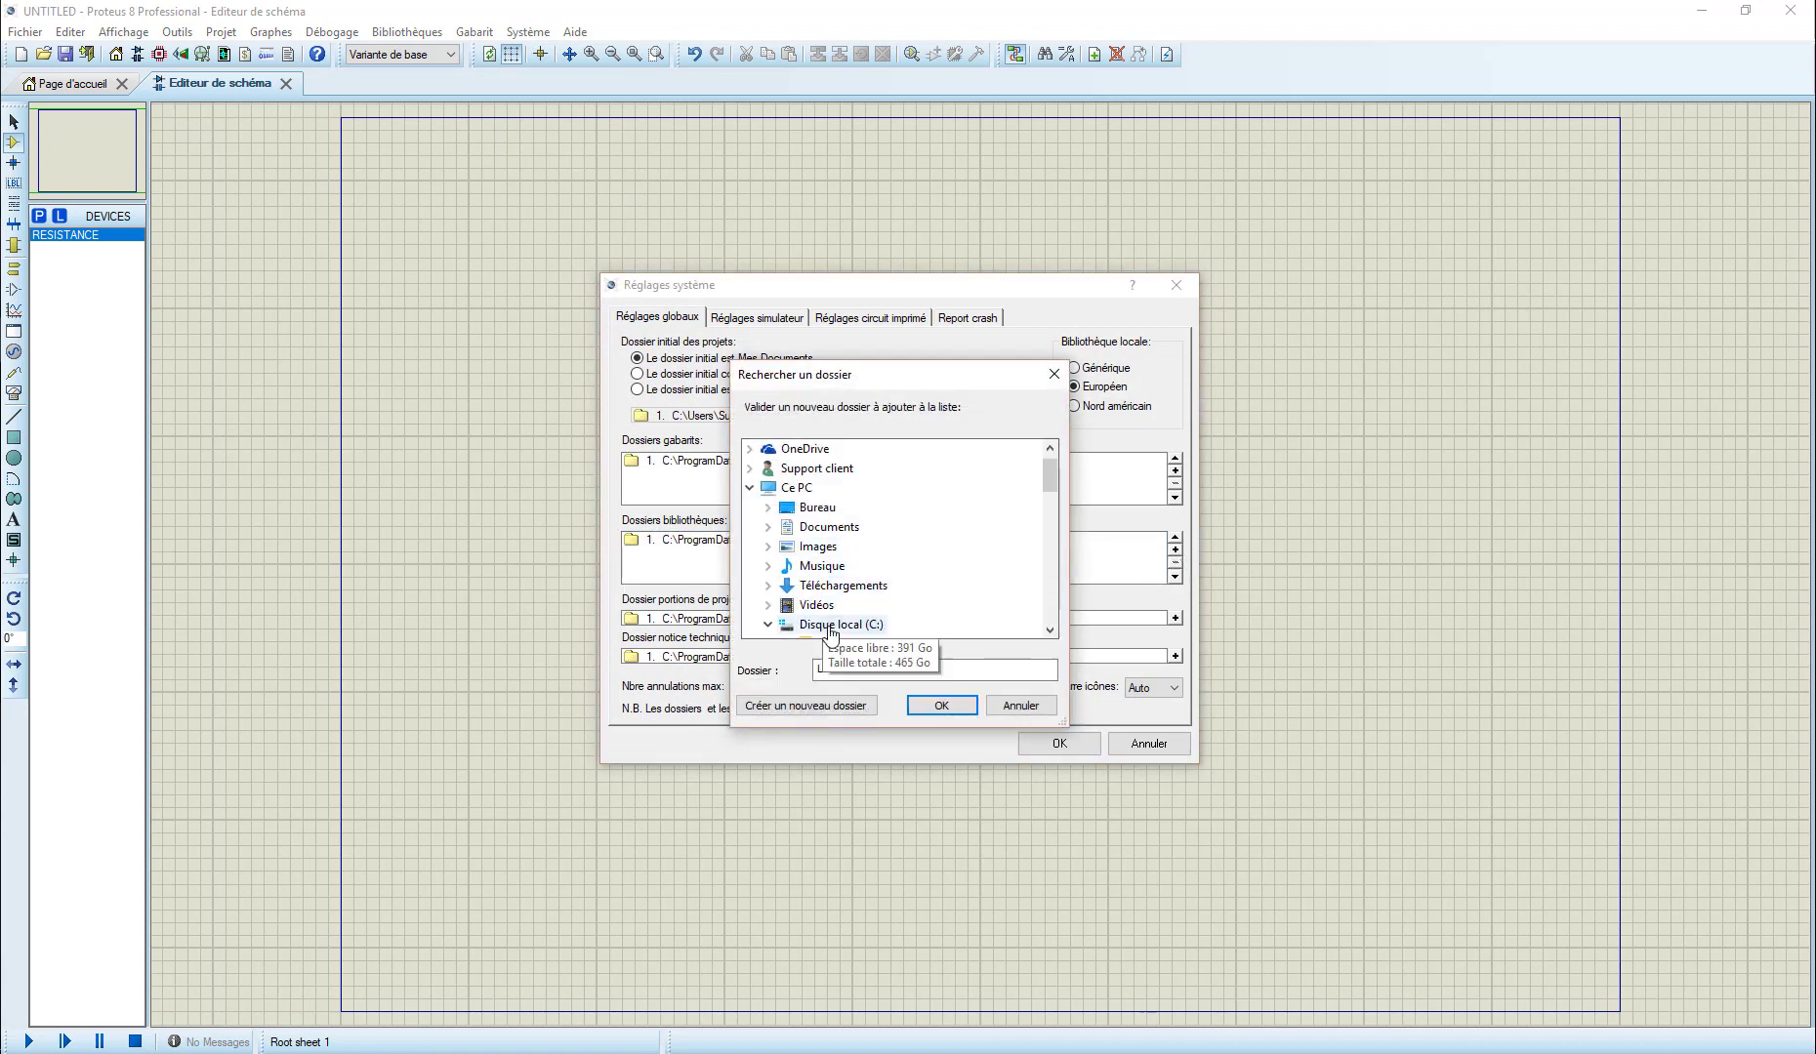
pyautogui.scroll(-10, 887, 593)
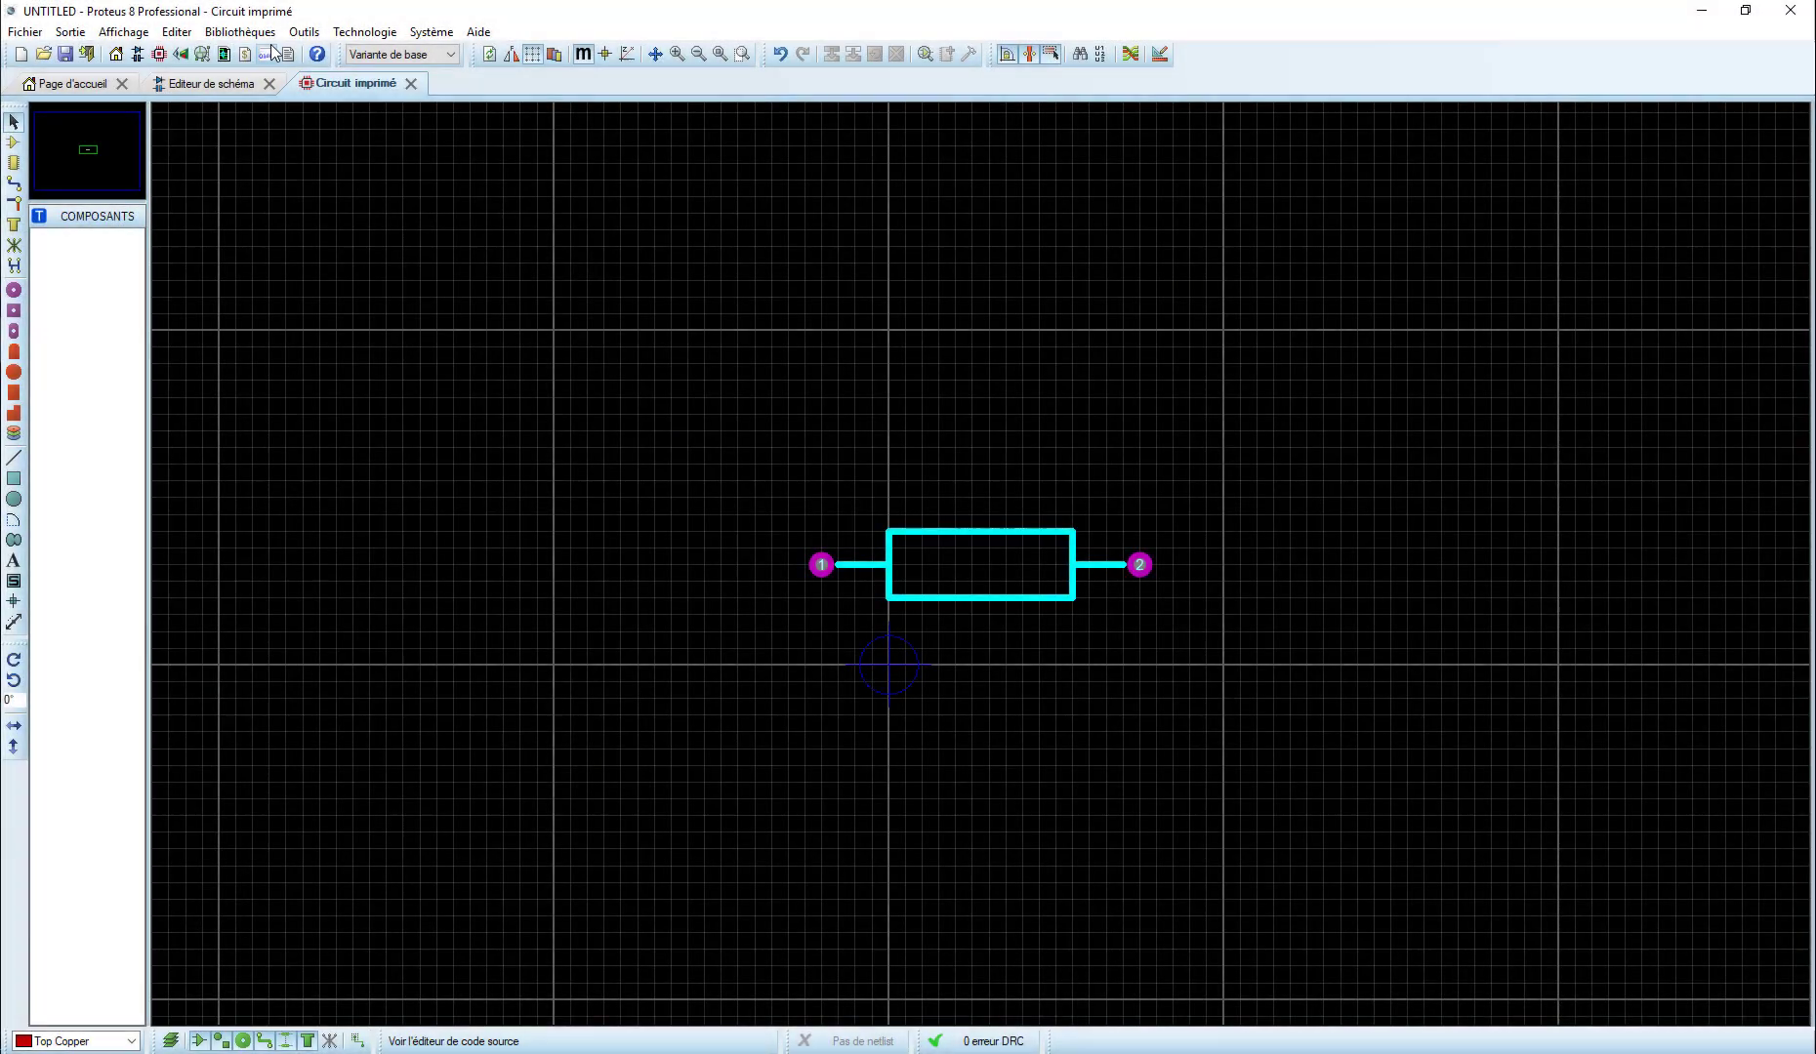
# Open the package library manager from the PCB layout and review the available source and destination libraries, keeping USERPKG as the destination.
pyautogui.click(274, 35)
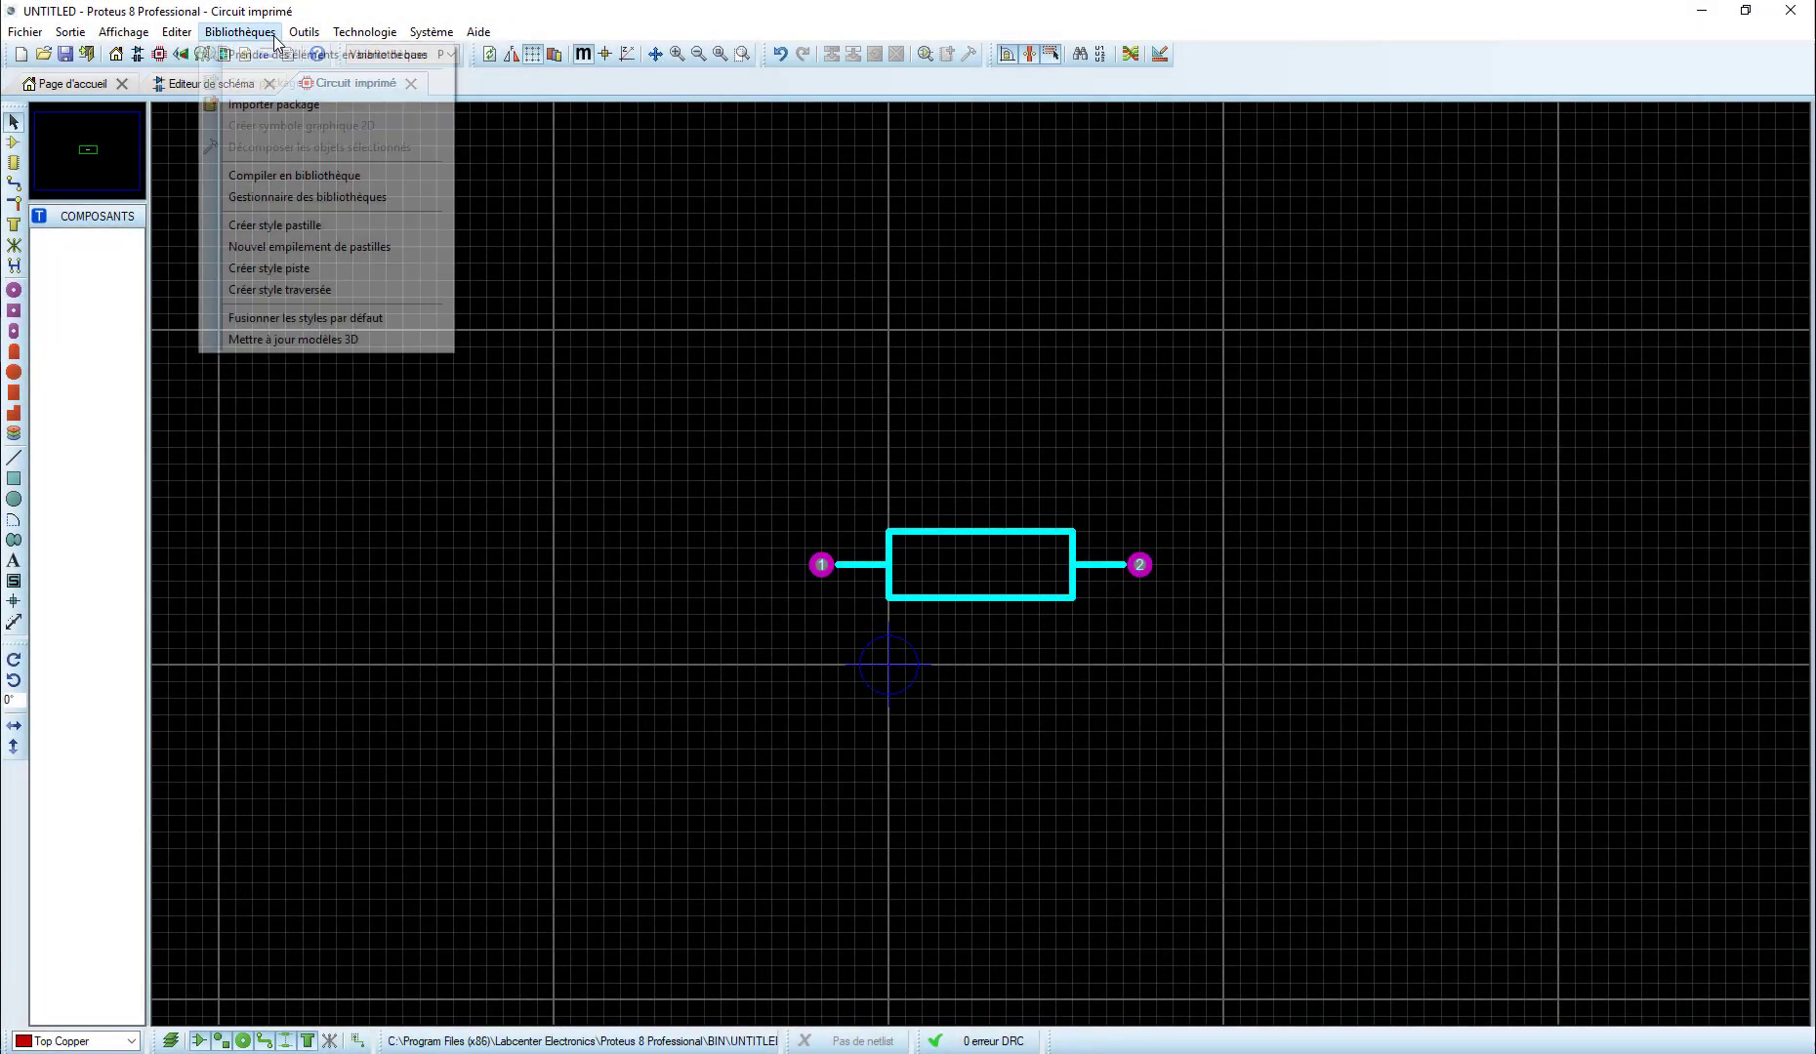
pyautogui.click(314, 198)
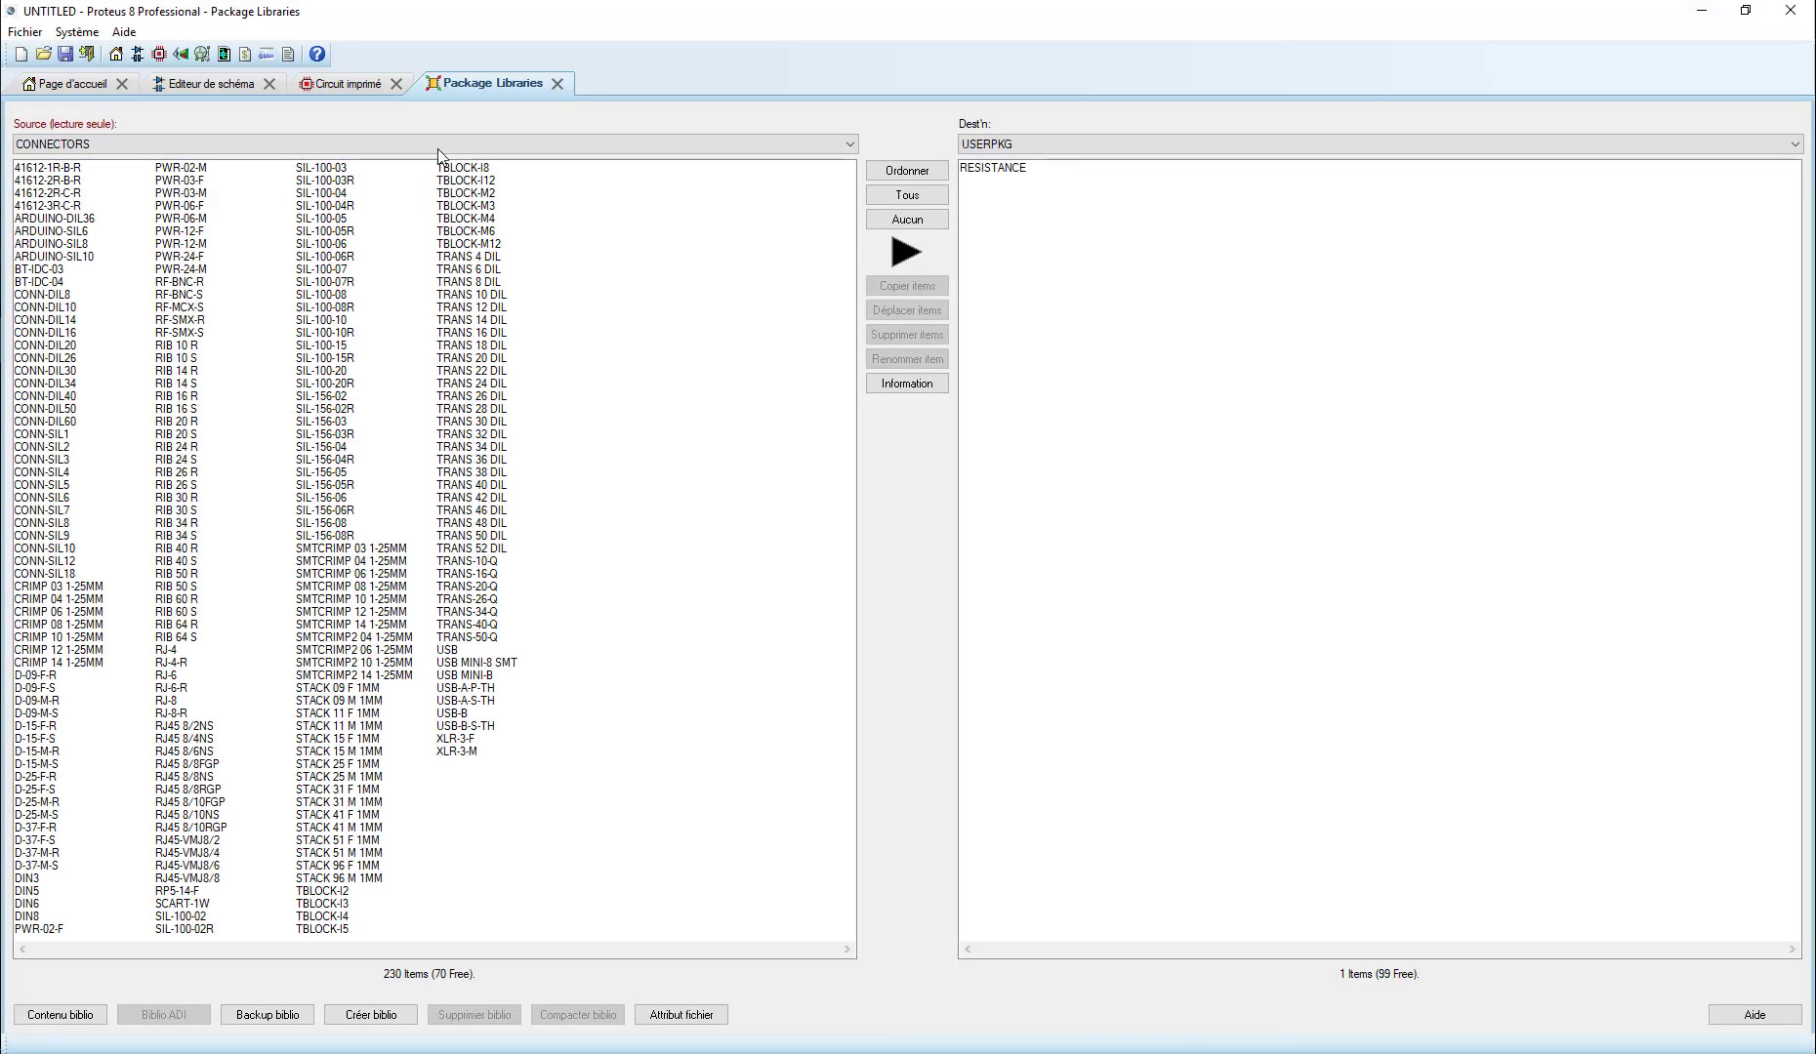
pyautogui.click(993, 145)
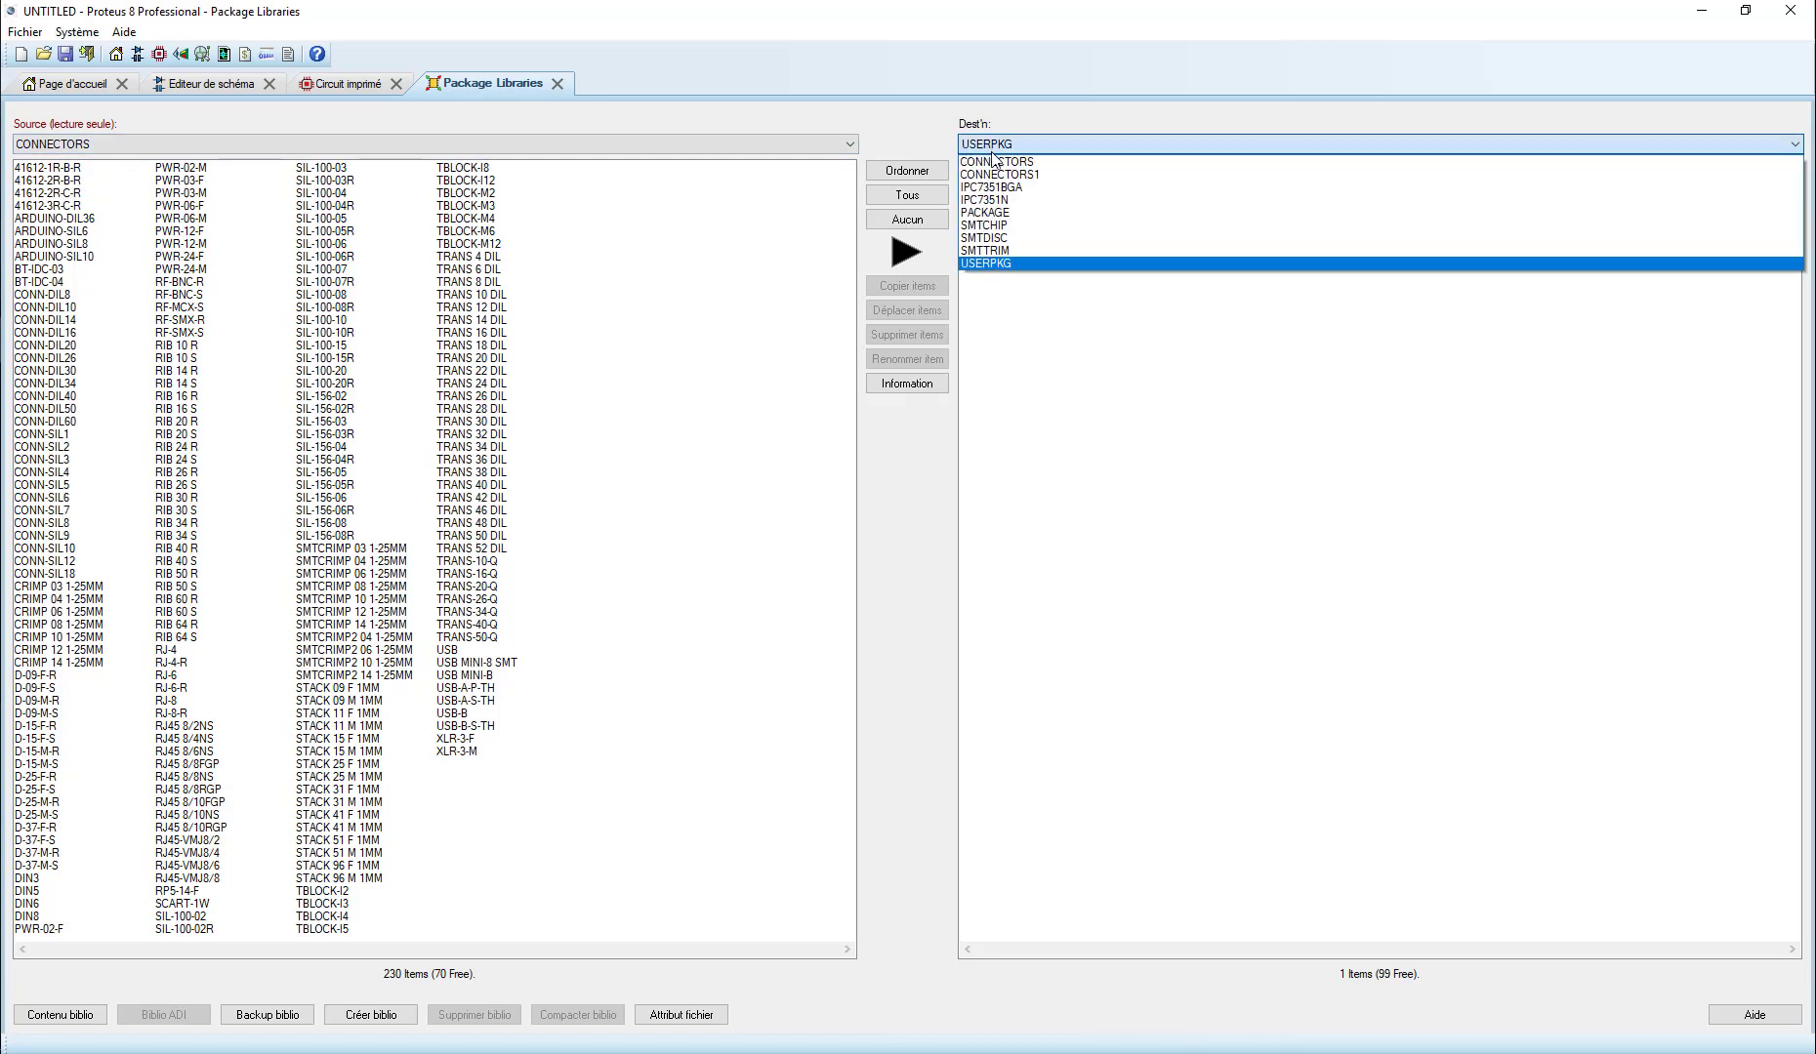
pyautogui.click(1014, 262)
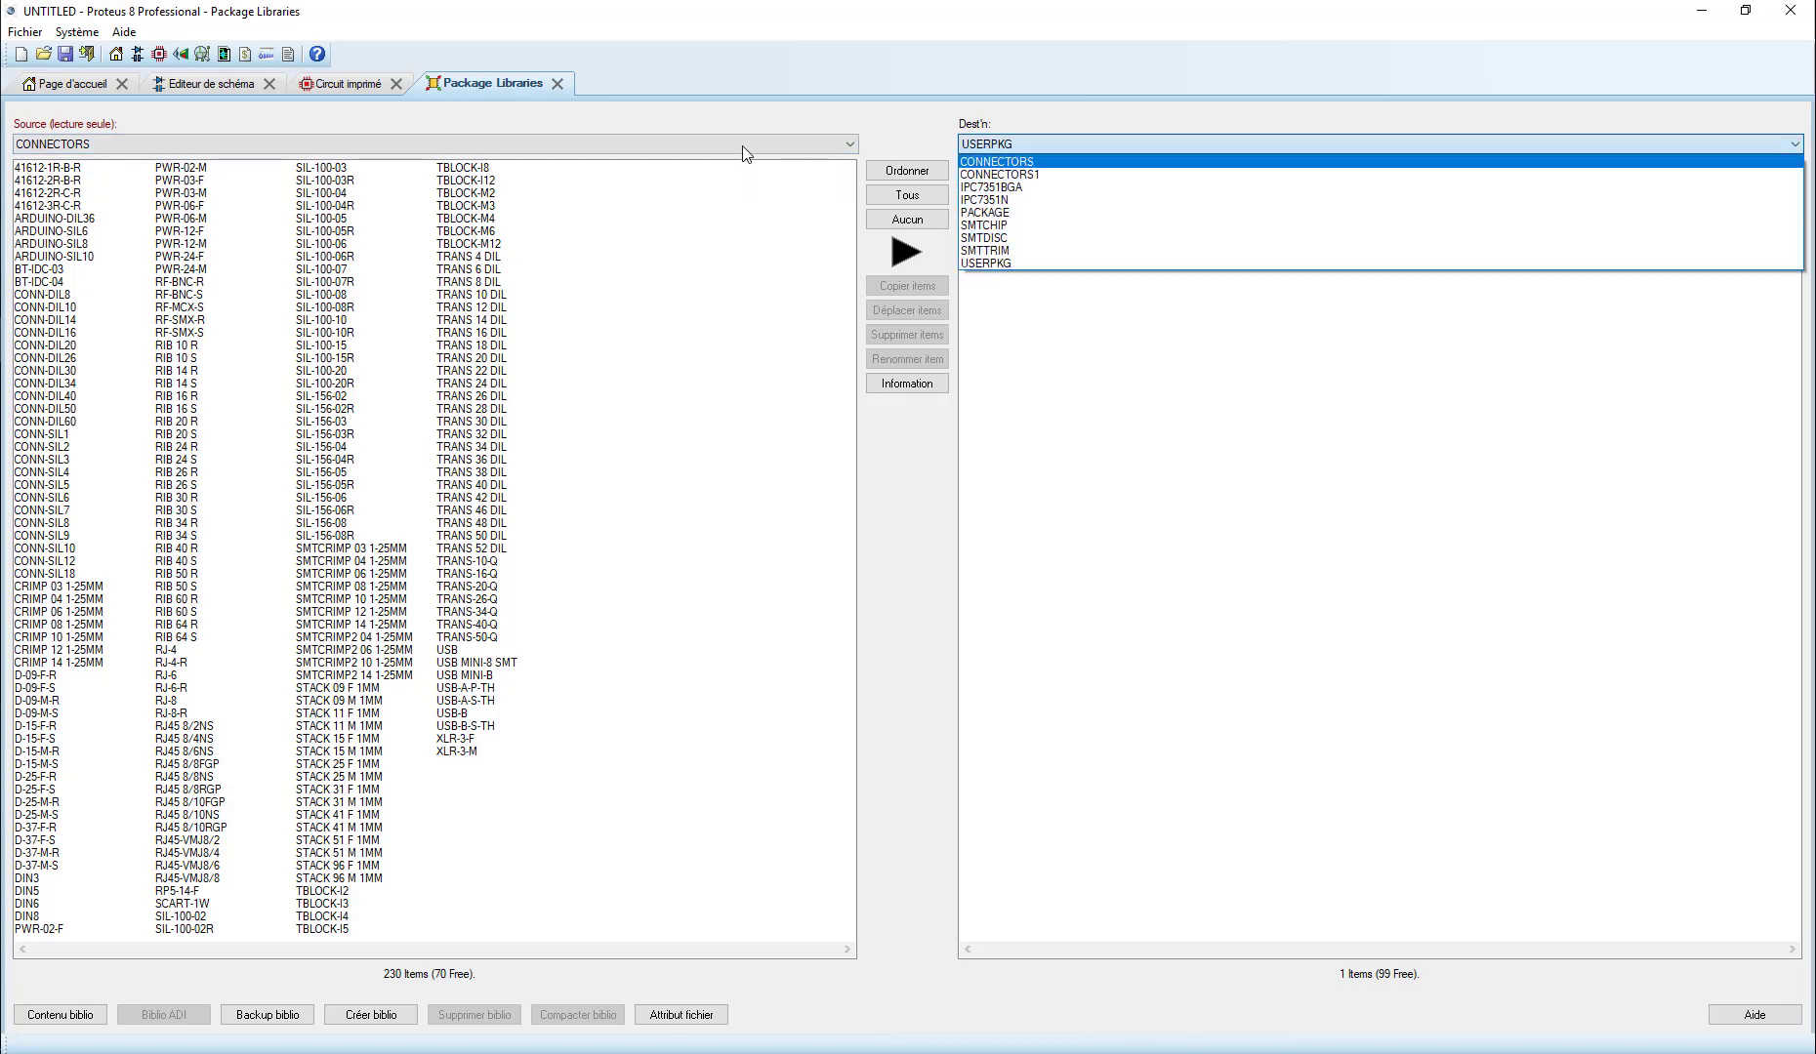
pyautogui.click(479, 145)
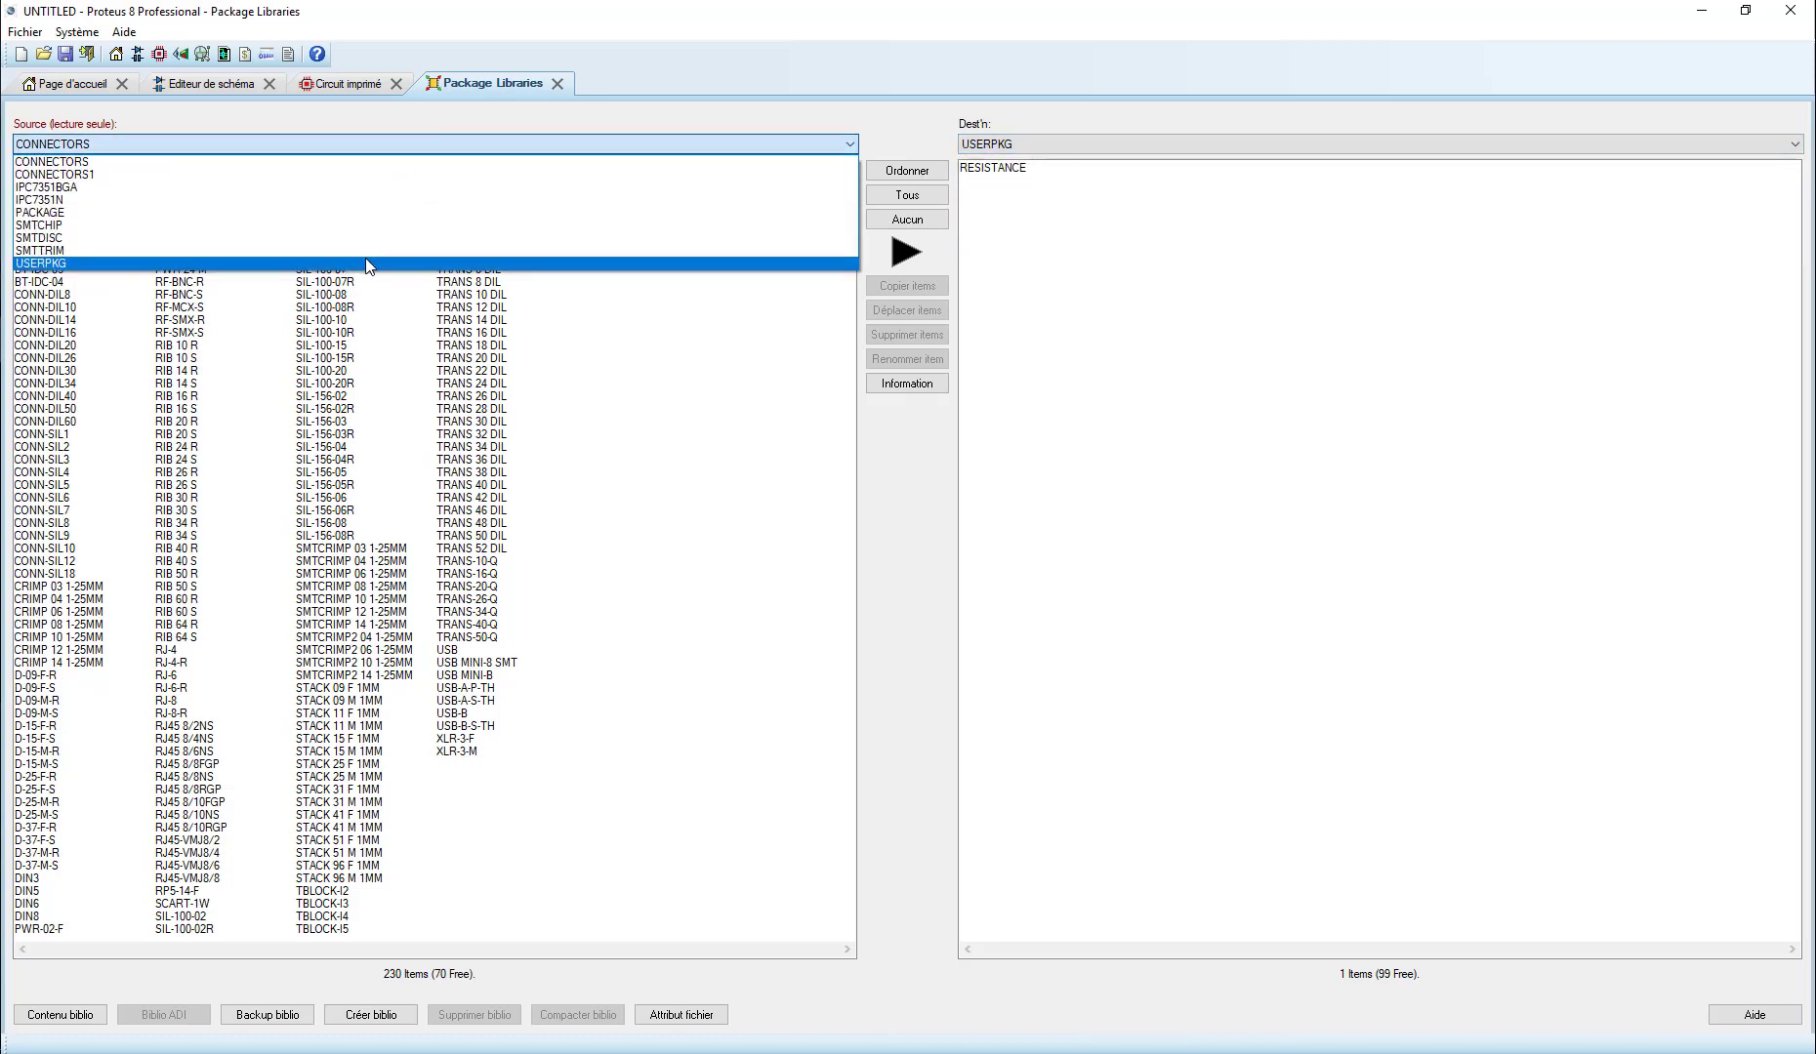
pyautogui.click(1068, 205)
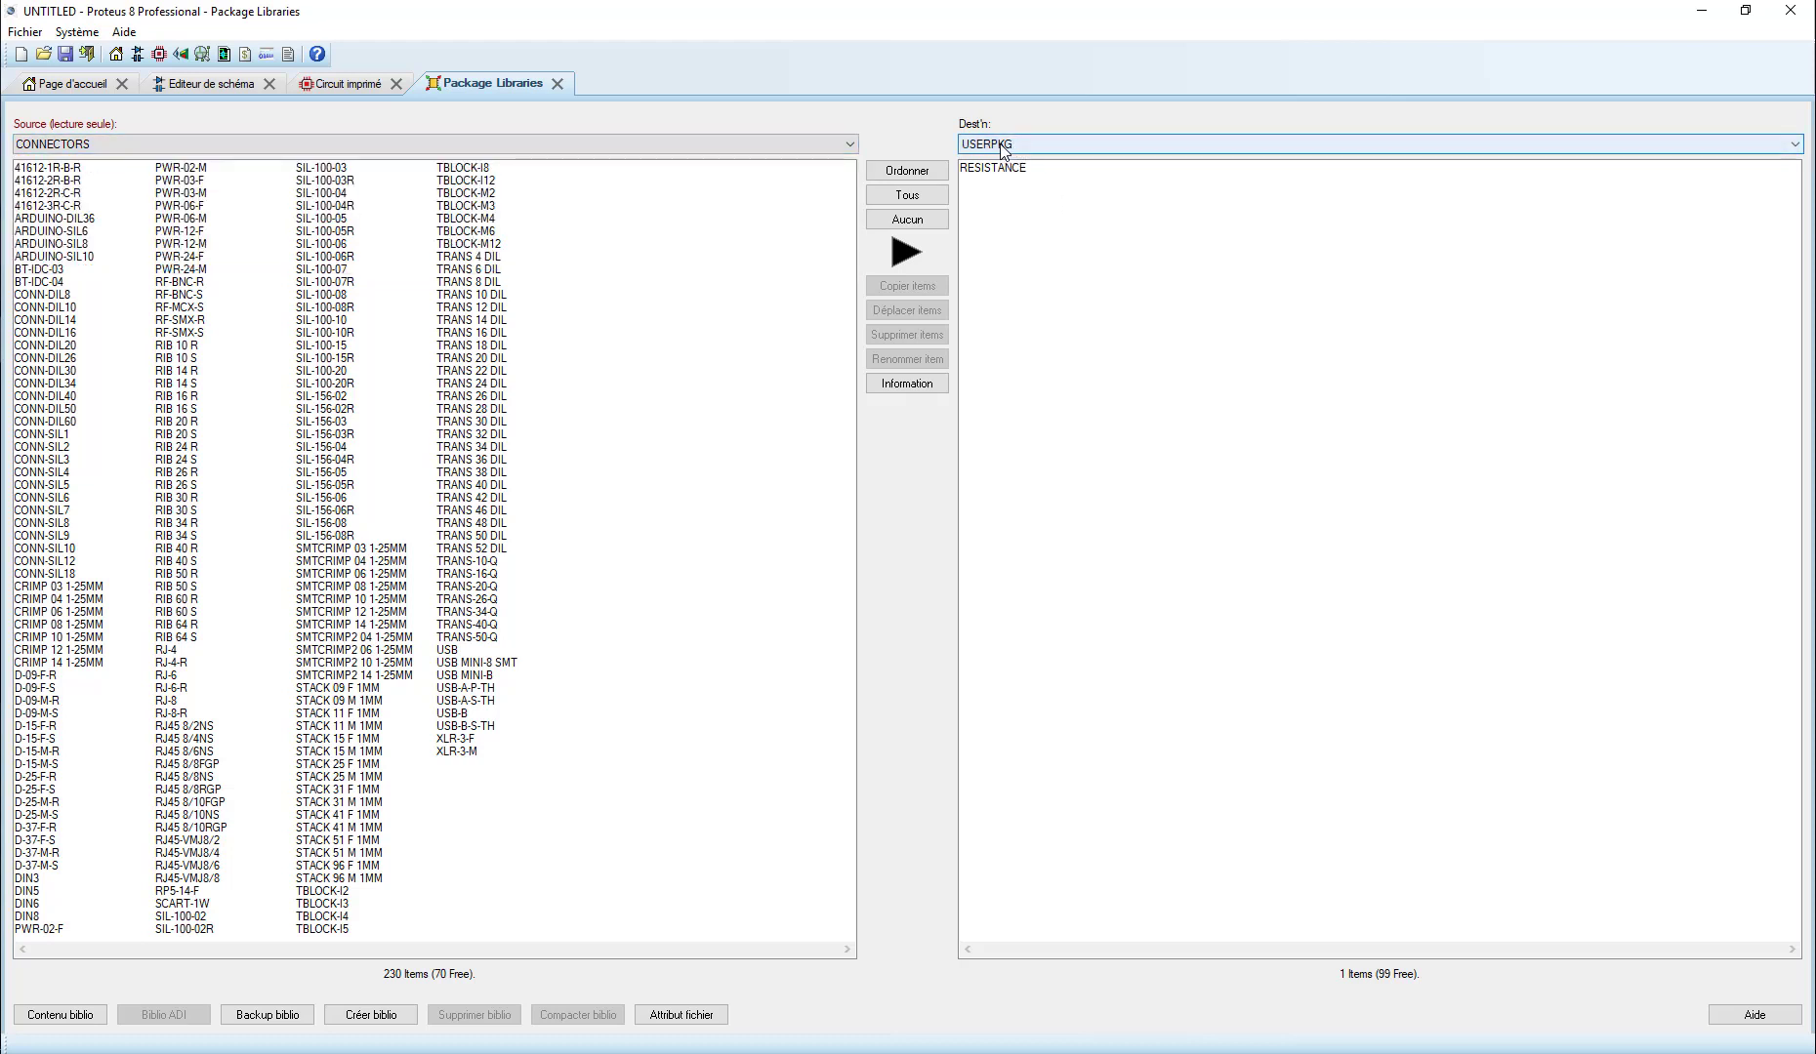